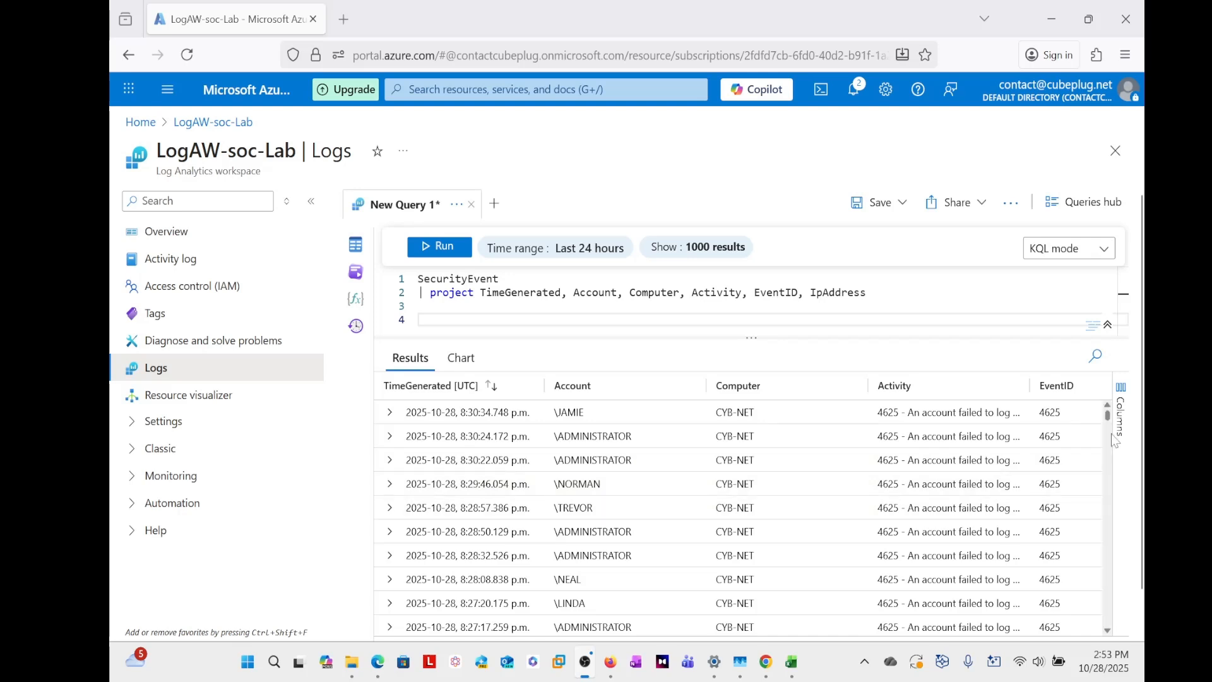
- Review the SecurityEvent query results, including the account, event ID and IP address columns
scroll(720, 593, down, 1)
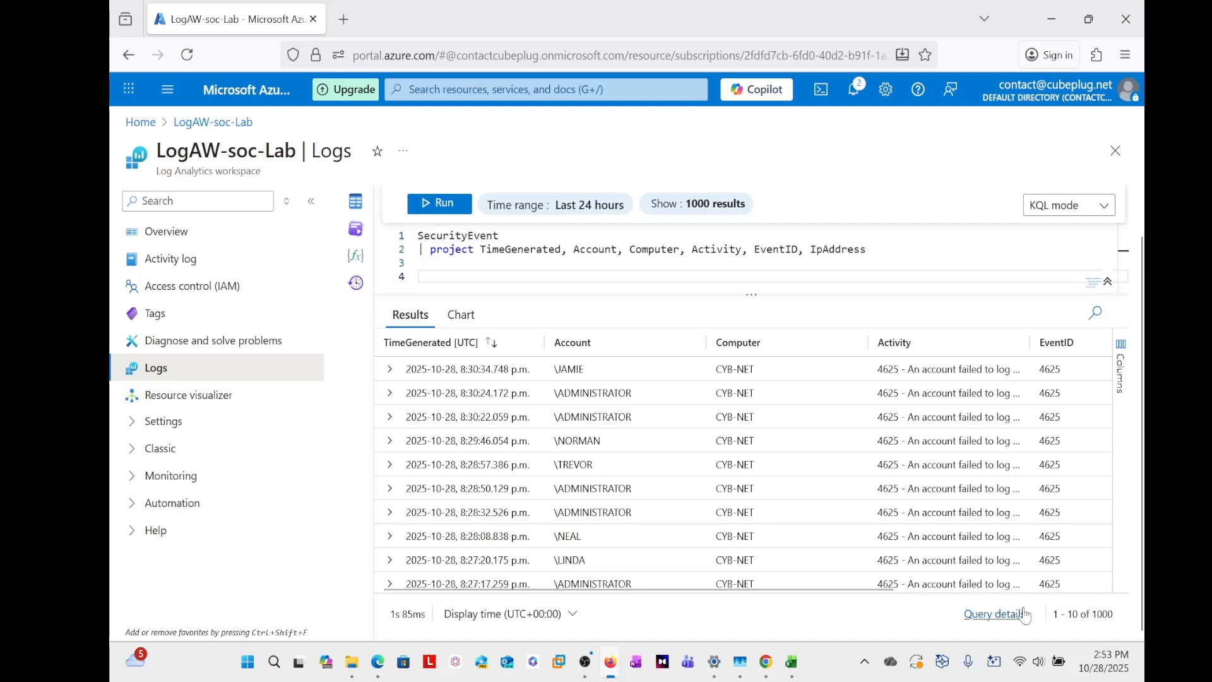
scroll(672, 442, up, 1)
scroll(672, 442, down, 1)
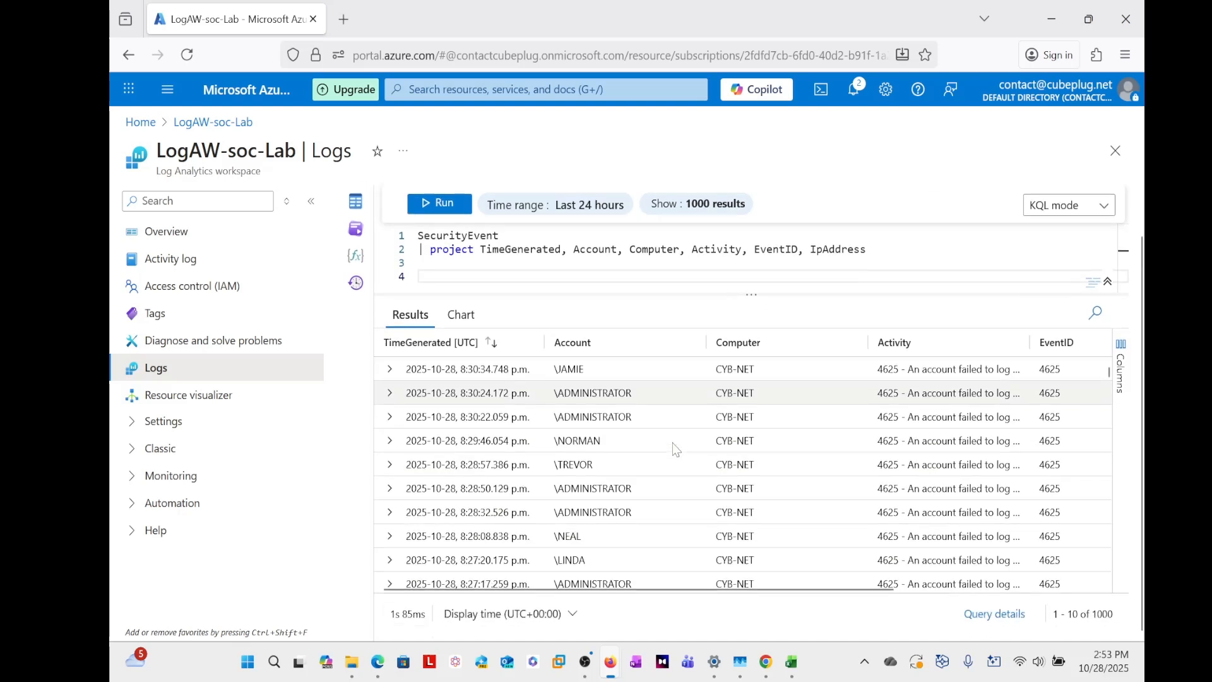
scroll(631, 436, down, 5)
scroll(602, 436, down, 8)
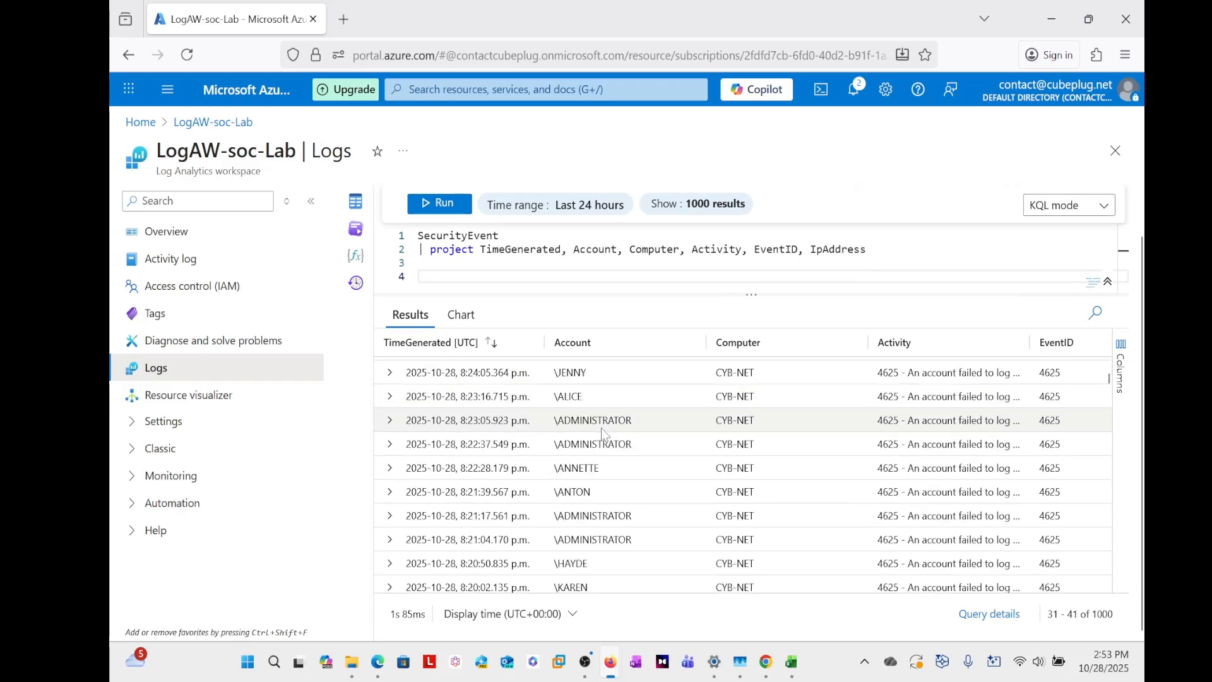
scroll(604, 442, up, 9)
scroll(601, 438, up, 5)
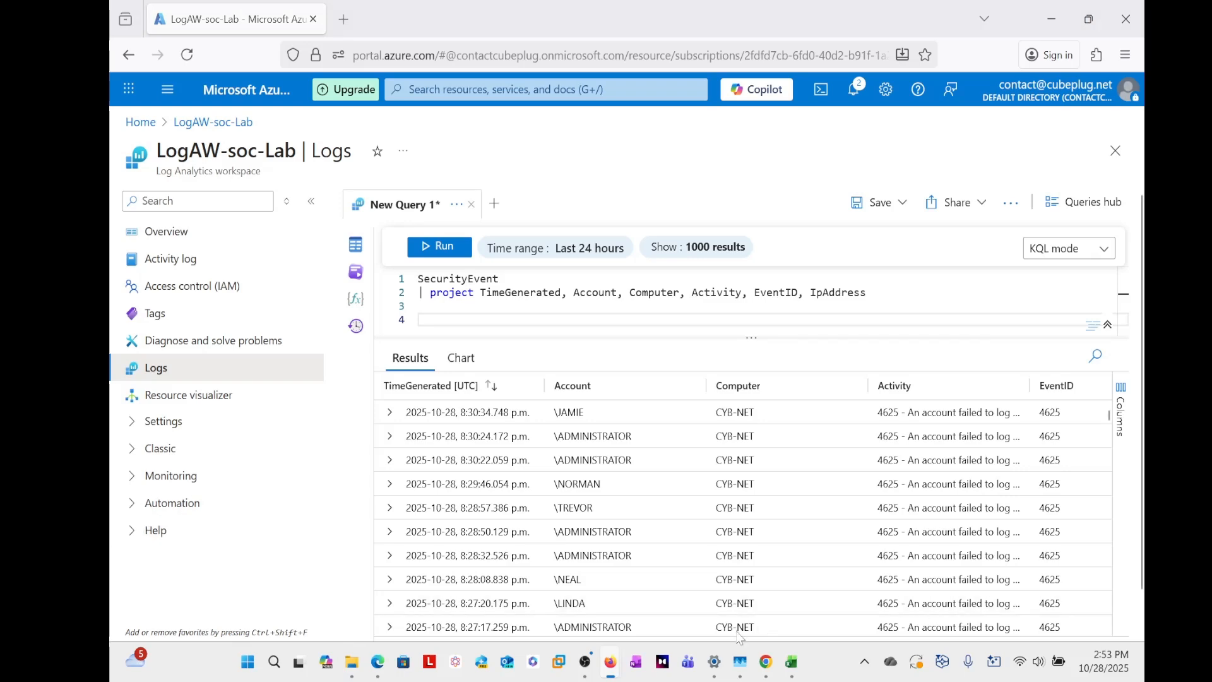
drag(586, 632, 802, 645)
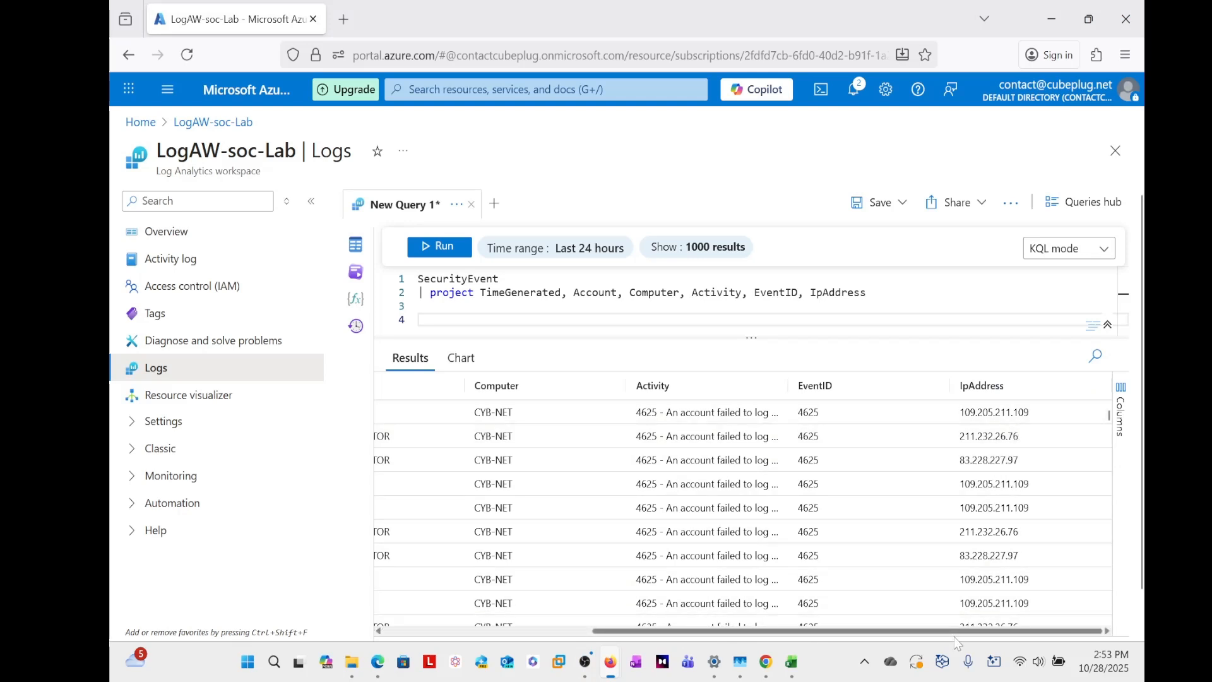
drag(956, 631, 747, 631)
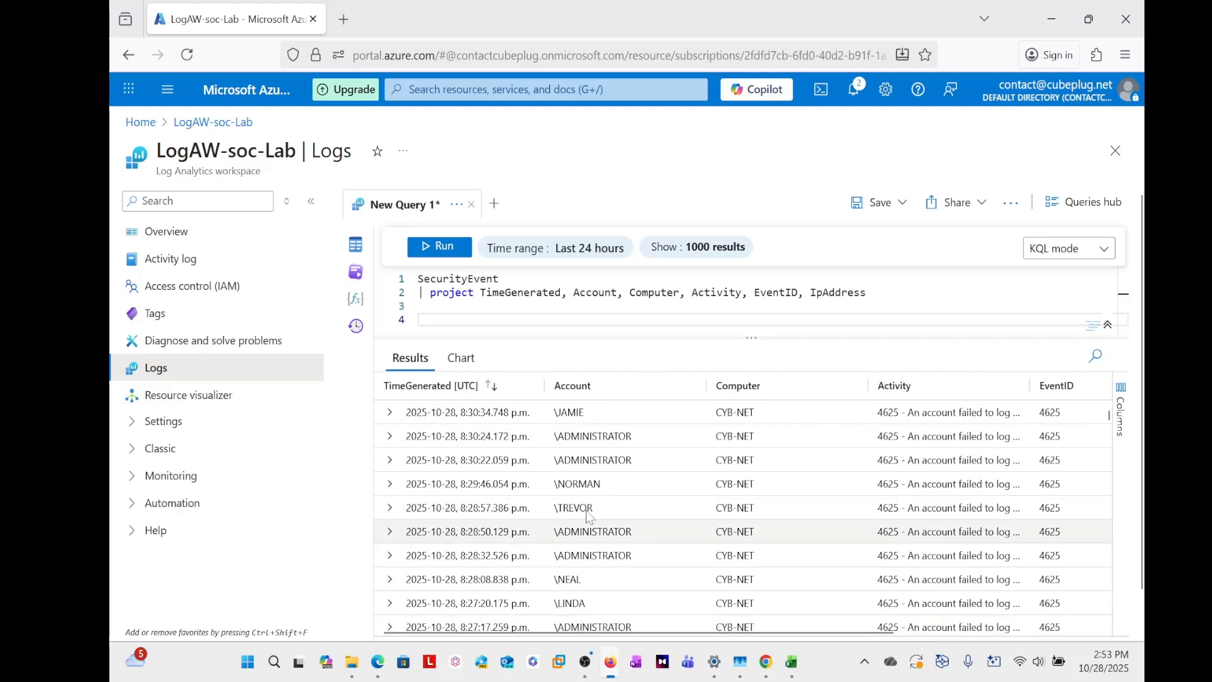
scroll(588, 460, down, 3)
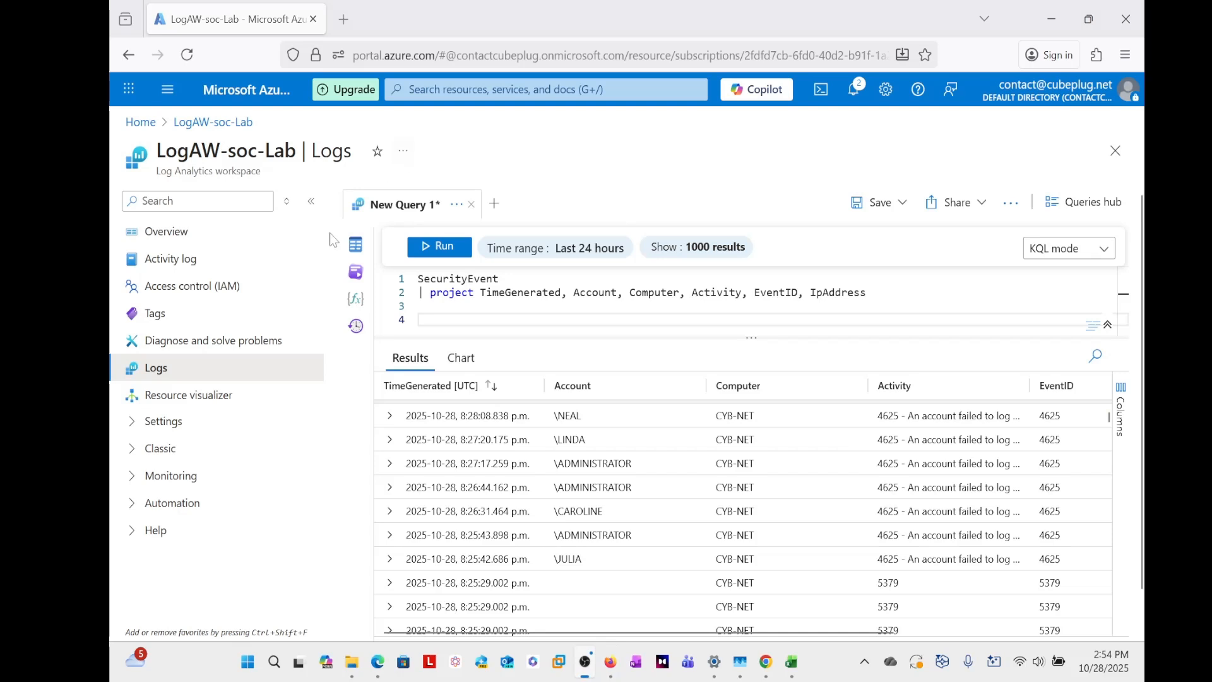
- Open the Azure portal home page in a new browser tab and dismiss the credit notification
right_click(142, 124)
click(192, 145)
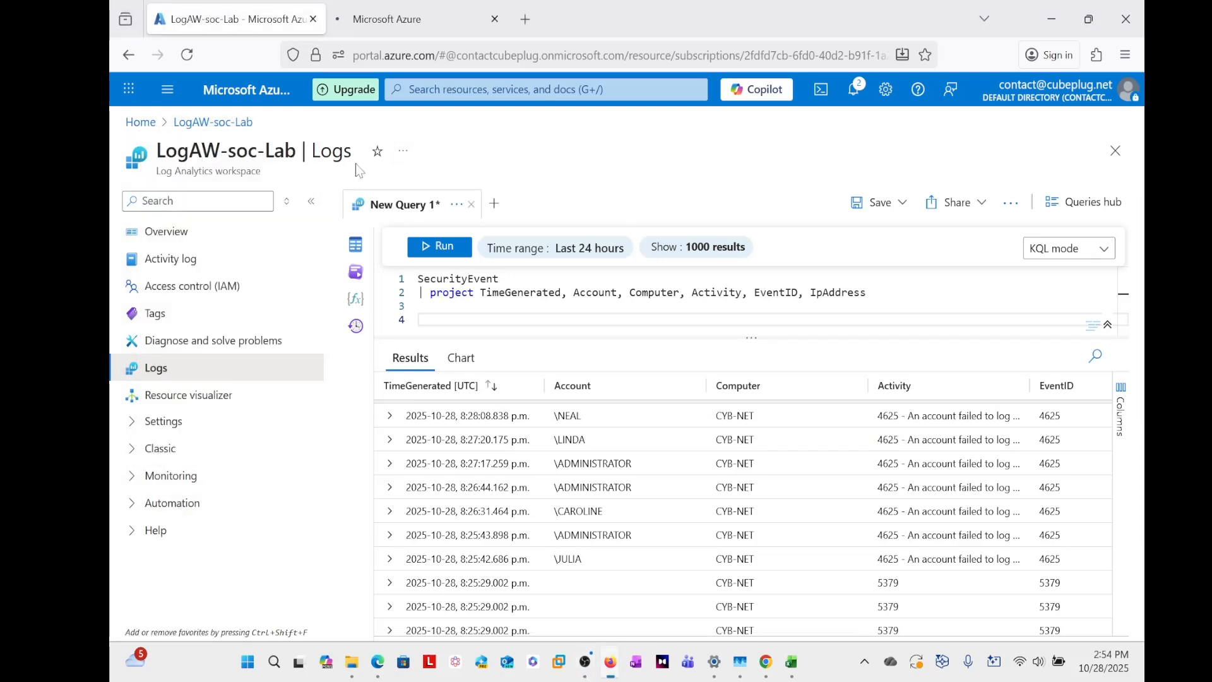
click(404, 28)
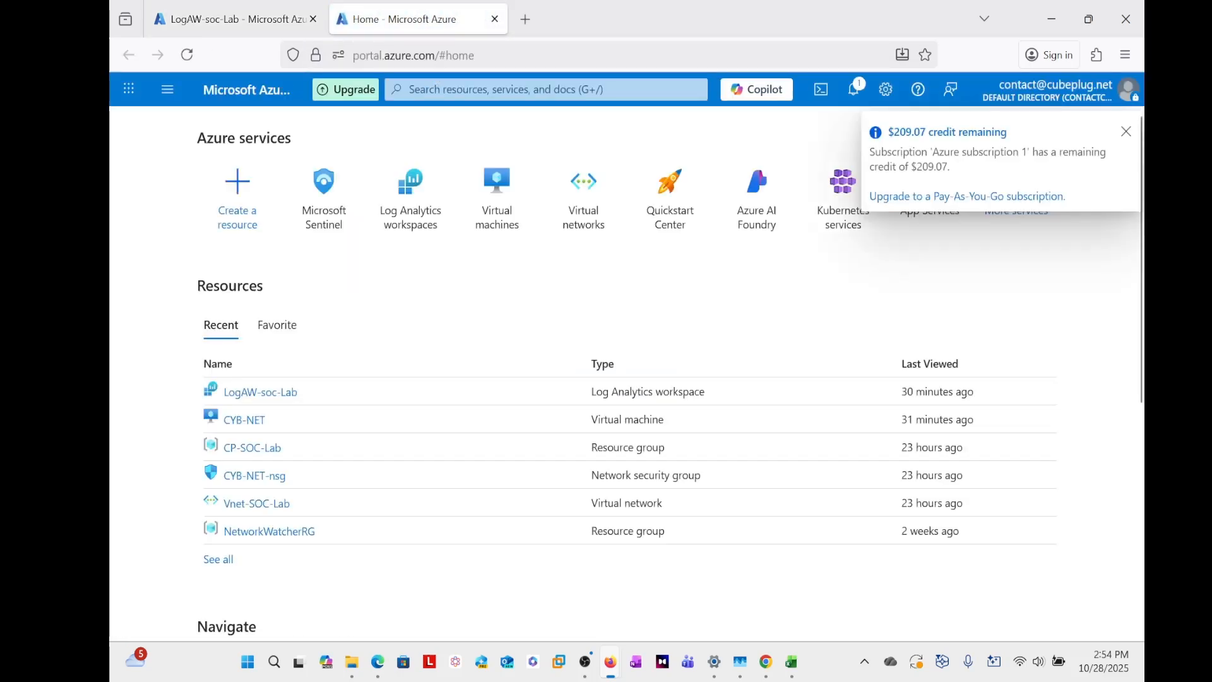
click(1126, 131)
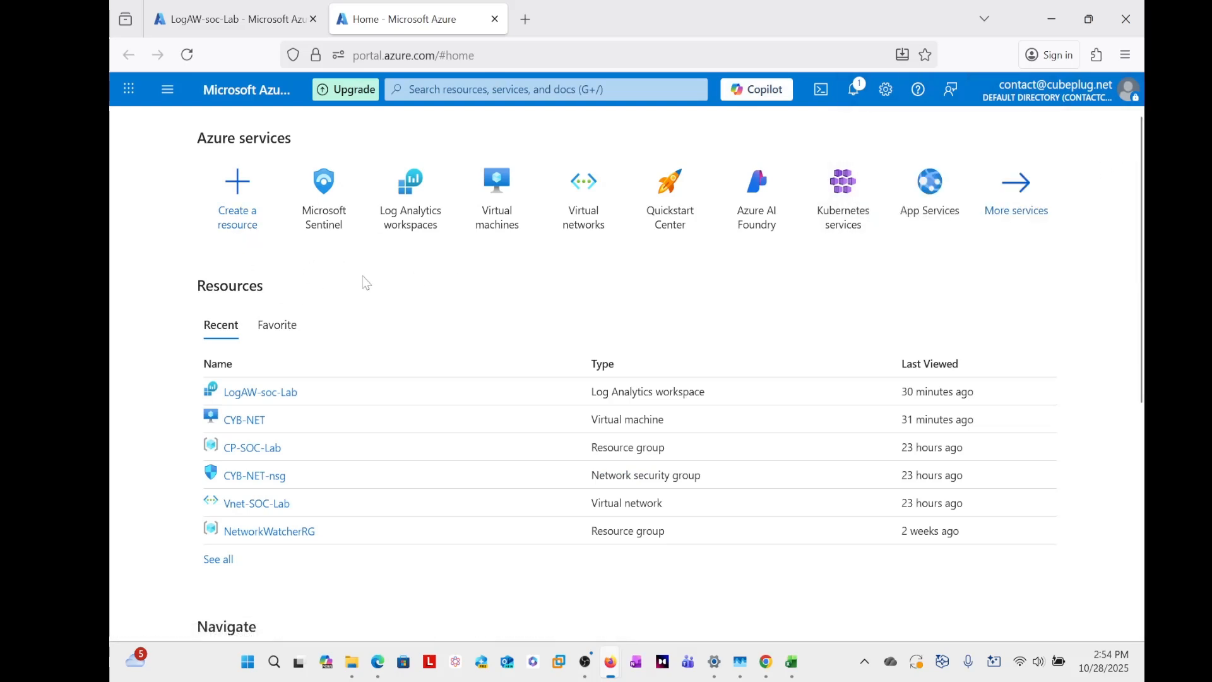
- Open the LogAW-soc-Lab workspace in Microsoft Sentinel and collapse the workspace list
click(442, 89)
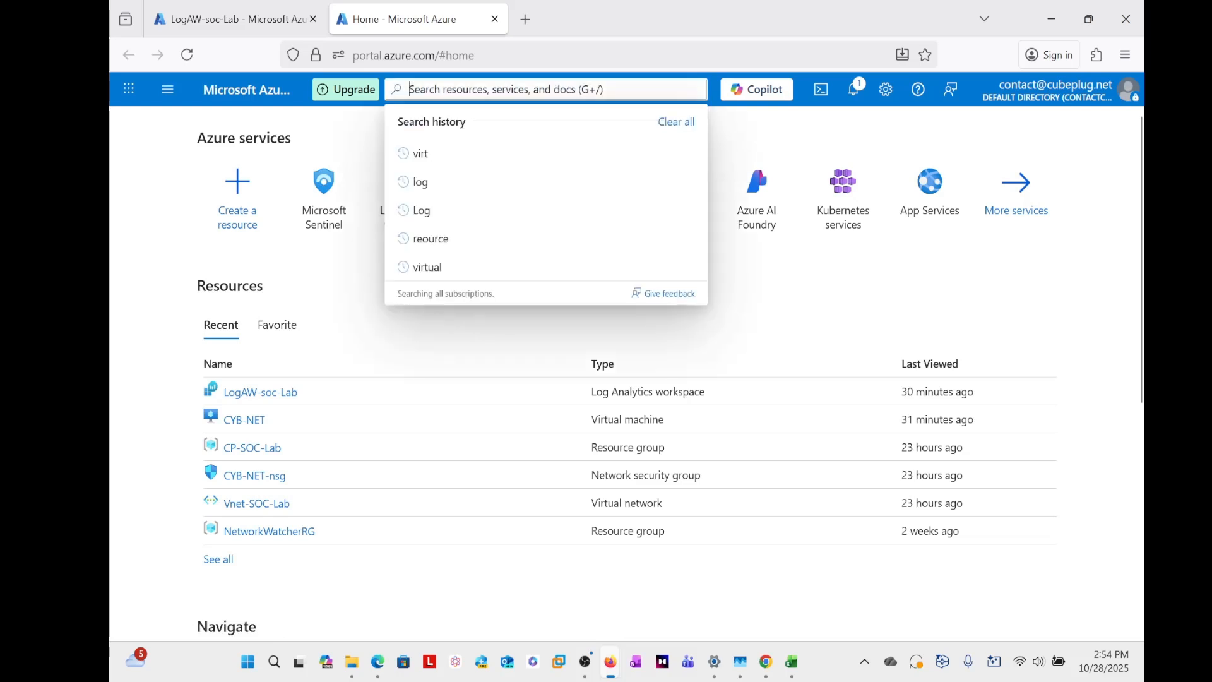
click(174, 208)
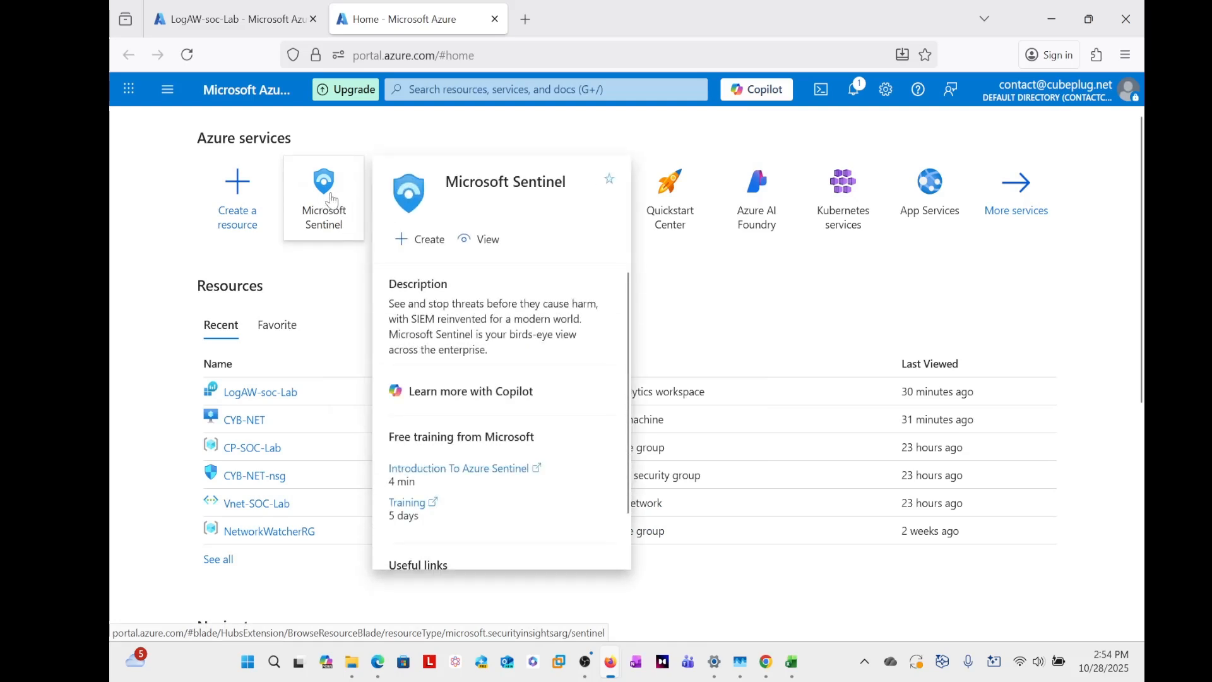
click(332, 202)
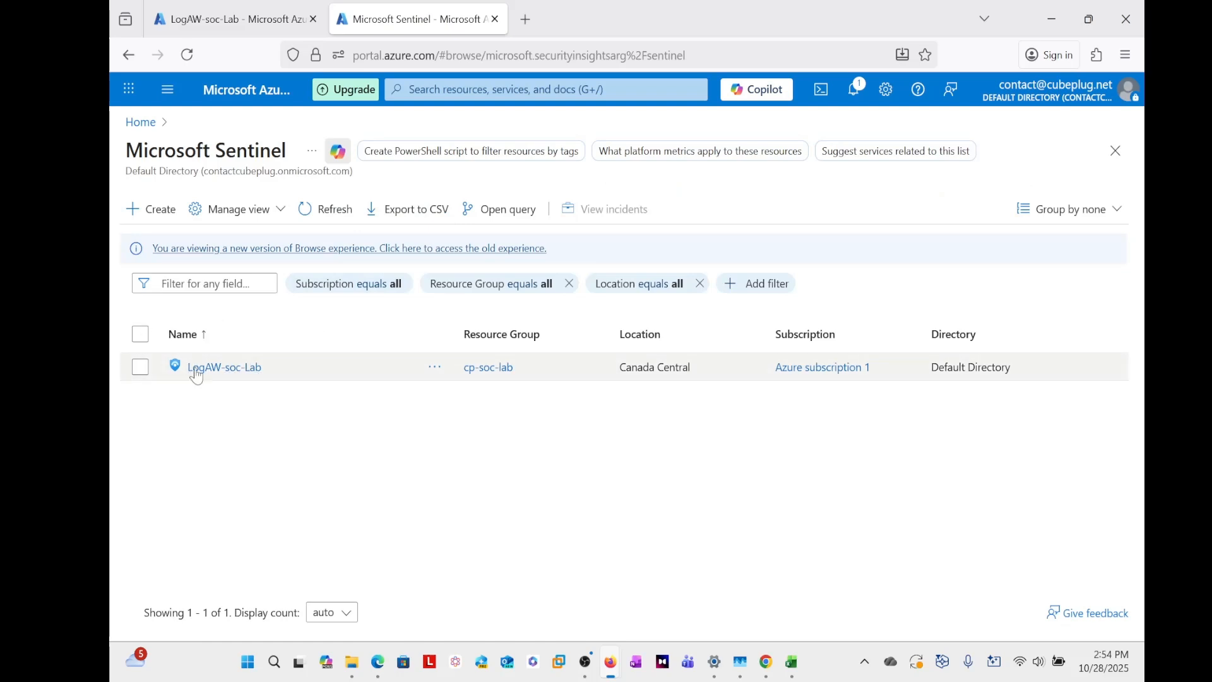
click(219, 368)
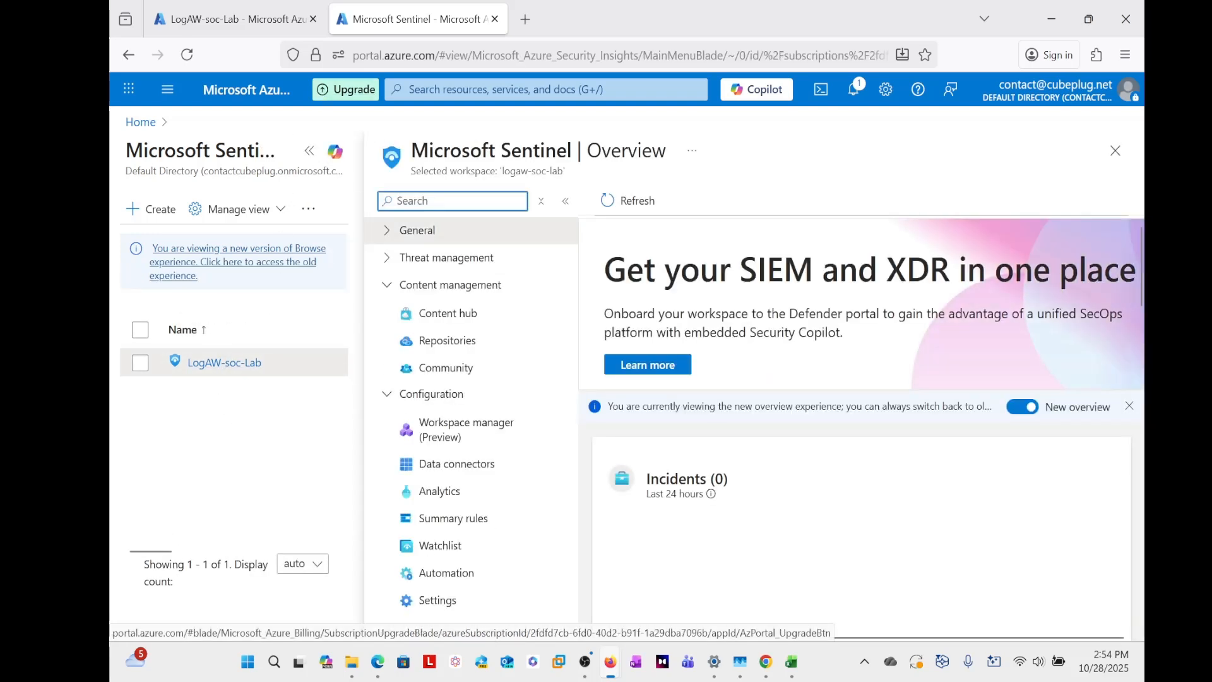
click(309, 155)
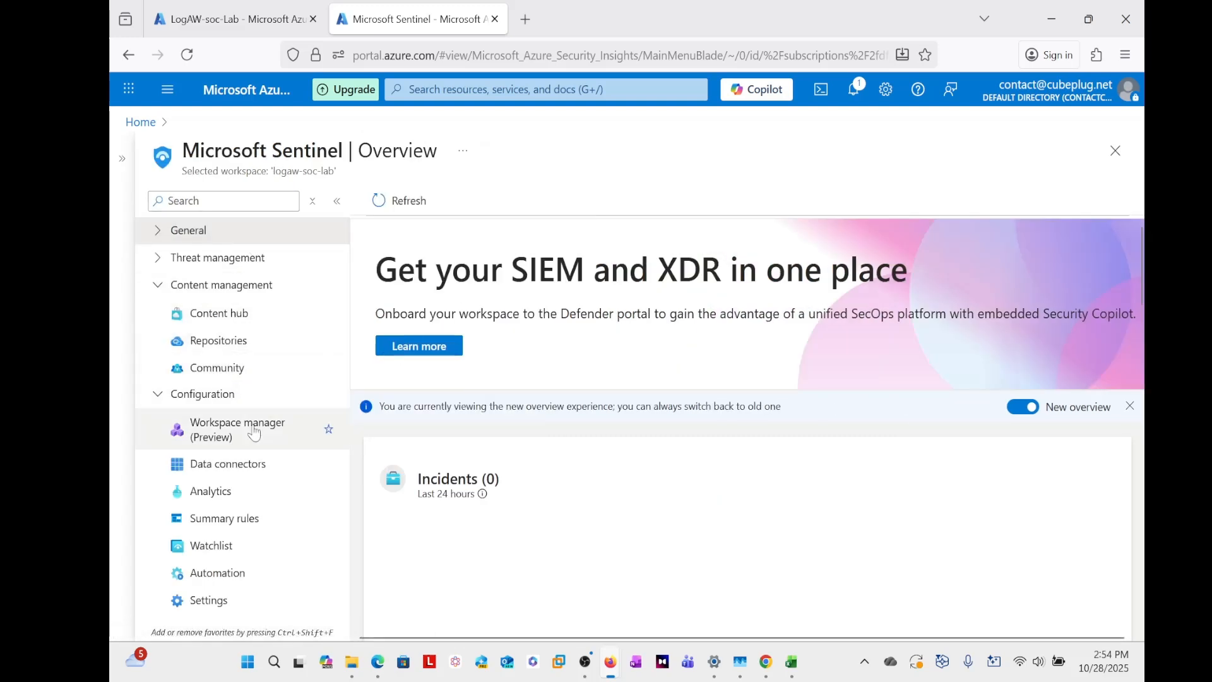
- Open Sentinel's Watchlist configuration page and continue to its counterpart in the Microsoft Defender portal
click(159, 396)
click(172, 401)
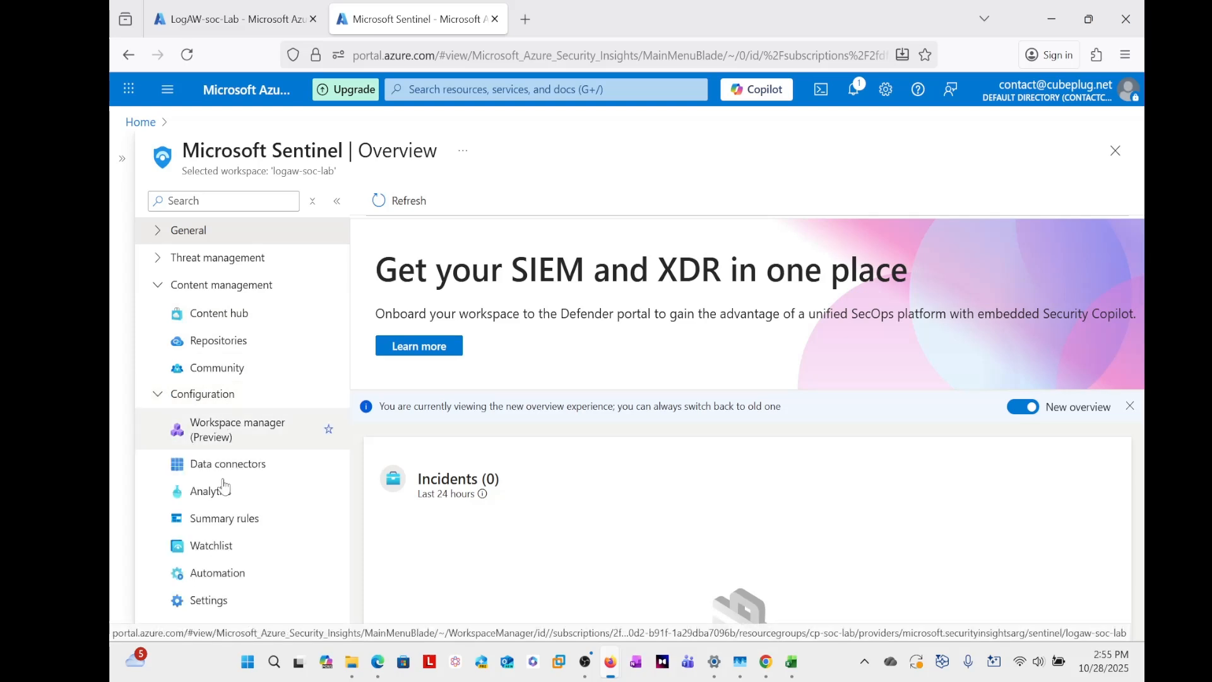
click(214, 552)
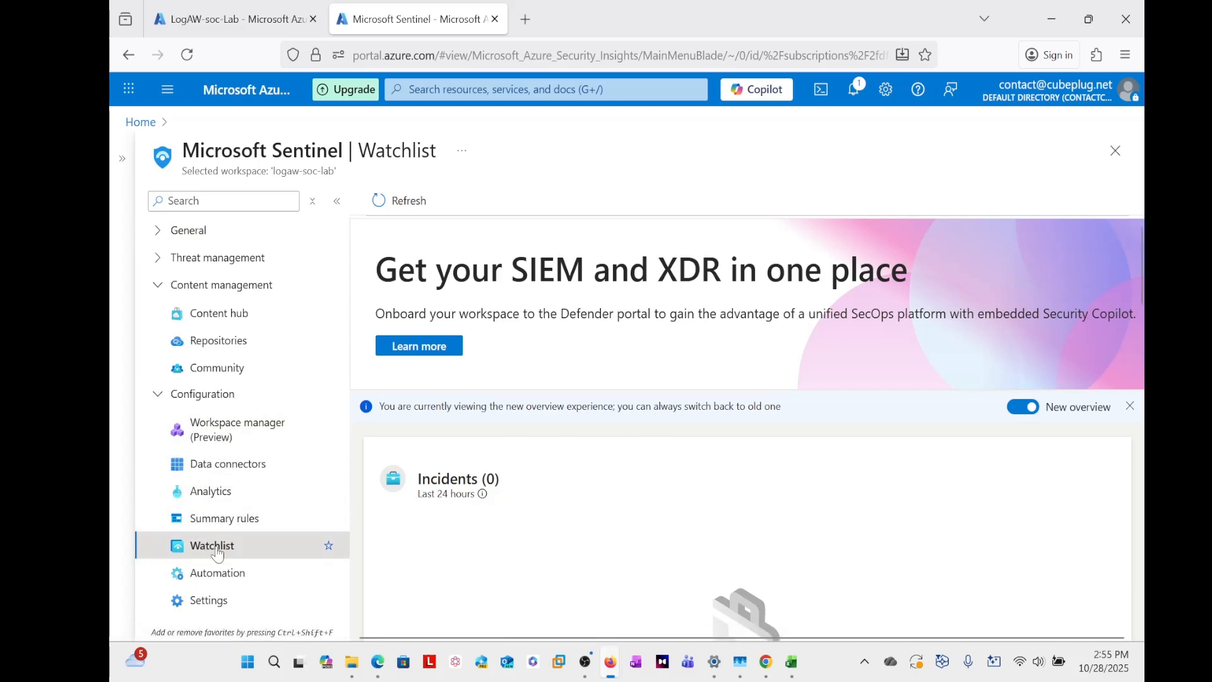
scroll(731, 465, down, 4)
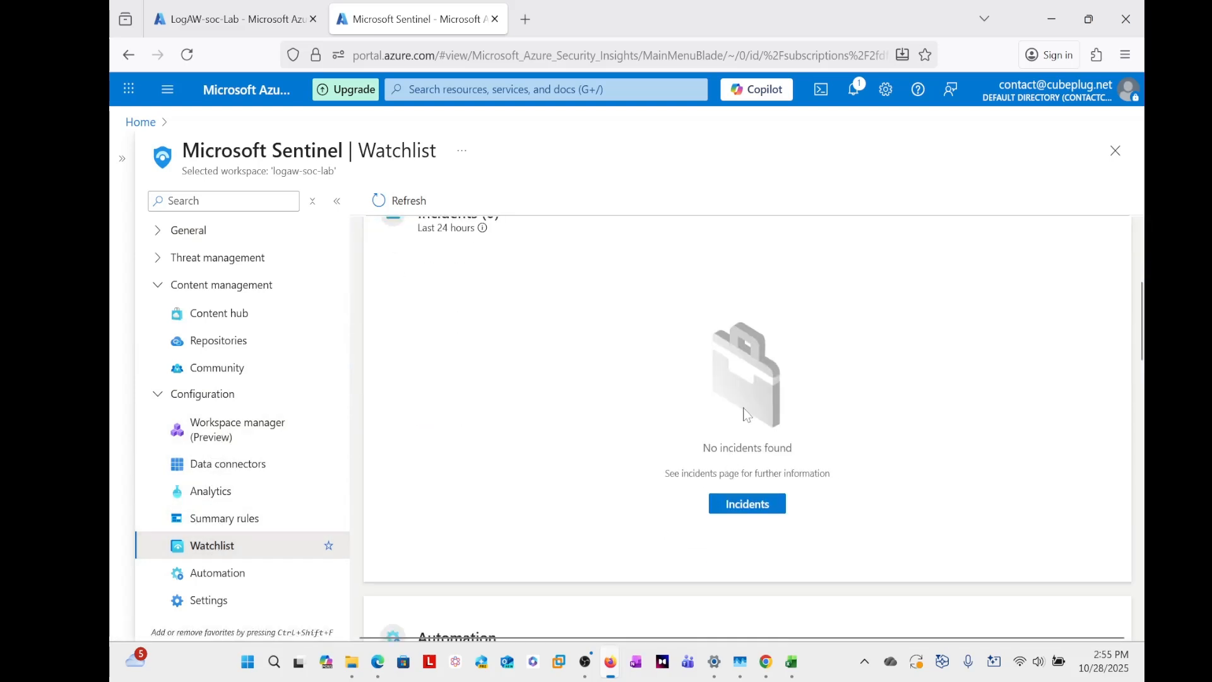
scroll(746, 413, down, 10)
scroll(746, 414, down, 5)
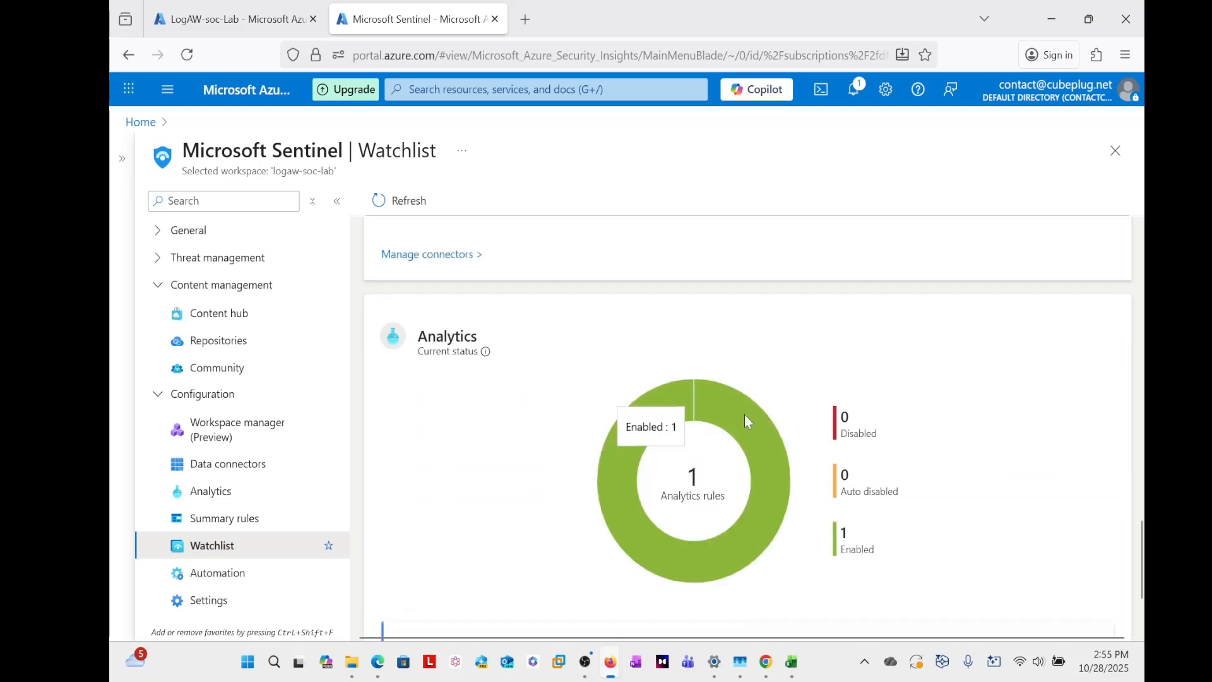
scroll(751, 437, up, 5)
scroll(751, 438, up, 10)
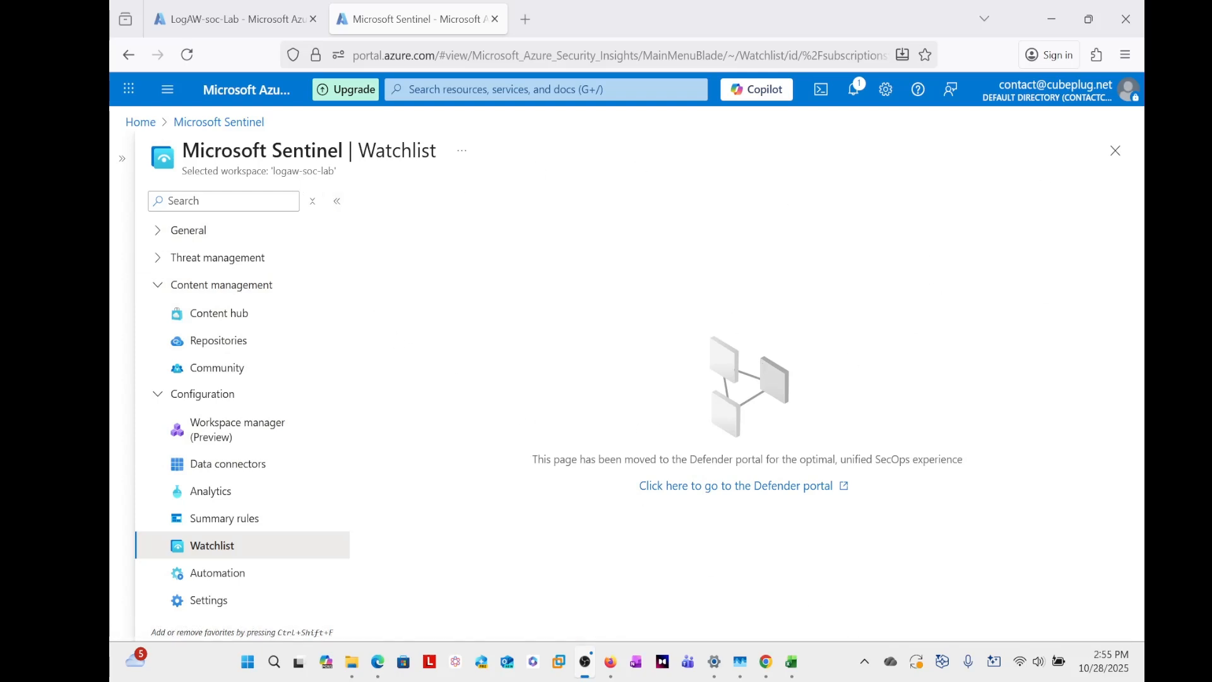
click(750, 494)
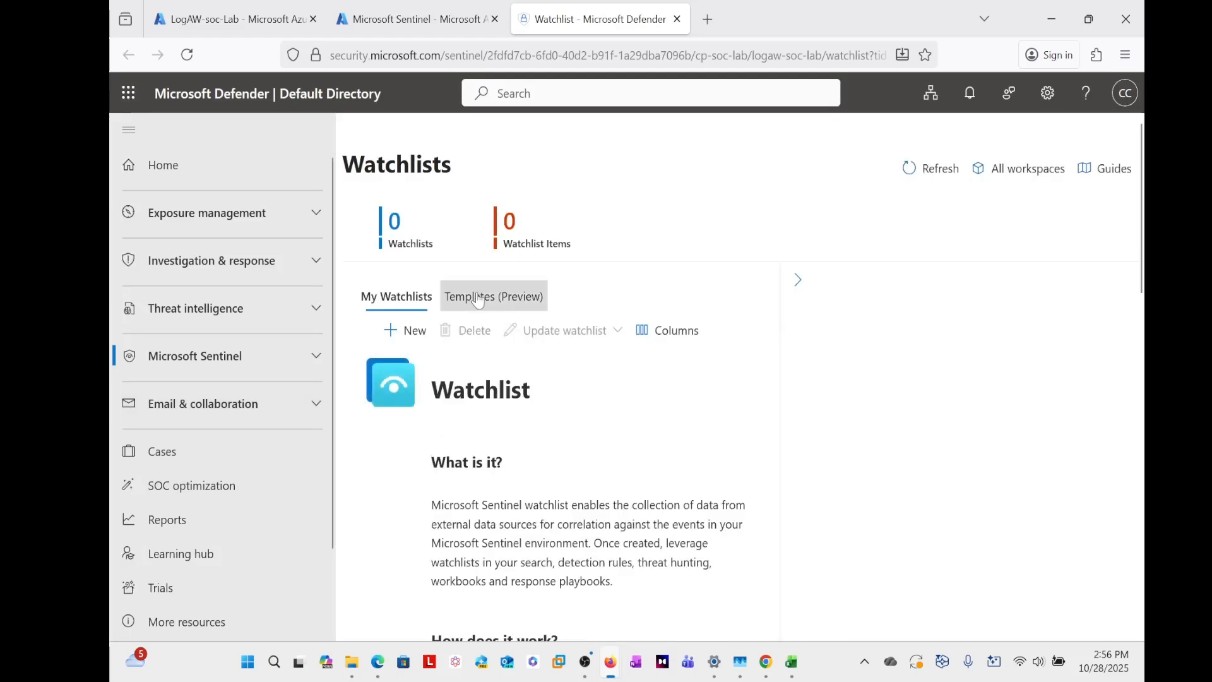
- Start a new watchlist and set both its name and its alias to geomapip
scroll(546, 395, down, 2)
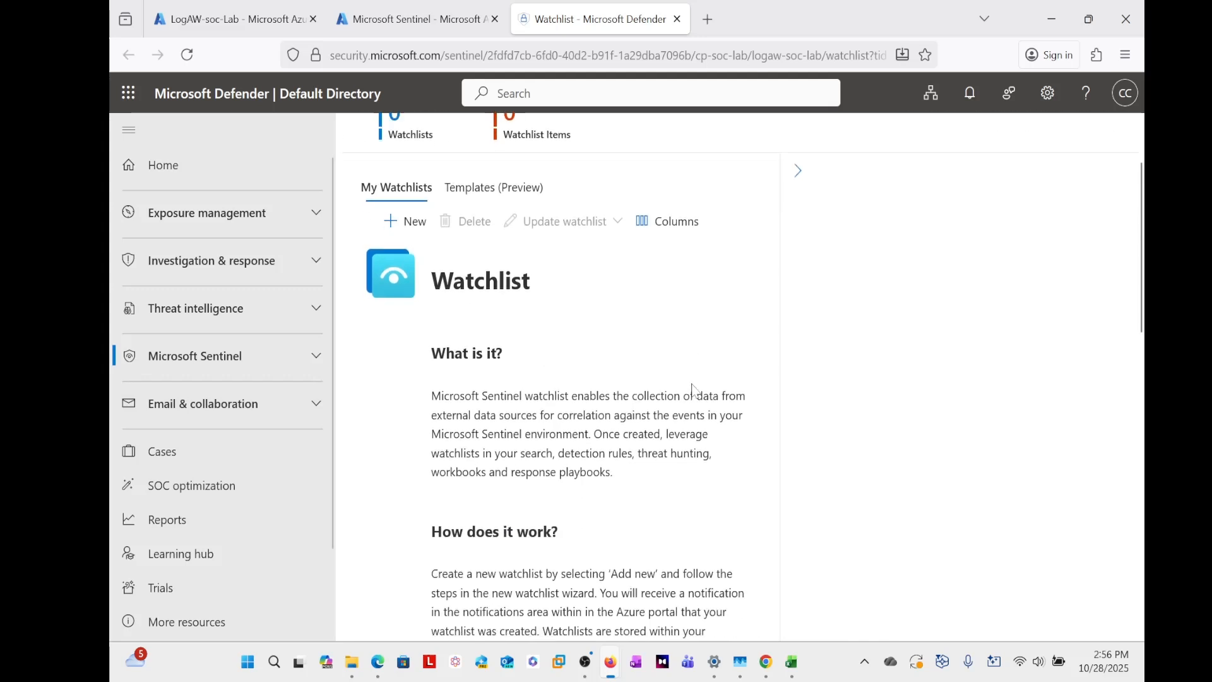
scroll(546, 395, up, 2)
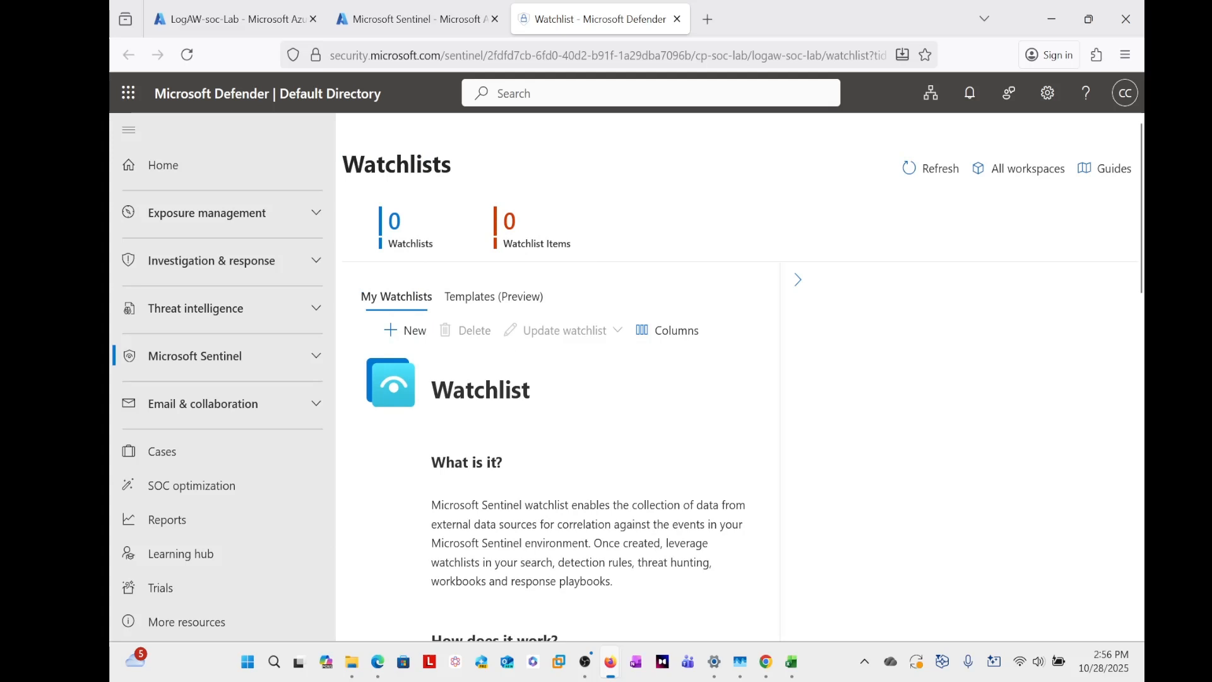
scroll(410, 253, down, 2)
click(409, 224)
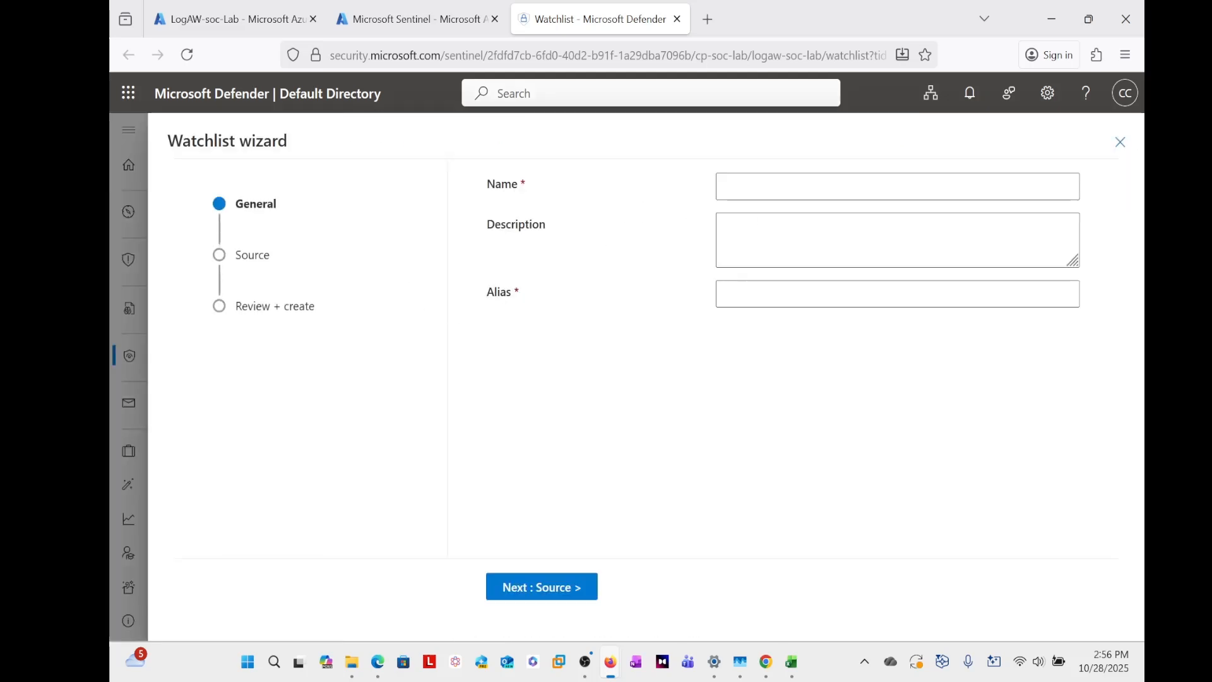
click(757, 187)
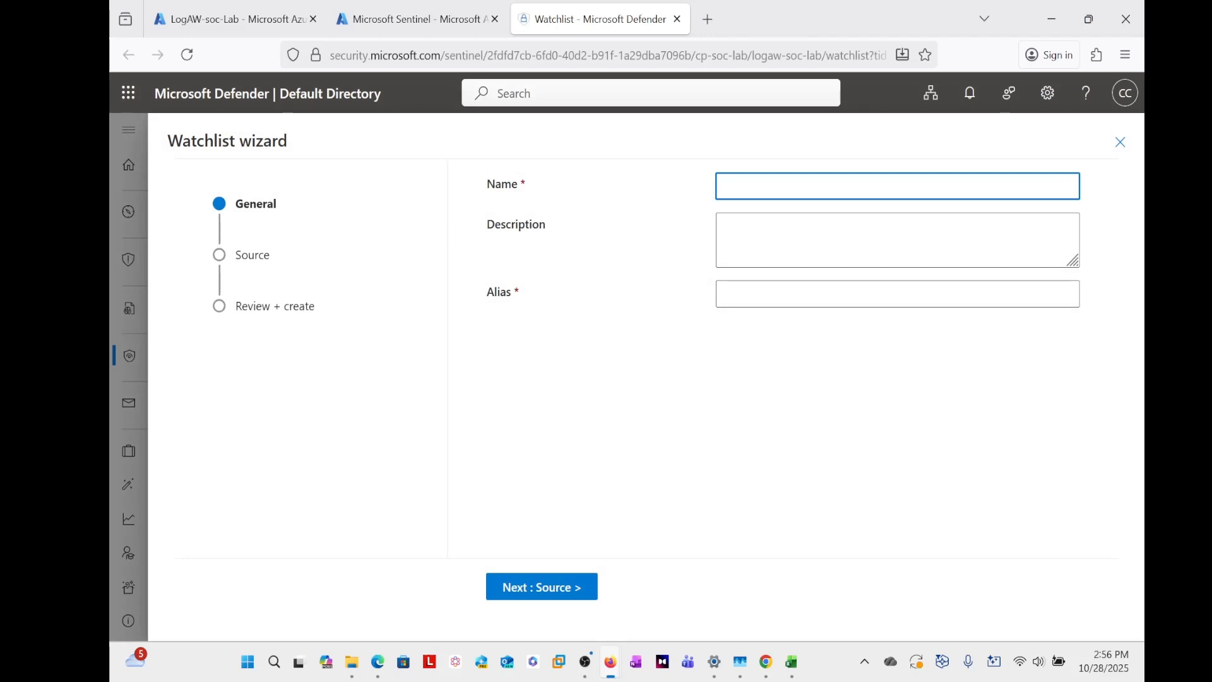
text(g)
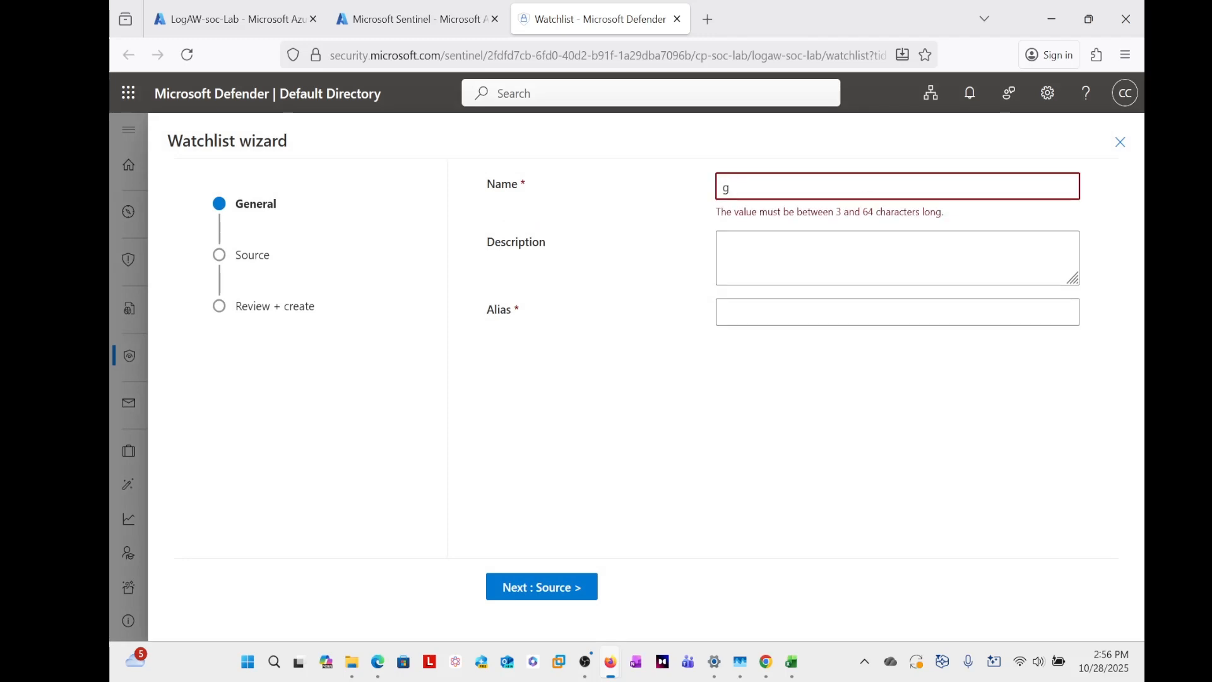
text(eo)
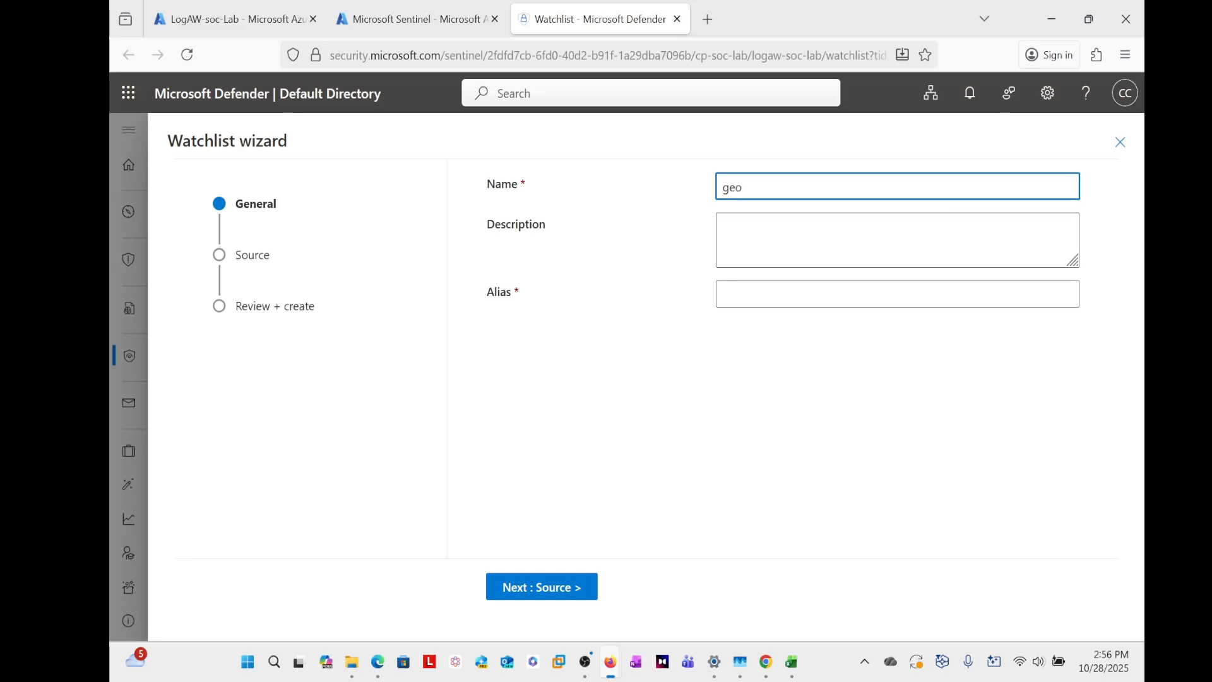
text(mapip)
click(897, 294)
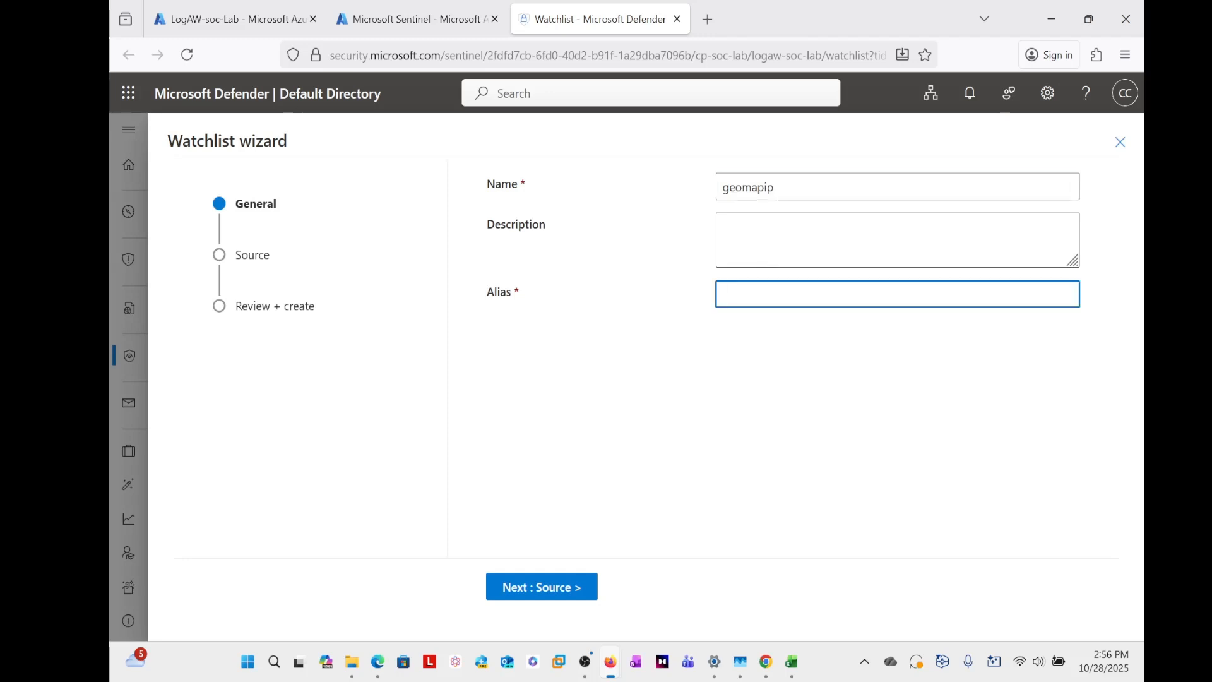
text(geomapip)
- Enter "For Long & Latt" as the watchlist description and proceed to the source settings
click(897, 240)
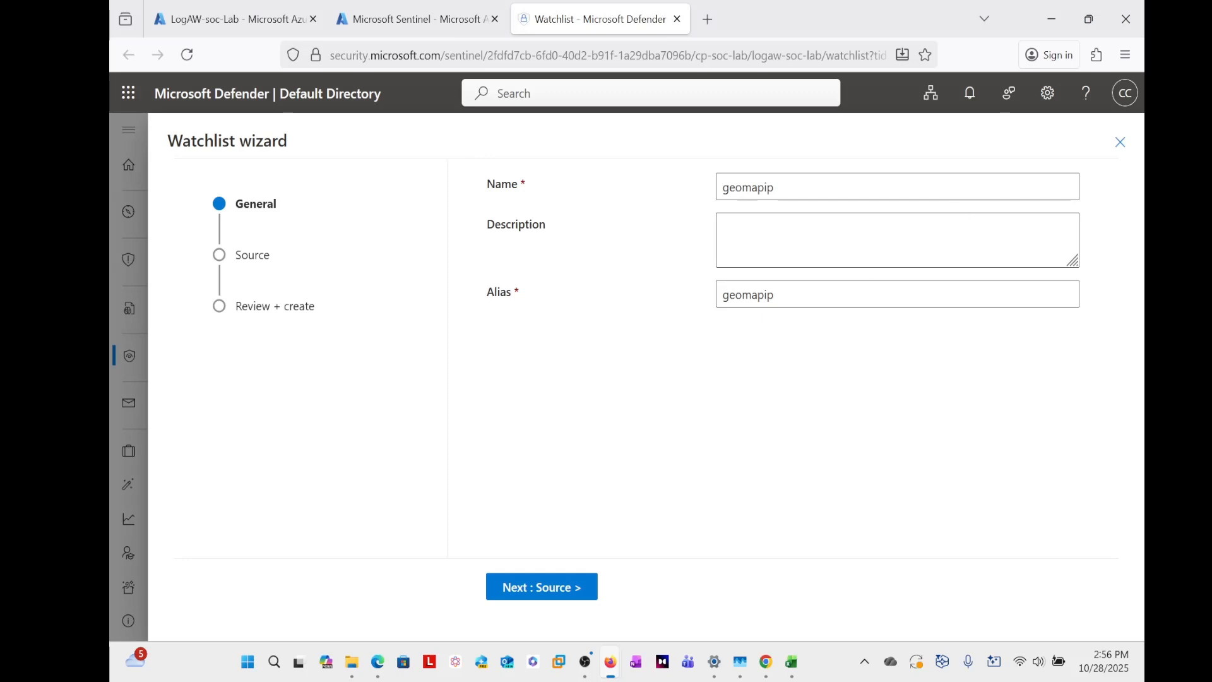
click(897, 240)
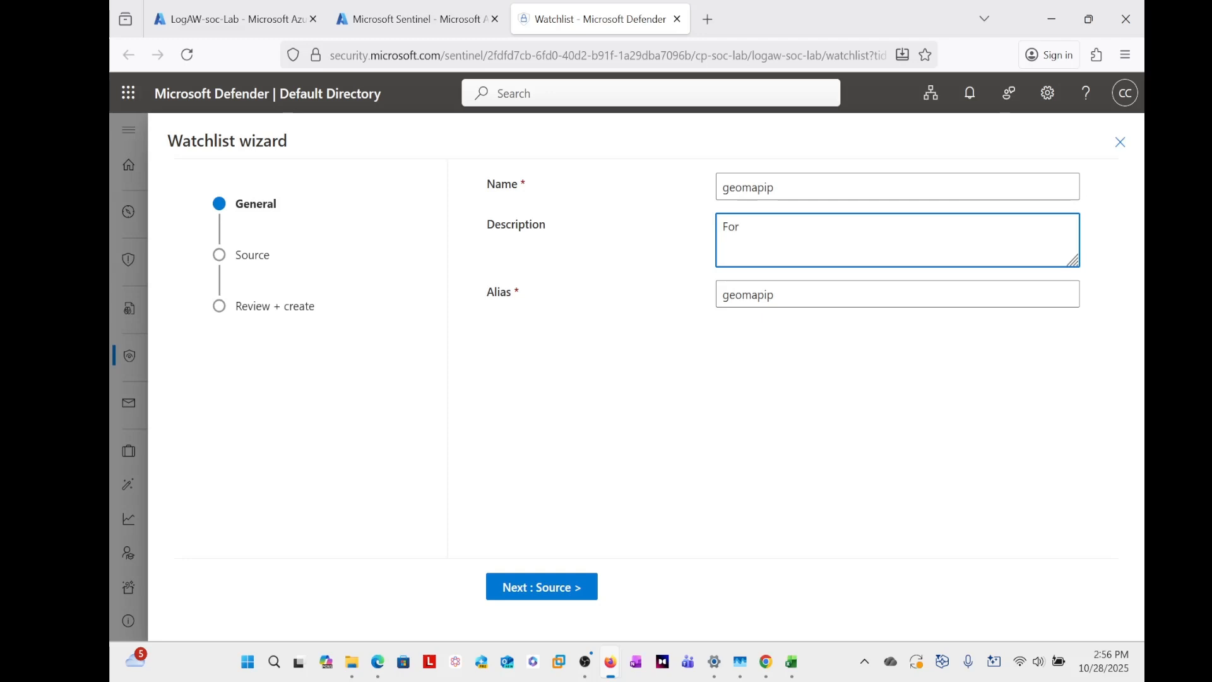
text(For long & Latt)
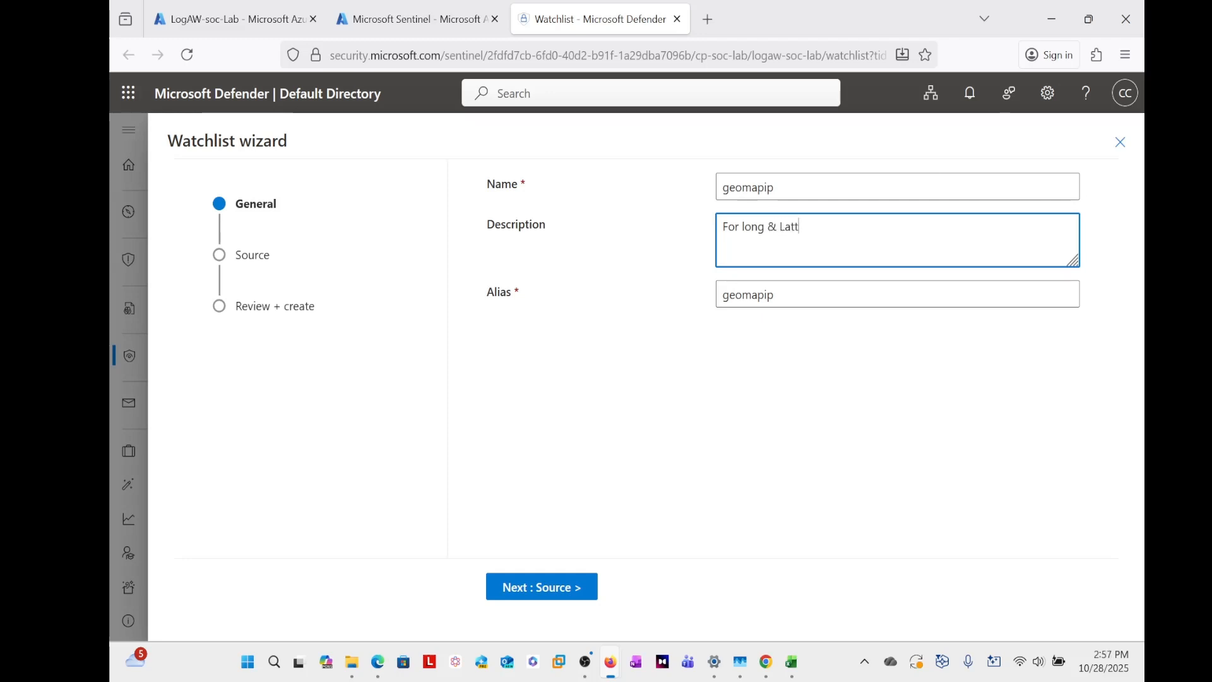
text(L)
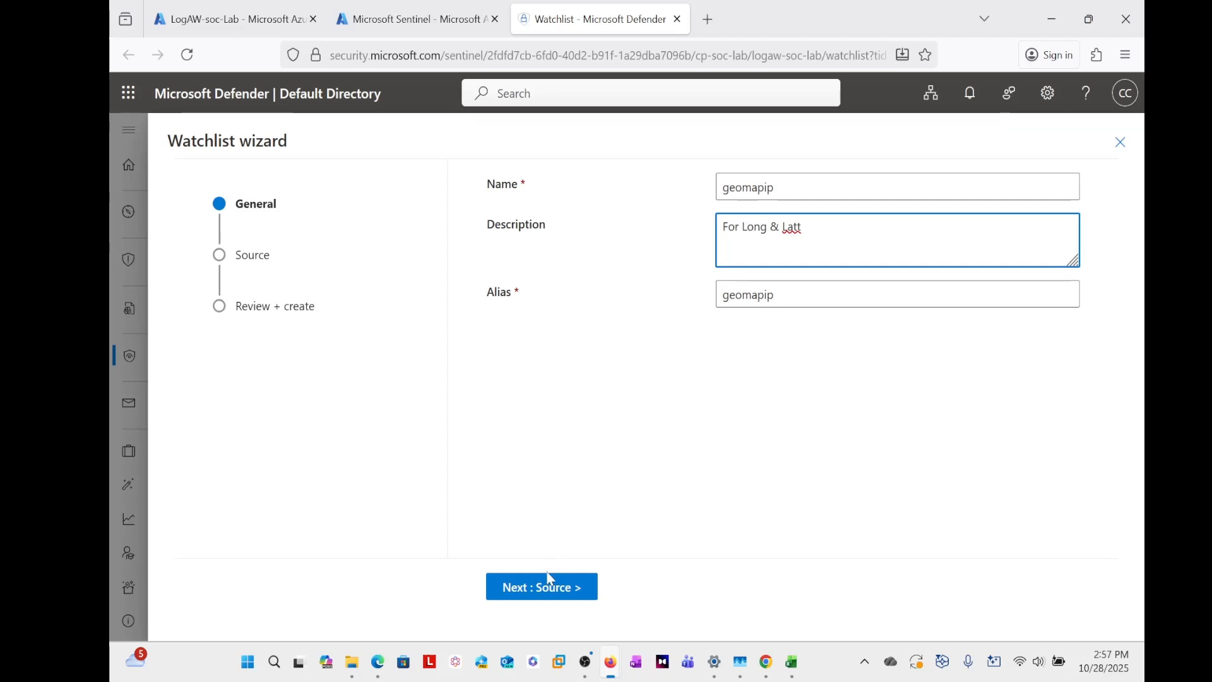
click(543, 592)
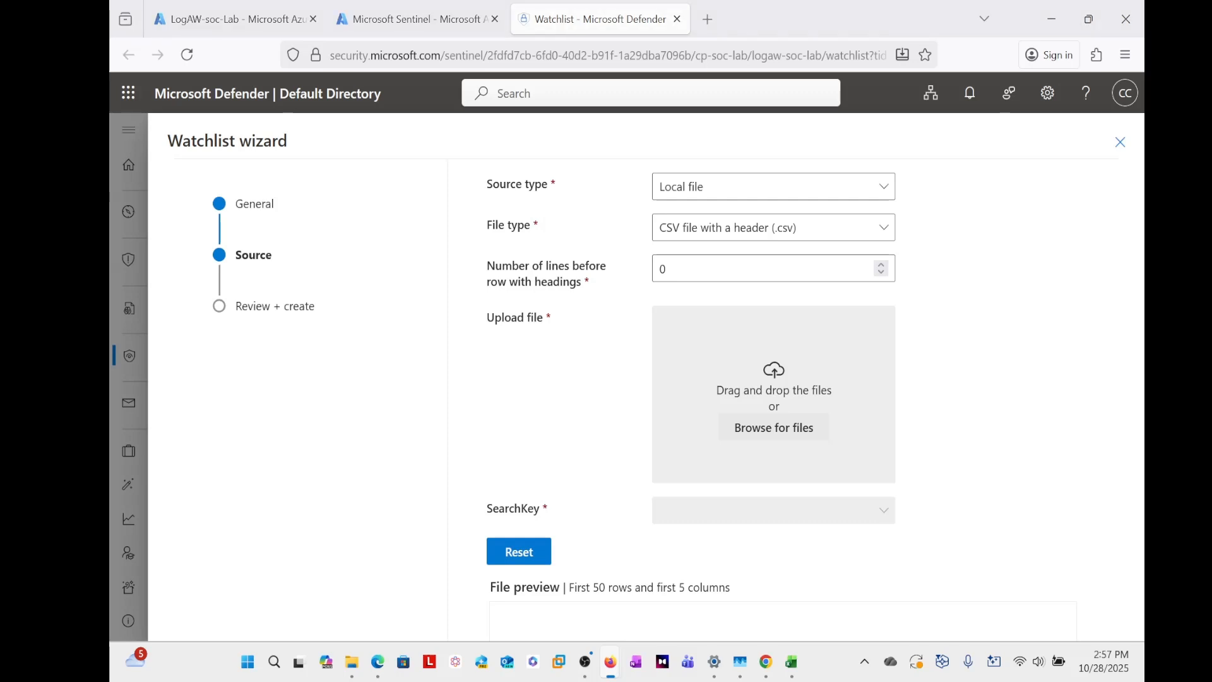
- Upload geomapip_db.csv from the desktop as the watchlist source and choose network as the search key
key(super+d)
key(super+d)
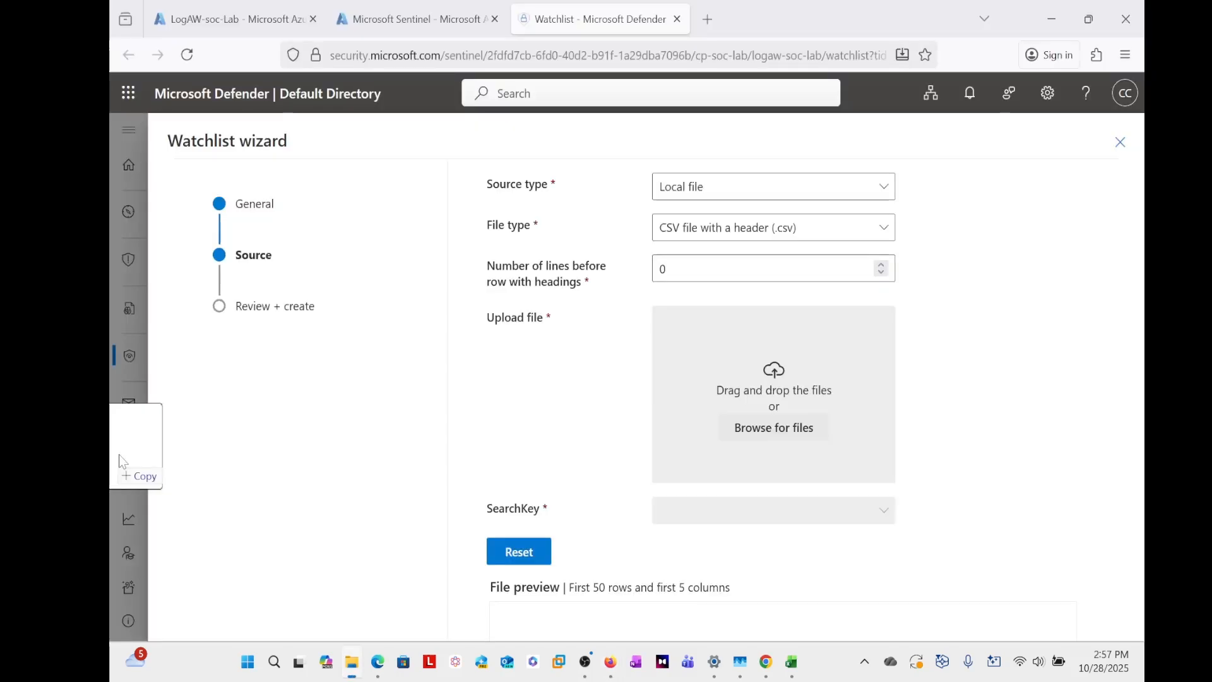
drag(120, 422, 707, 356)
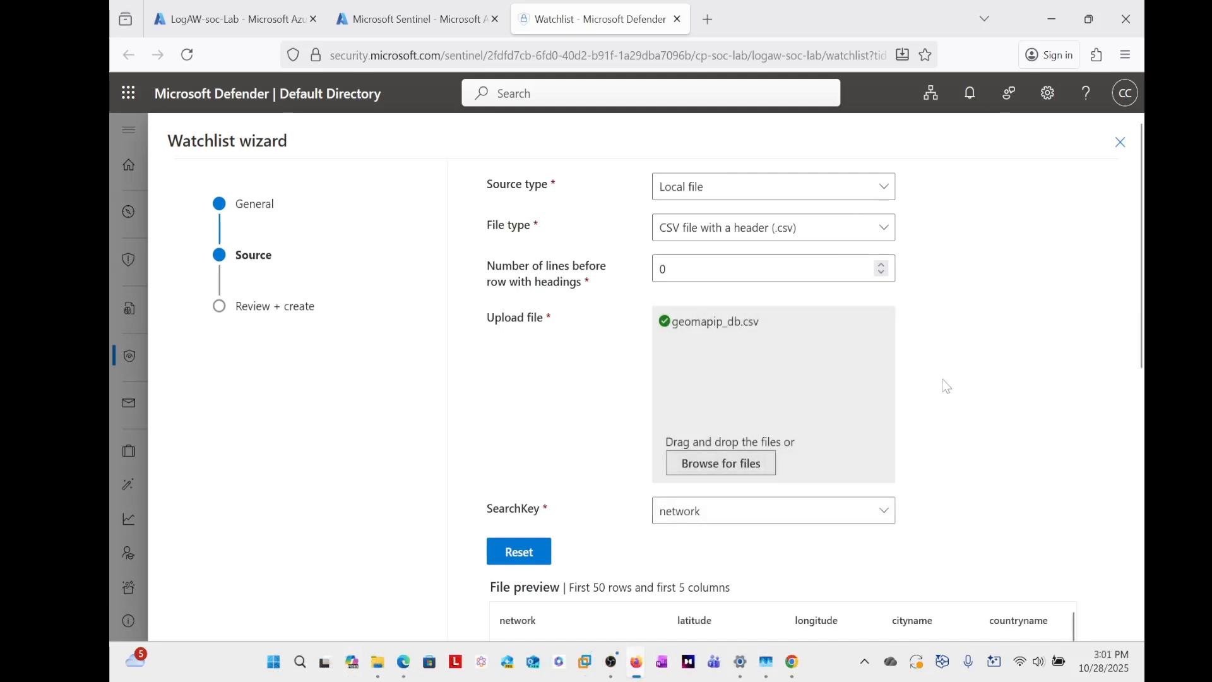
scroll(787, 339, down, 2)
scroll(787, 340, up, 2)
click(889, 515)
click(719, 373)
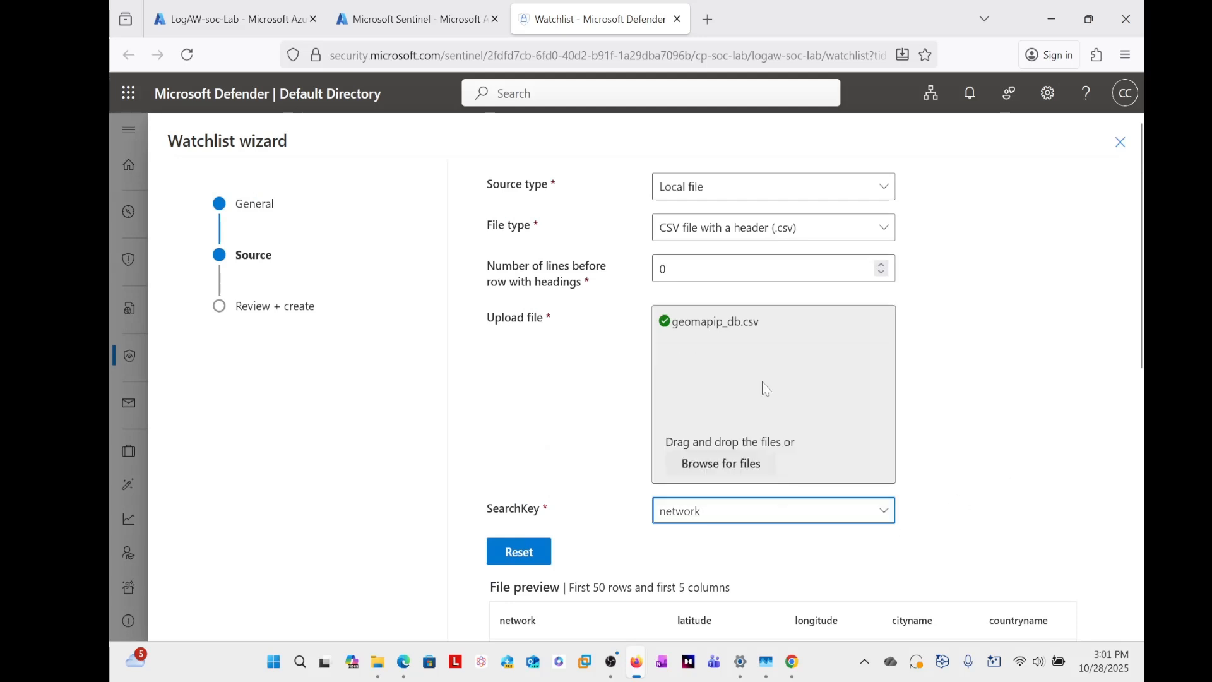
- Review the geomapip_db.csv preview and the watchlist summary, create the watchlist, and refresh the Watchlists page
scroll(1054, 503, down, 10)
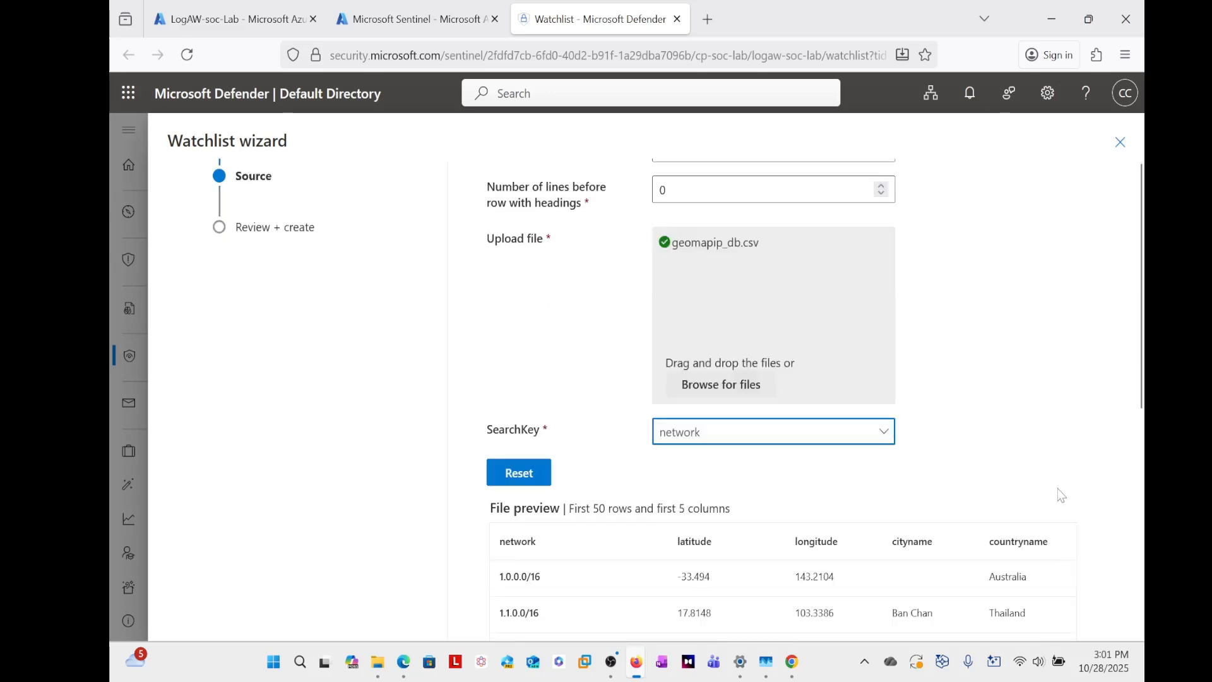
scroll(980, 411, down, 15)
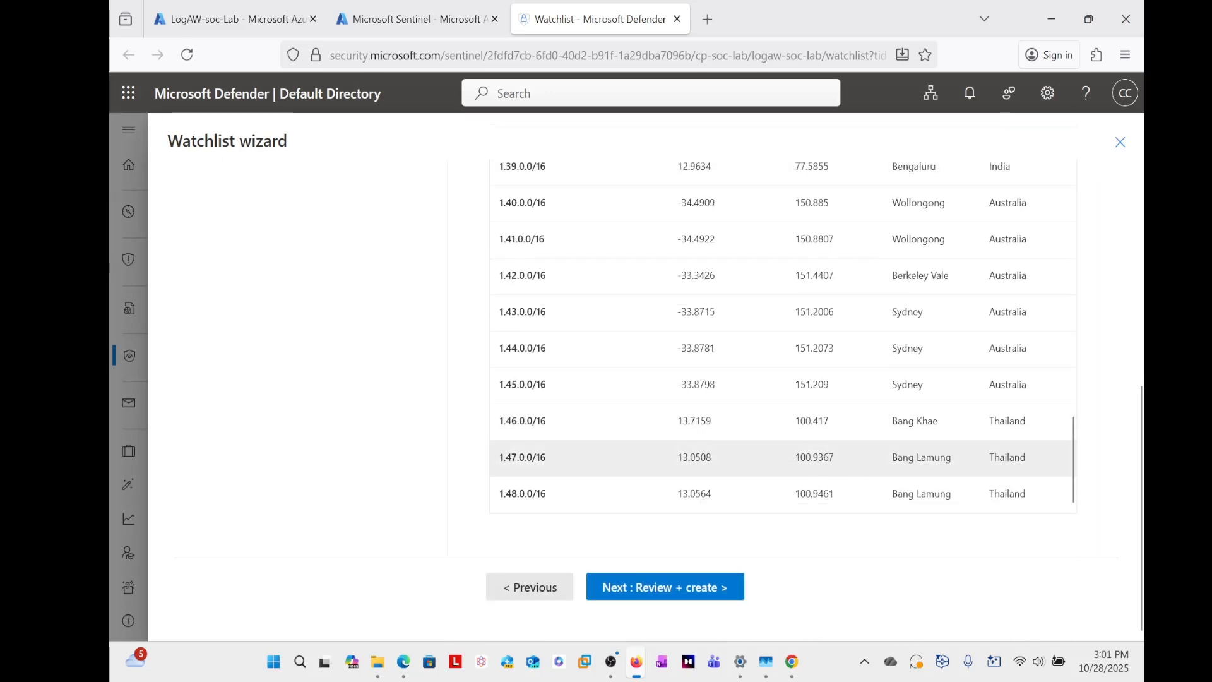
scroll(1104, 454, up, 5)
scroll(1106, 455, down, 1)
scroll(1106, 454, down, 5)
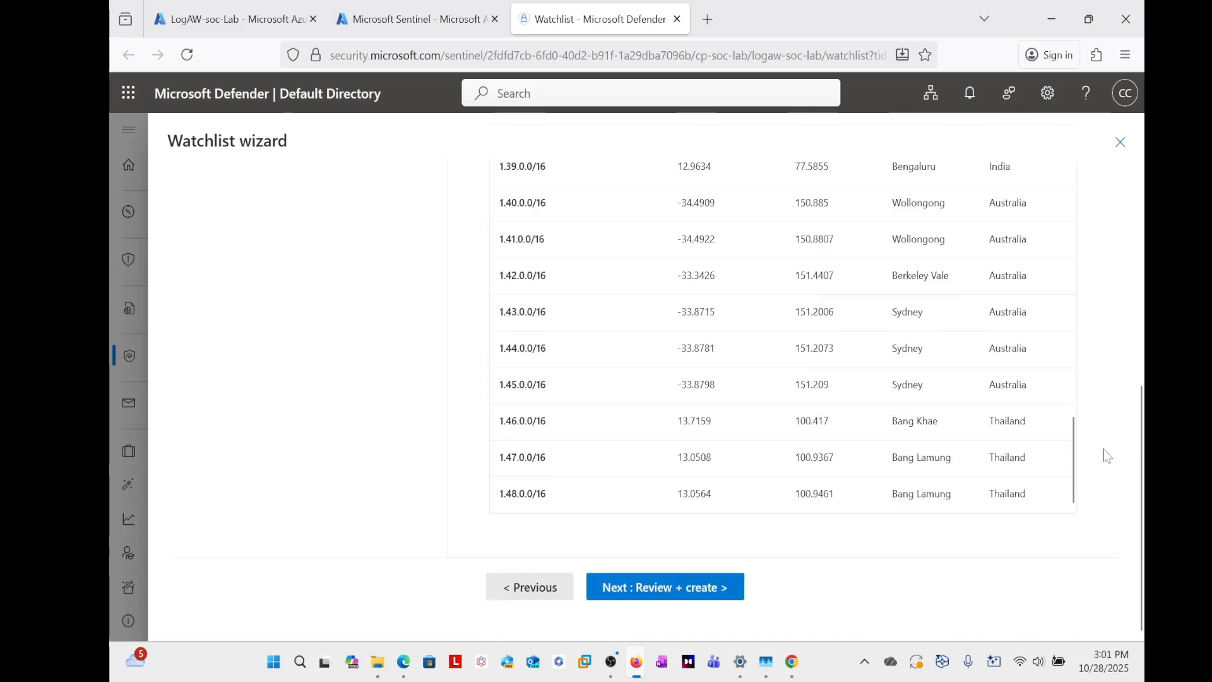
click(665, 593)
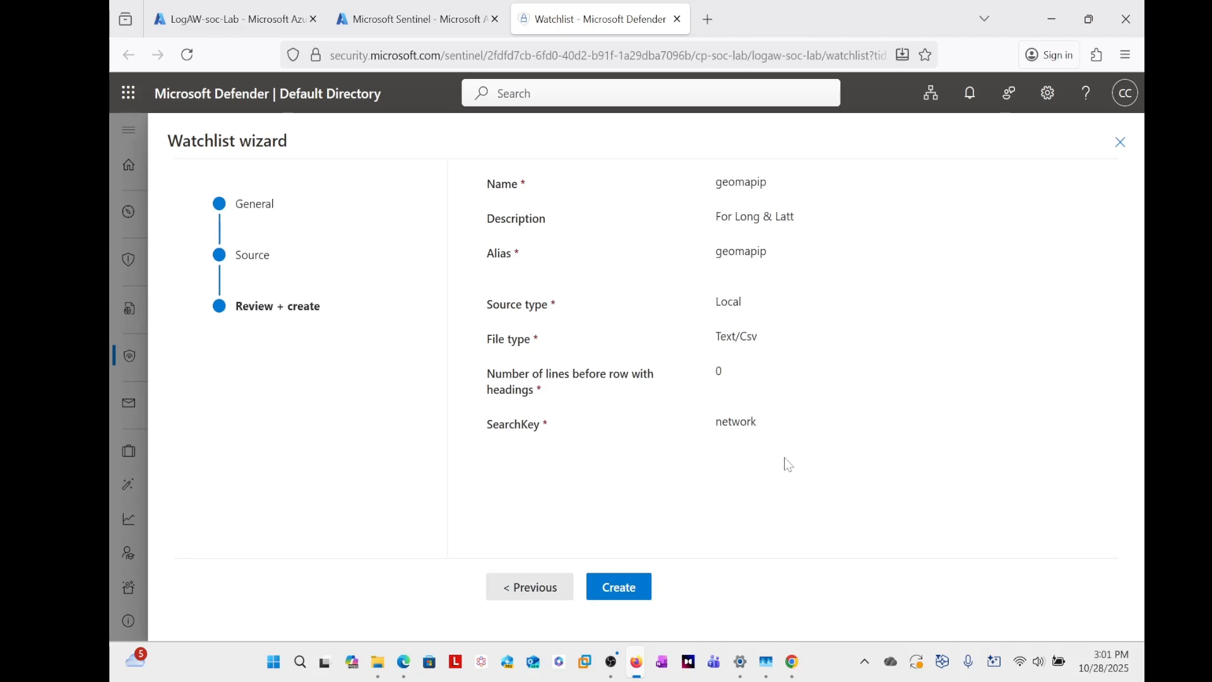
click(621, 590)
click(634, 593)
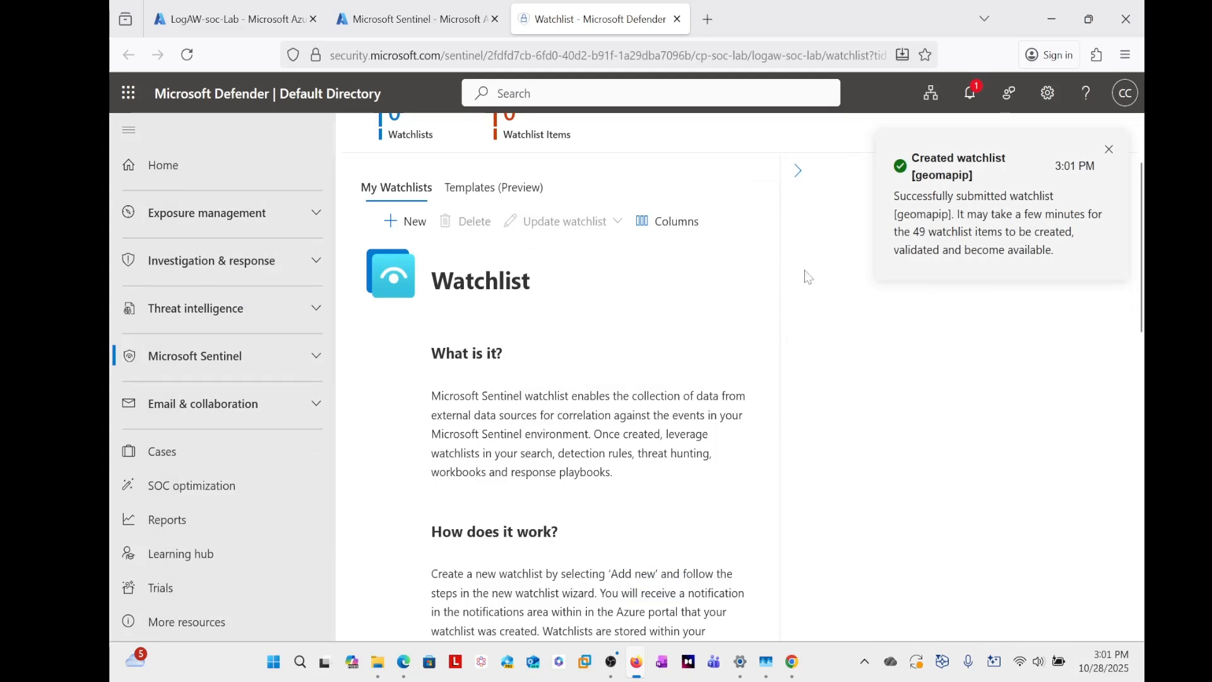
scroll(830, 310, up, 3)
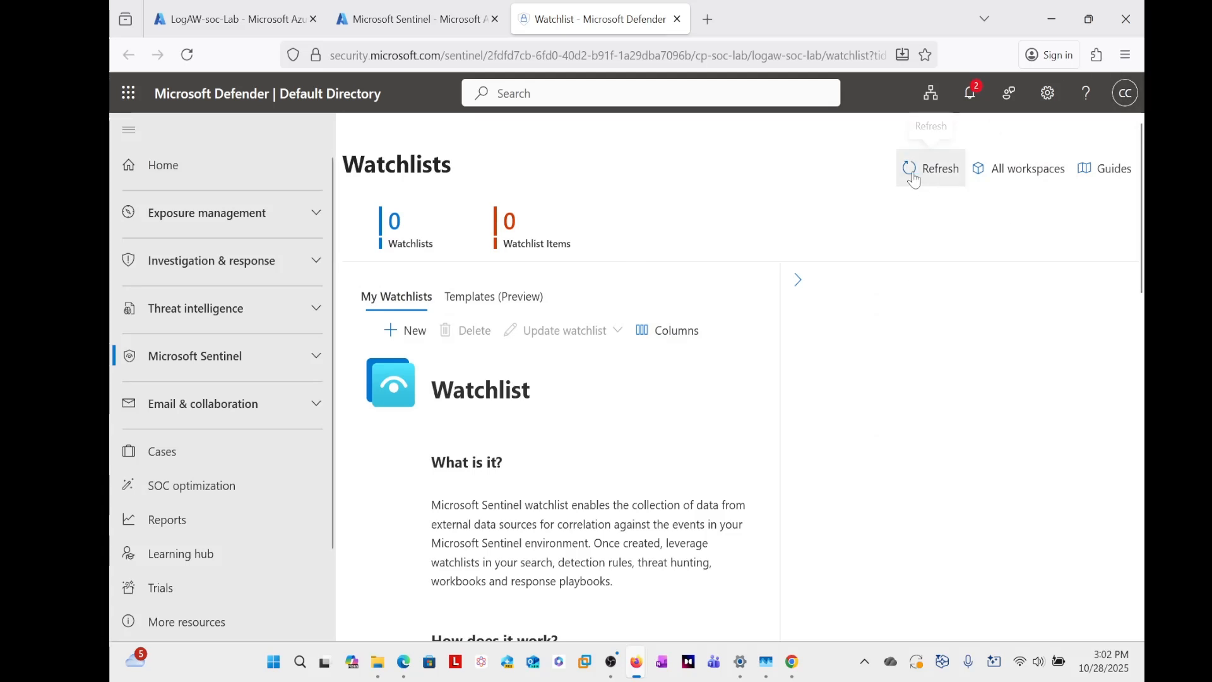
click(922, 177)
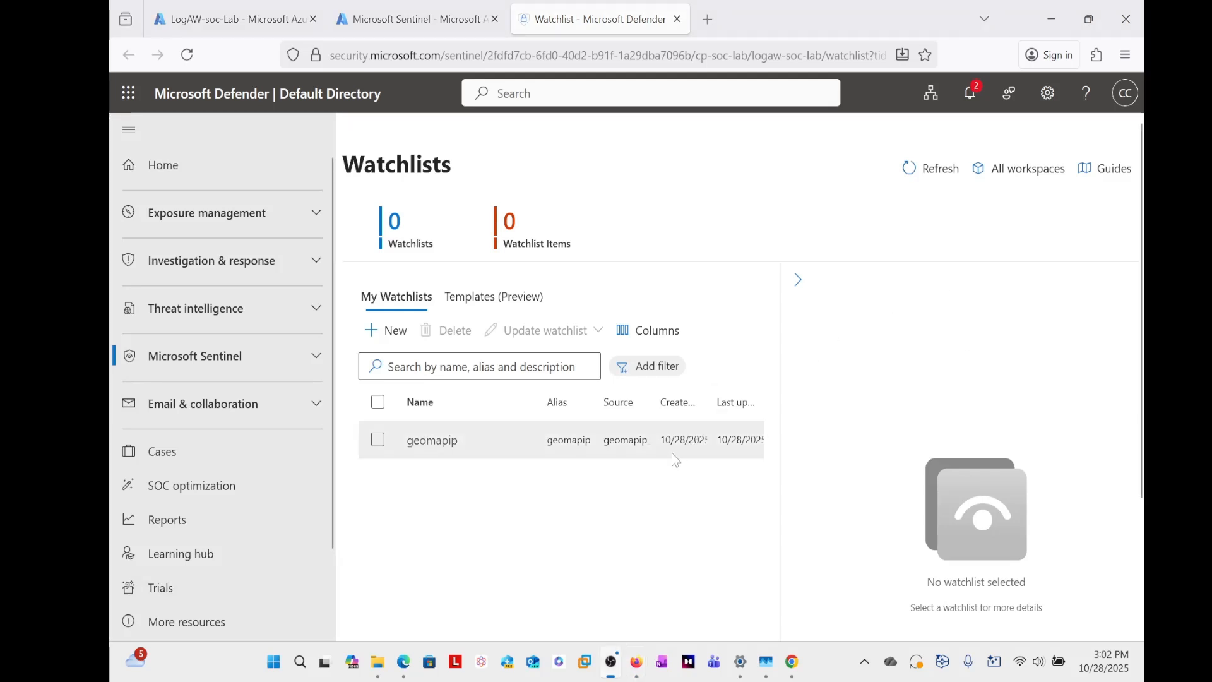
- Collapse the watchlist details pane and resize the Name, Alias, Source and Created columns to fit their contents
click(797, 279)
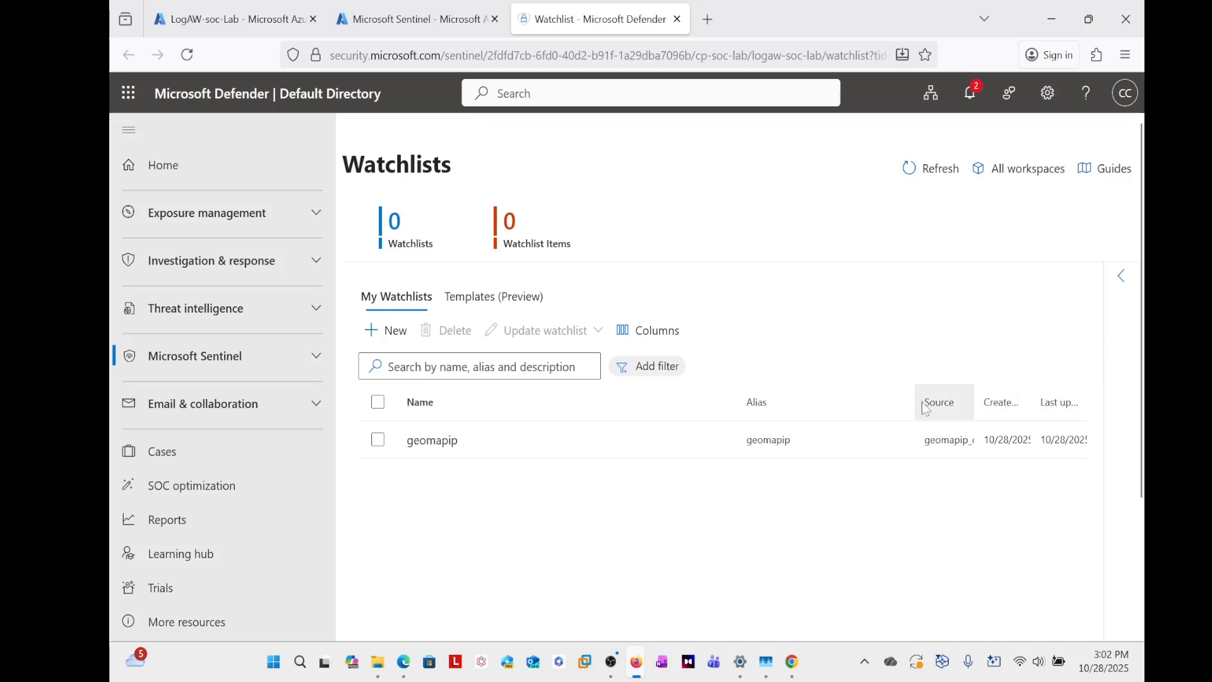
drag(908, 404, 851, 404)
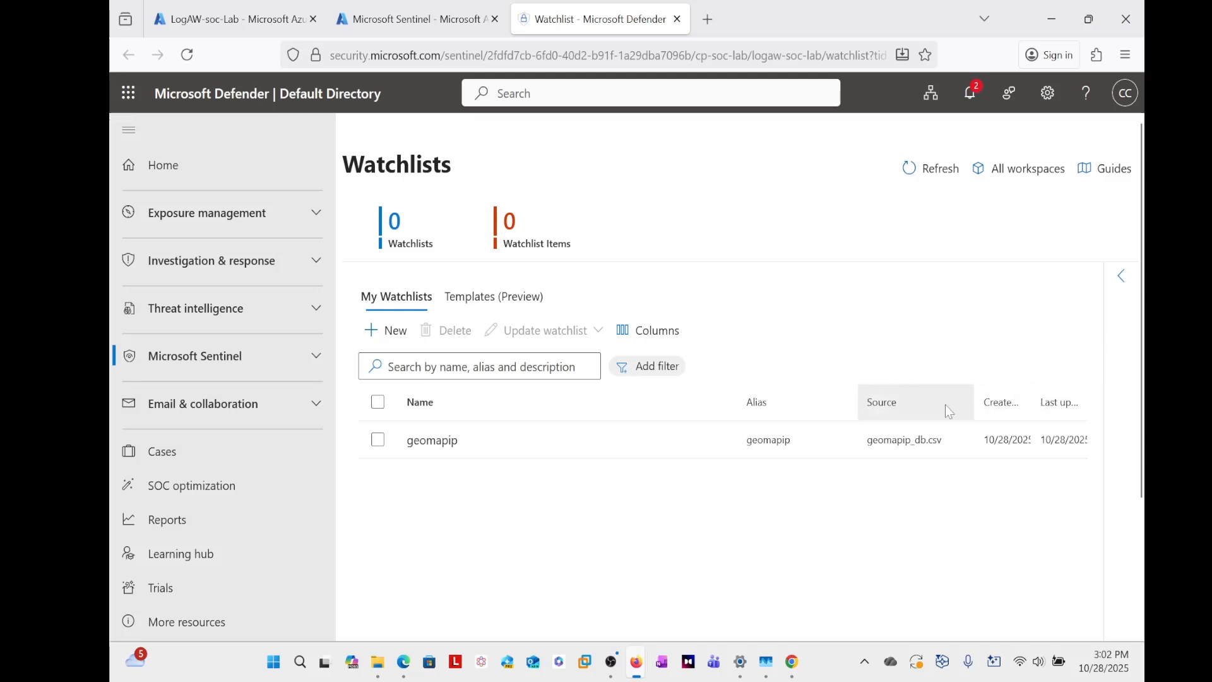
drag(968, 405, 949, 404)
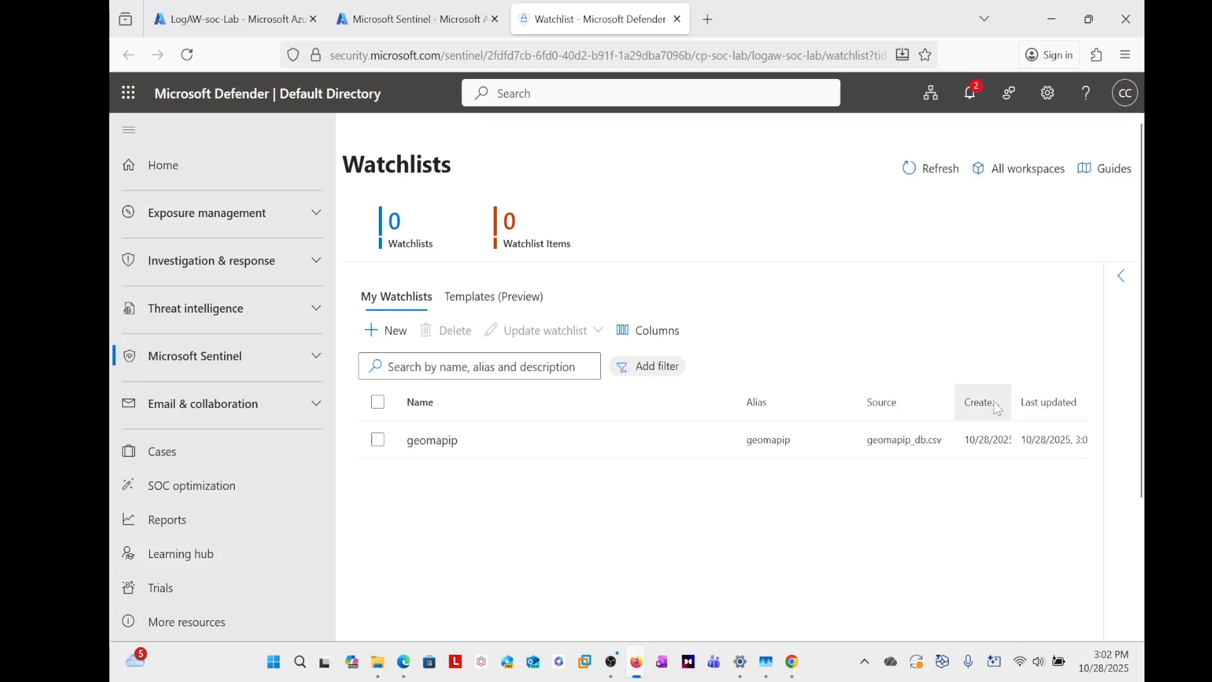
drag(736, 408, 607, 407)
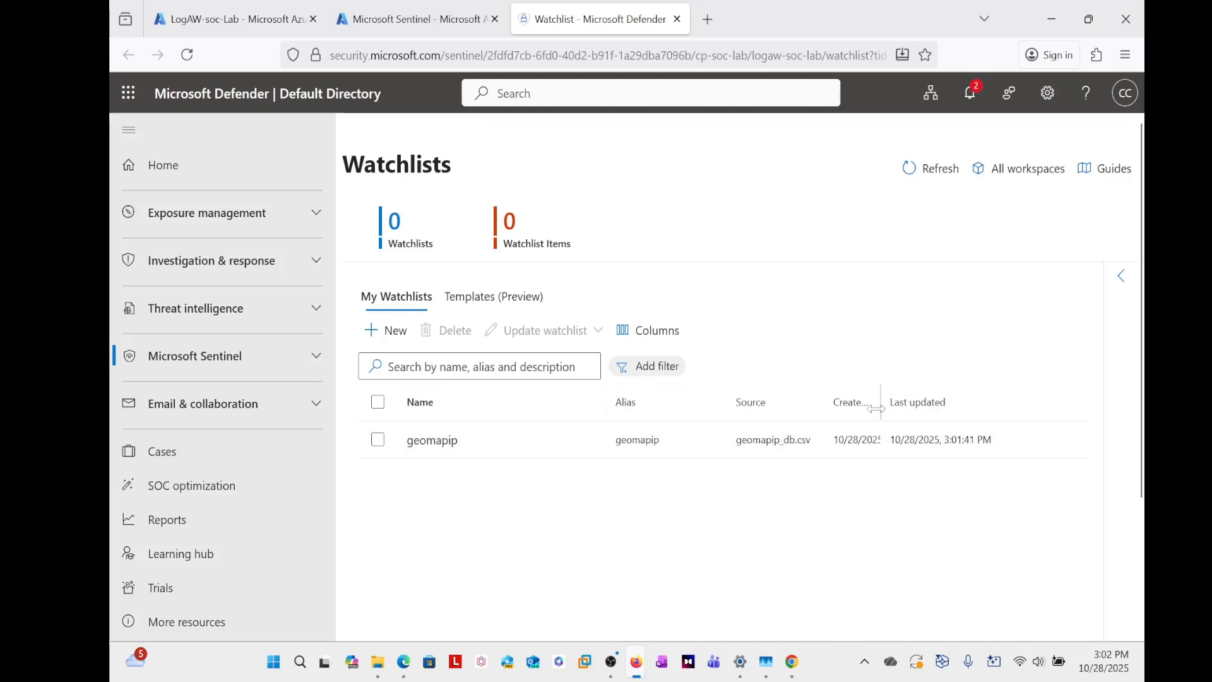
drag(881, 404, 935, 406)
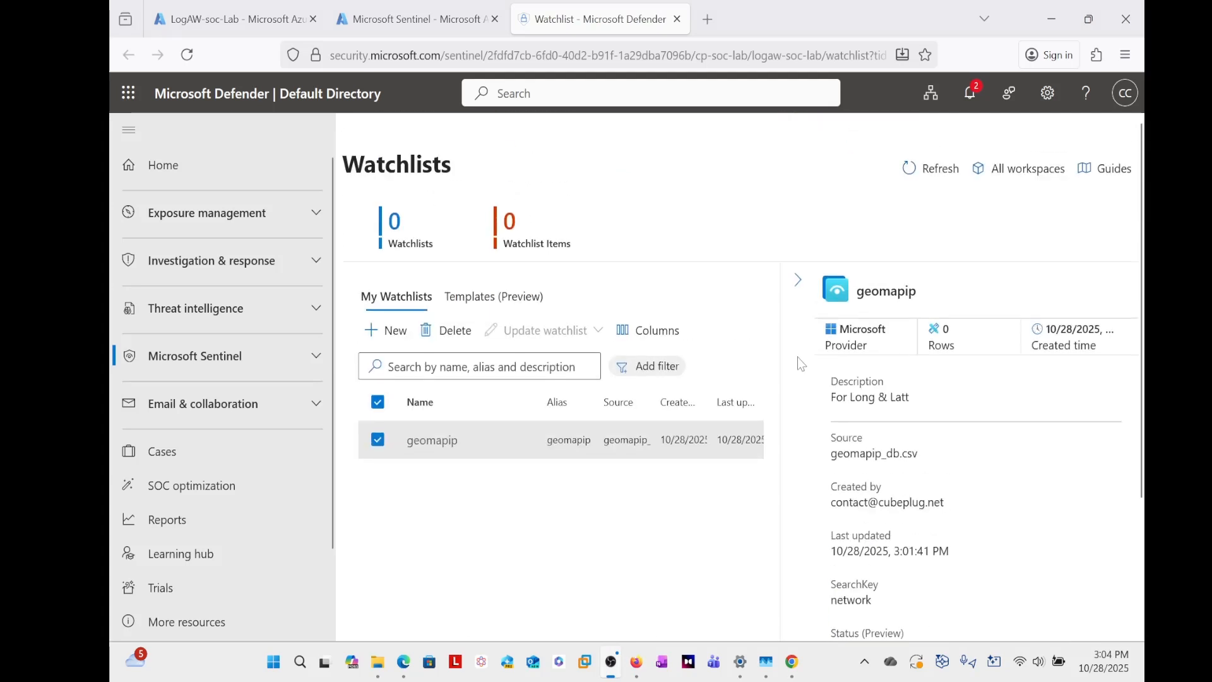
- Select the geomapip watchlist and examine its details, including the row count and upload status
click(447, 463)
click(377, 440)
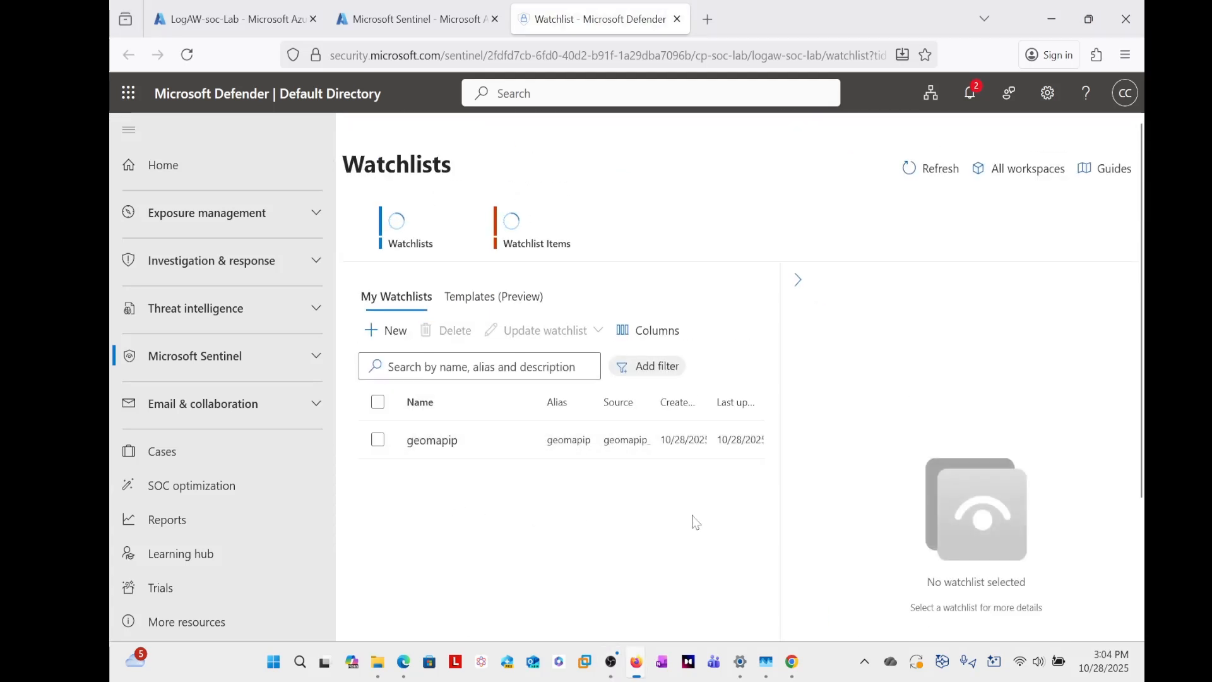
click(377, 440)
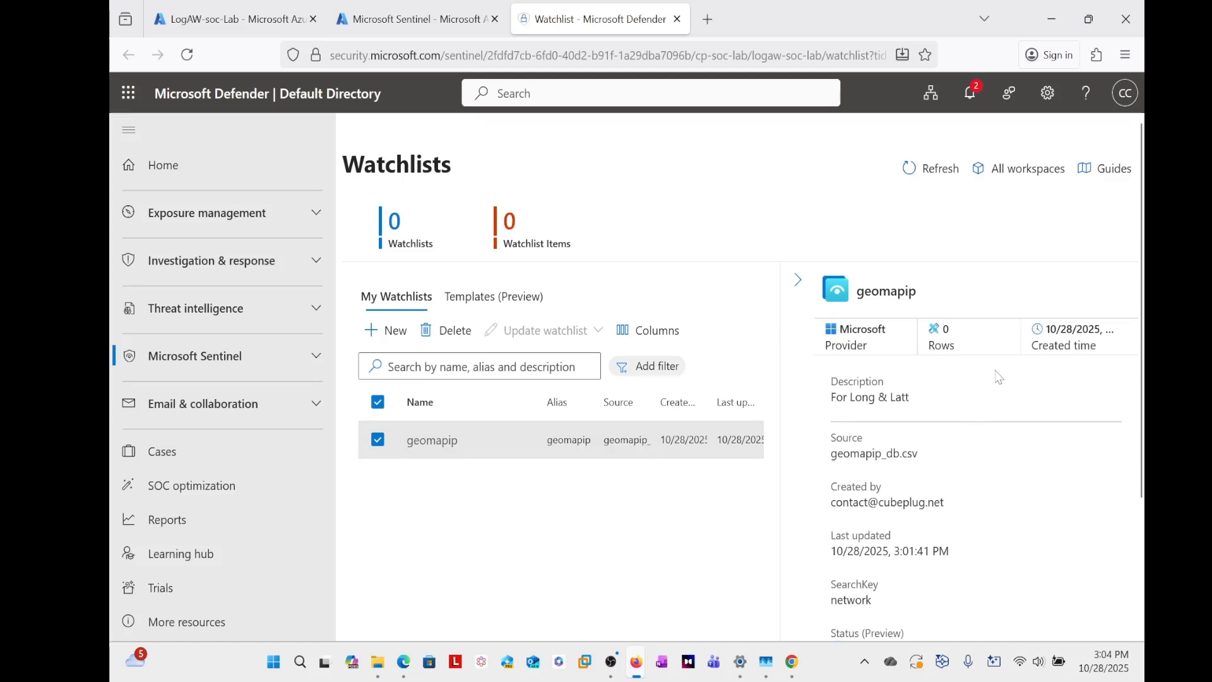
scroll(946, 371, down, 3)
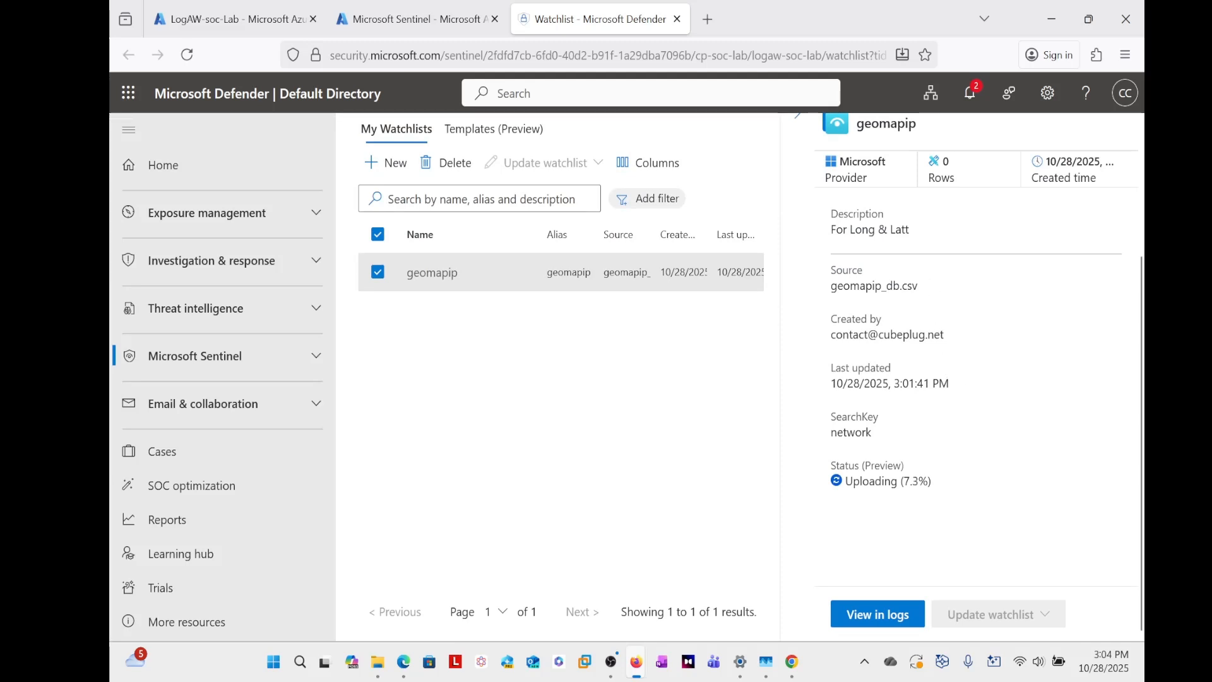
key(ctrl+a)
click(946, 483)
scroll(875, 372, up, 3)
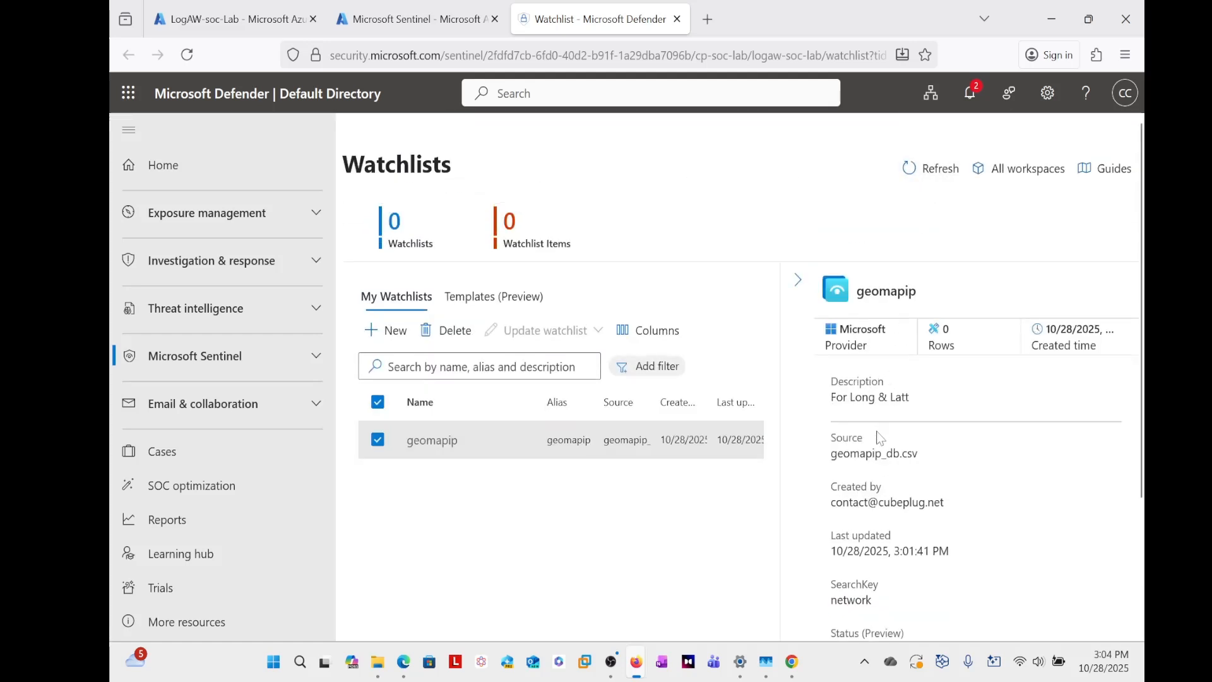
scroll(880, 439, down, 3)
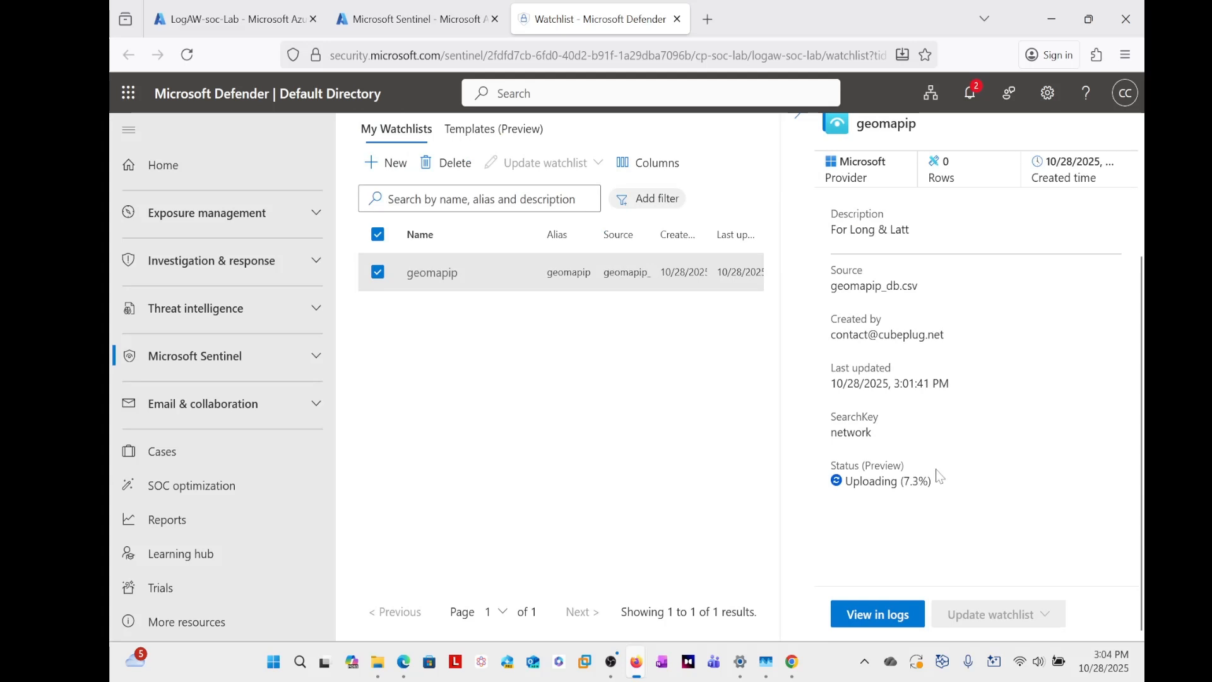
scroll(939, 476, up, 3)
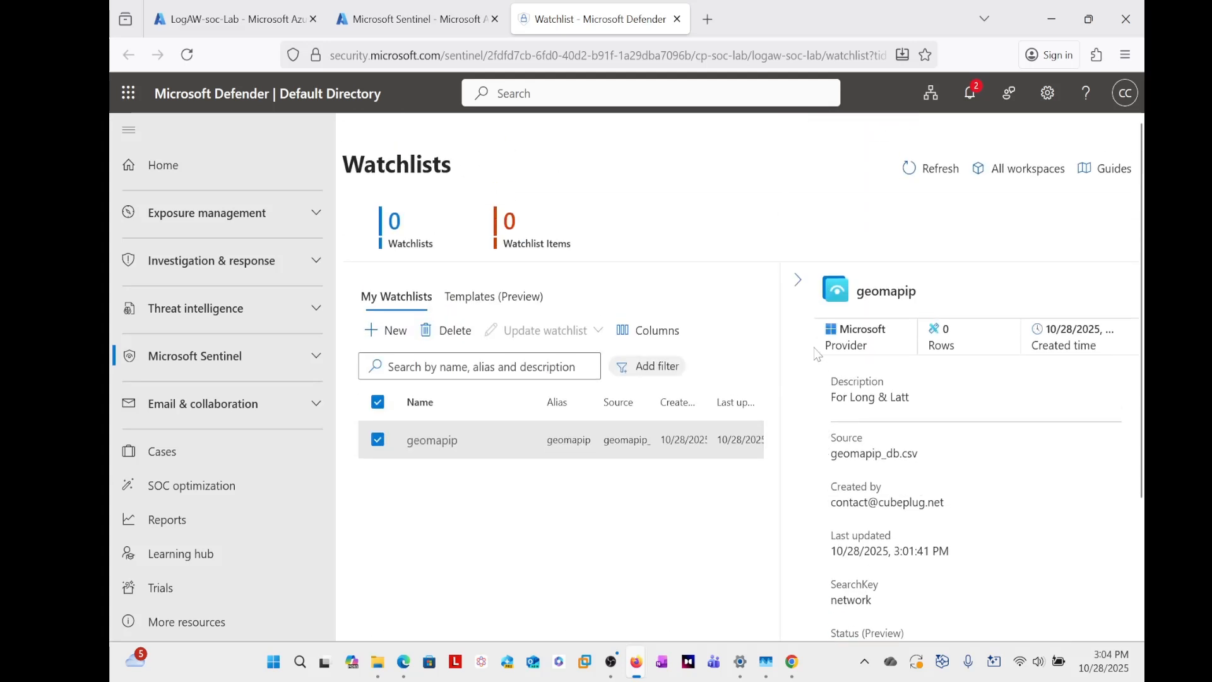
- Refresh the Watchlists page and check how far the geomapip upload has progressed
click(931, 177)
scroll(932, 436, down, 3)
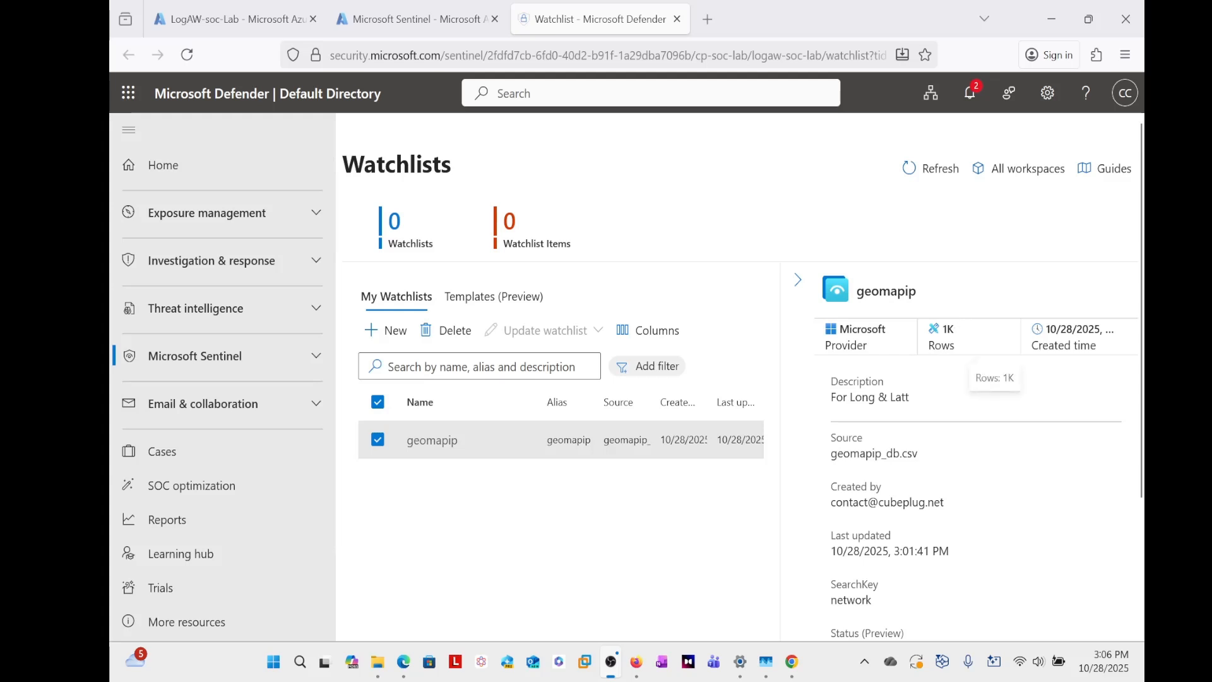
scroll(925, 384, down, 3)
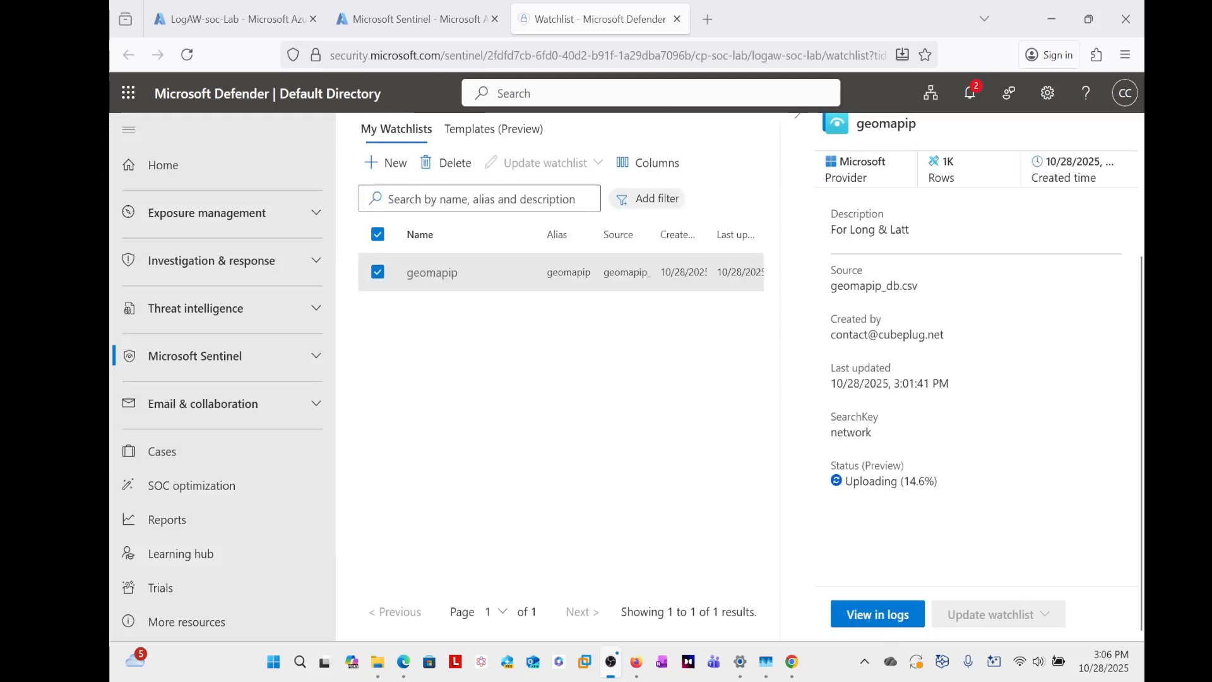
drag(926, 486, 910, 483)
click(797, 191)
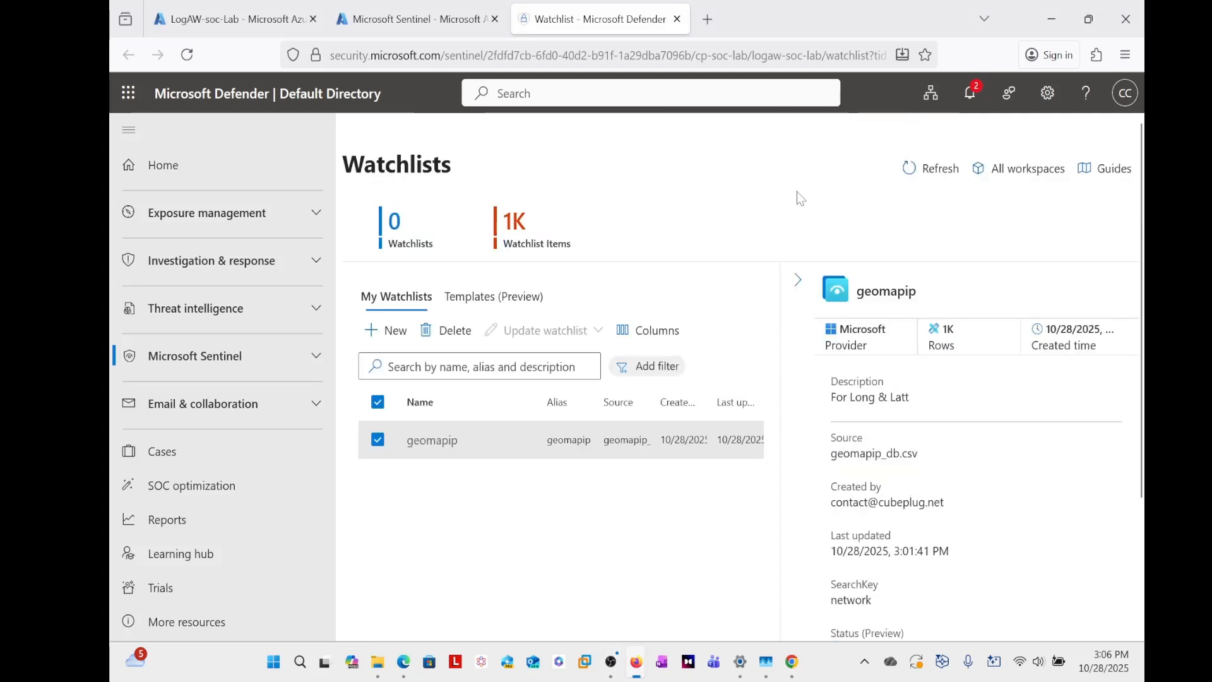
- Refresh the watchlists again and recheck the geomapip row count and upload status
click(910, 168)
click(927, 168)
scroll(918, 568, down, 3)
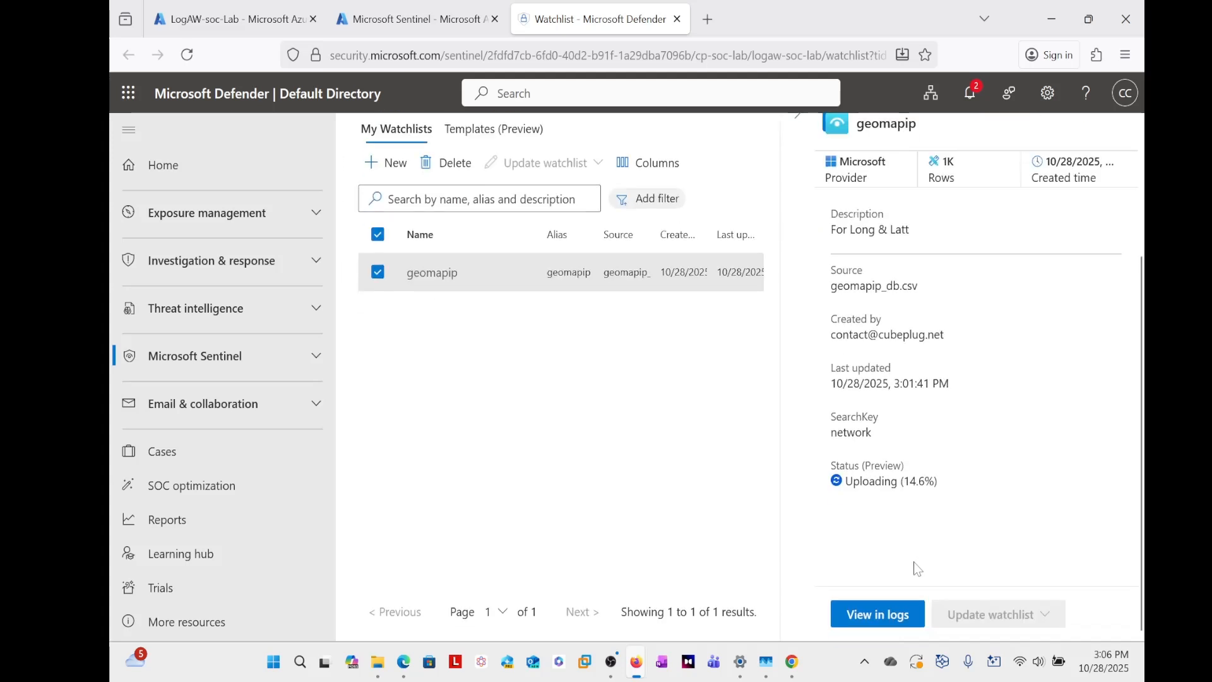
scroll(915, 565, up, 3)
scroll(915, 558, down, 3)
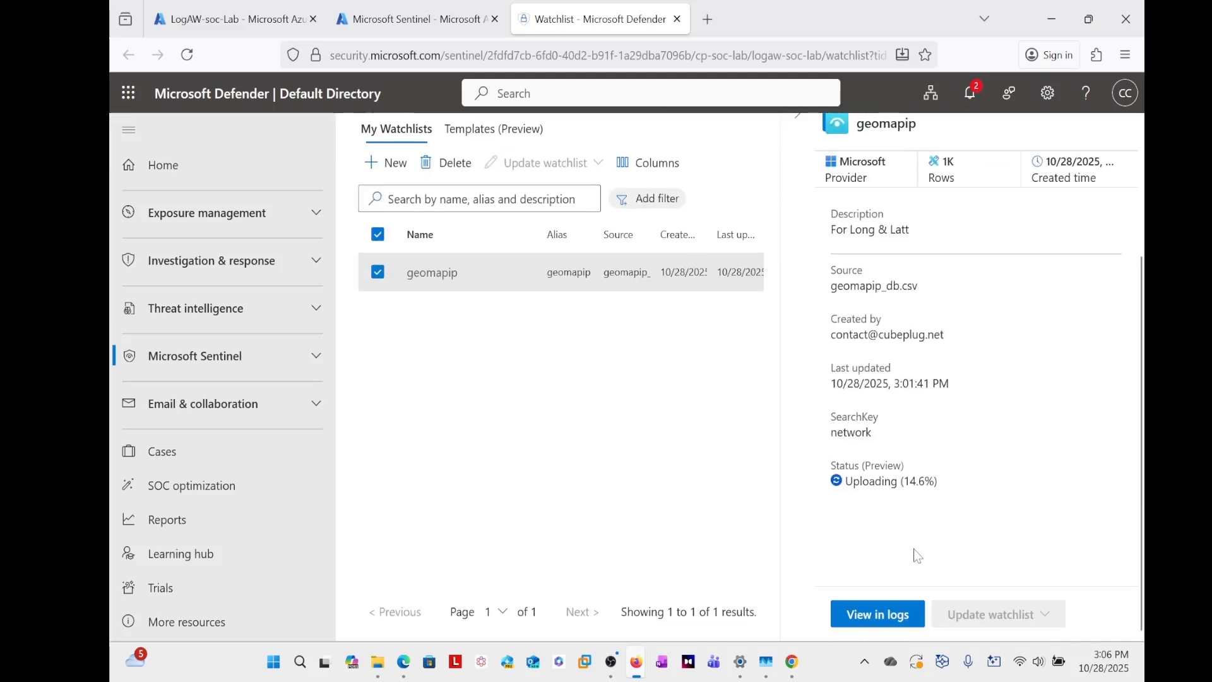
scroll(918, 556, up, 3)
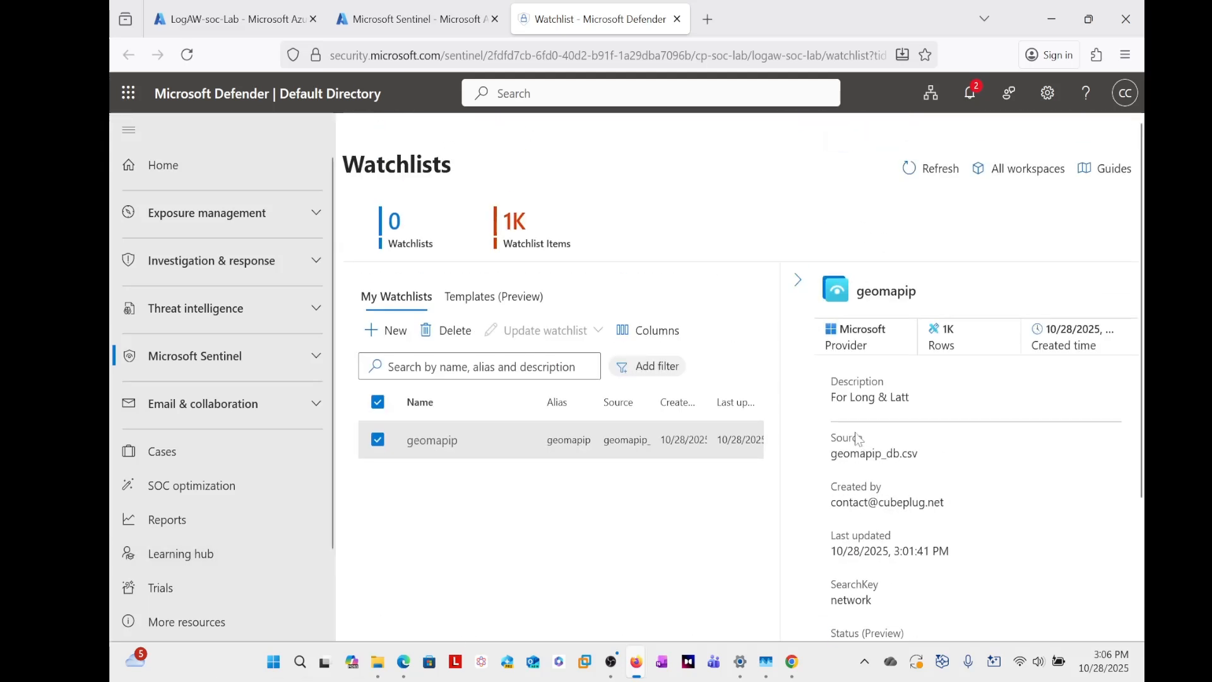
scroll(934, 442, down, 3)
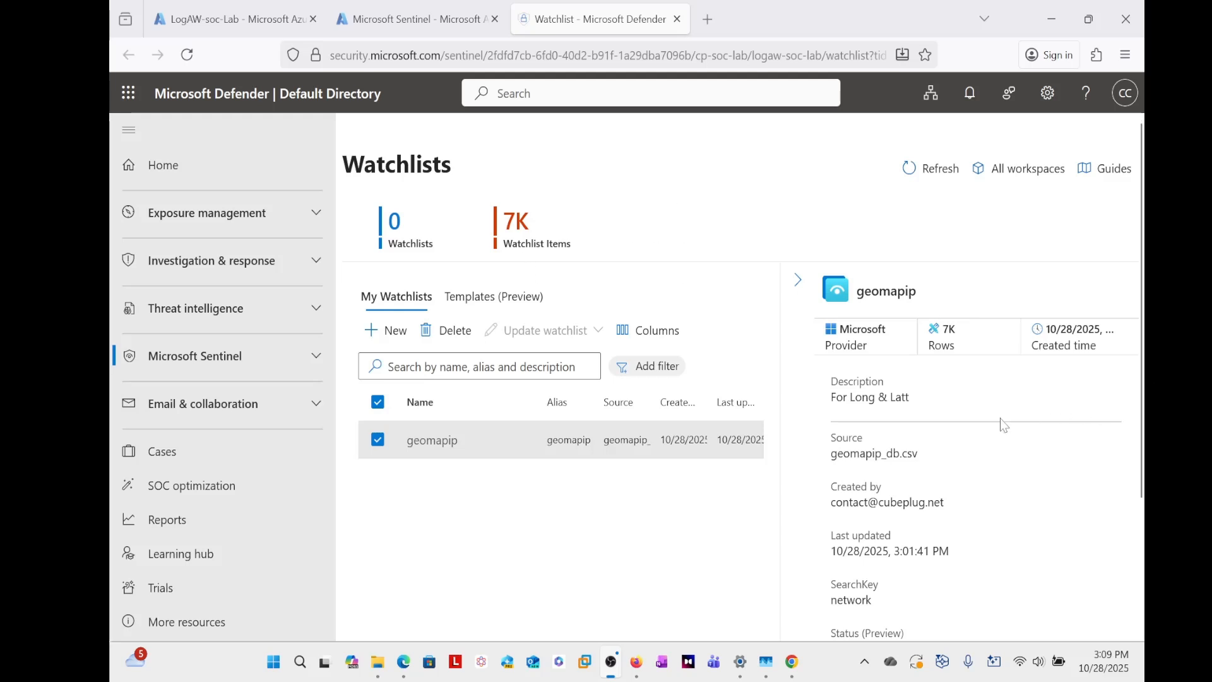
scroll(1001, 423, down, 3)
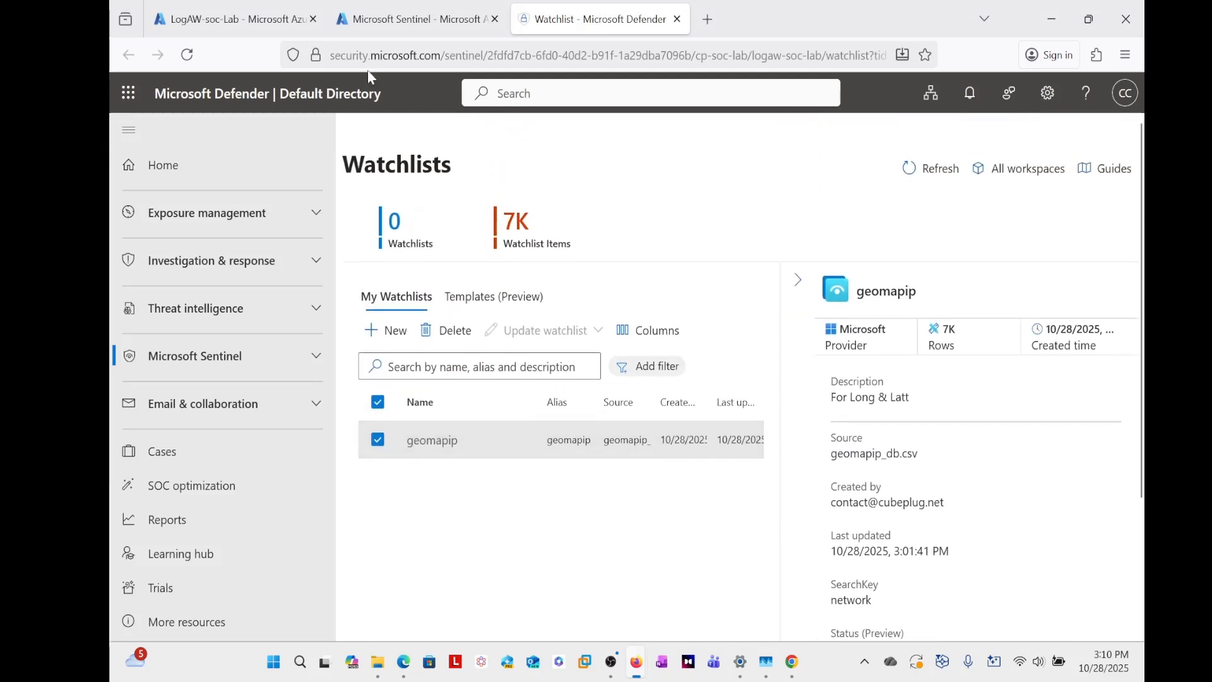
- Return to the LogAW-soc-Lab workspace's Logs page and try to run the query in the editor
click(387, 19)
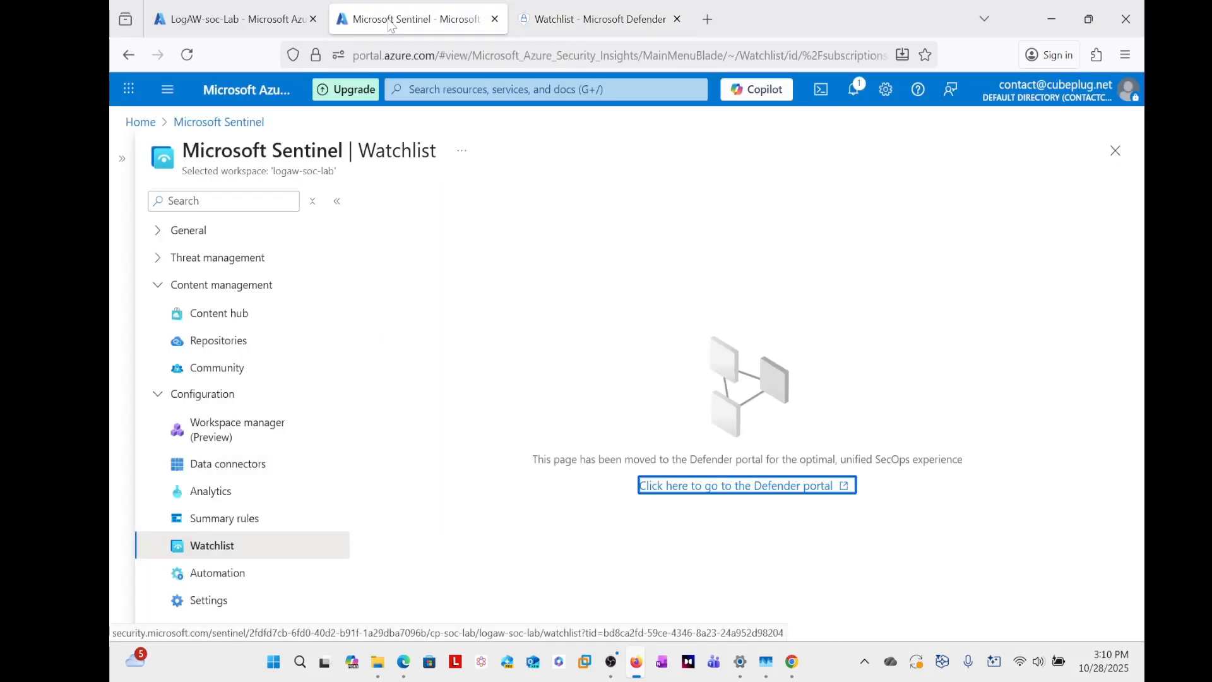
click(220, 21)
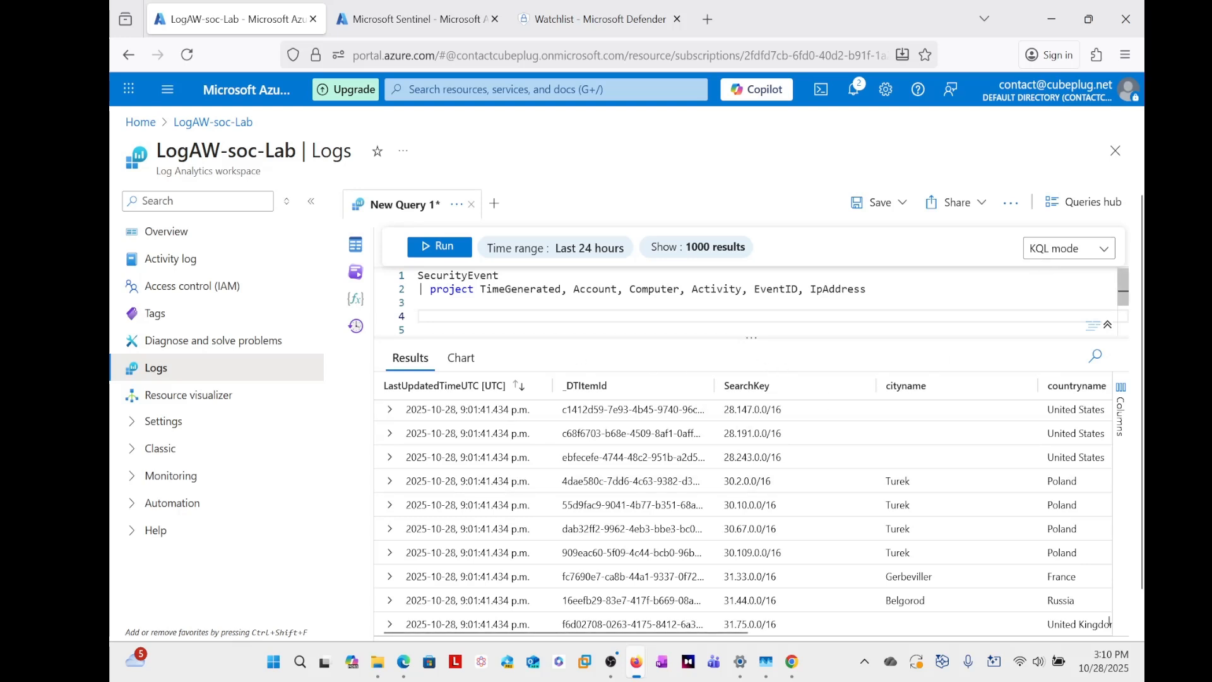
click(419, 247)
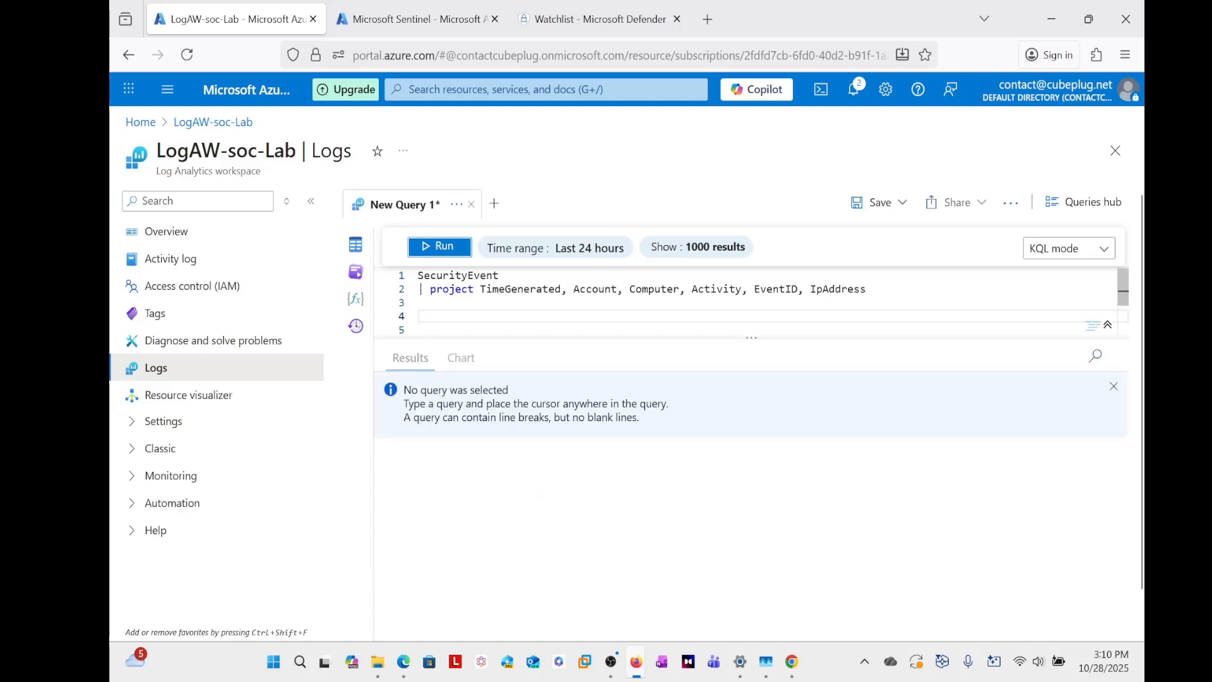
- Add a _GetWatchlist() call on line 4 of the query editor, below the SecurityEvent query
click(419, 303)
click(419, 316)
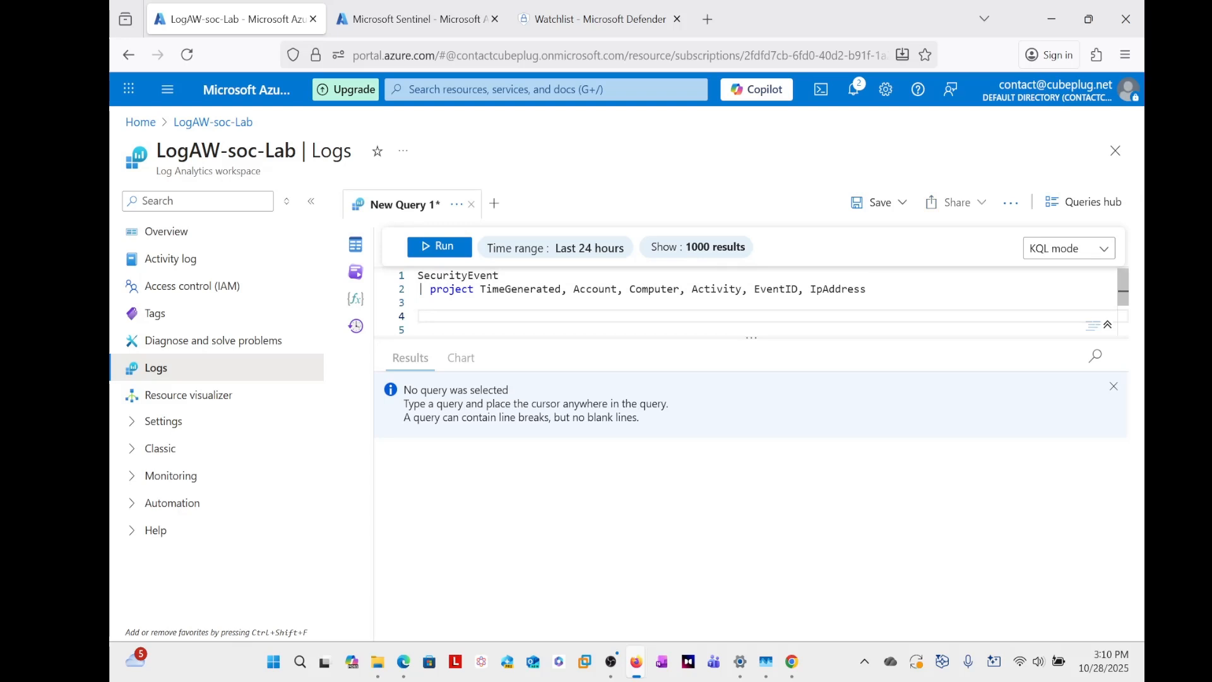
text(_)
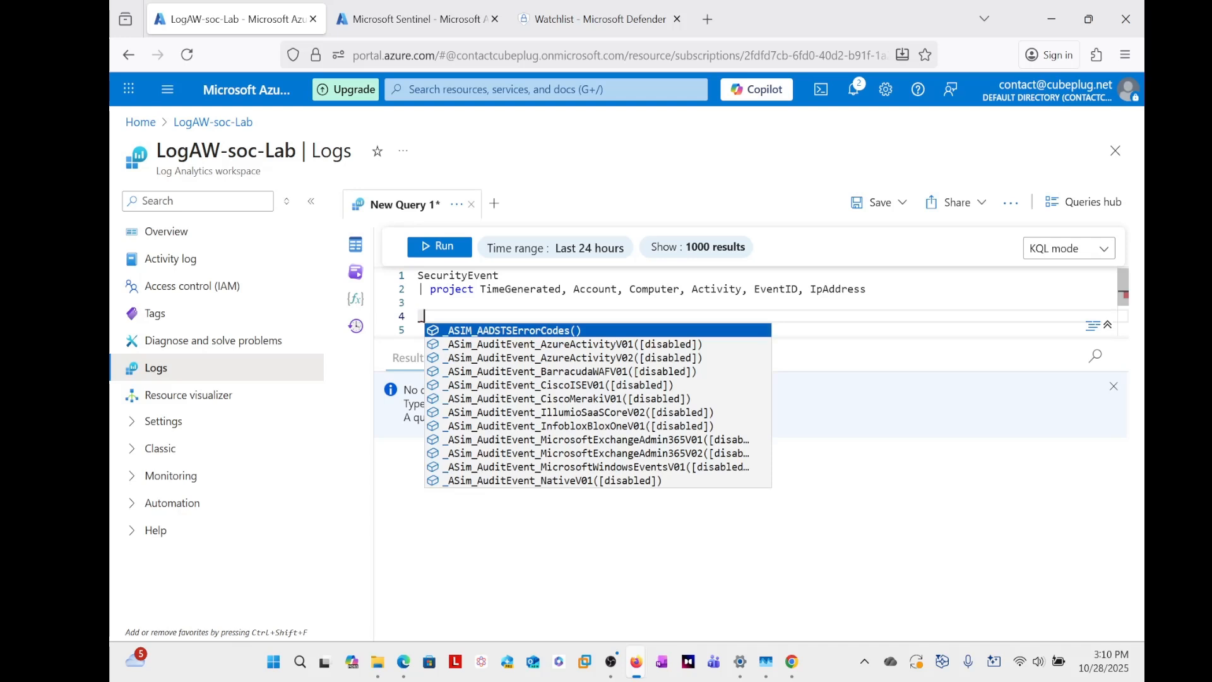
text(Get)
key(Down)
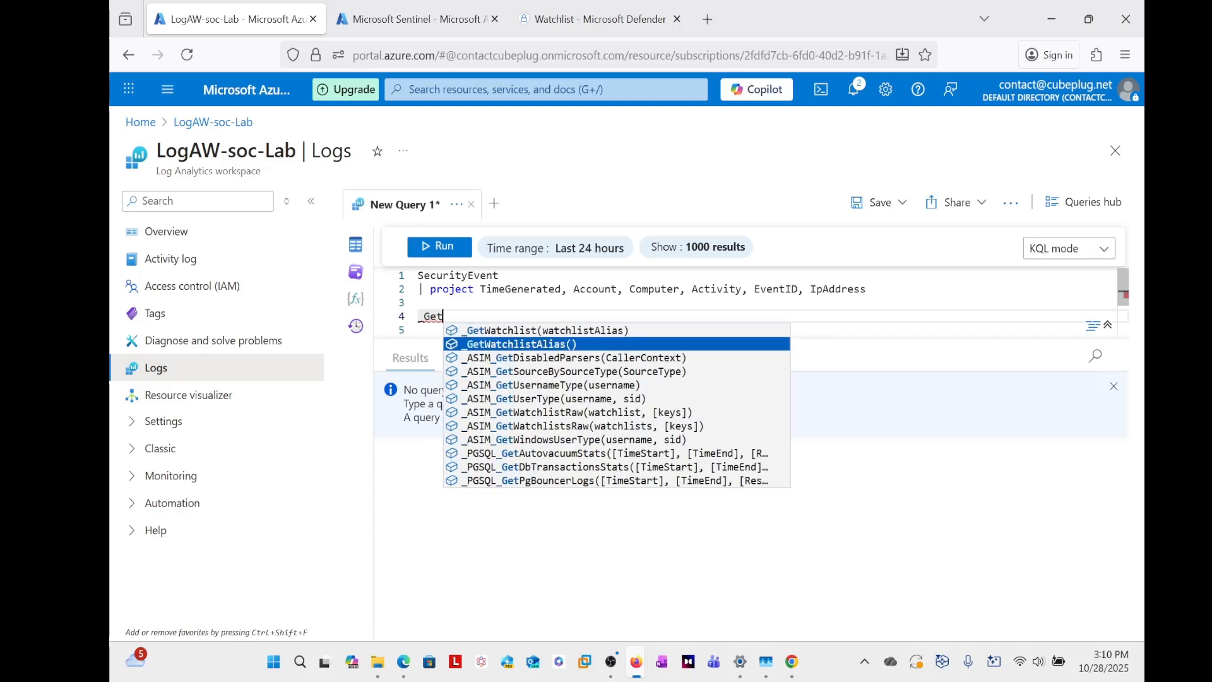
key(Up)
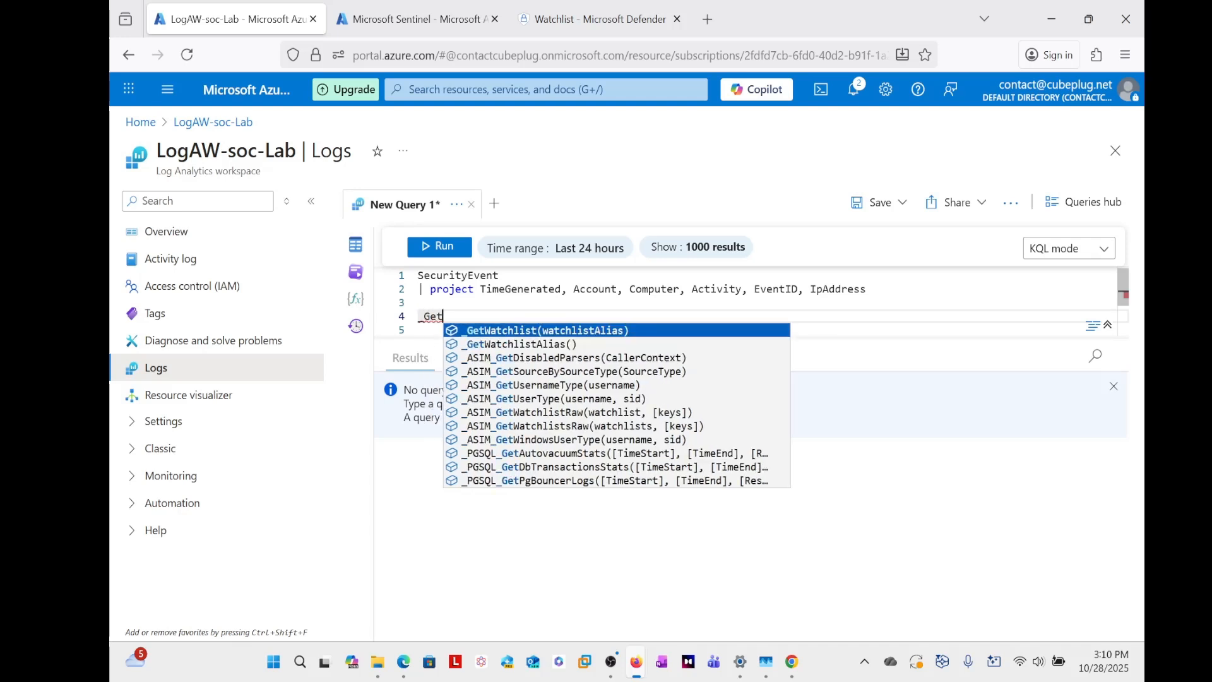
key(Tab)
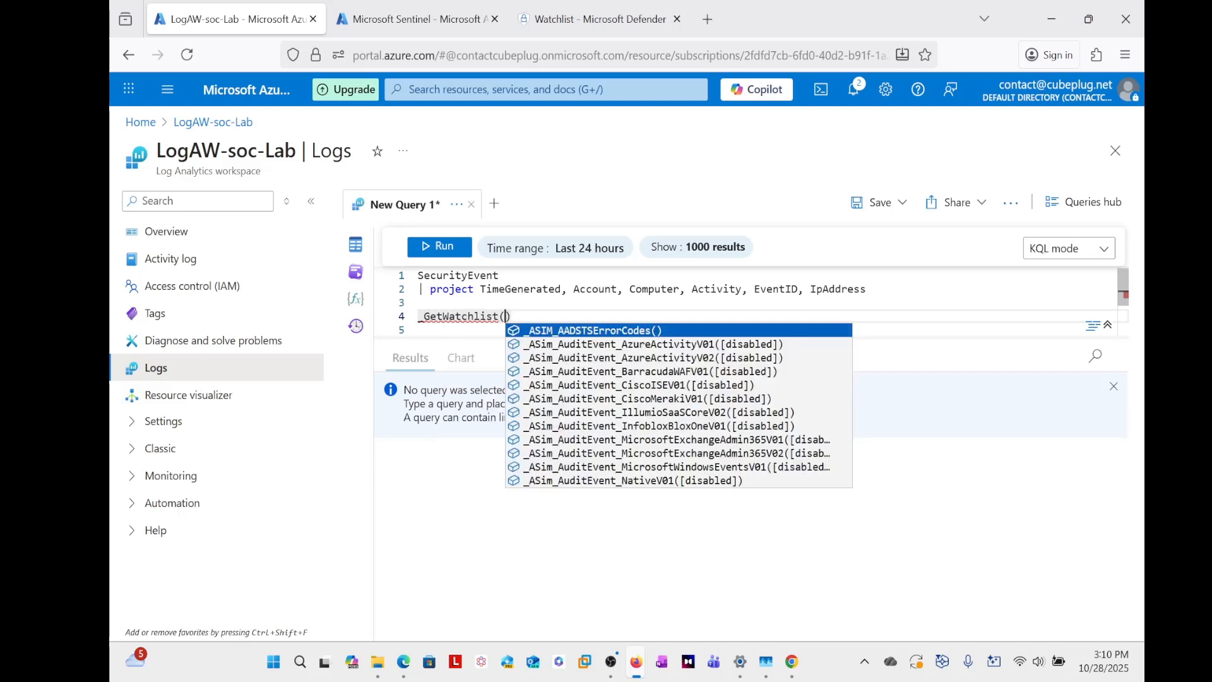
- Enter "geomapip" in quotes as the watchlist alias inside the _GetWatchlist call
text(")
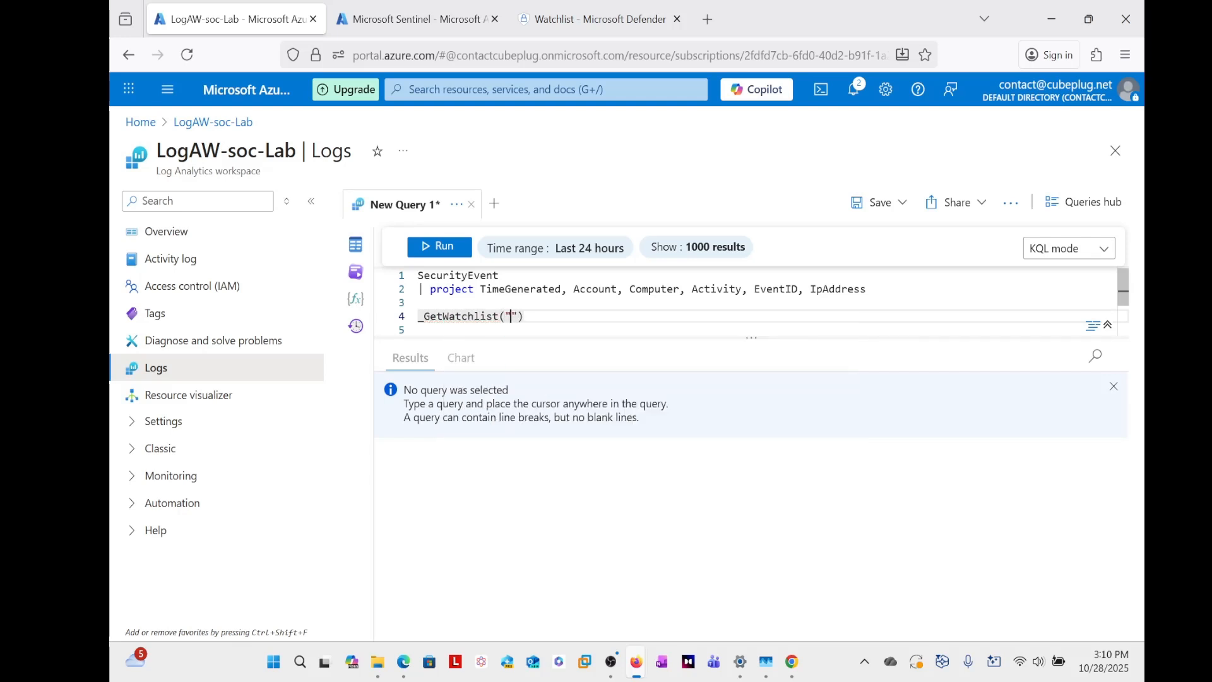
text(geop)
text(ma)
key(BackSpace)
key(BackSpace)
key(BackSpace)
text(mapip)
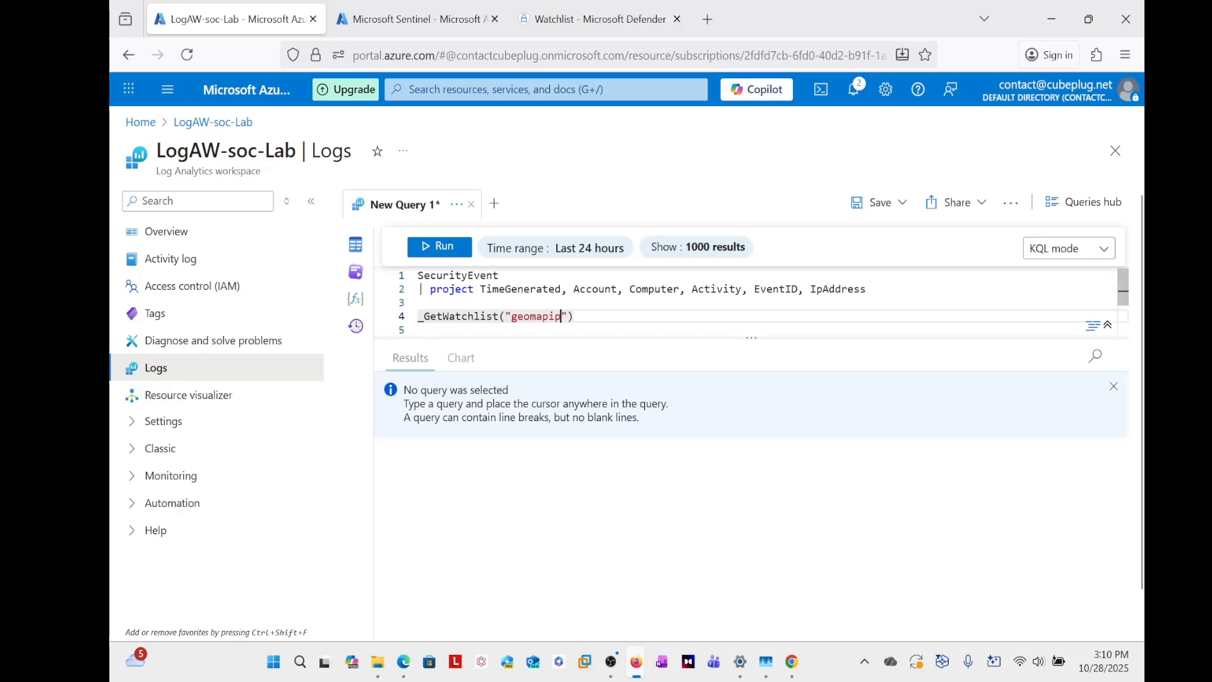
- Run only the _GetWatchlist("geomapip") line and collapse the workspace's navigation menu to widen the results
key(shift+Left)
key(shift+Left)
key(shift+Left)
key(shift+Left)
key(shift+Left)
key(shift+Left)
key(shift+Left)
key(shift+Left)
key(shift+Left)
key(shift+Left)
key(shift+Left)
key(shift+Left)
key(shift+Left)
key(shift+Left)
key(shift+Left)
key(shift+Left)
key(shift+Left)
key(shift+Left)
key(shift+Left)
key(shift+Left)
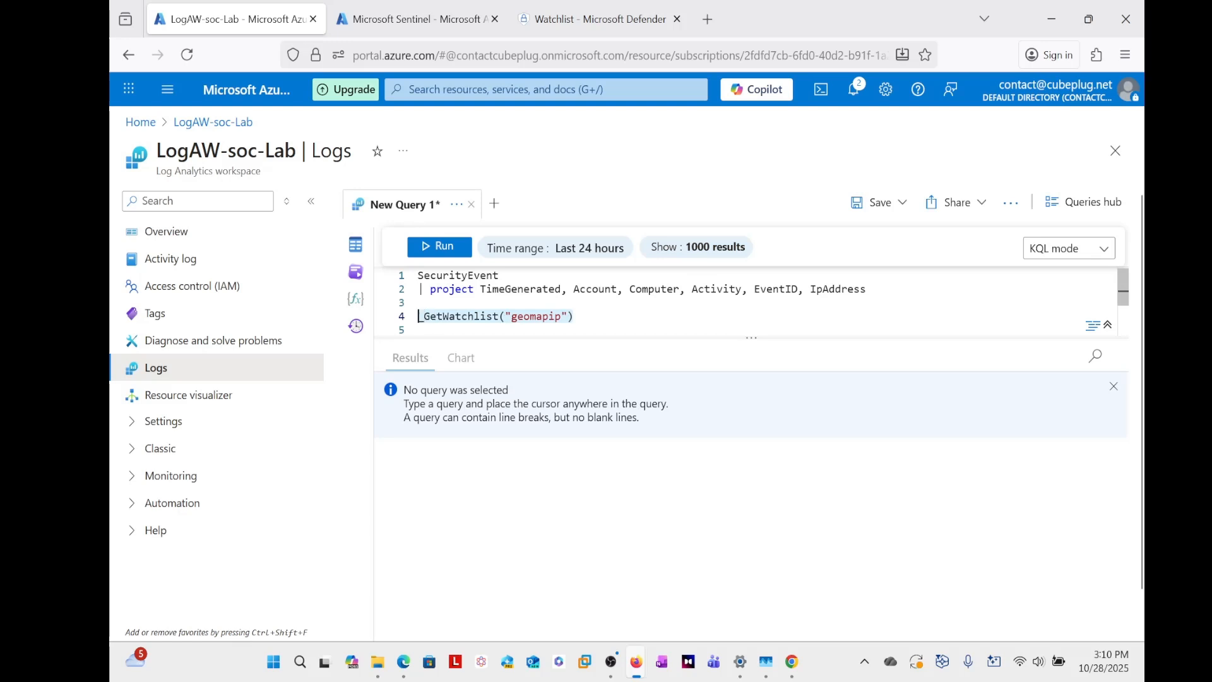
click(441, 246)
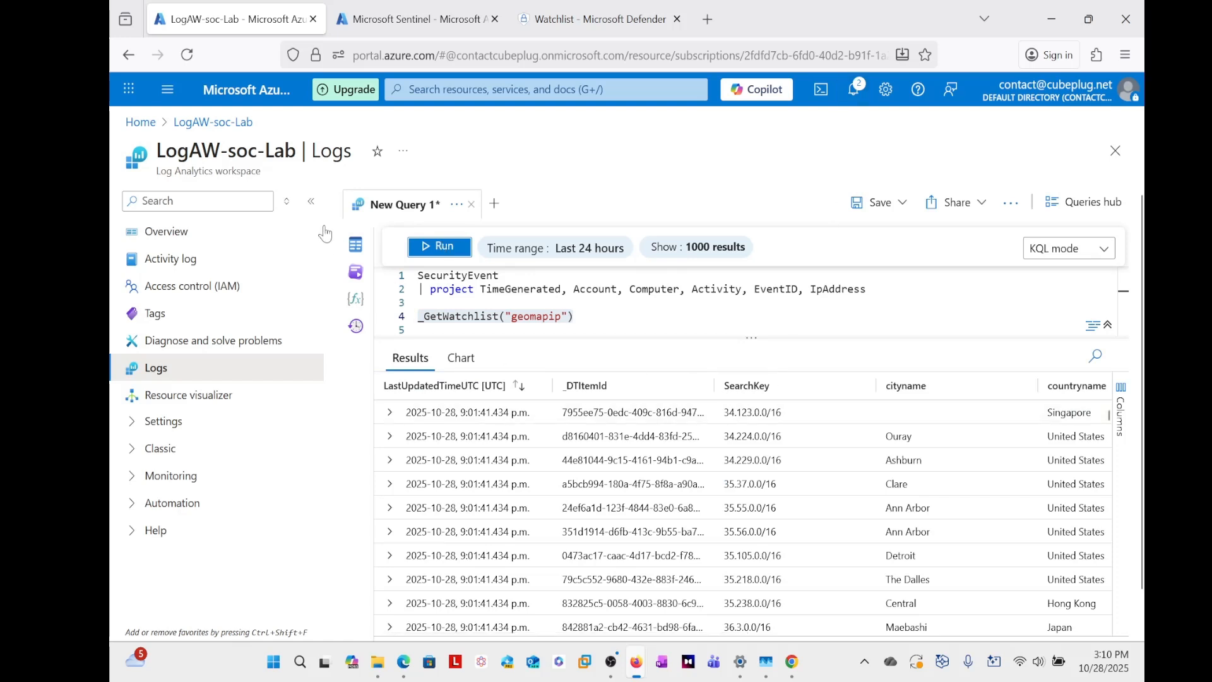
click(311, 202)
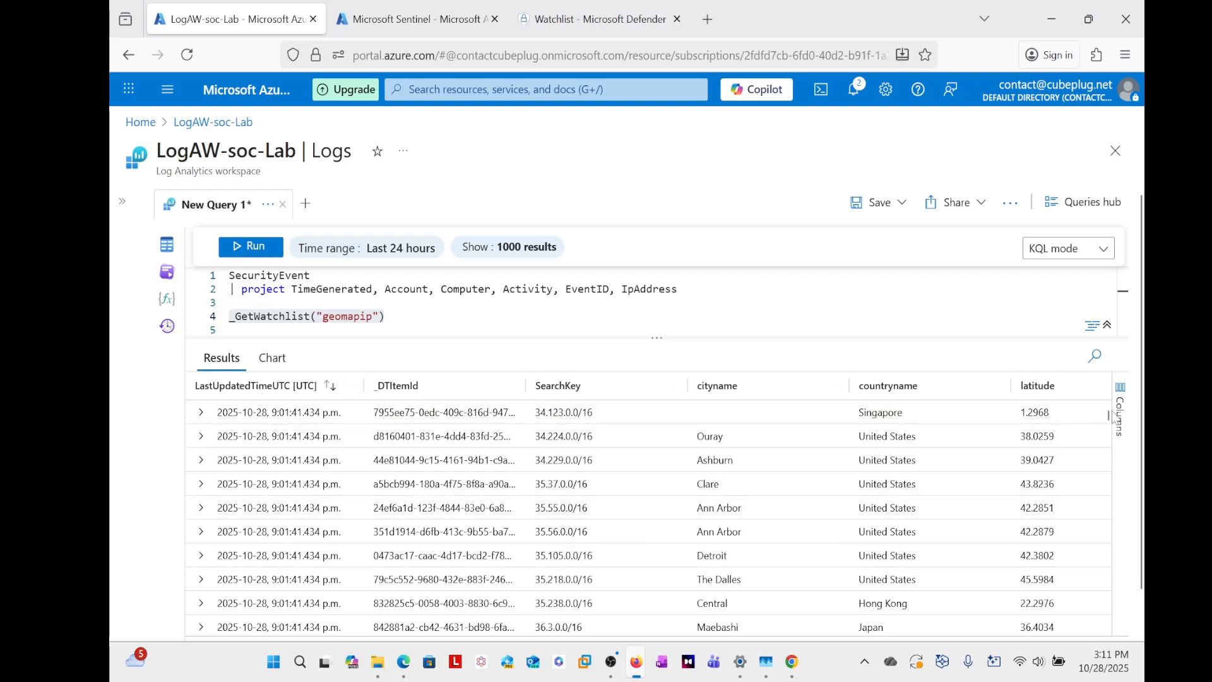
- Examine the watchlist rows and their city, country, latitude, longitude and network columns, and fit the _DTItemId column to its contents
mouse_move(1107, 415)
mouse_down()
mouse_move(1108, 460)
mouse_move(1108, 413)
mouse_up()
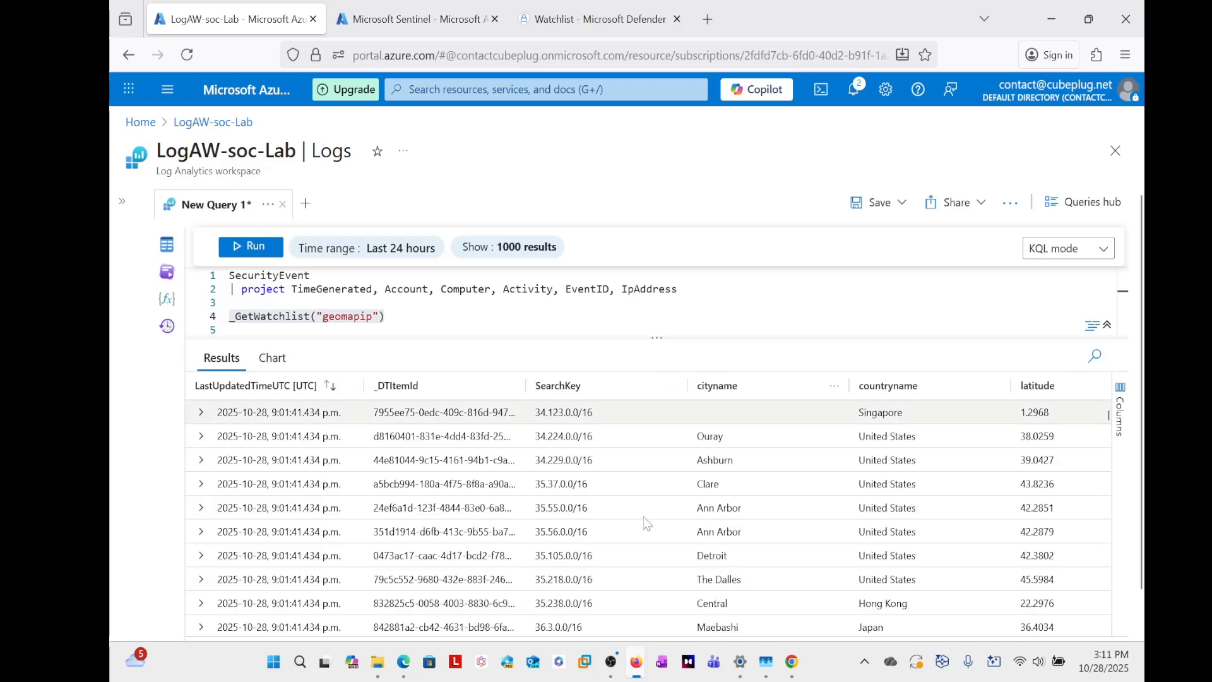
drag(284, 631, 524, 631)
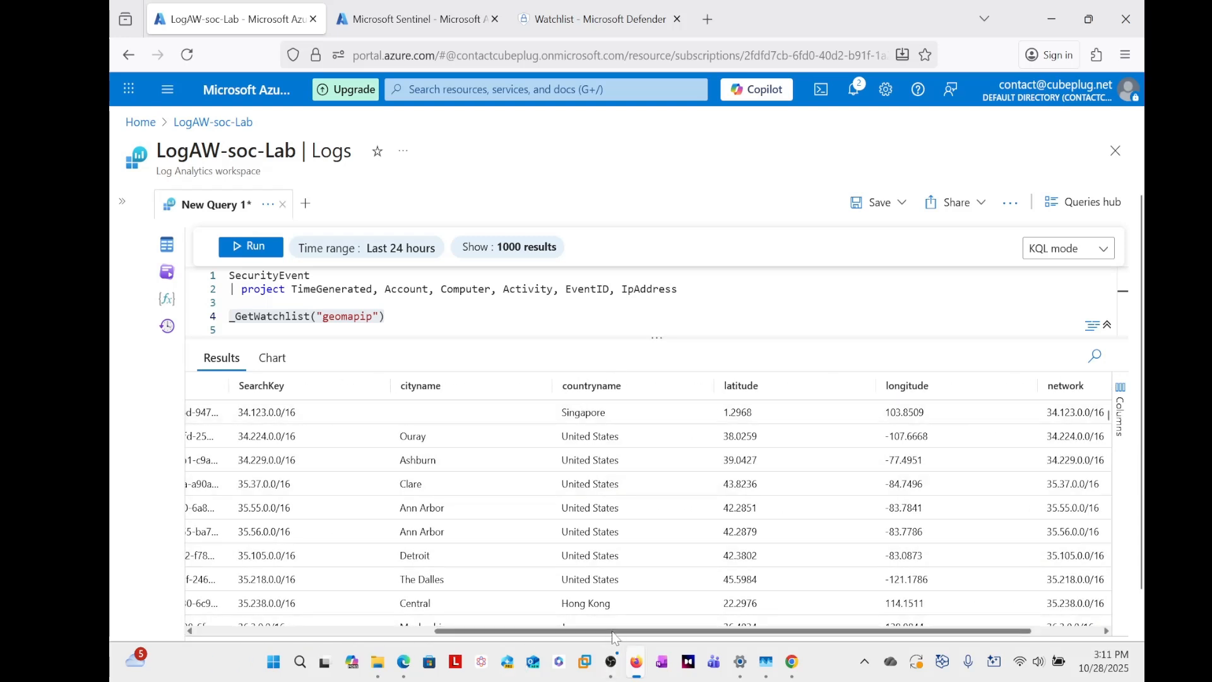
drag(620, 632, 694, 633)
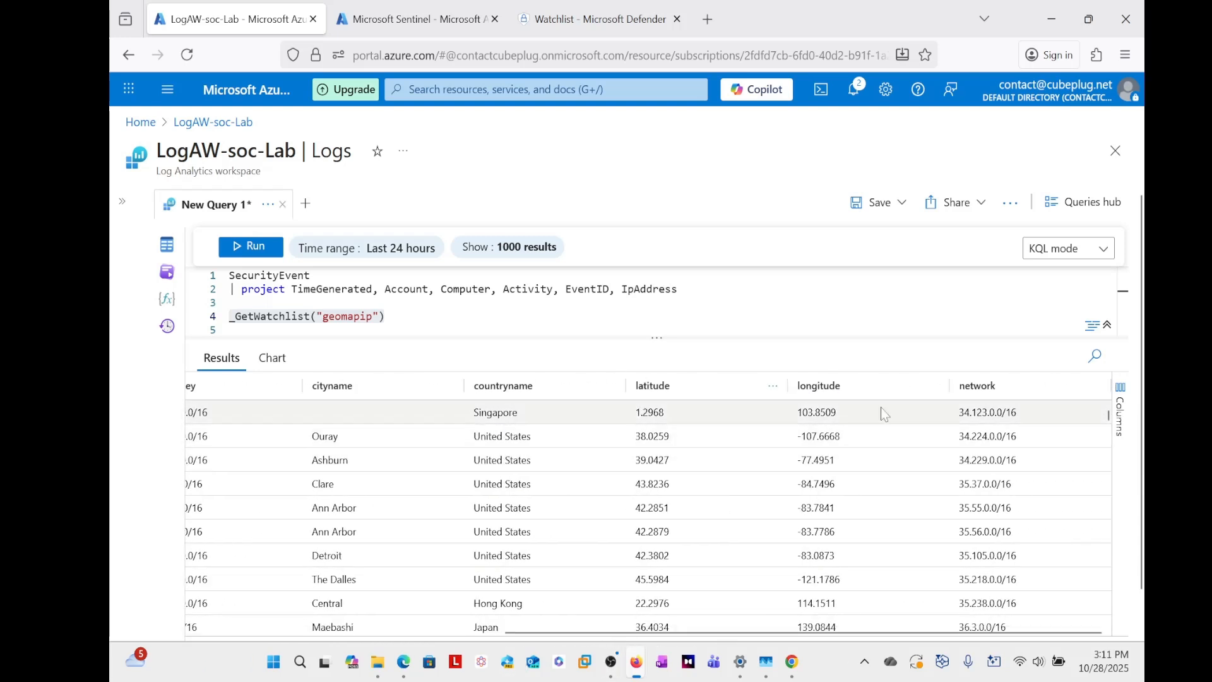
scroll(997, 543, down, 5)
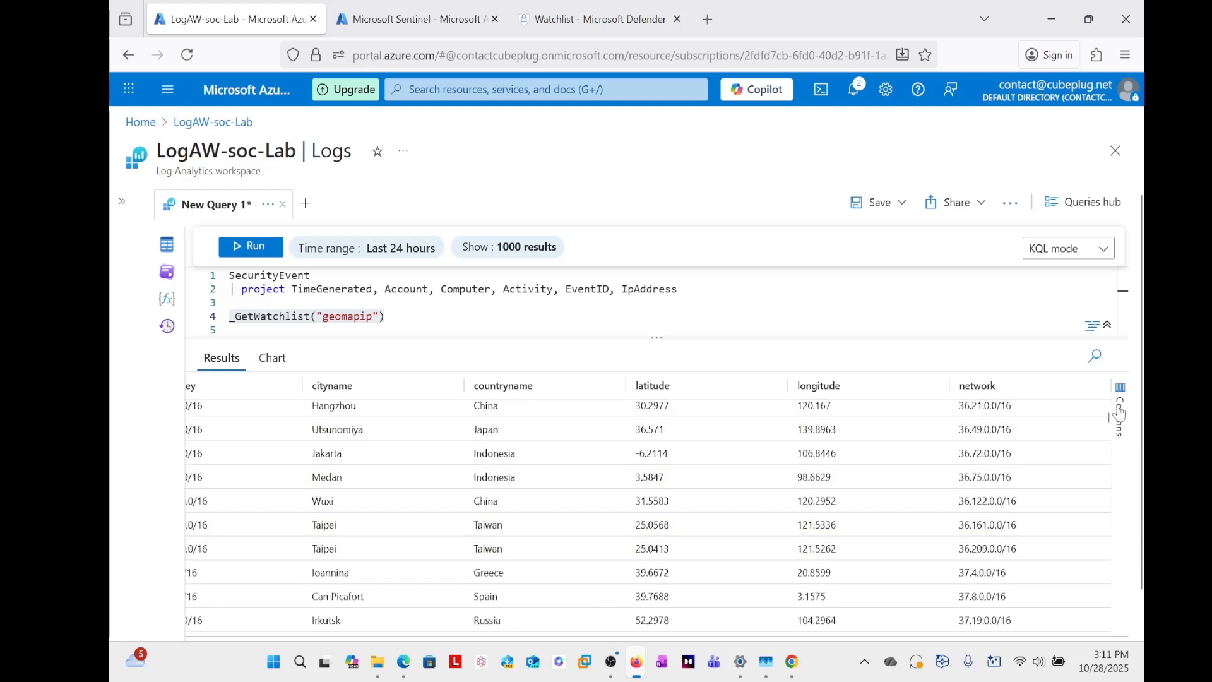
drag(1106, 419, 1105, 520)
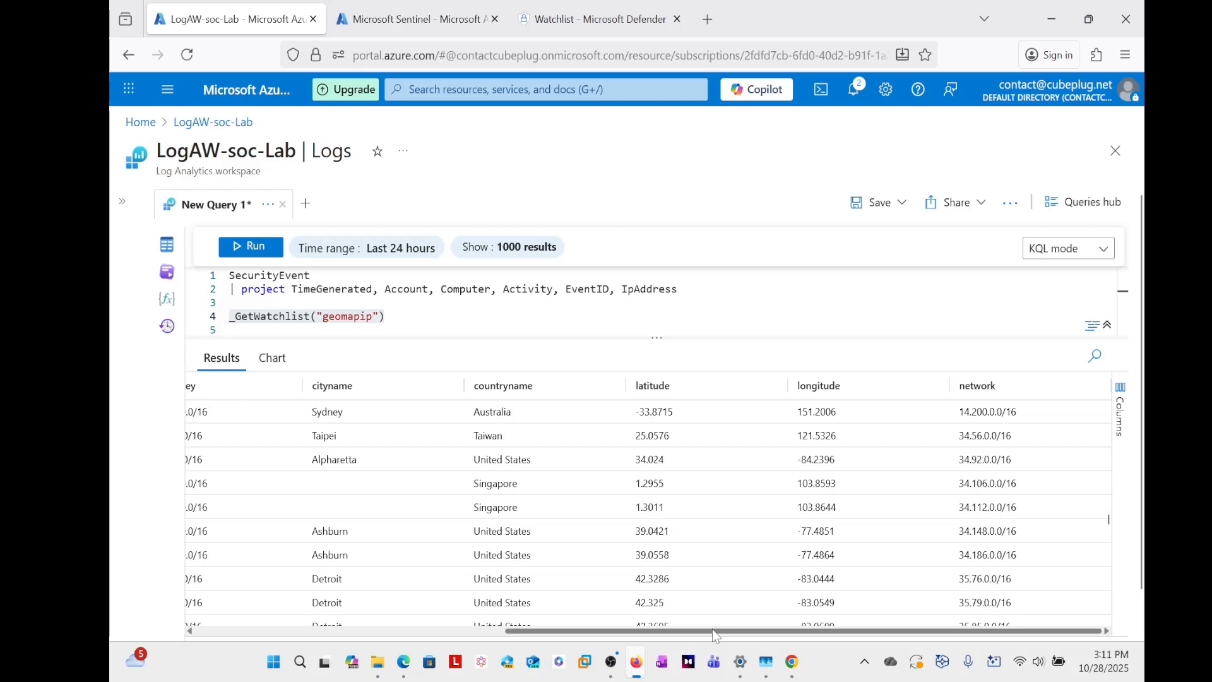
drag(712, 630, 376, 632)
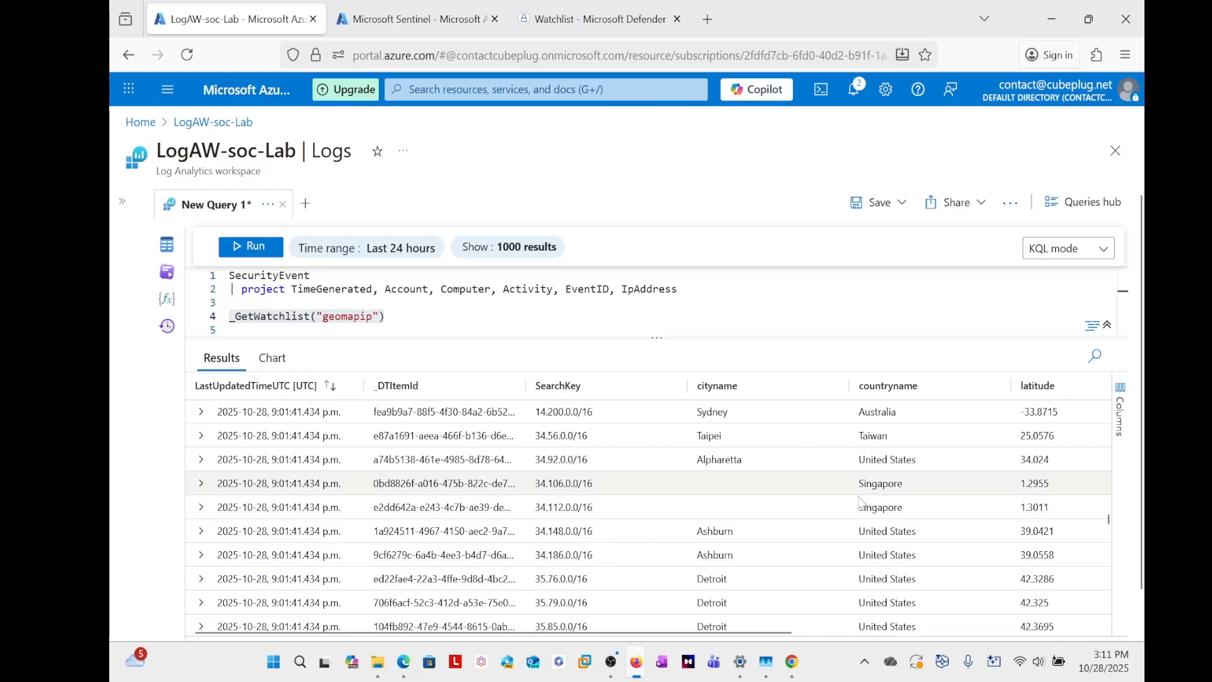
drag(1107, 524, 1106, 418)
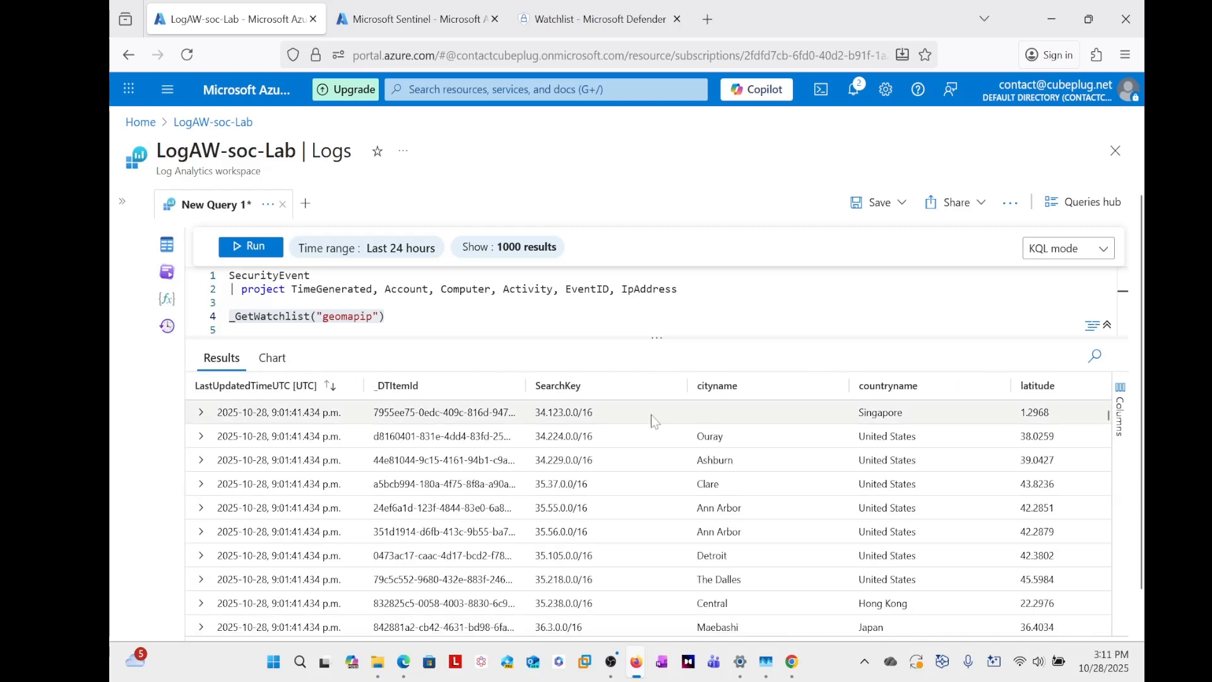
double_click(523, 383)
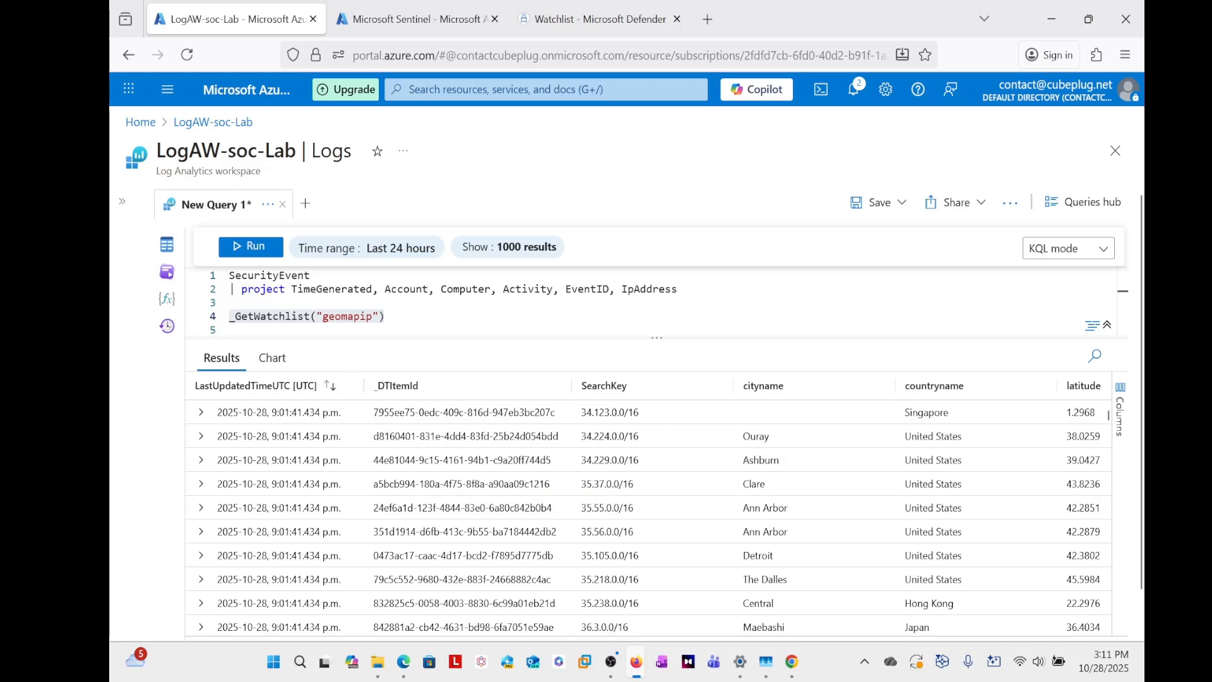
- Check the geomapip upload status and item count on the Defender Watchlists page, and return to the workspace's query results
click(612, 20)
scroll(911, 480, down, 3)
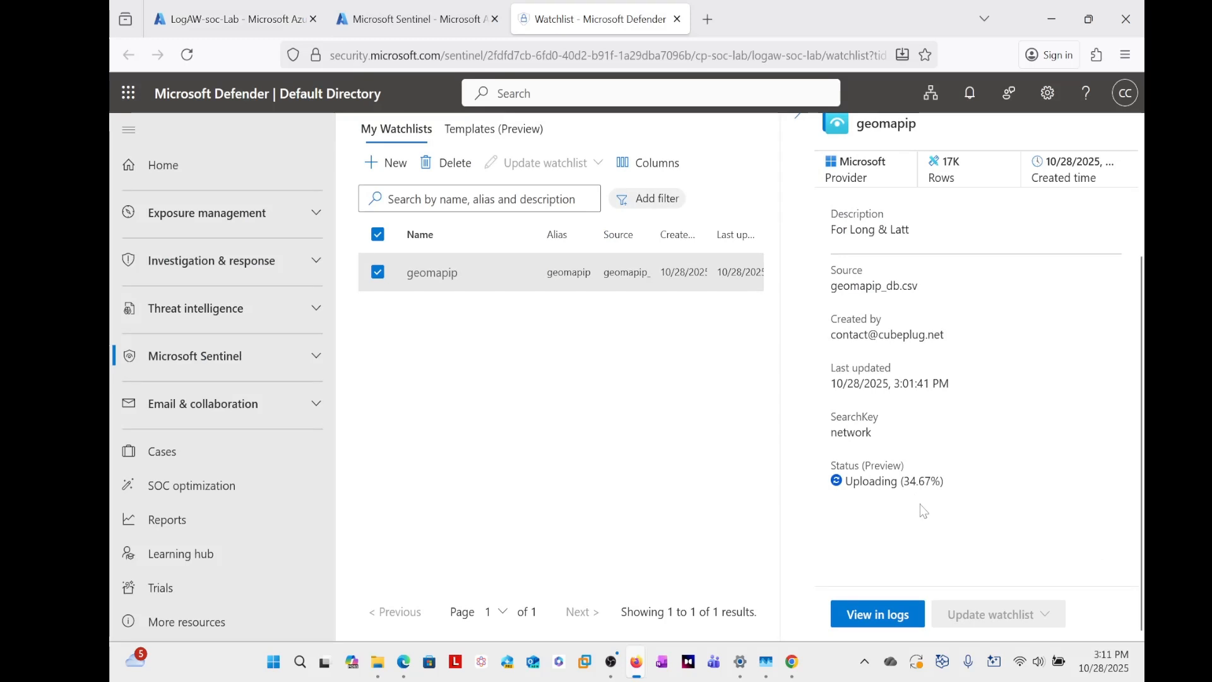
scroll(588, 435, up, 3)
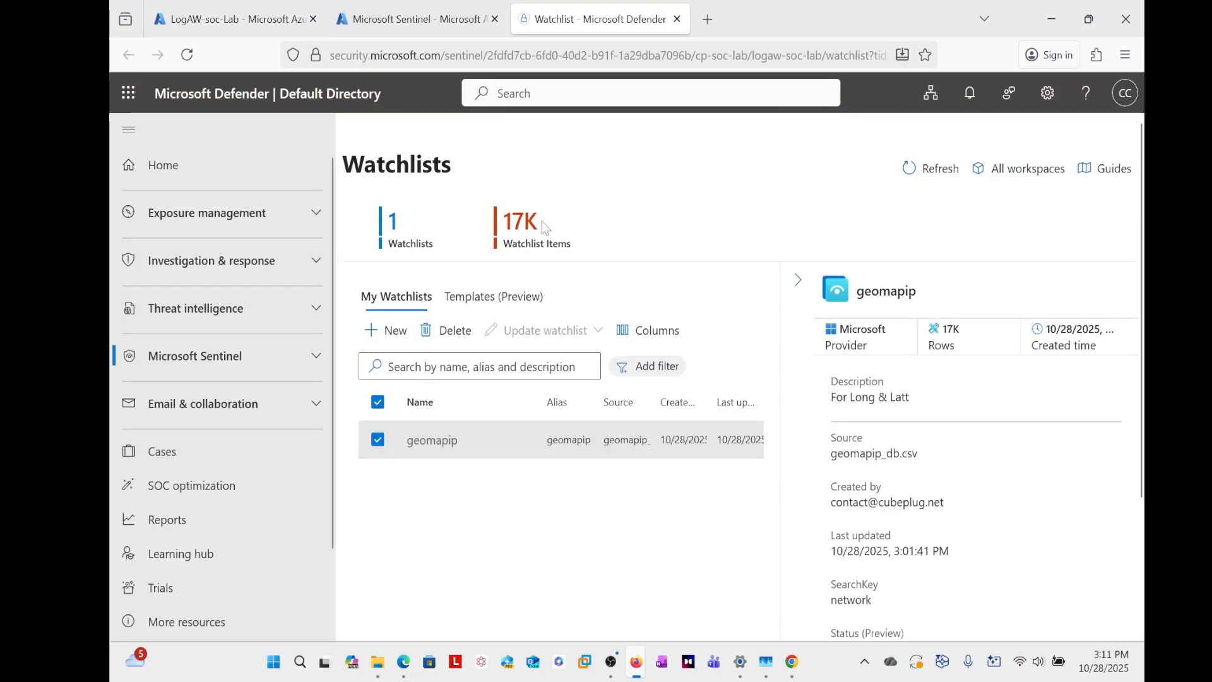
click(393, 20)
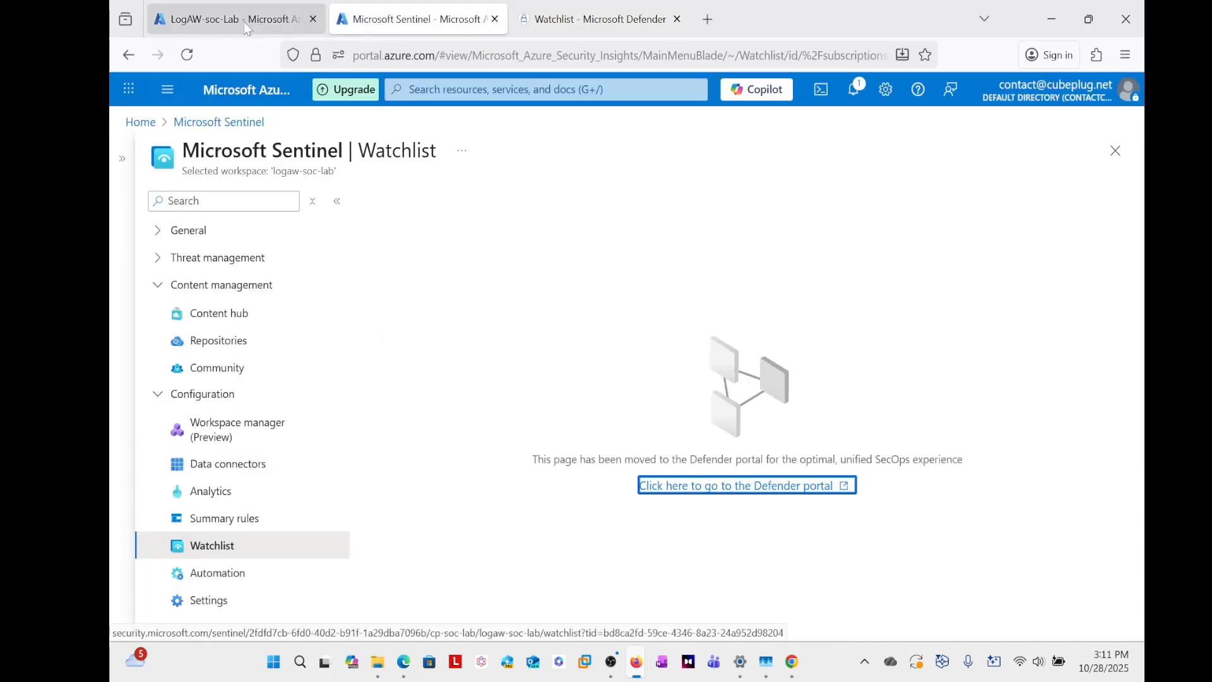
click(243, 21)
scroll(599, 445, up, 5)
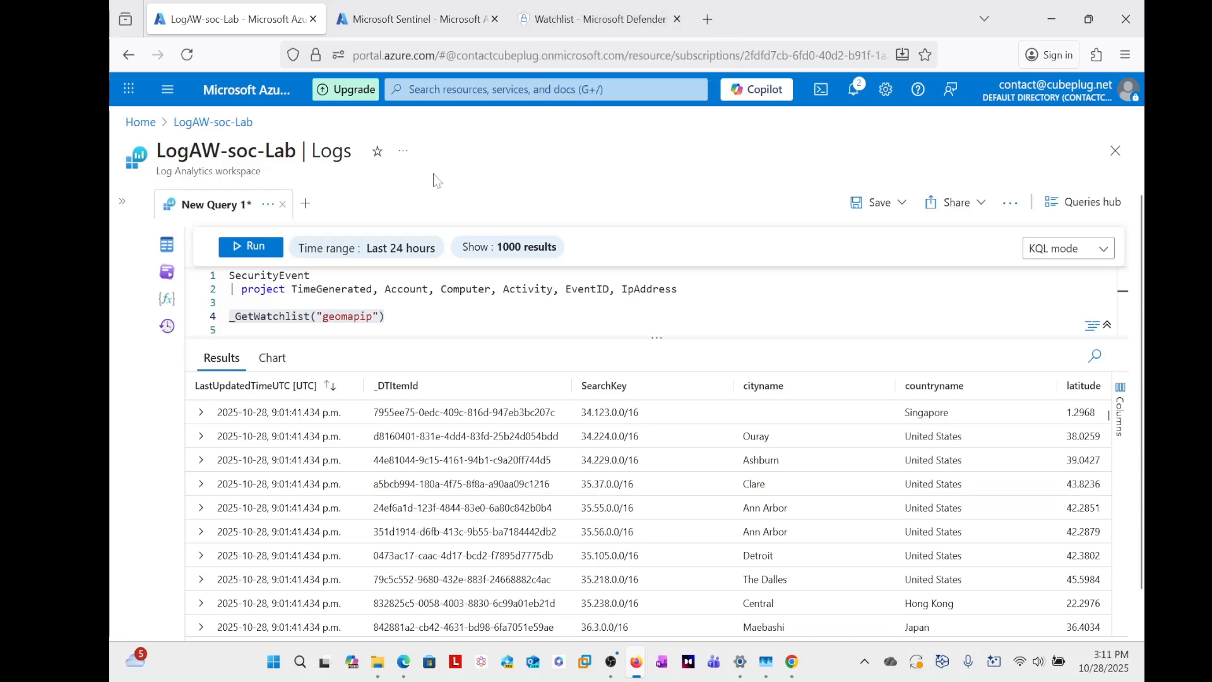
- Reopen the Defender Watchlists page and recheck the geomapip watchlist's row count and upload progress
click(593, 24)
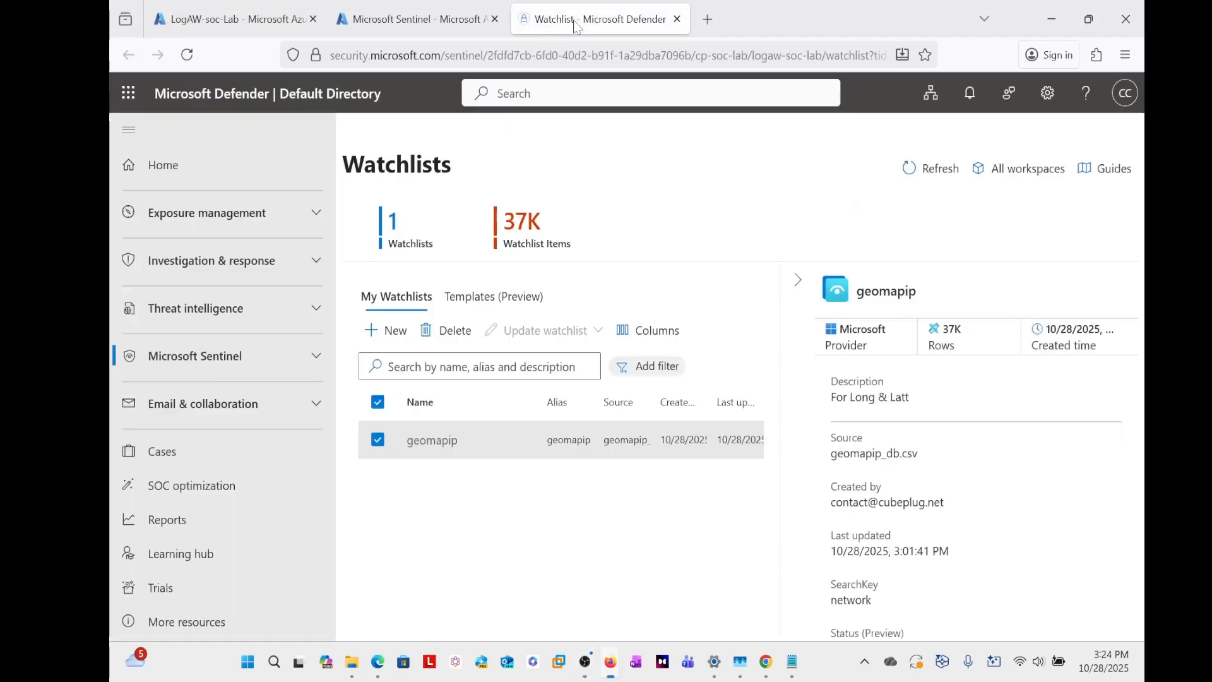
click(573, 20)
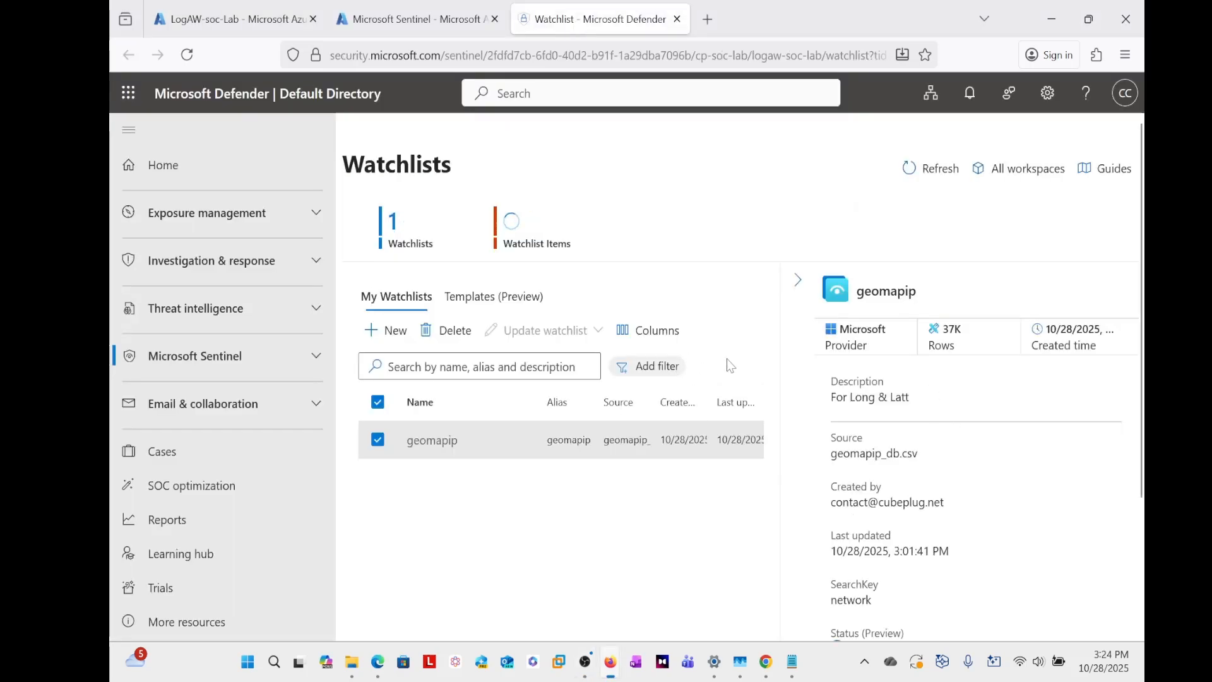
scroll(730, 365, down, 3)
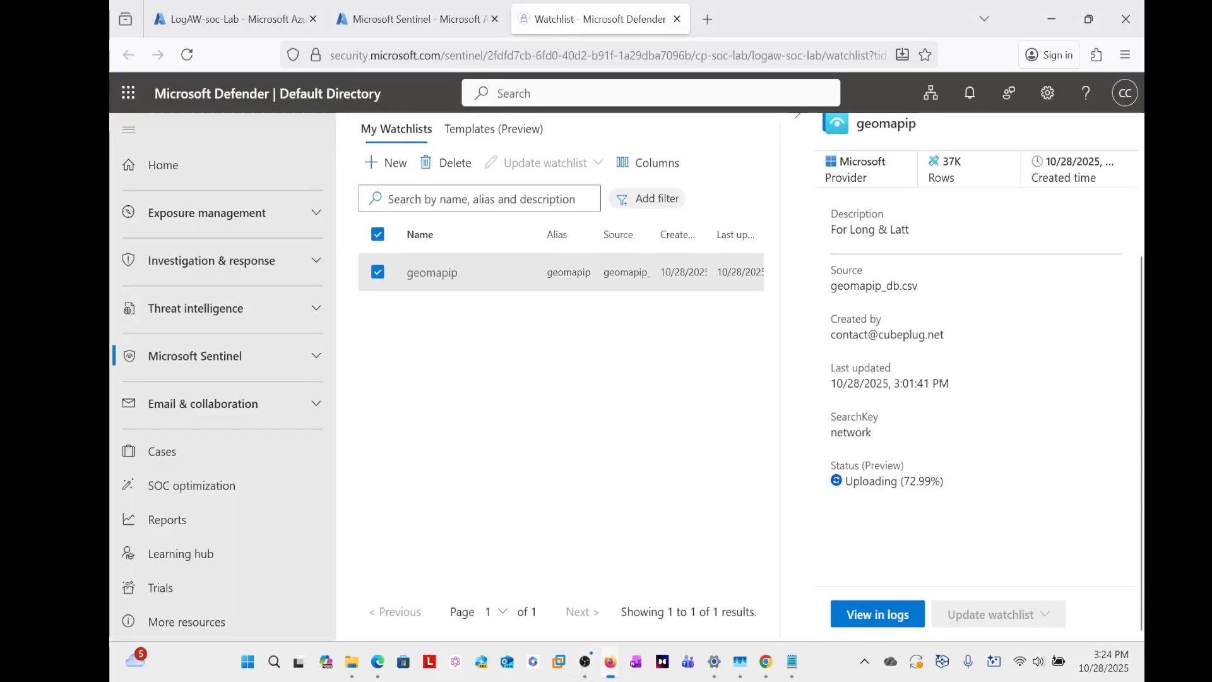
scroll(927, 526, up, 3)
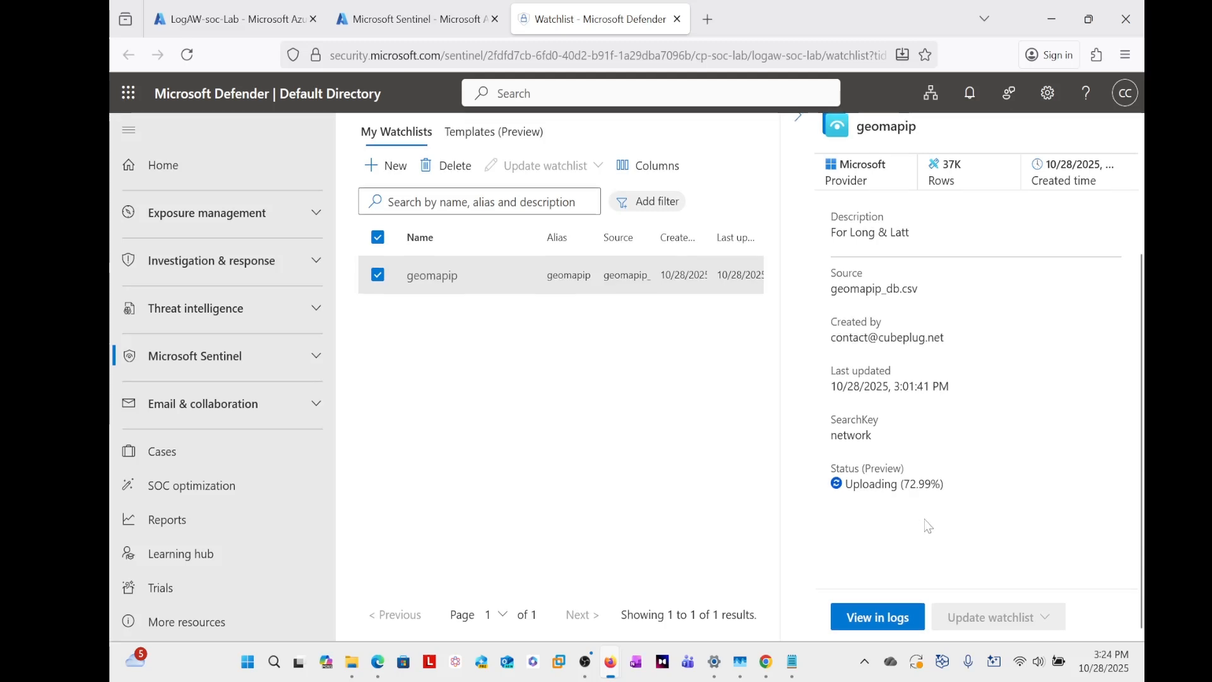
scroll(927, 526, down, 3)
scroll(926, 525, up, 3)
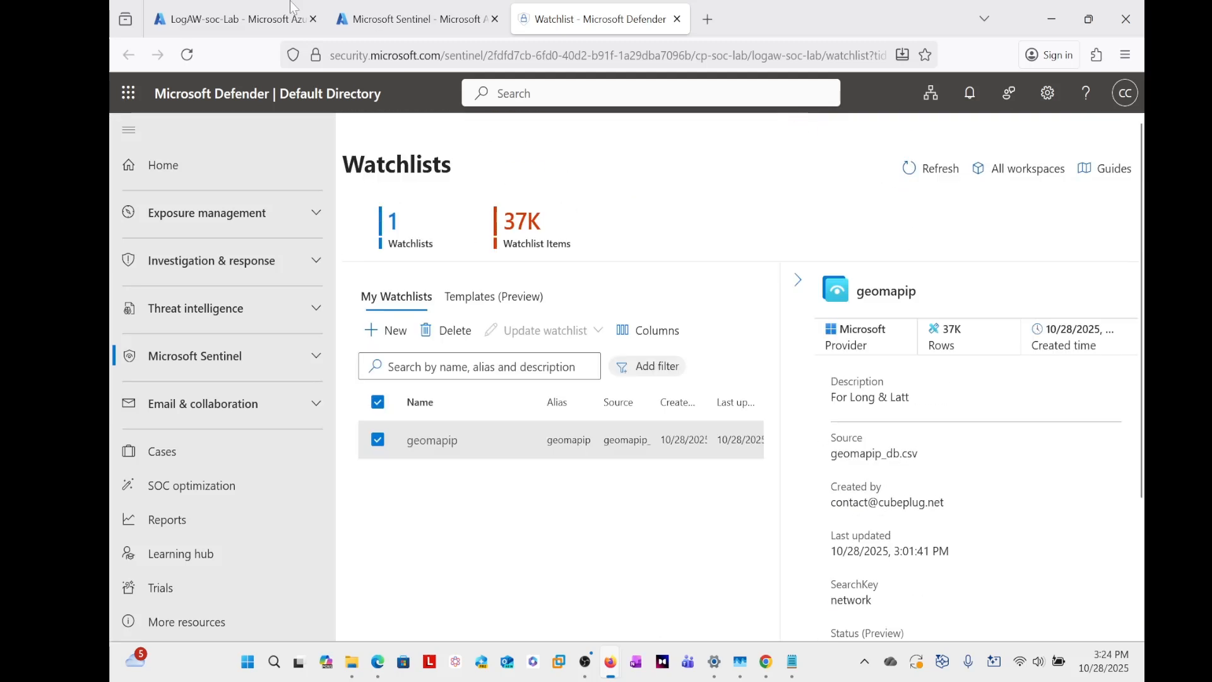
- Return to the LogAW-soc-Lab logs and highlight the IP address of the first failed logon event
click(222, 23)
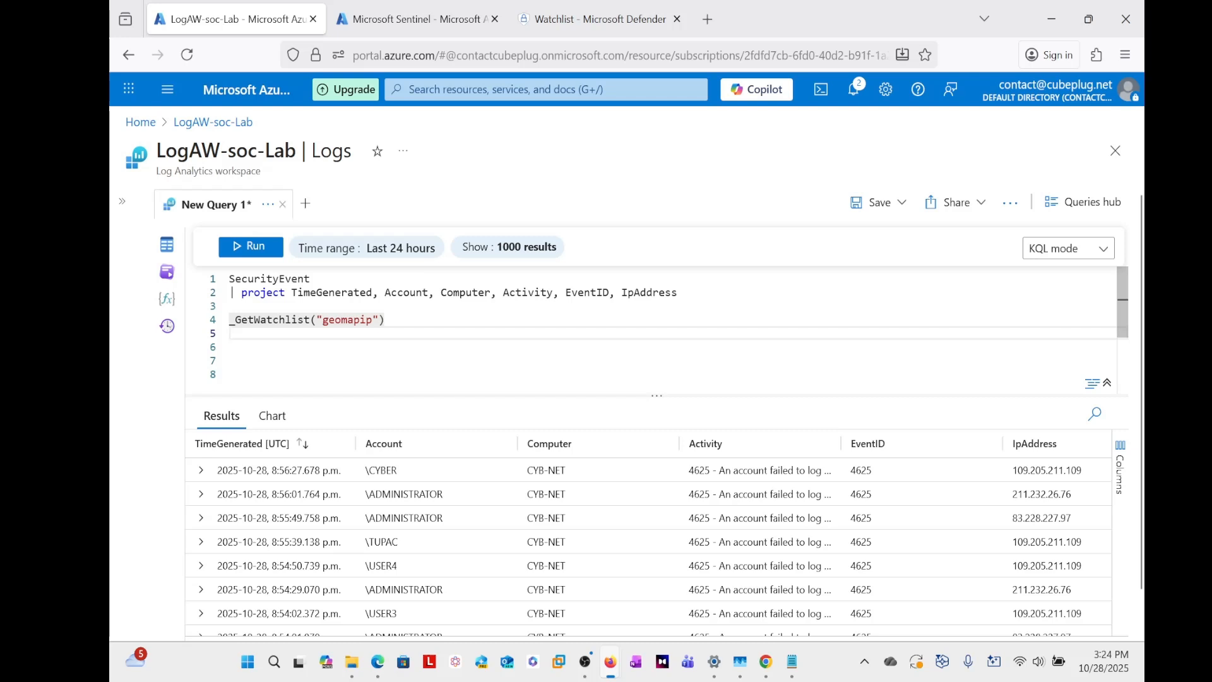
click(230, 347)
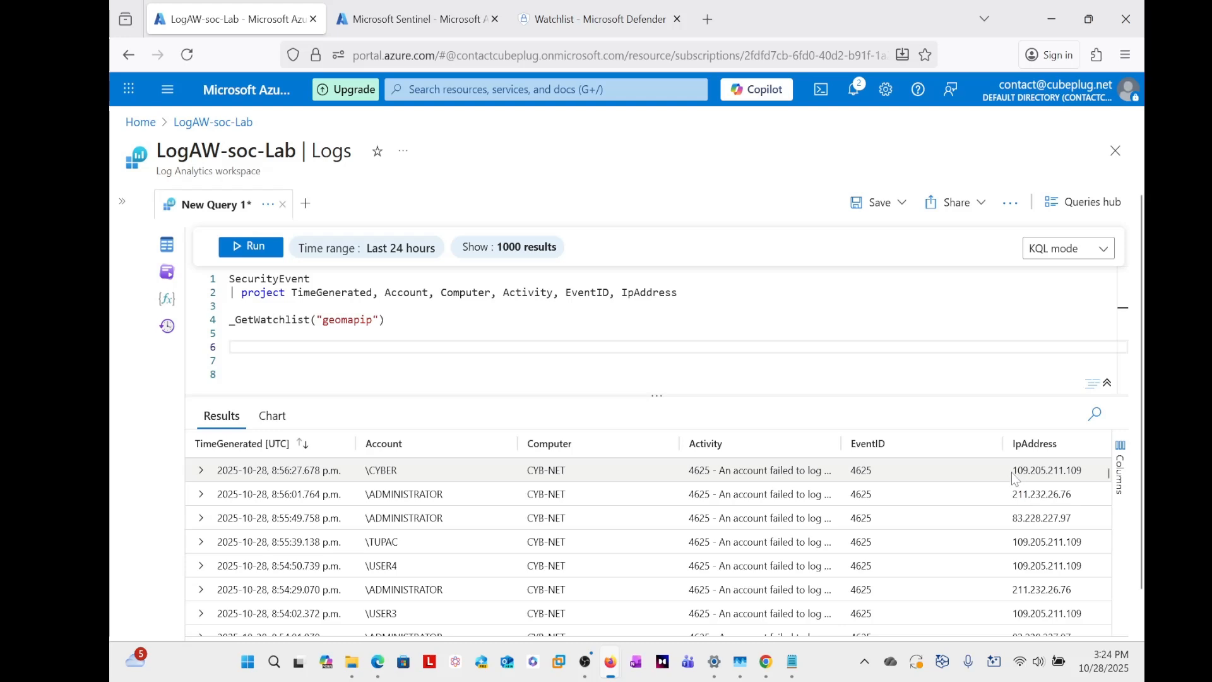
drag(1015, 477, 1086, 479)
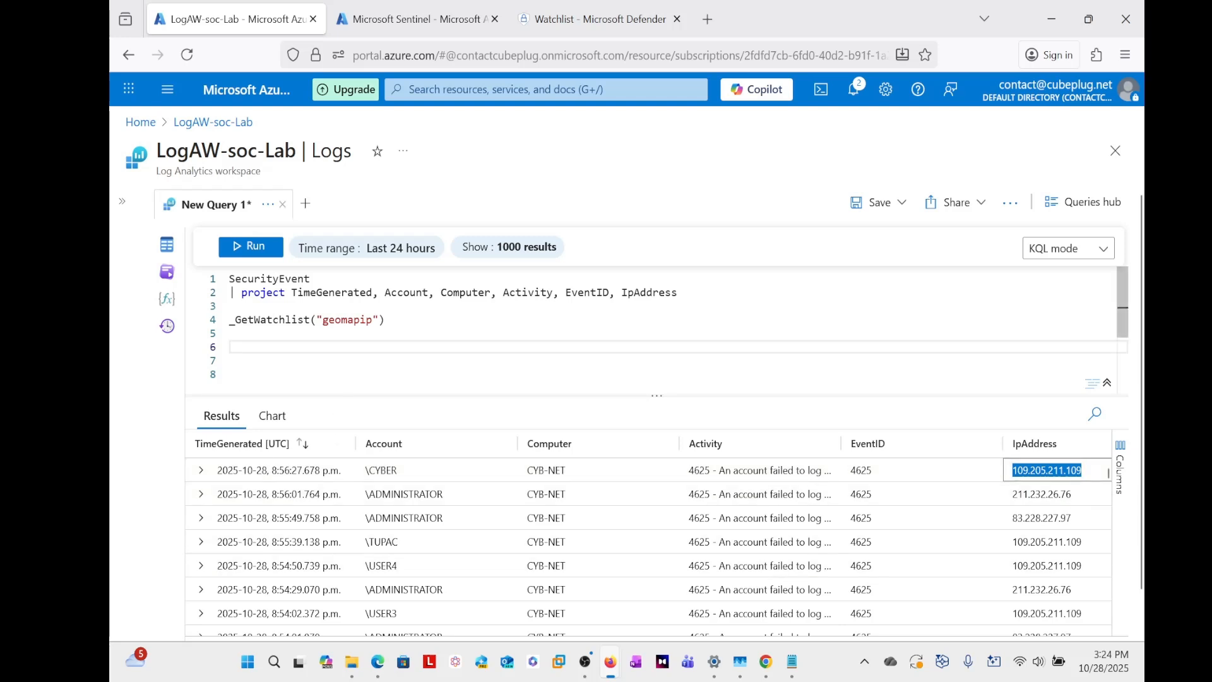
- Rerun only the _GetWatchlist("geomapip") line and review the watchlist's network and location columns
click(387, 320)
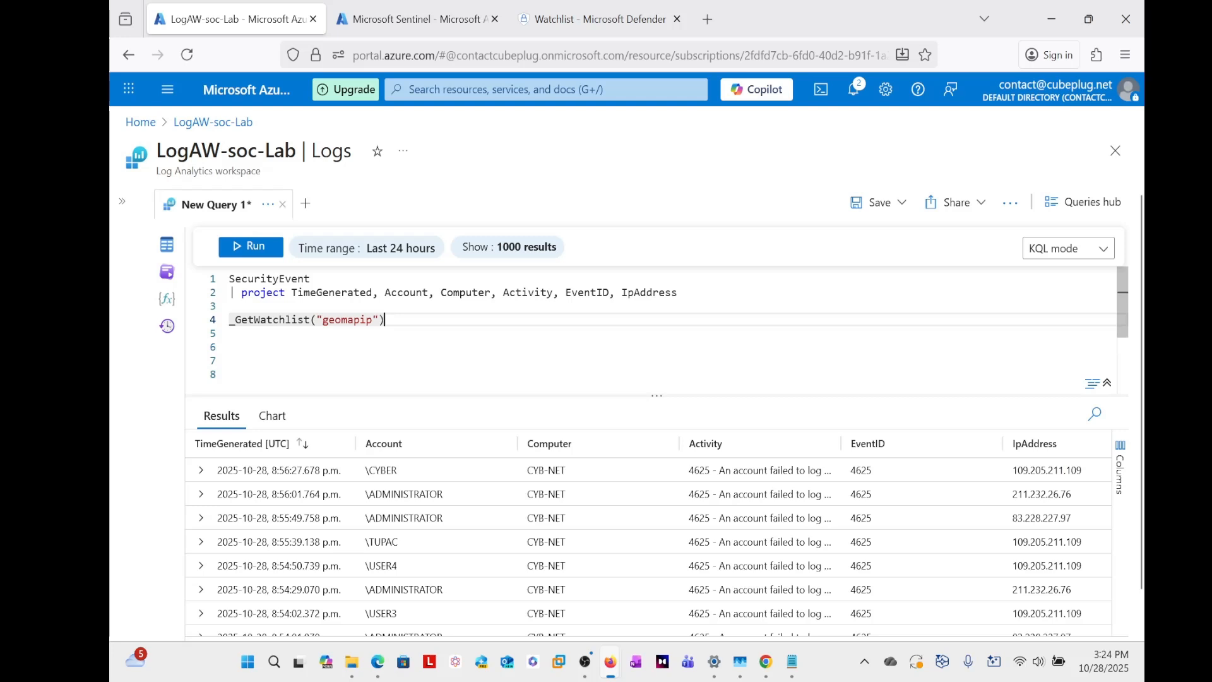
drag(385, 320, 229, 320)
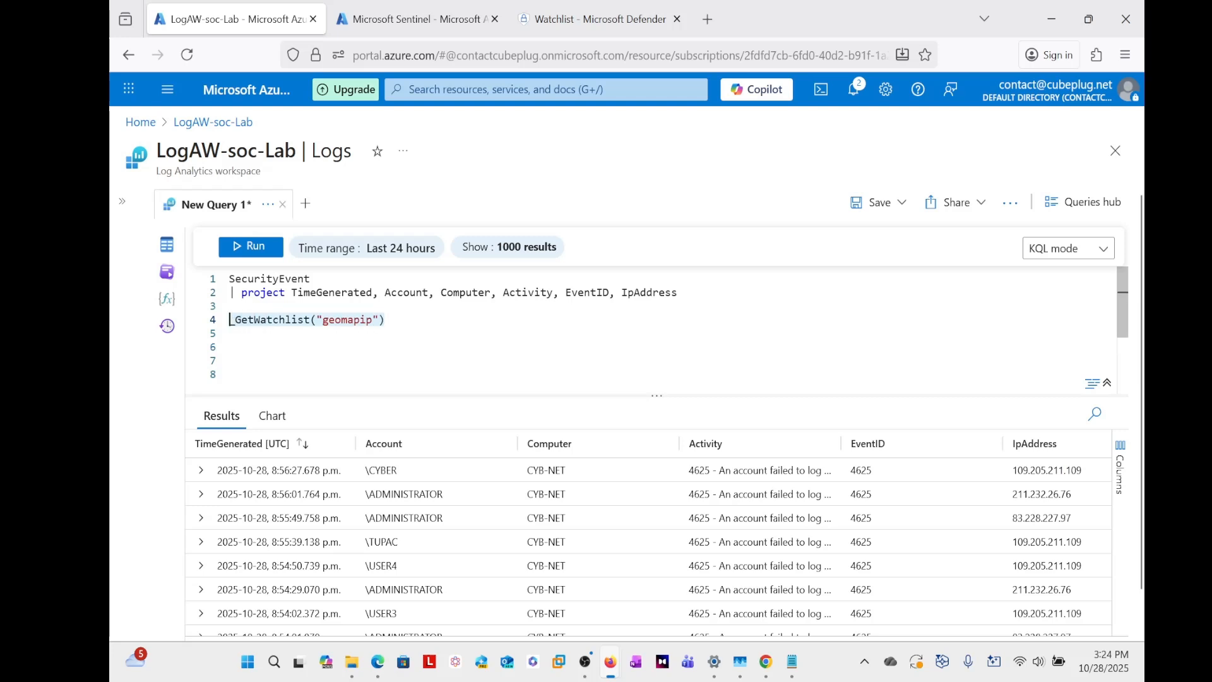
click(242, 250)
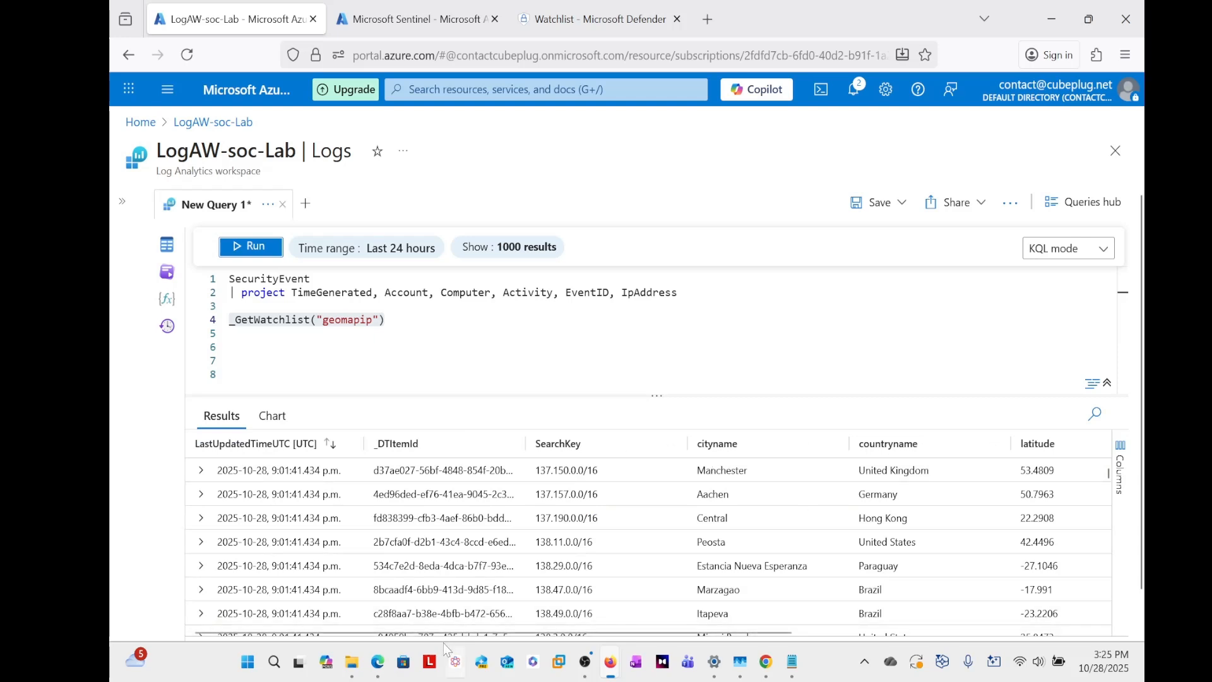
mouse_move(450, 632)
mouse_down()
mouse_move(627, 632)
mouse_move(441, 633)
mouse_up()
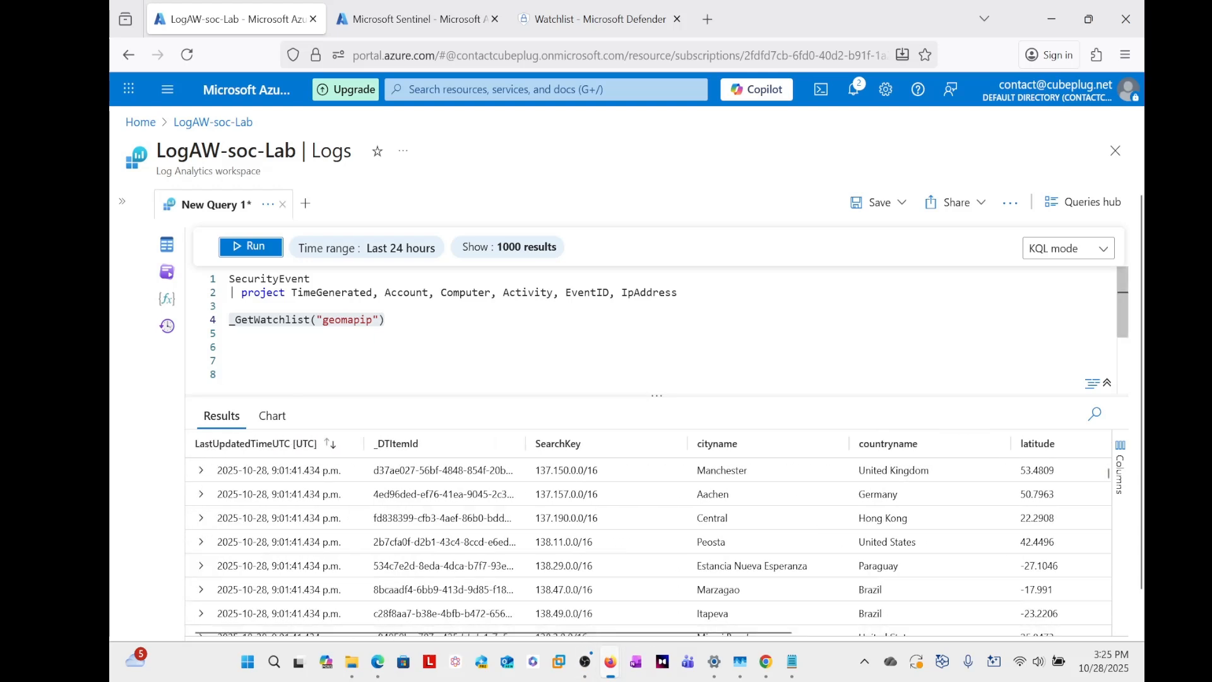
click(386, 320)
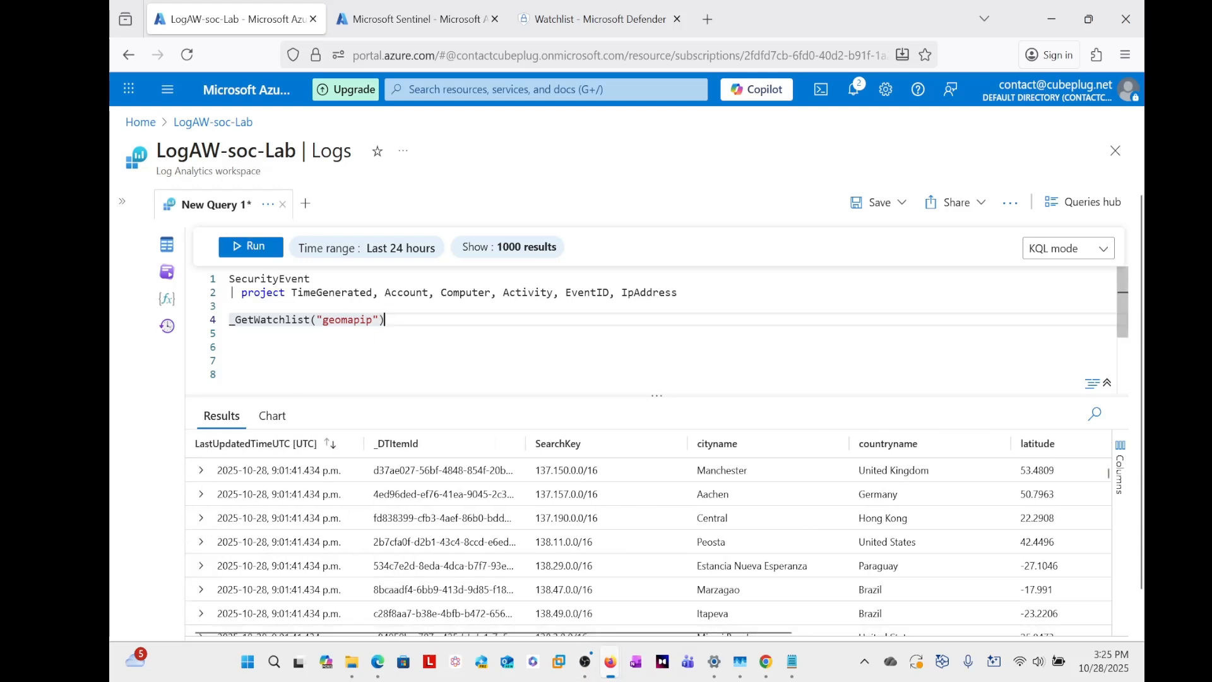
- Below the existing queries, add the statement let GeoMap = _GetWatchlist("geomapip");, reusing the watchlist call already in the editor
key(Return)
key(Down)
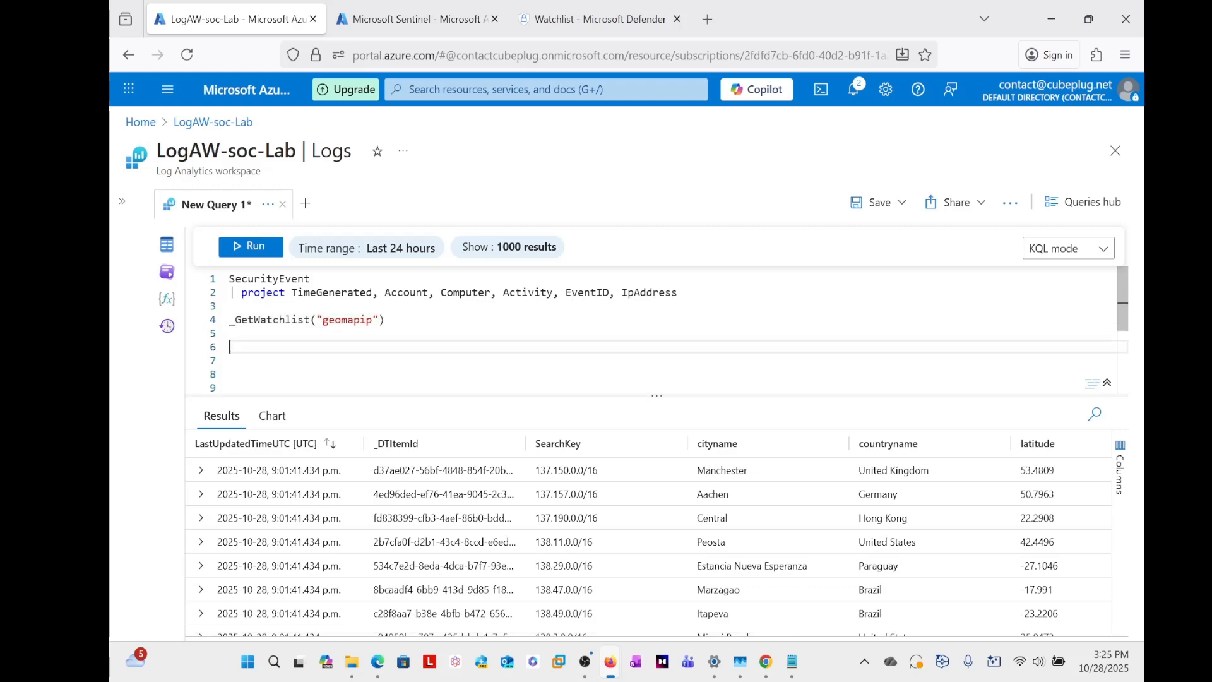
scroll(959, 575, down, 10)
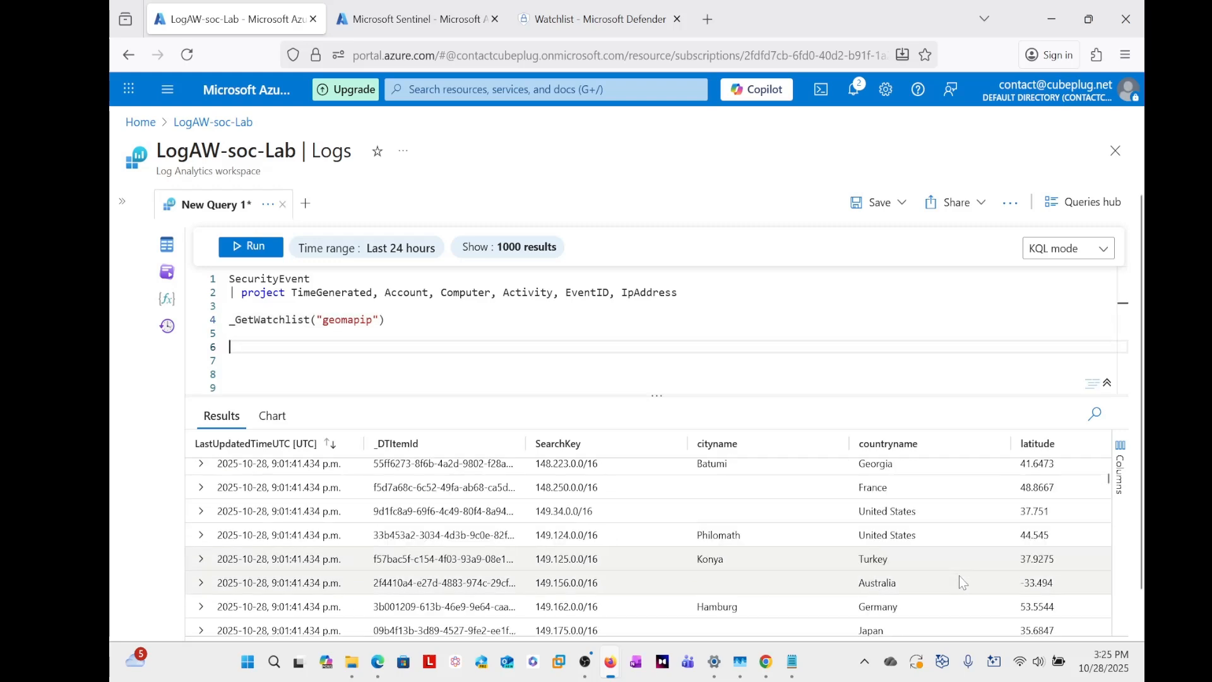
scroll(960, 574, down, 10)
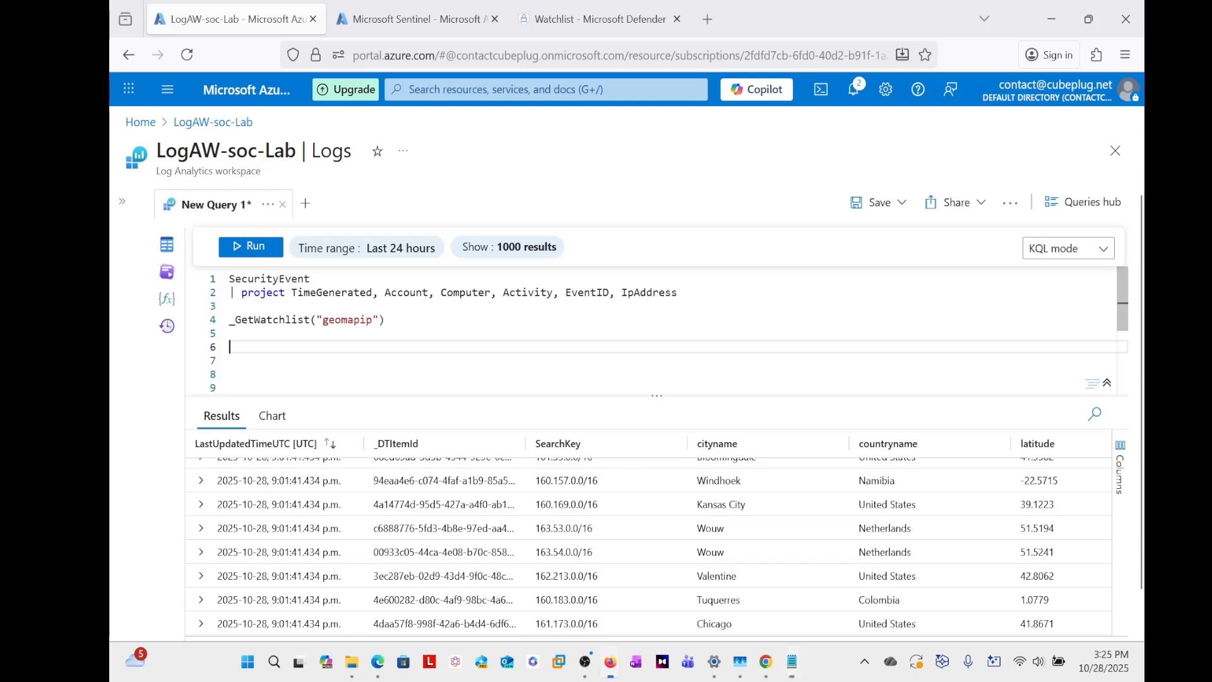
text(let )
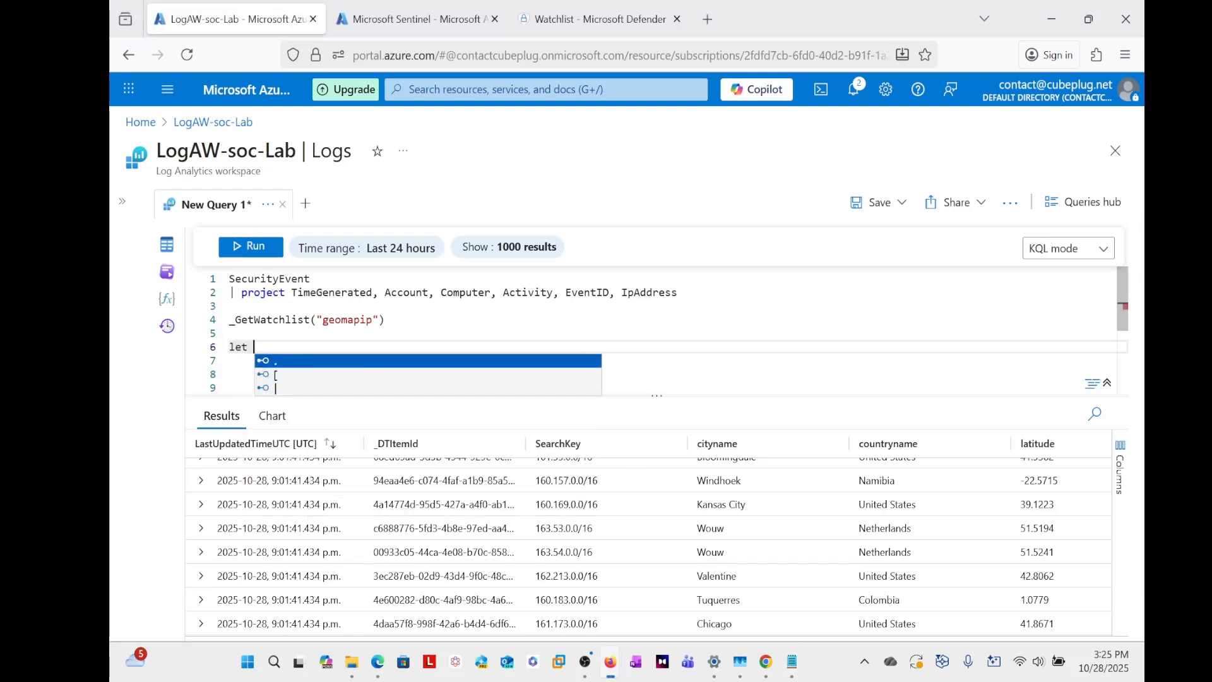
text(Geo)
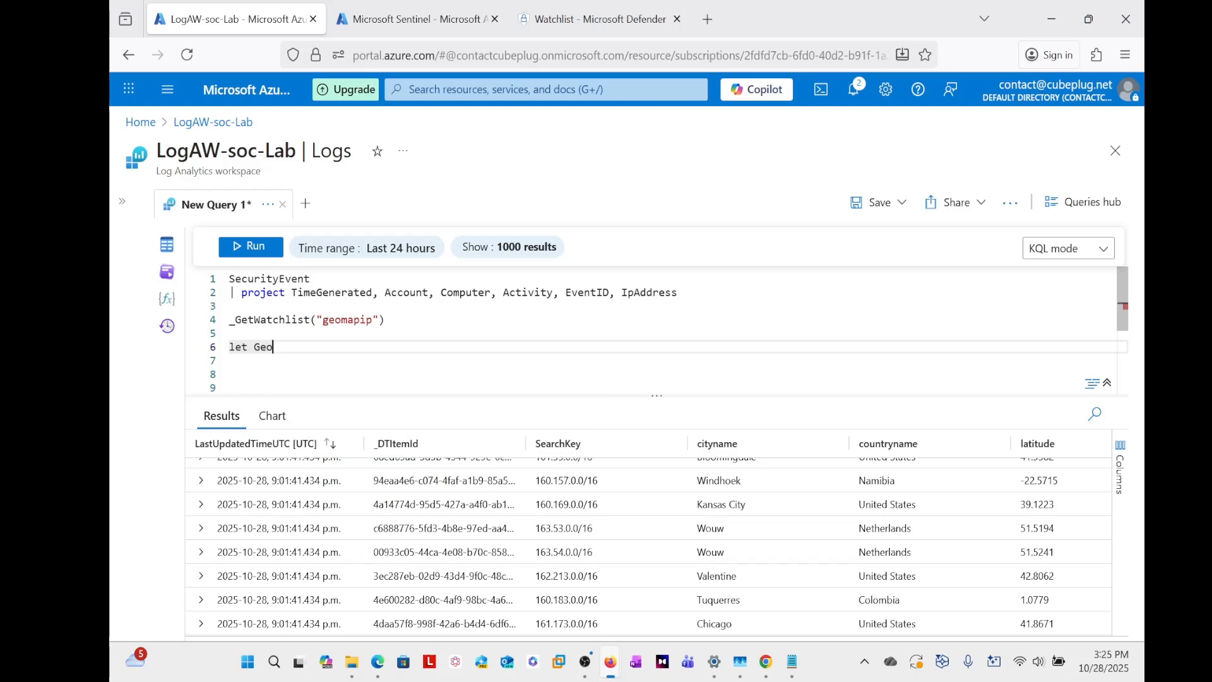
text(Map =)
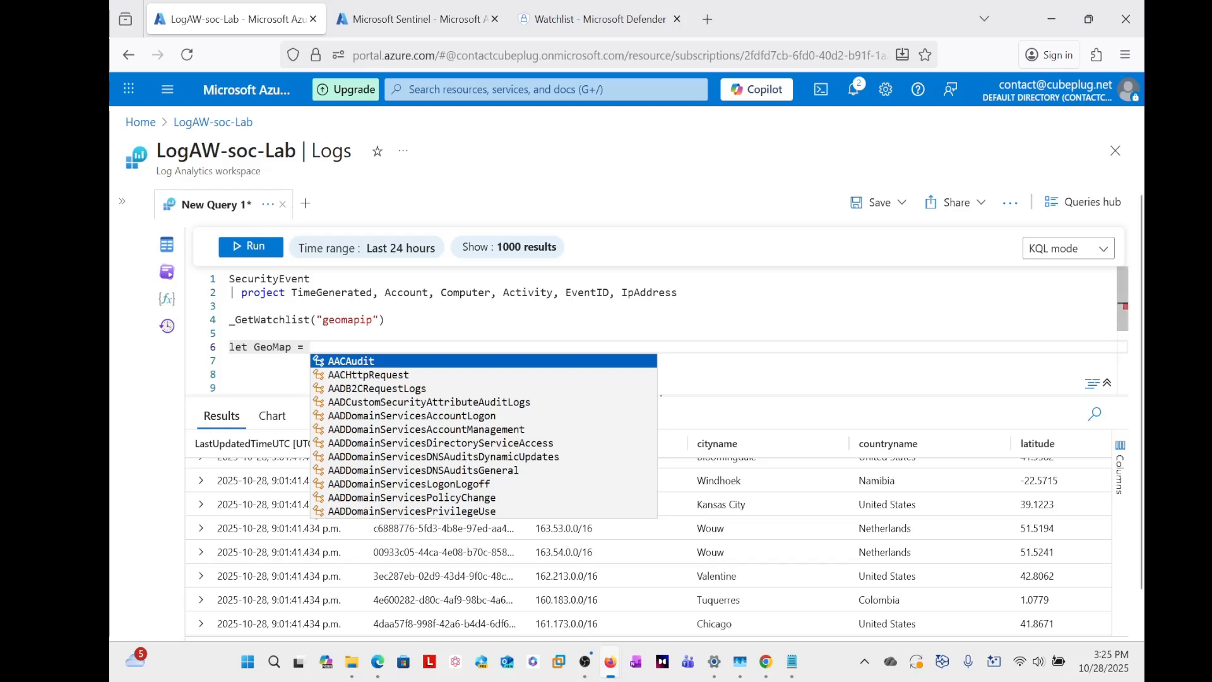
click(385, 320)
drag(385, 320, 229, 319)
key(ctrl+c)
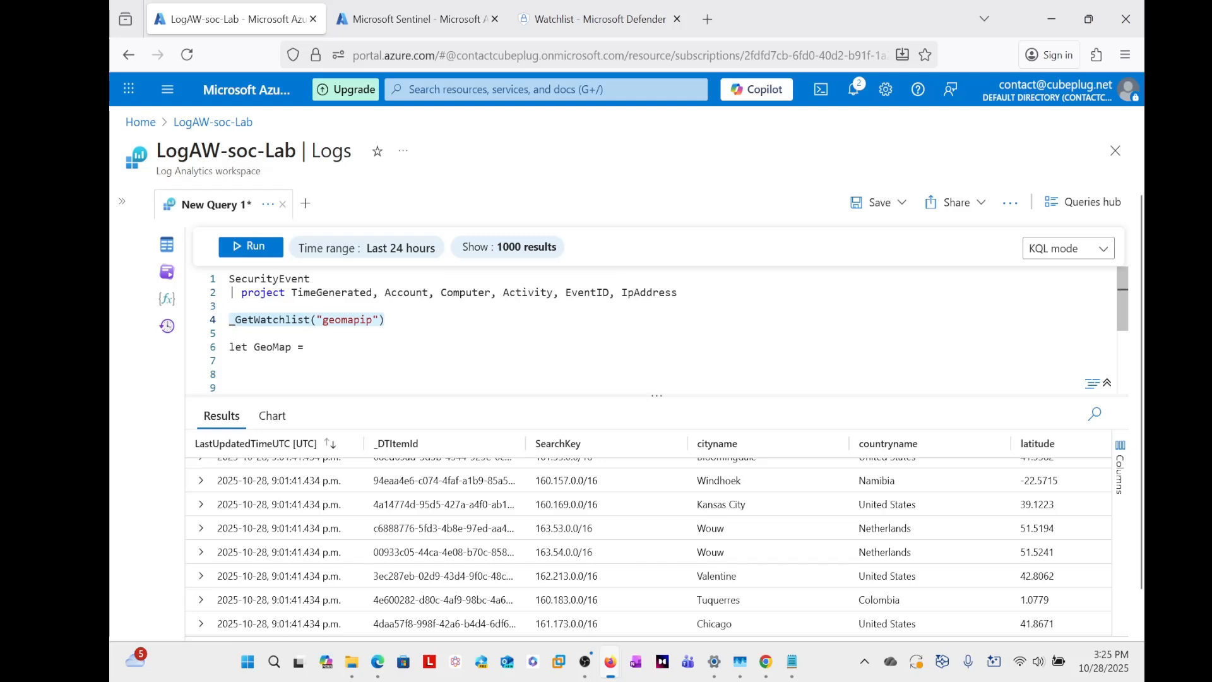
click(311, 347)
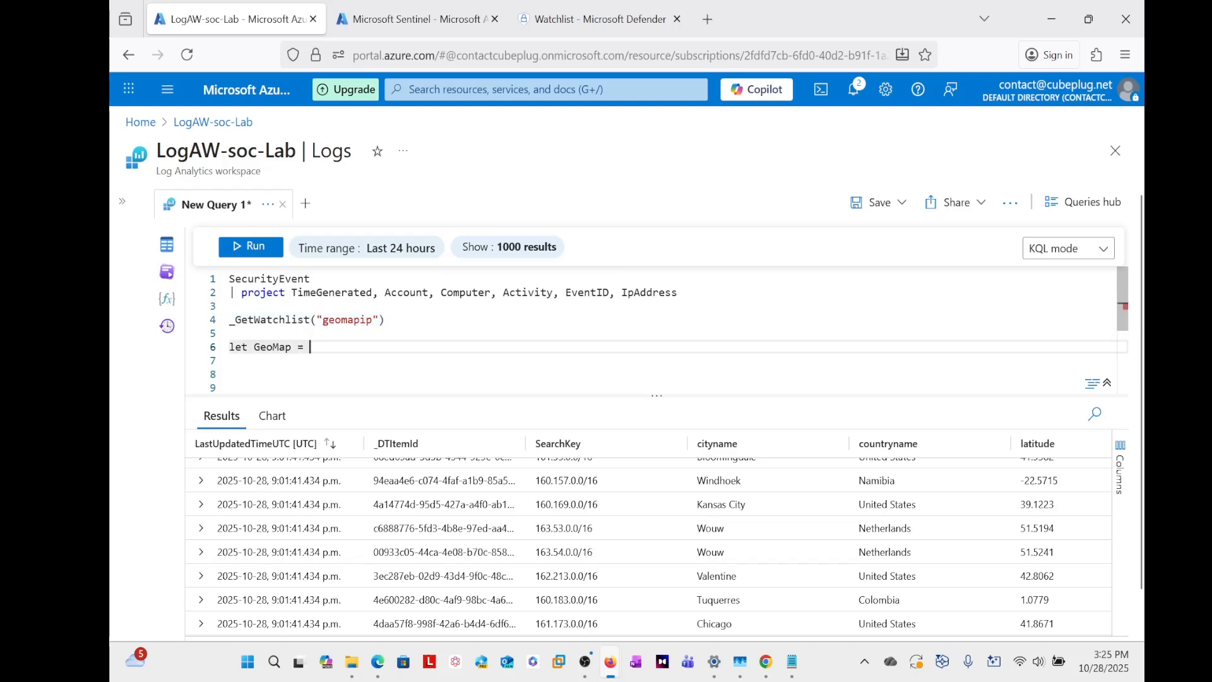
key(ctrl+v)
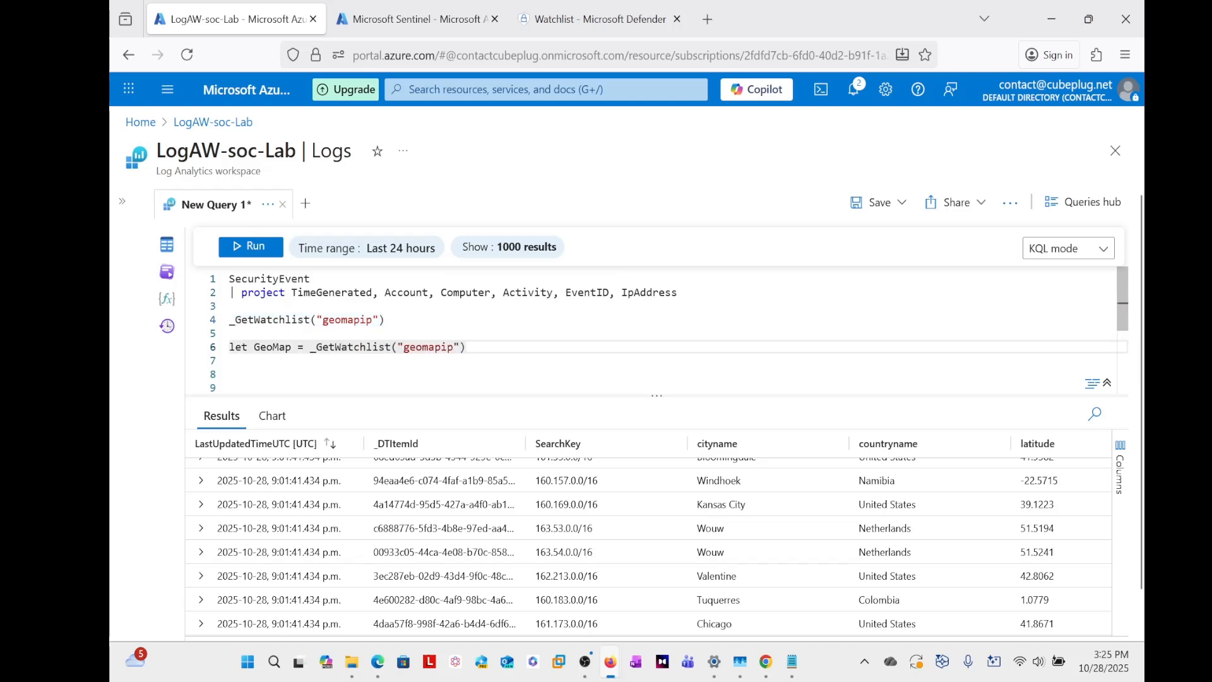
text(;)
key(Return)
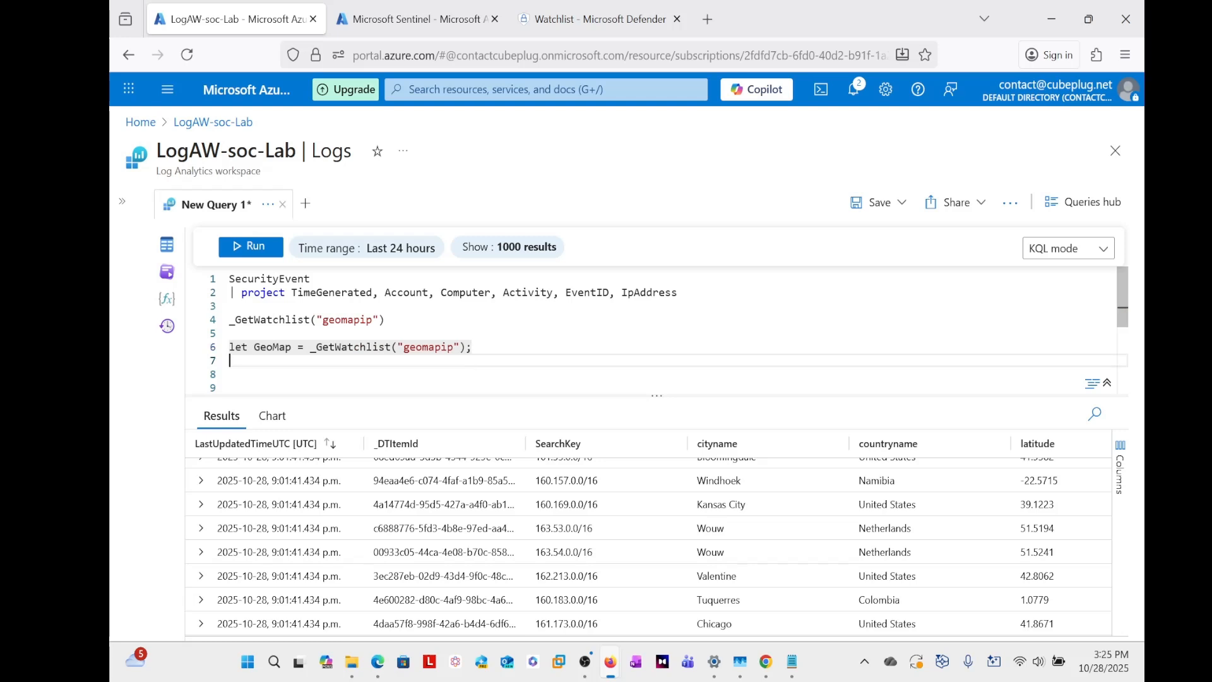
- Begin a second let statement that assigns the SecurityEvent table to a variable named WinsEvents
text(let )
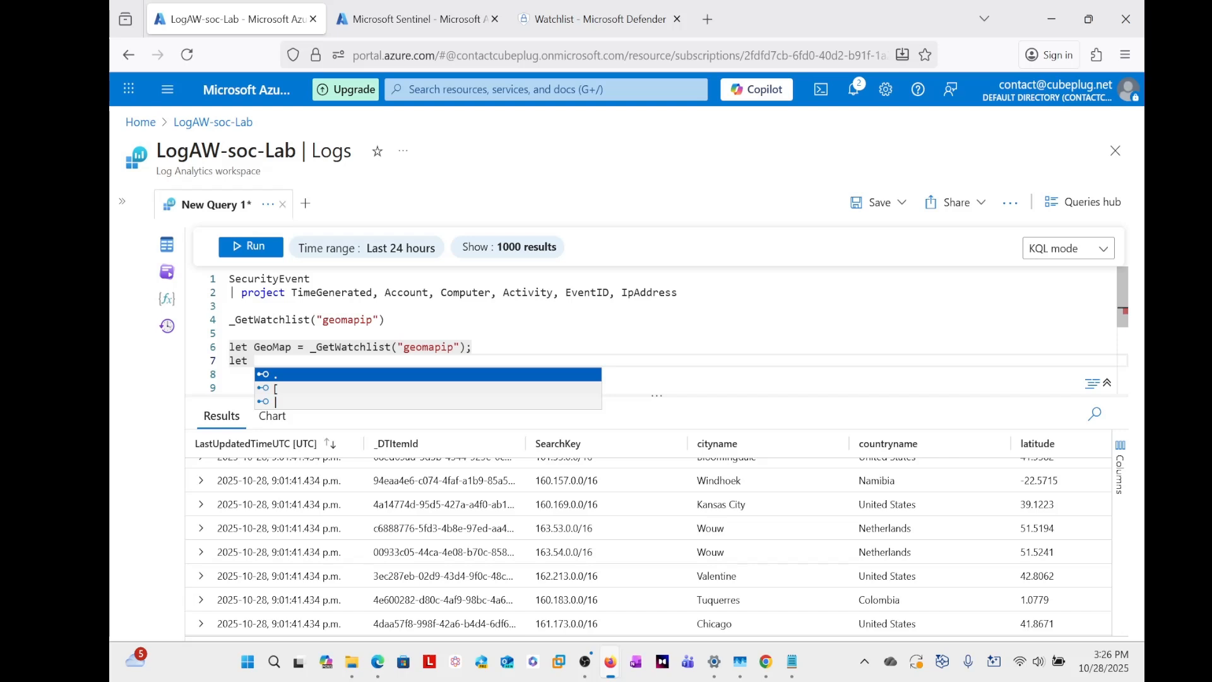
text(Wi)
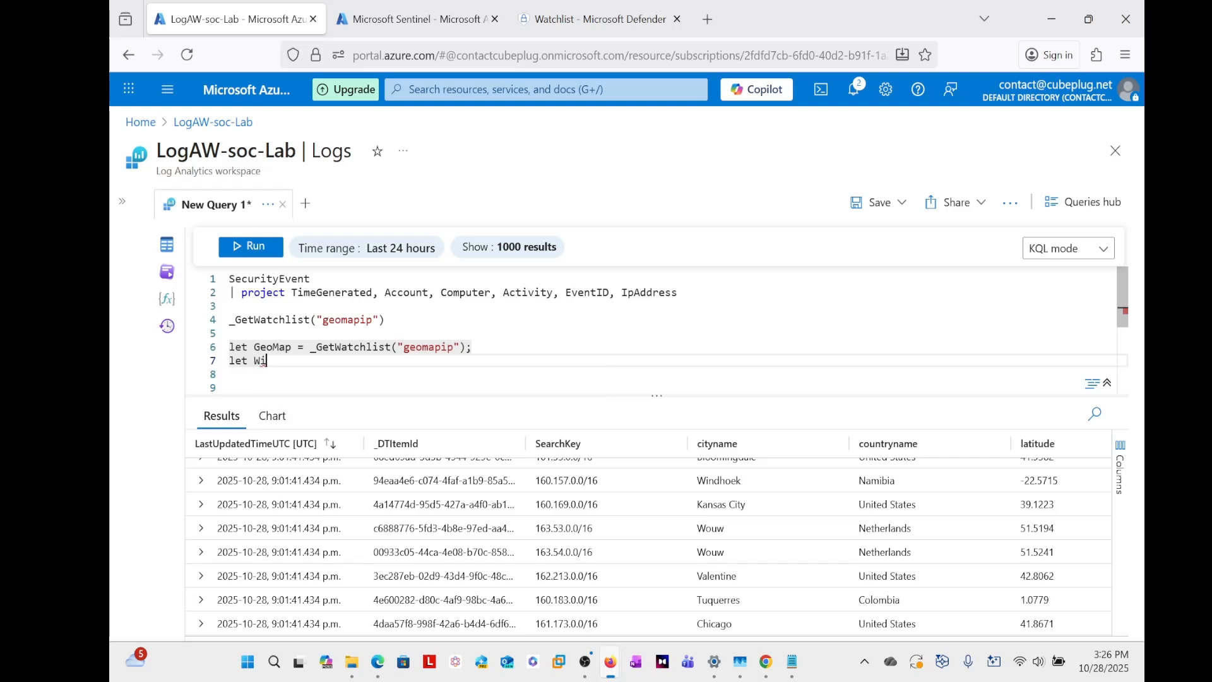
text(ndo)
key(BackSpace)
key(BackSpace)
text(sEvents =)
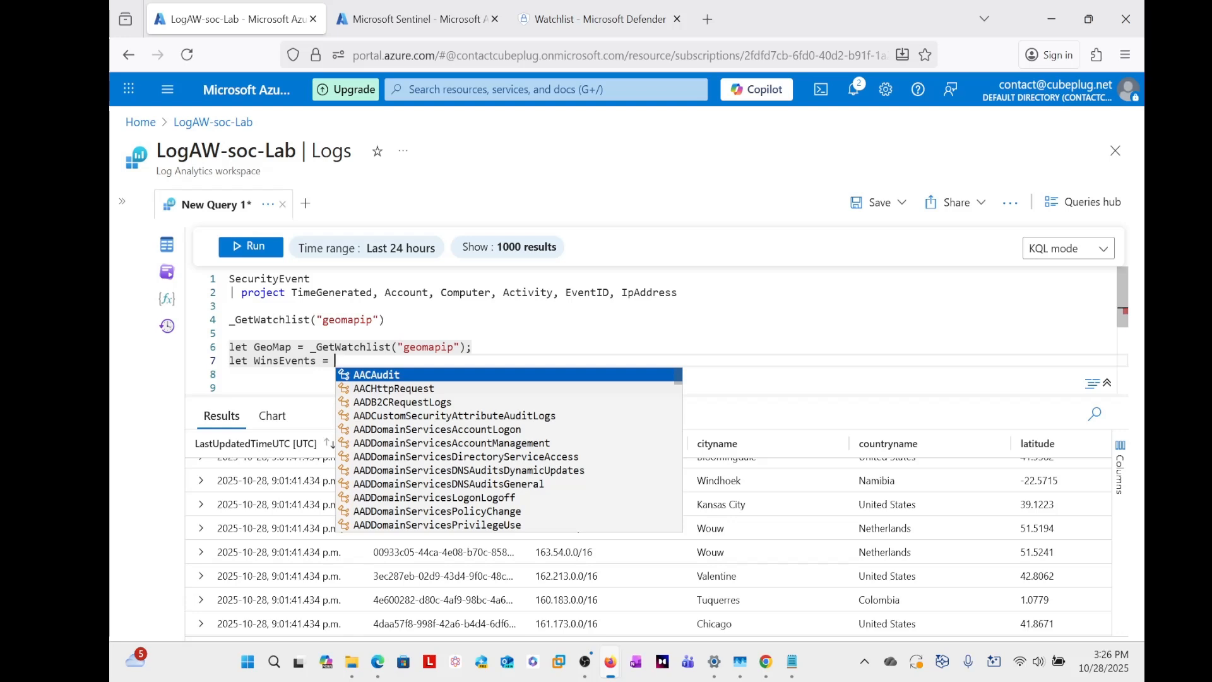
drag(309, 279, 229, 279)
key(ctrl+c)
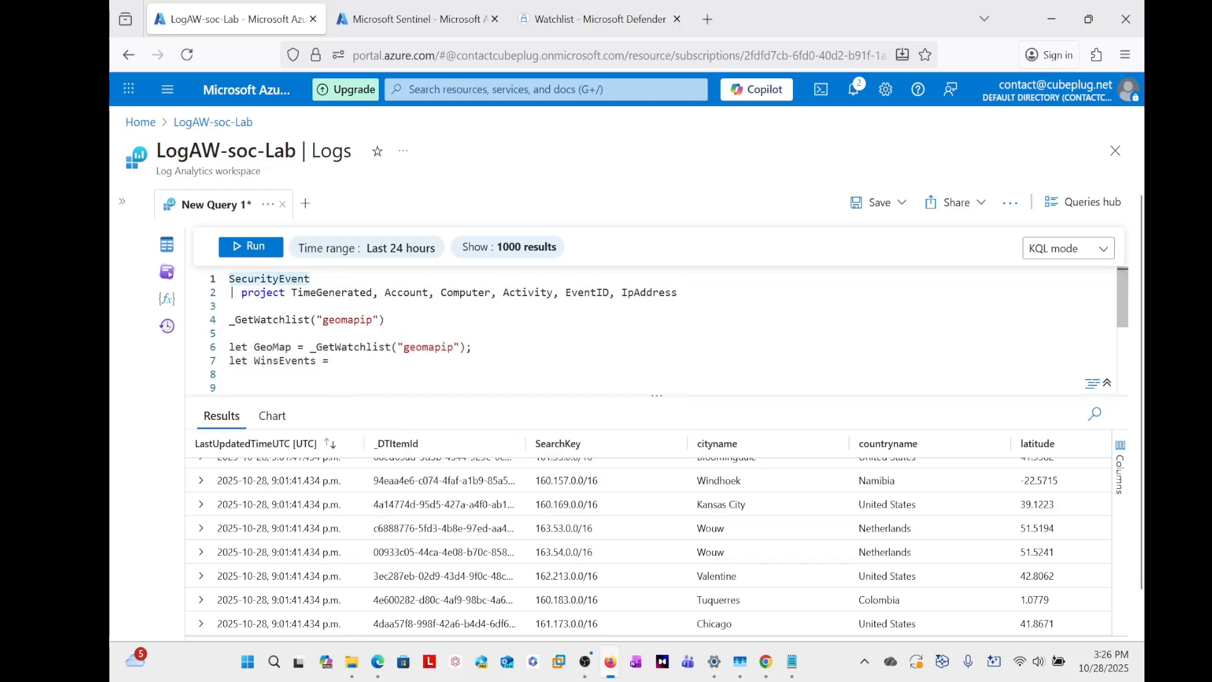
click(336, 361)
key(ctrl+v)
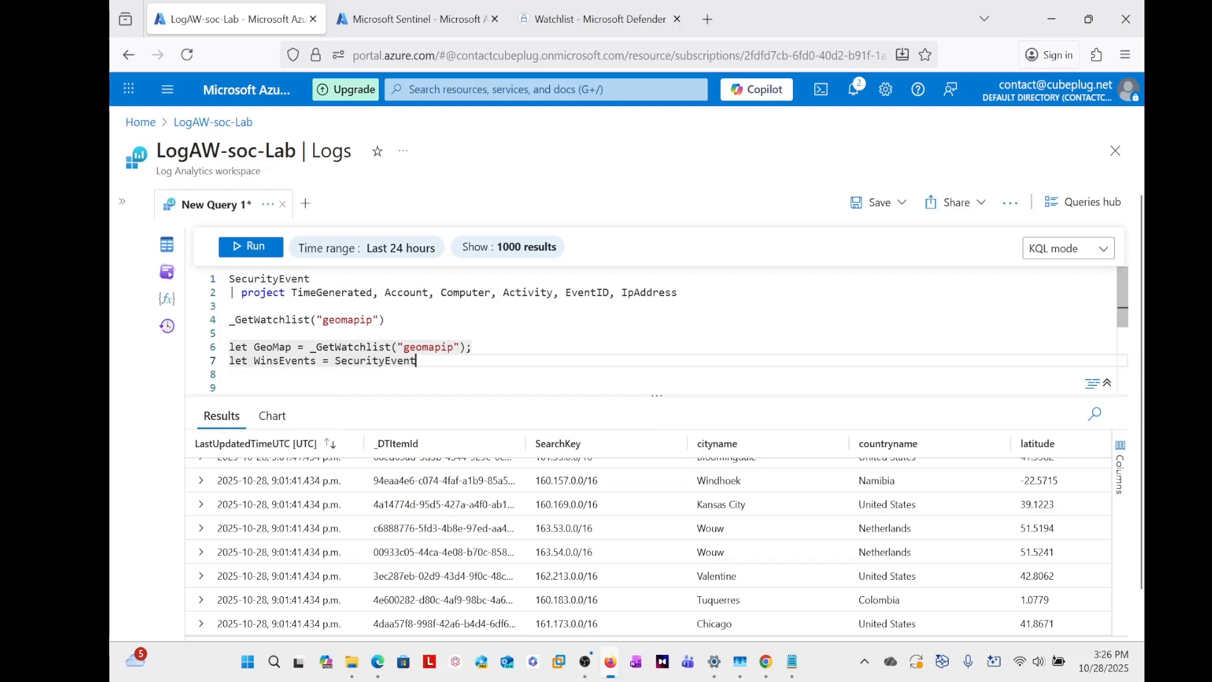
key(Return)
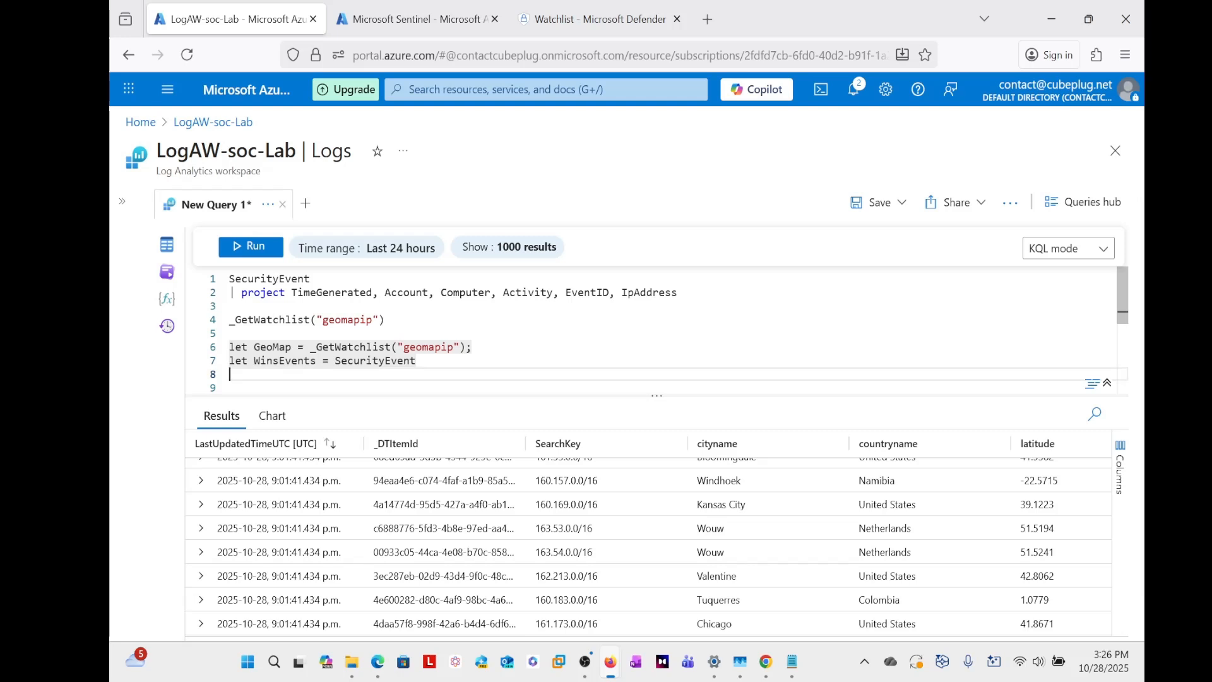
- Add an indented where clause under WinsEvents that compares IpAddress using the == operator, leaving its value blank
key(Tab)
text(| w)
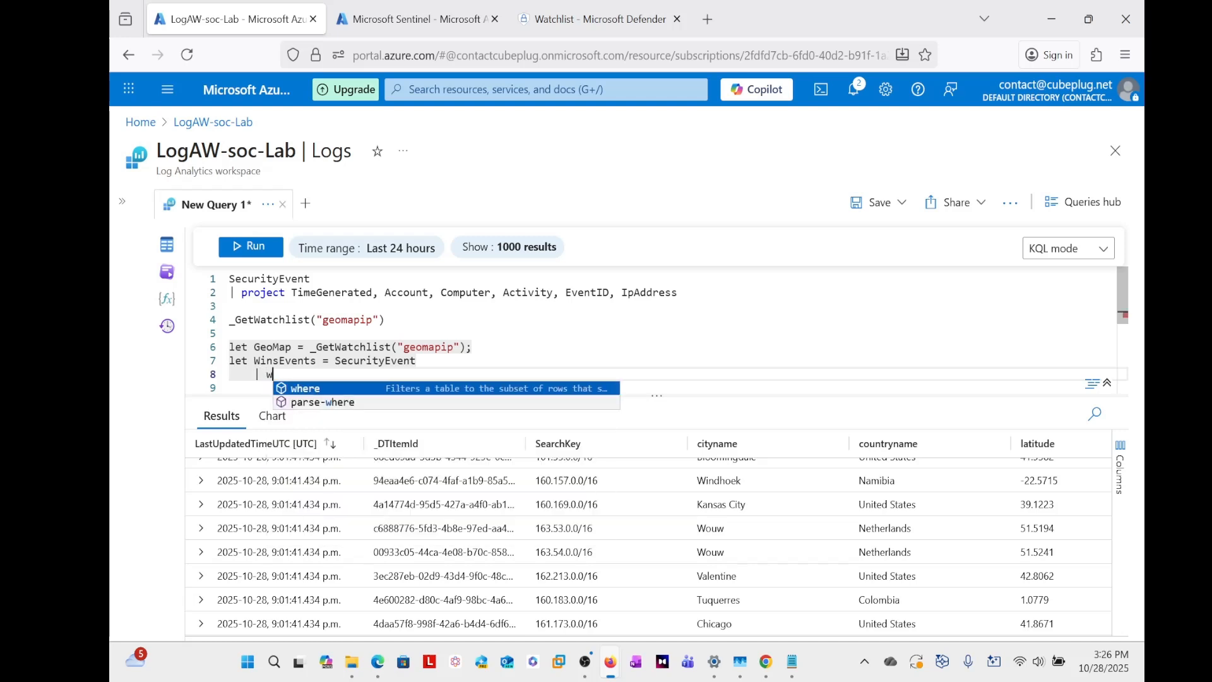
text(here)
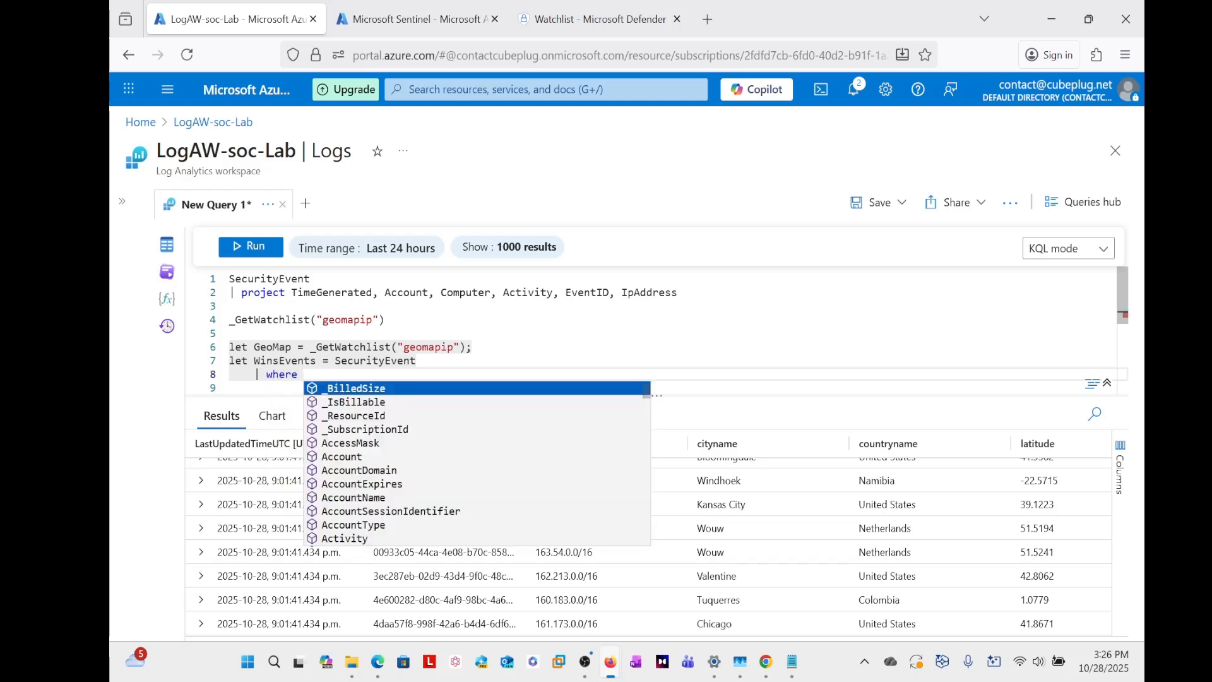
text(  I)
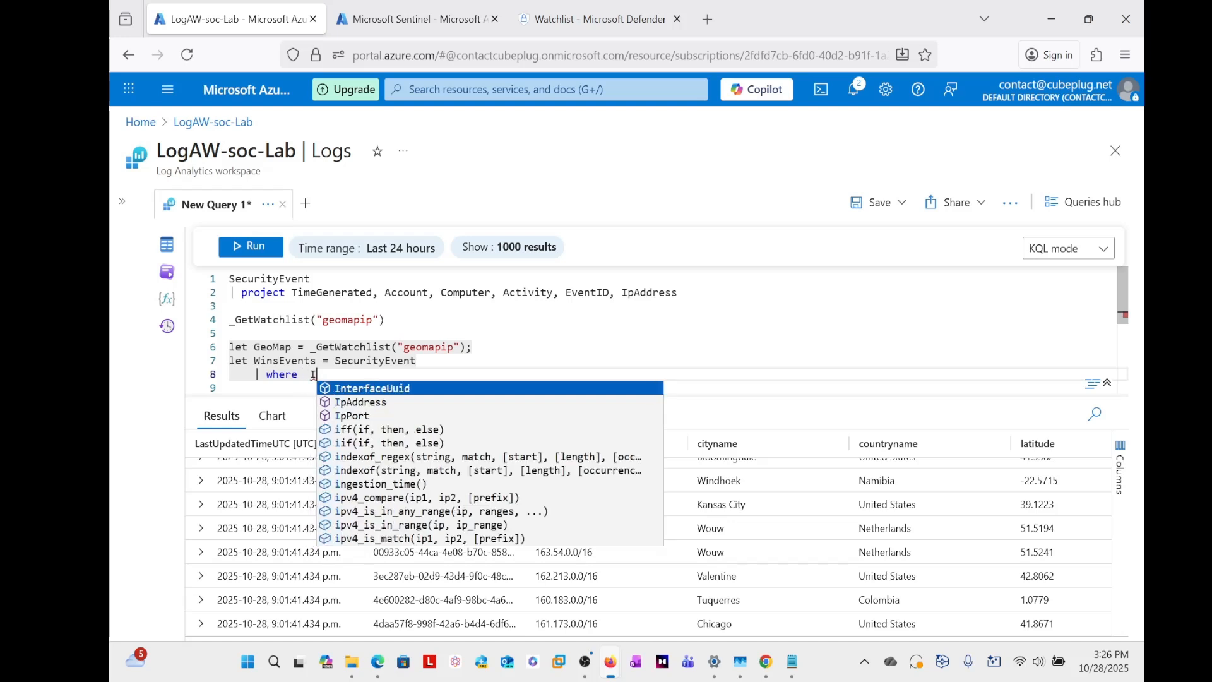
key(Down)
key(Down)
key(Up)
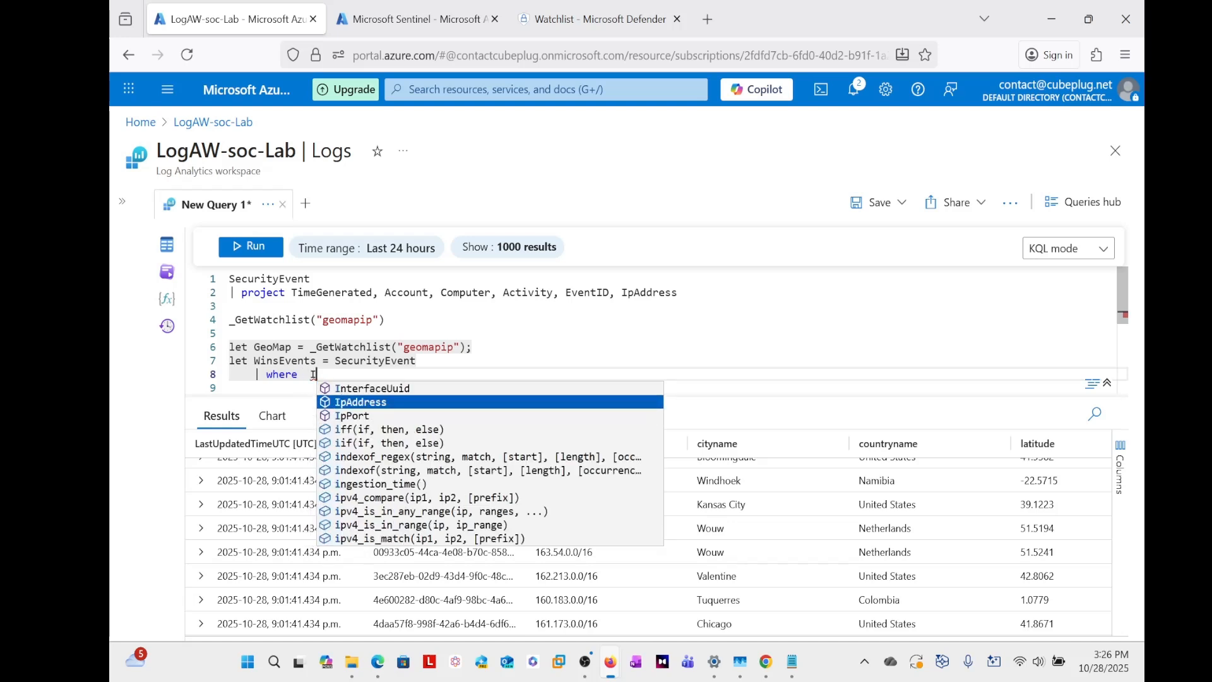
key(Tab)
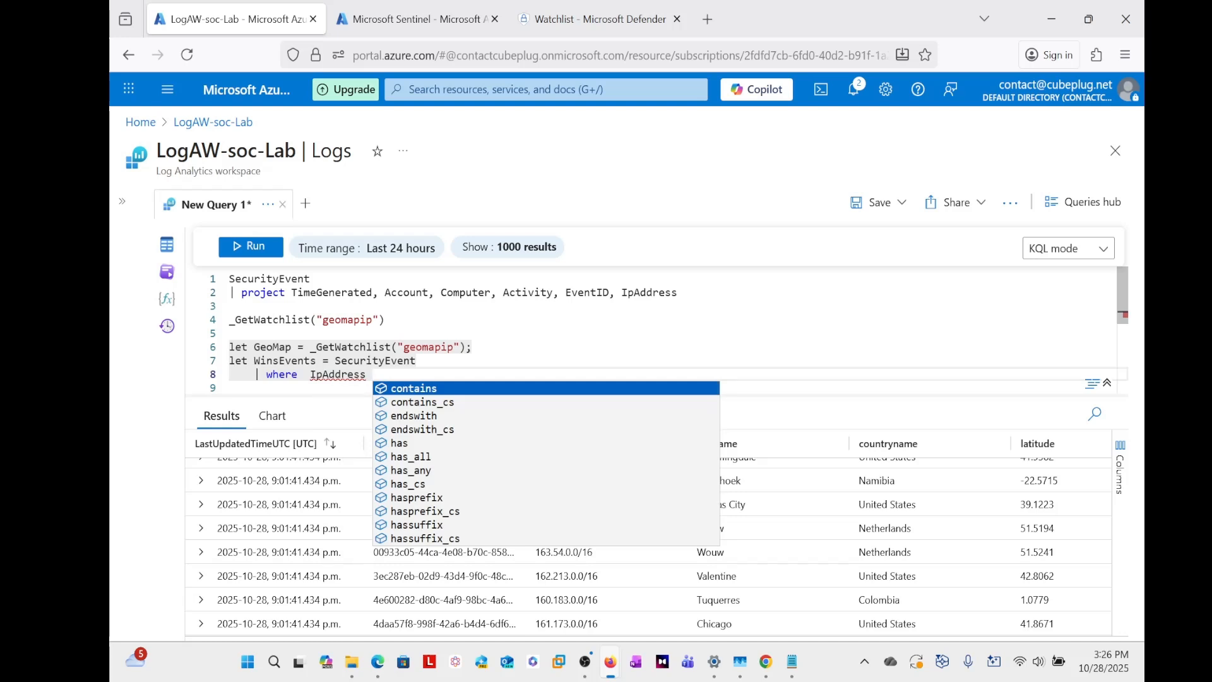
text(==)
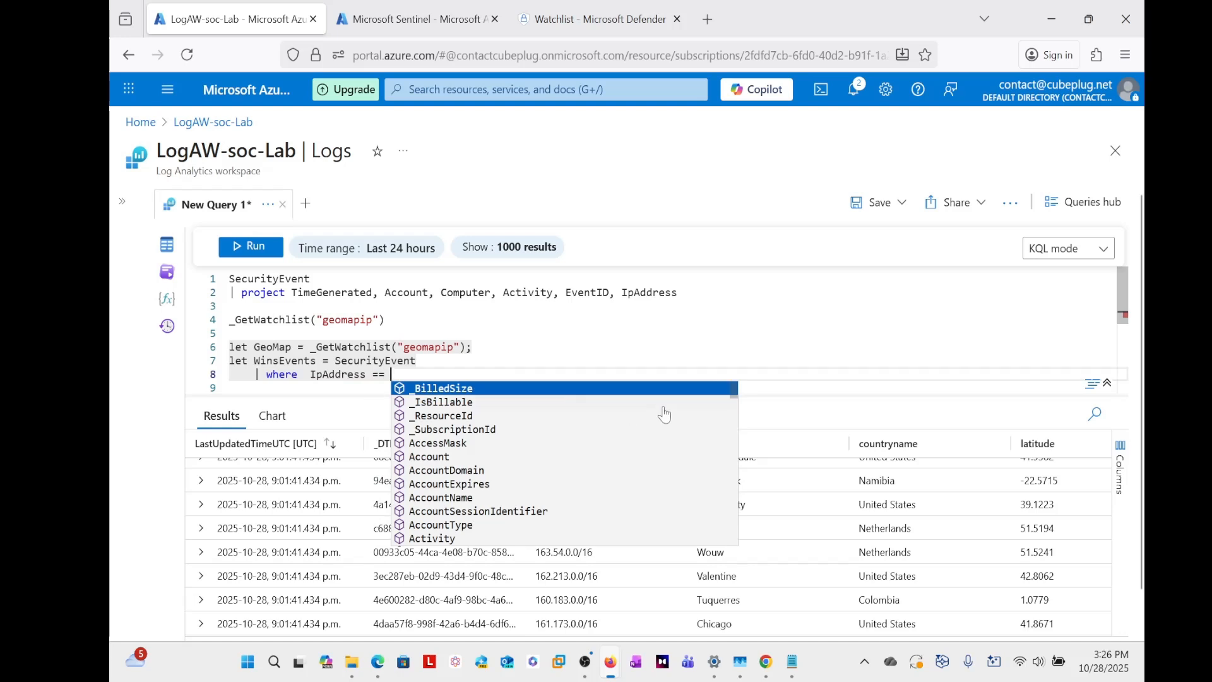
- Run only the SecurityEvent projection query in the first two lines to list the events with their IP addresses
scroll(934, 543, down, 10)
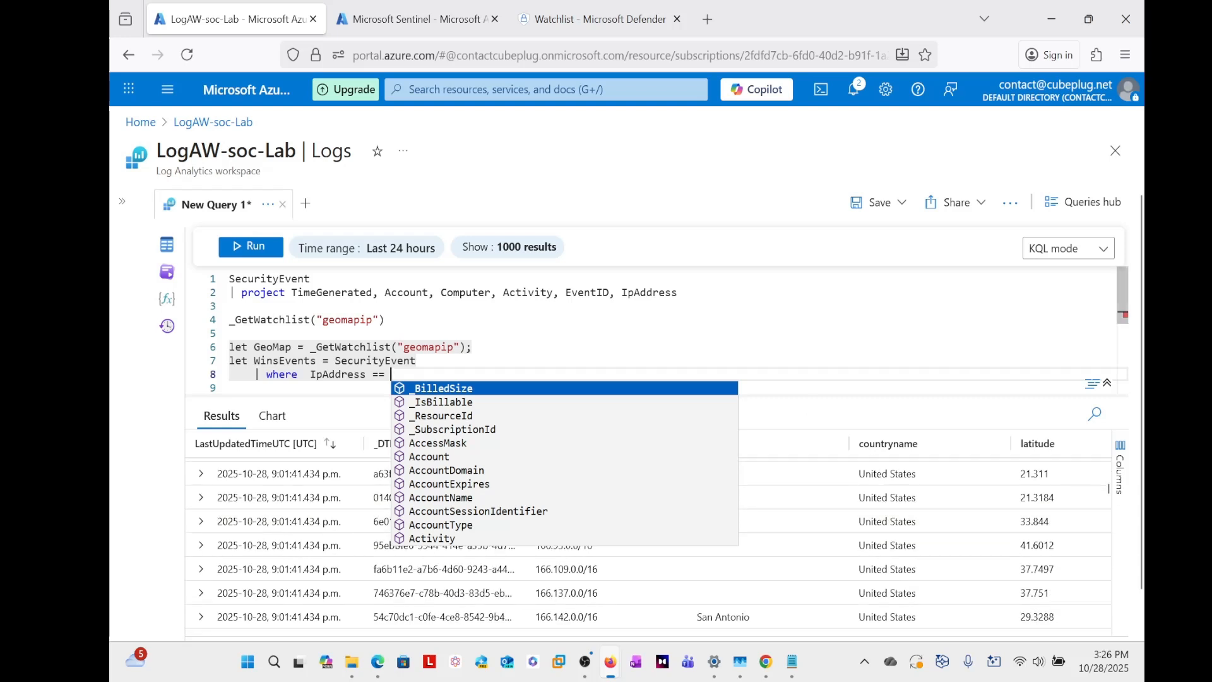
click(802, 333)
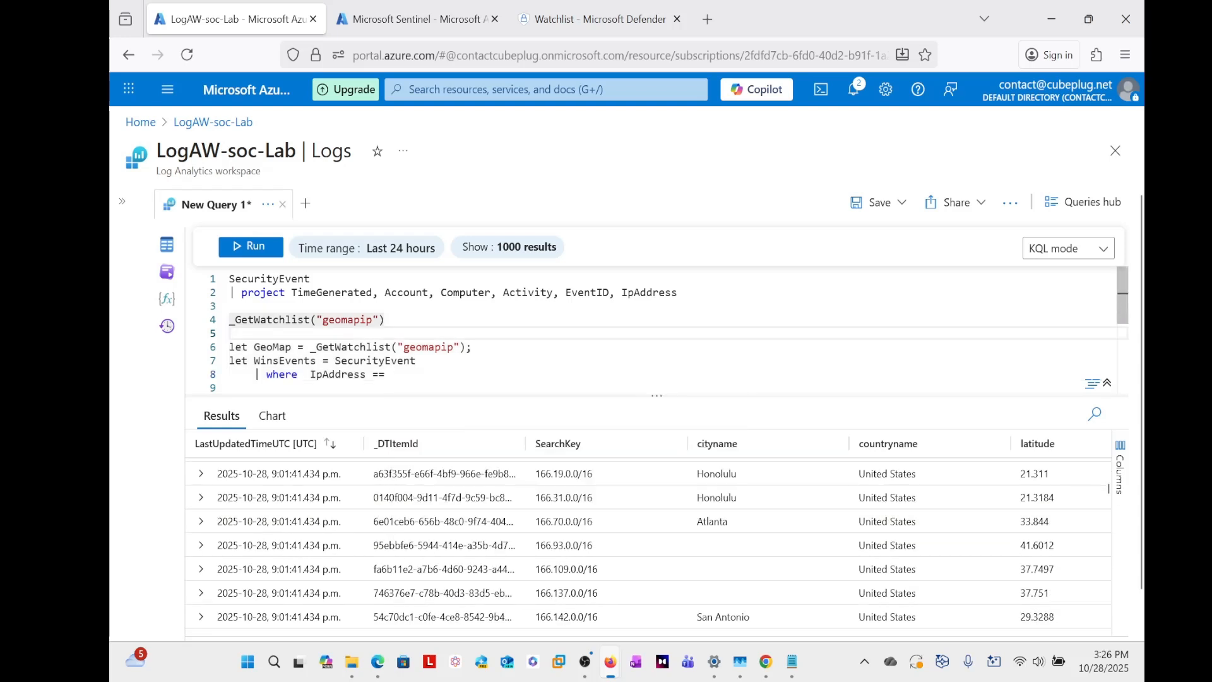
drag(678, 292, 226, 282)
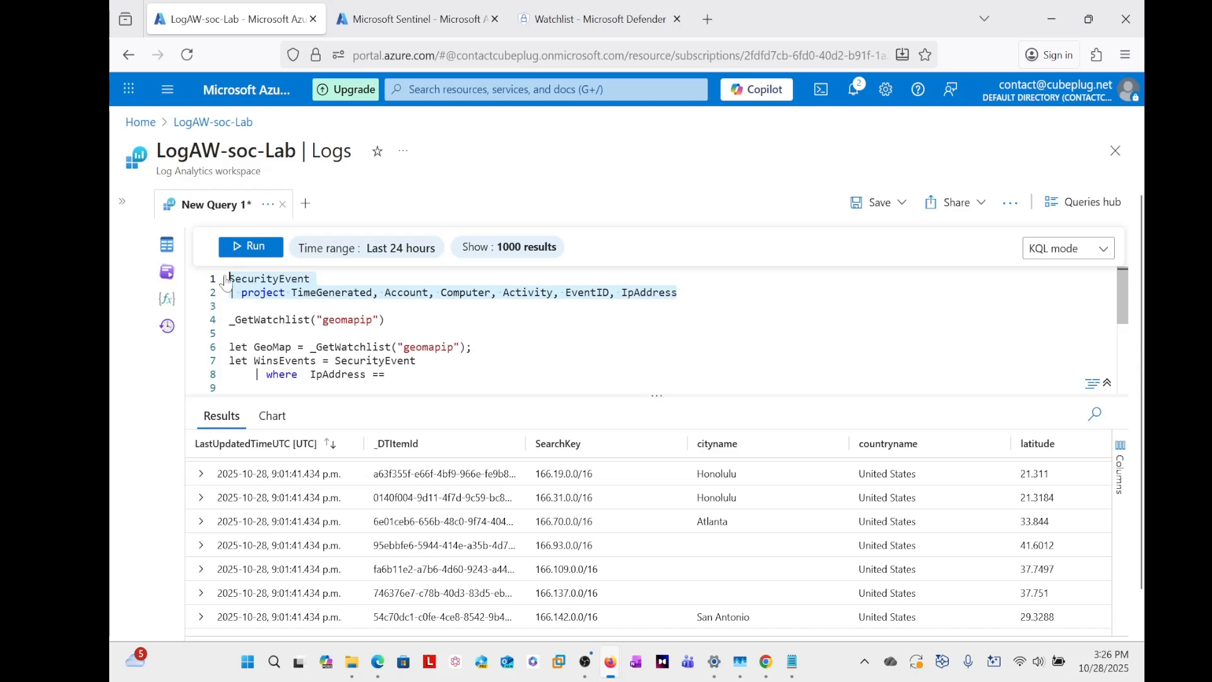
click(236, 249)
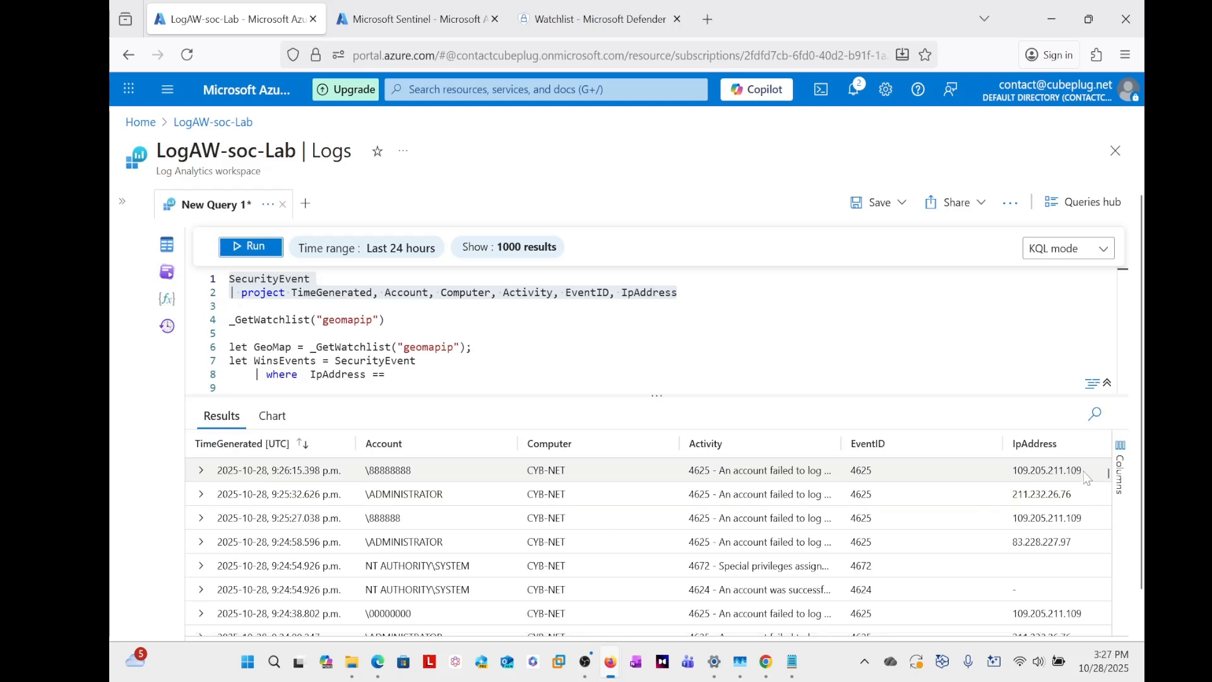
- Copy the first failed logon's IP address into the WinsEvents filter as the quoted value "109.205.211.109"
drag(1083, 471, 1016, 474)
key(ctrl+c)
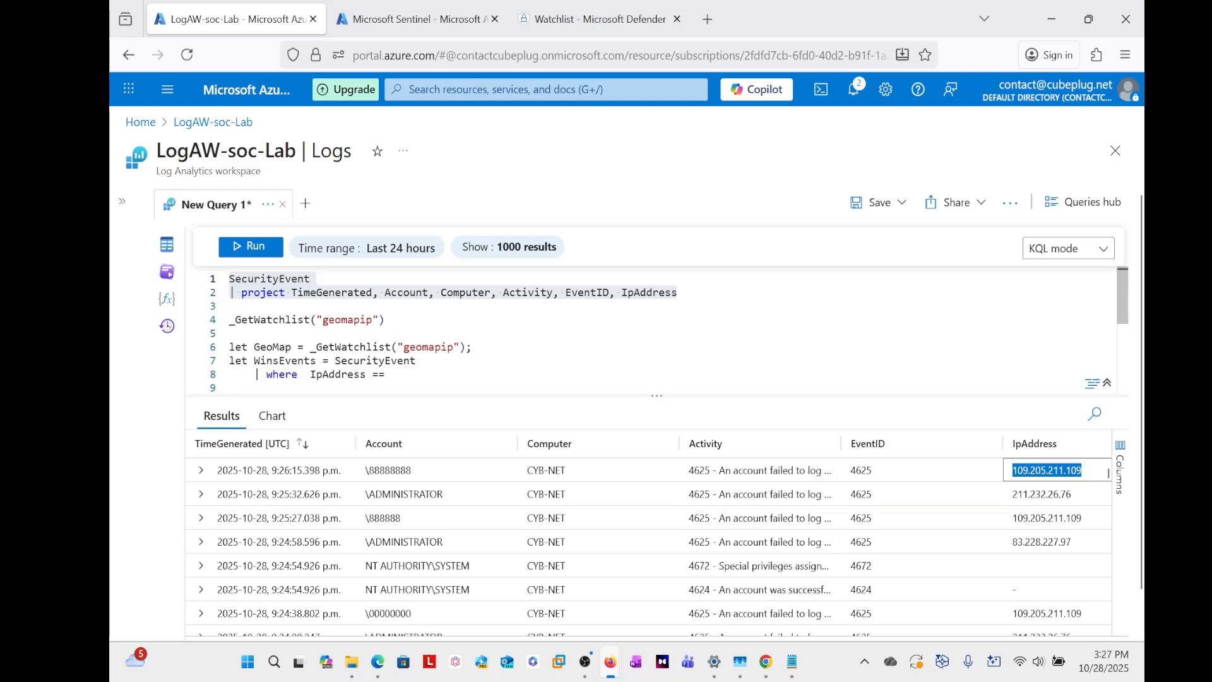
click(391, 375)
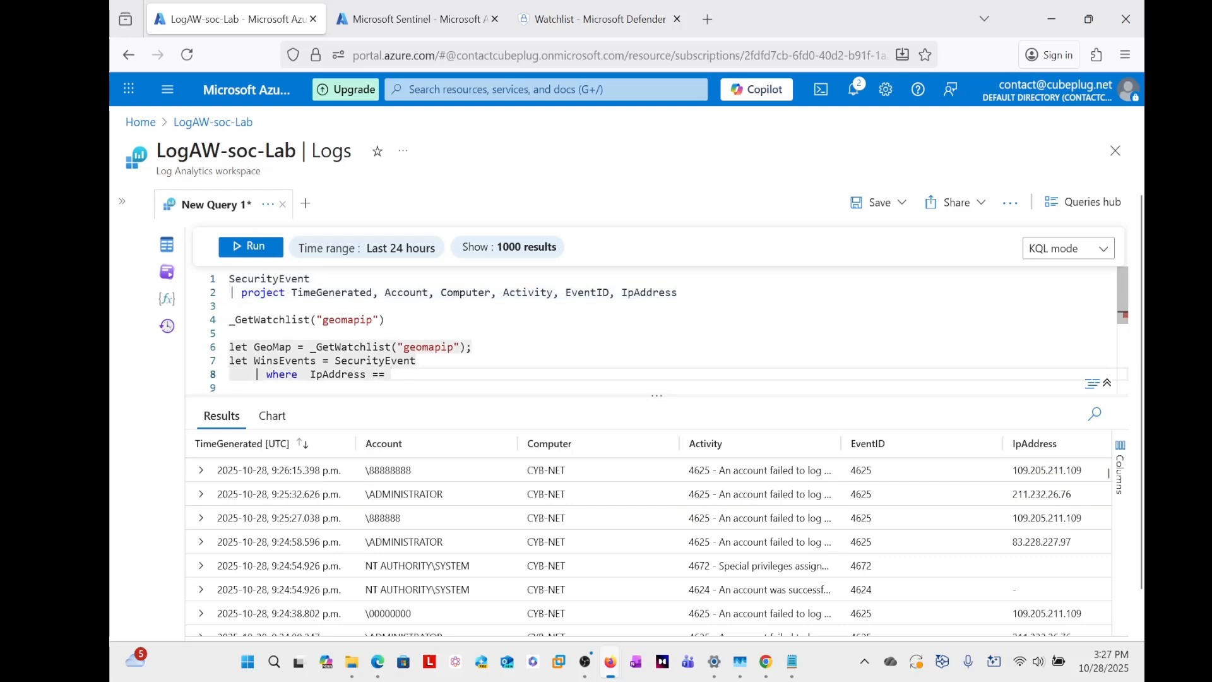
key(ctrl+v)
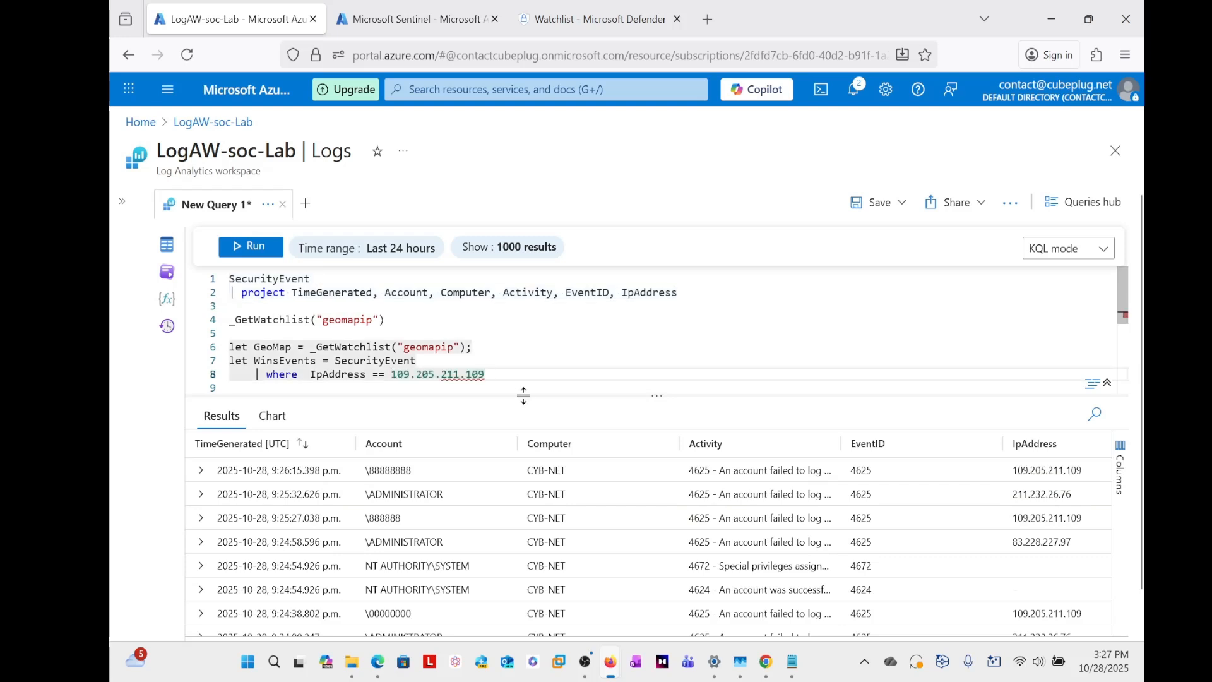
text(")
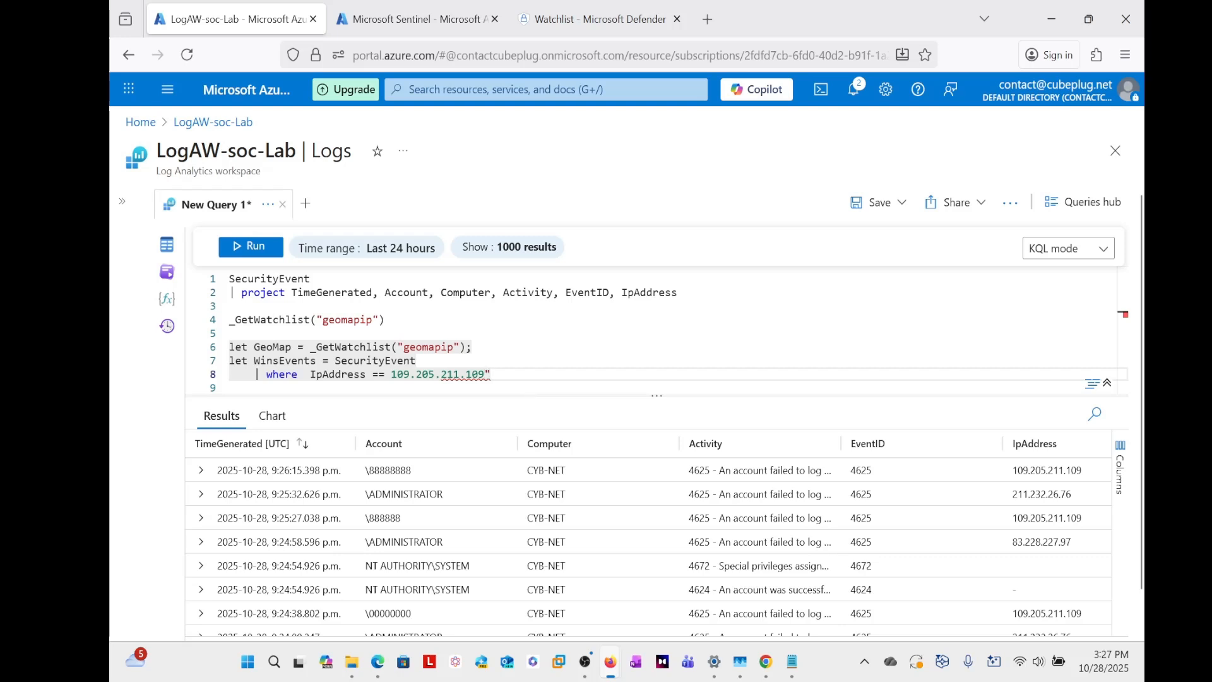
key(ctrl+Left)
key(ctrl+Left)
key(ctrl+Left)
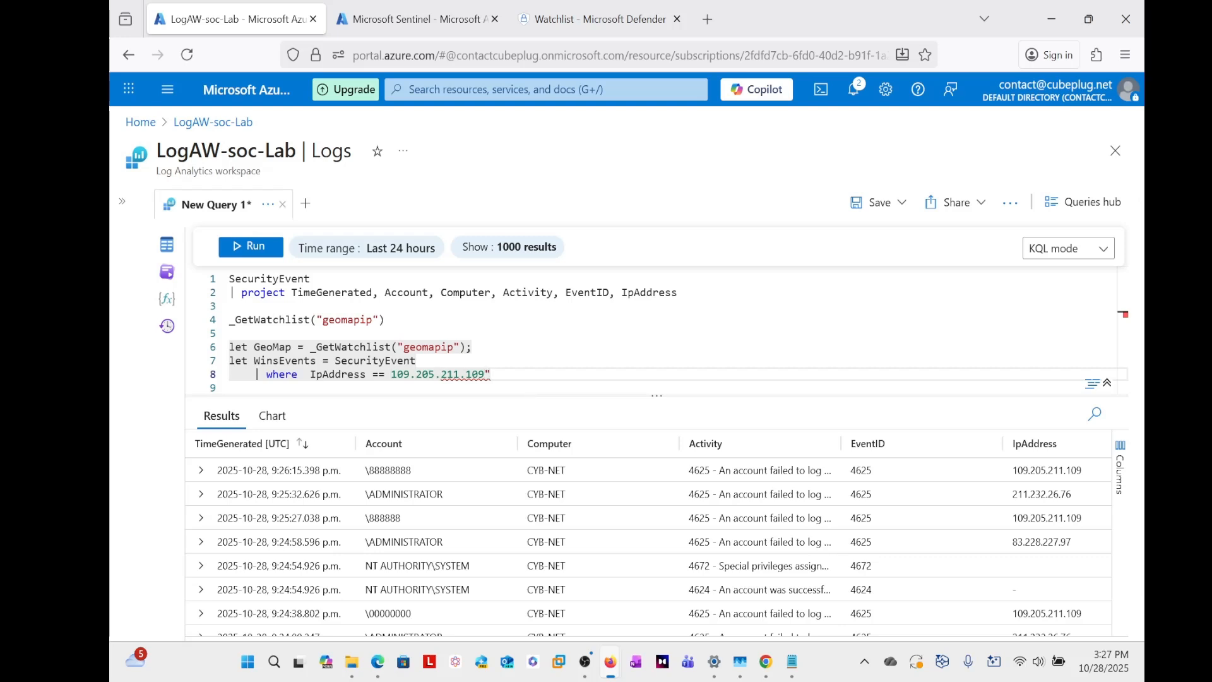
key(ctrl+Left)
text(")
key(End)
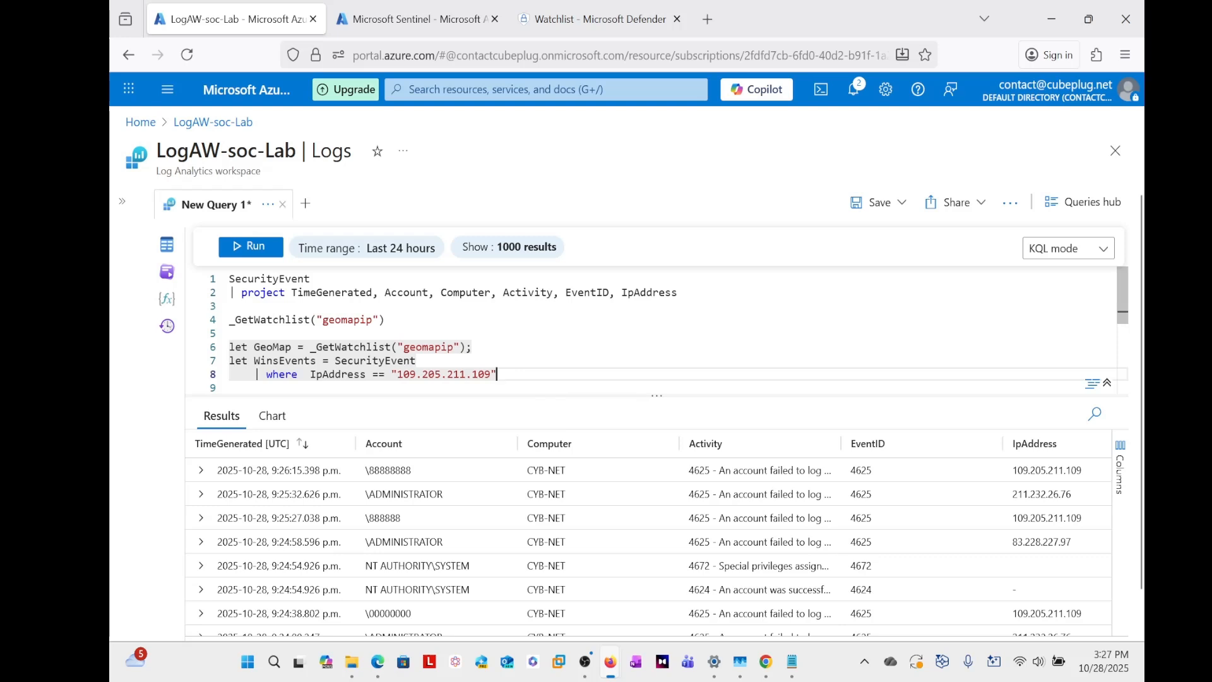
- Add a second where clause under WinsEvents that filters on EventID == 4625
key(Return)
text(| where)
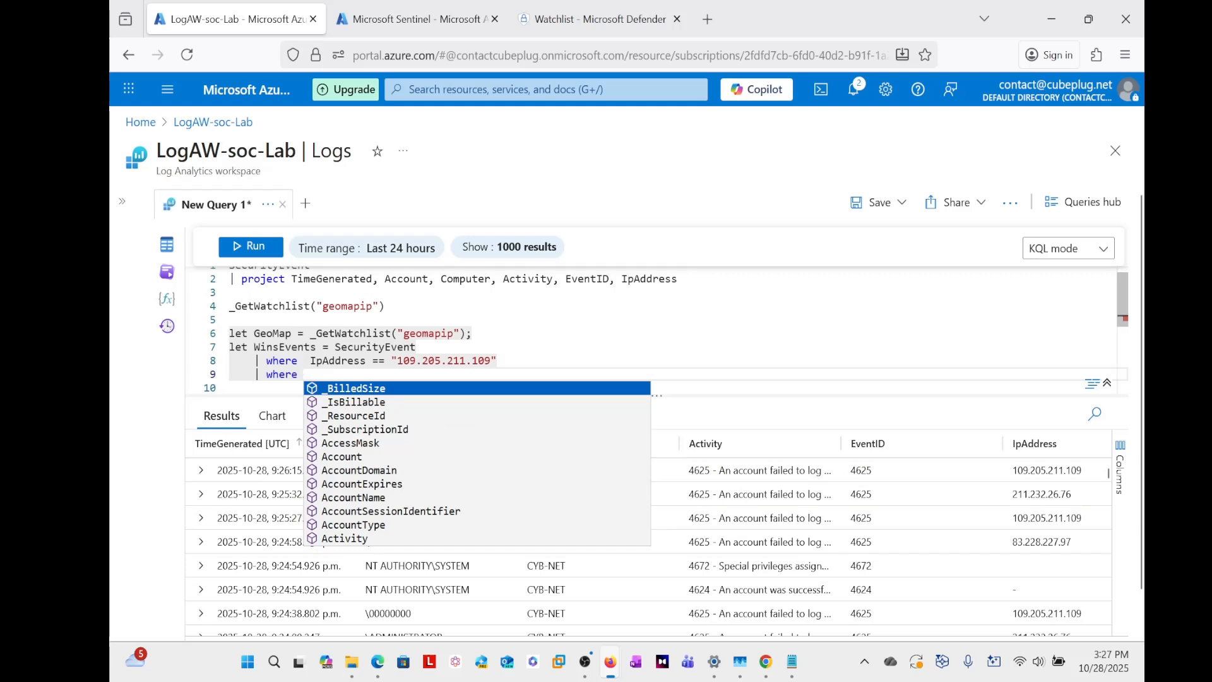
text(Eve)
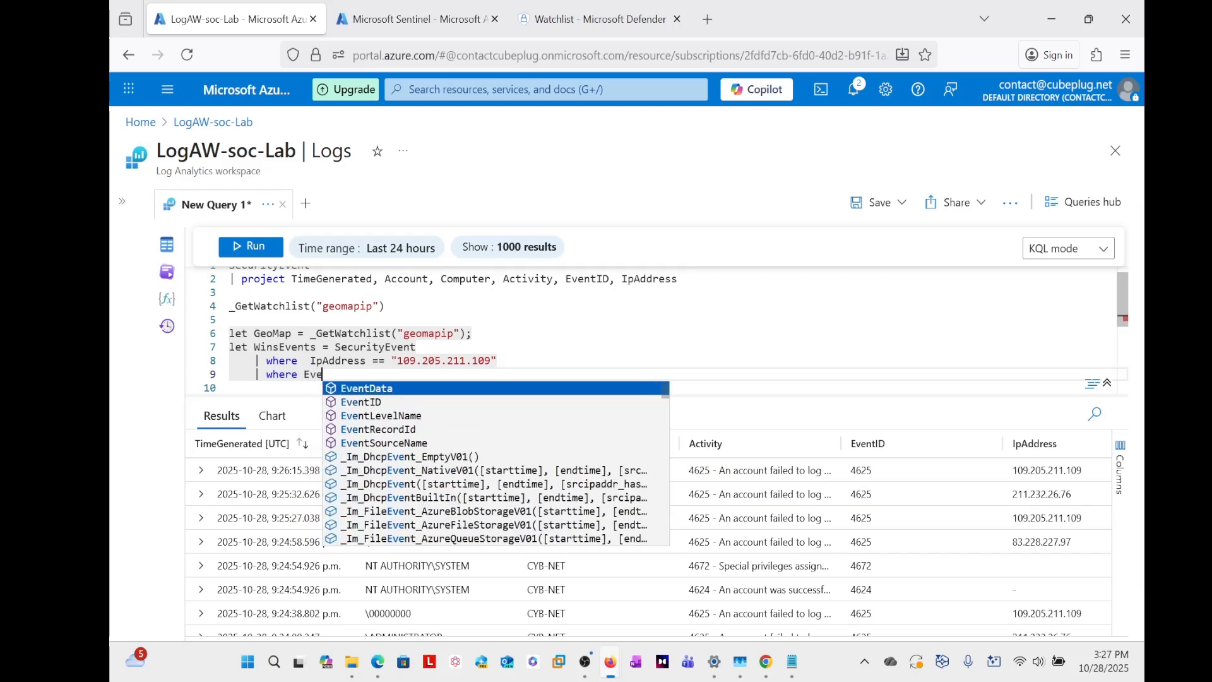
key(Down)
key(Tab)
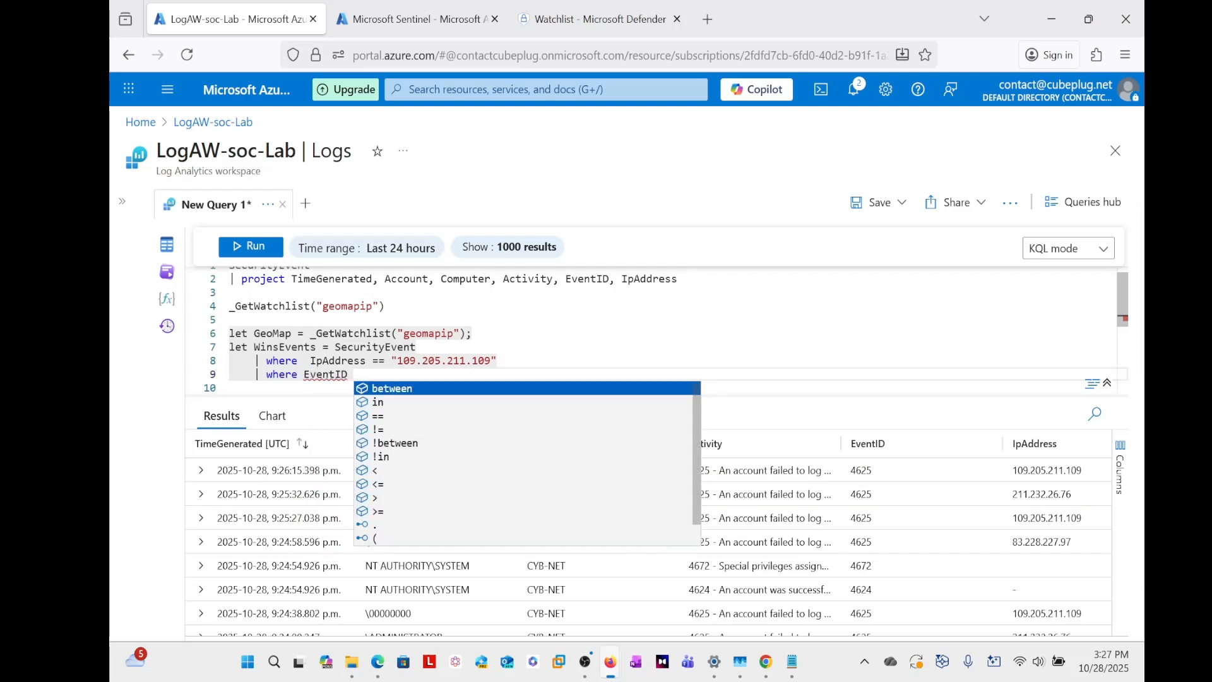
text(== )
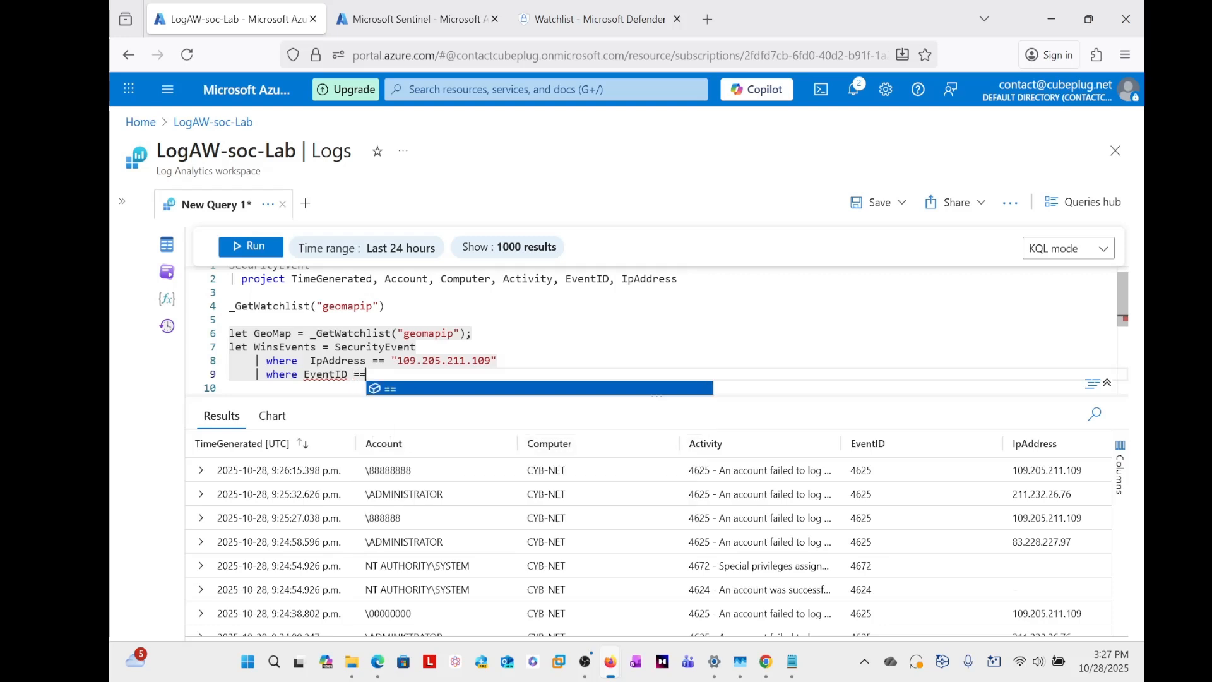
text(4625)
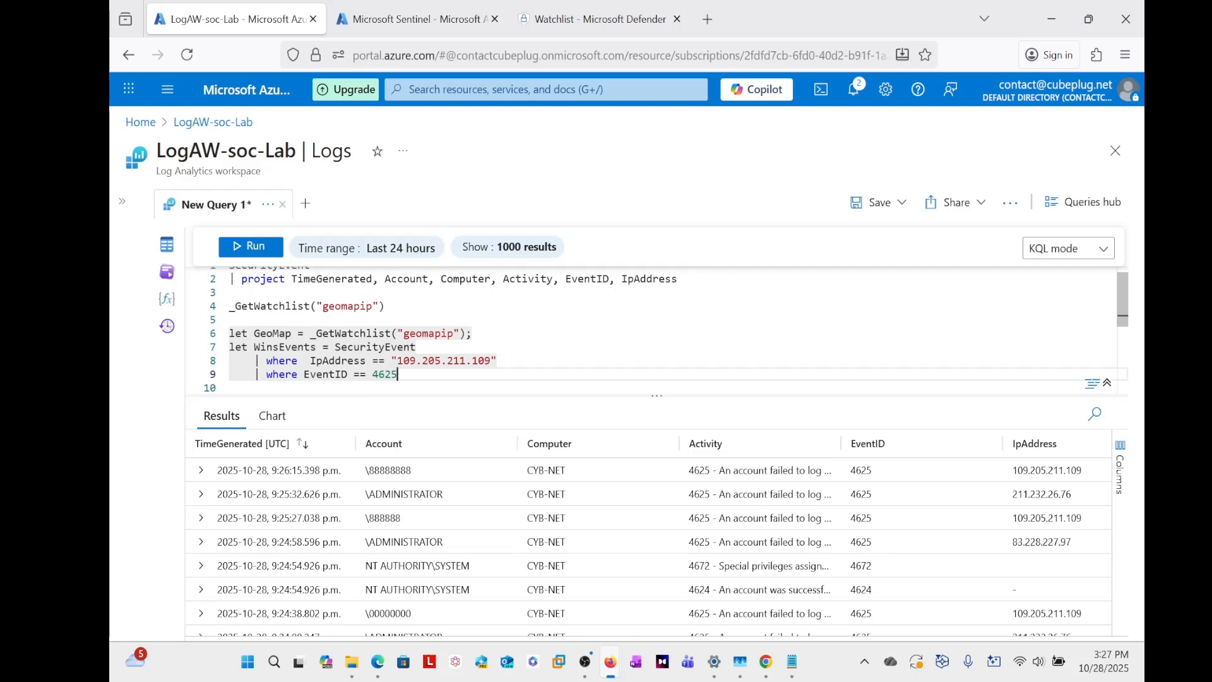
- Add an order by clause to WinsEvents that sorts on TimeGenerated in descending order (desc)
key(Return)
text(| )
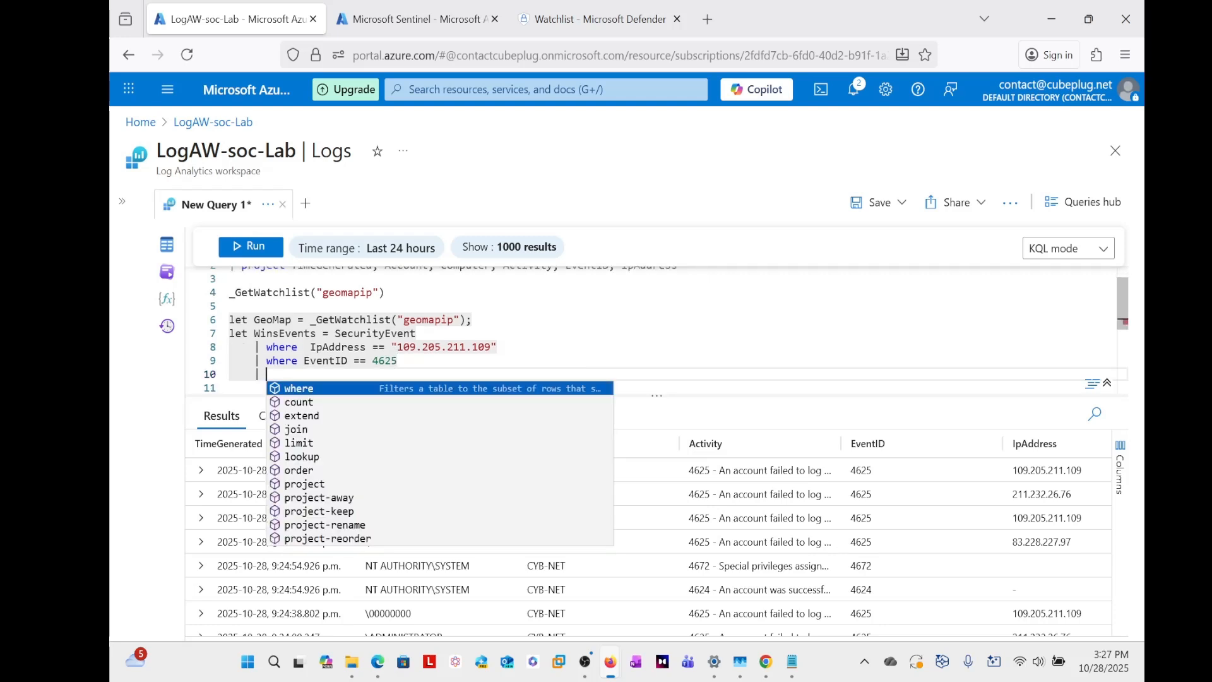
text(order by)
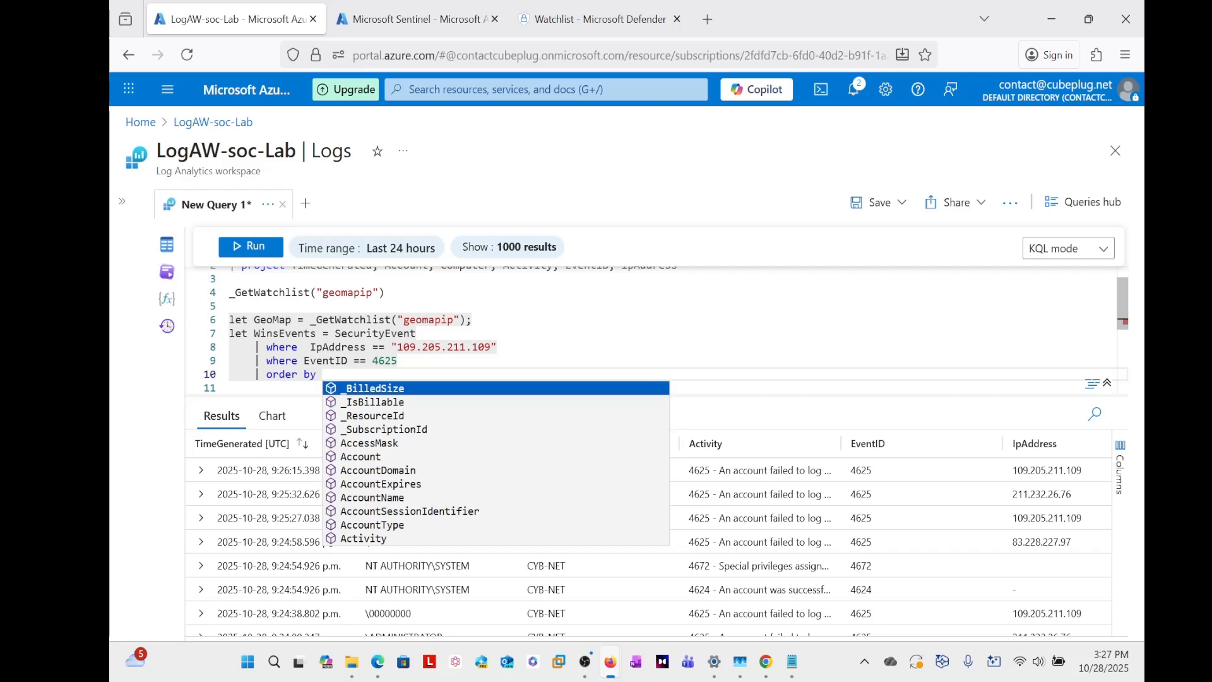
text( Tim)
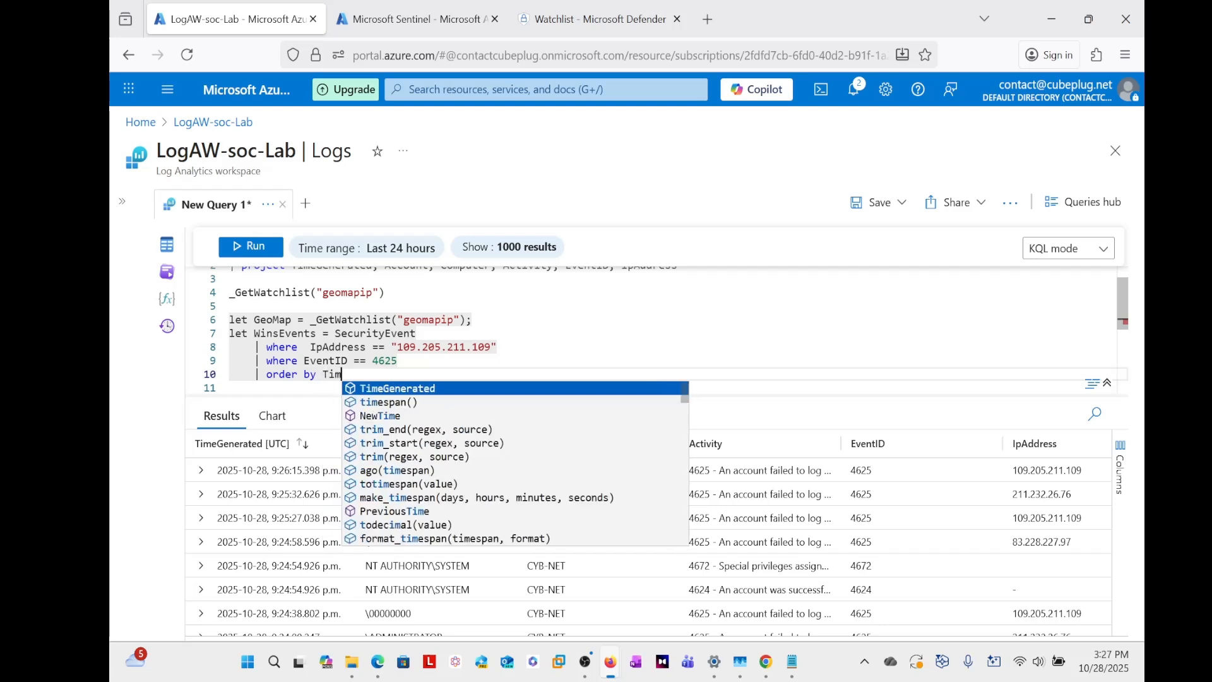
key(Down)
key(Up)
key(Tab)
text(de)
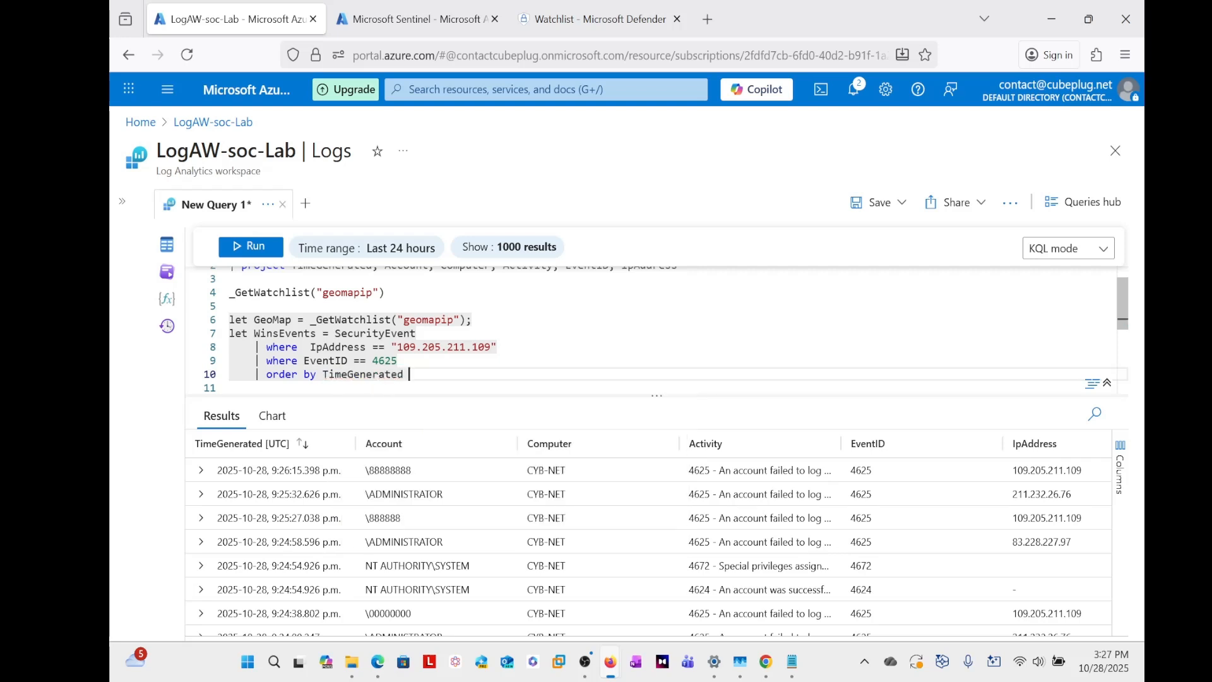
text(sc)
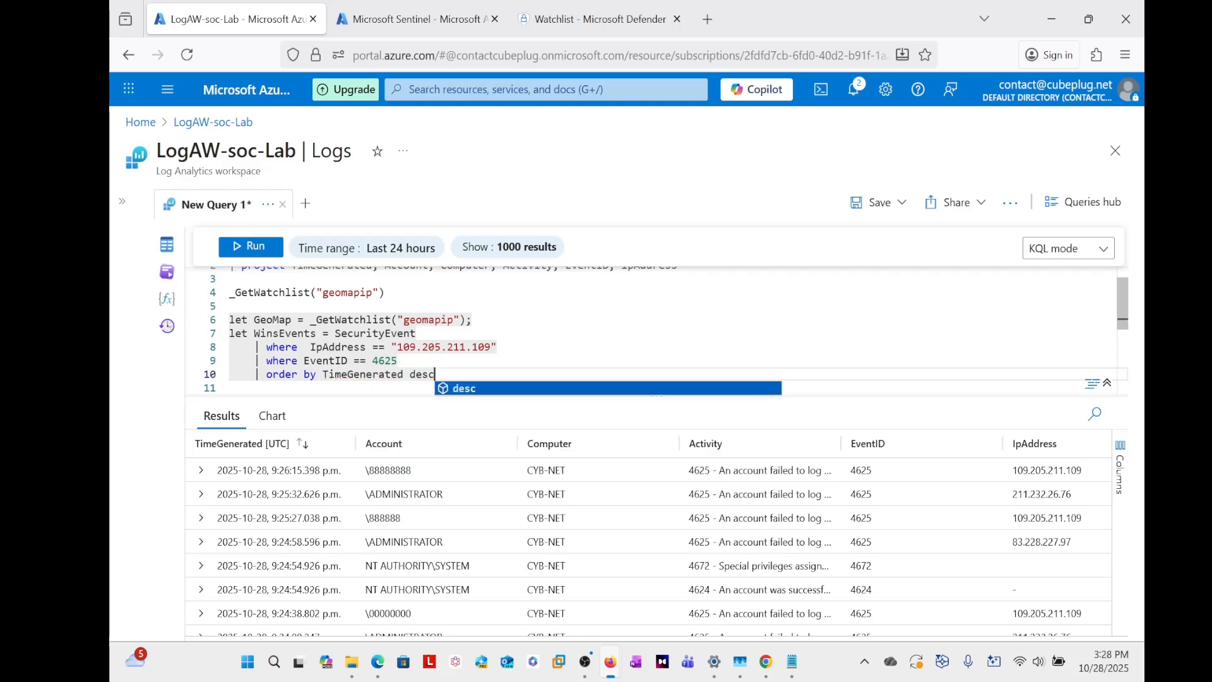
key(Escape)
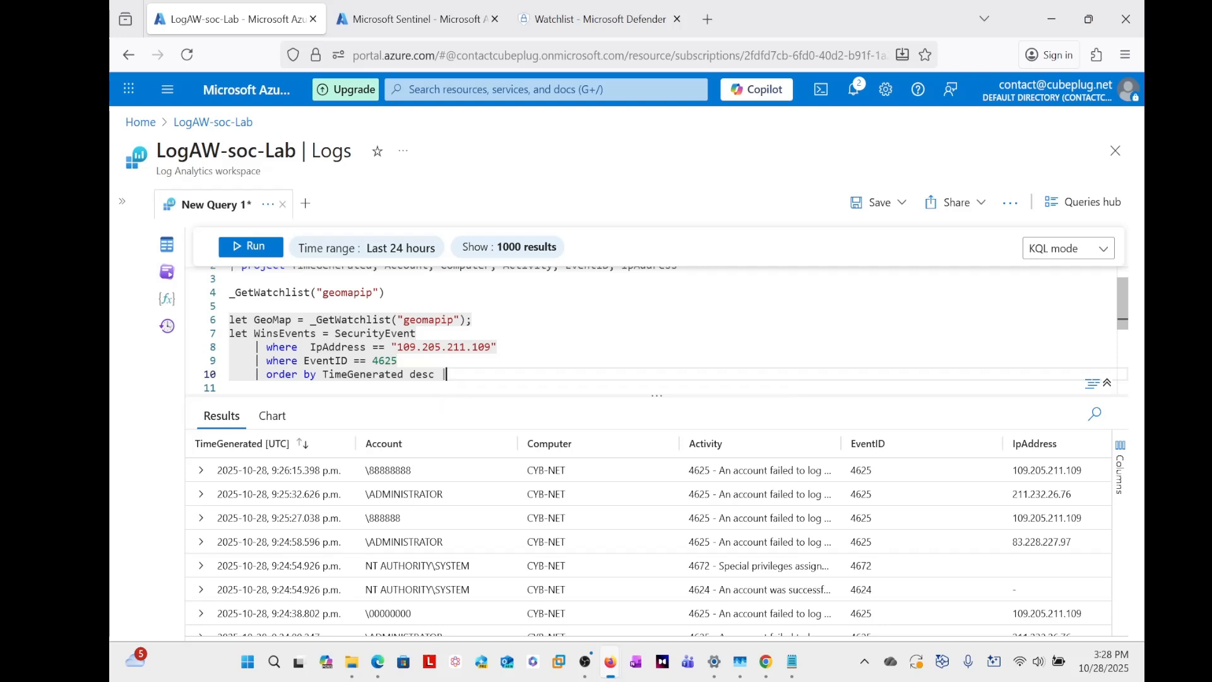
- Add an evaluate clause on a new line under the sort, calling the ipv4_lookup plugin with its arguments left blank
key(Return)
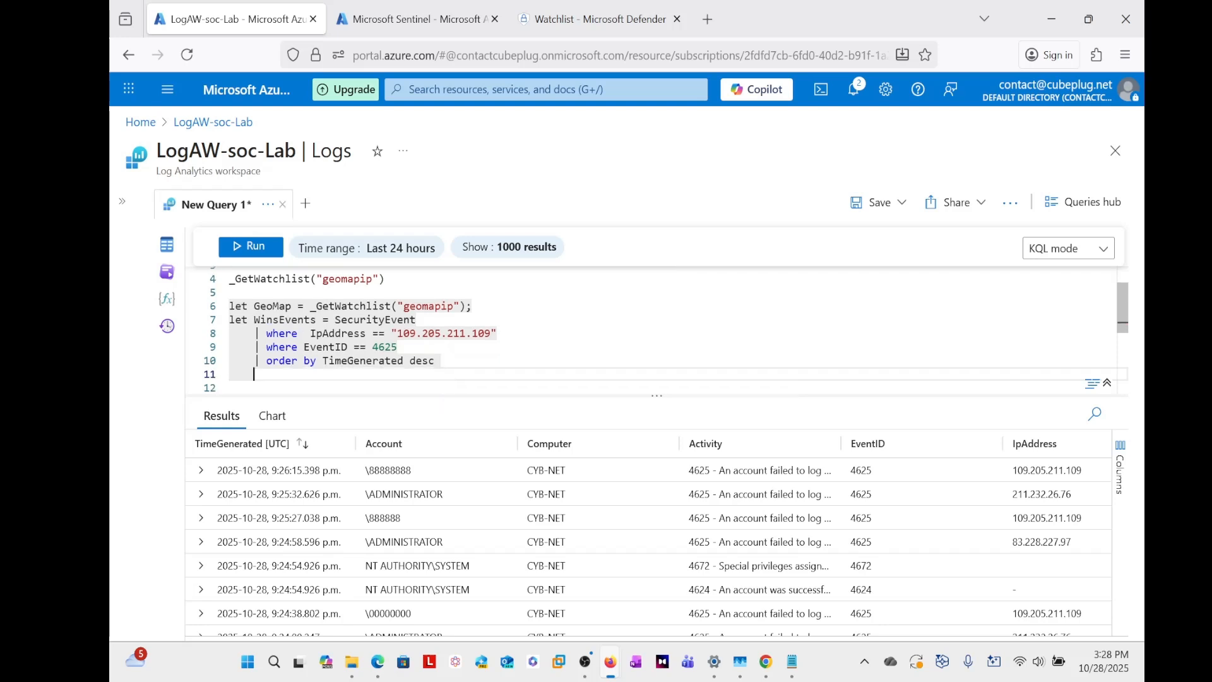
text(| )
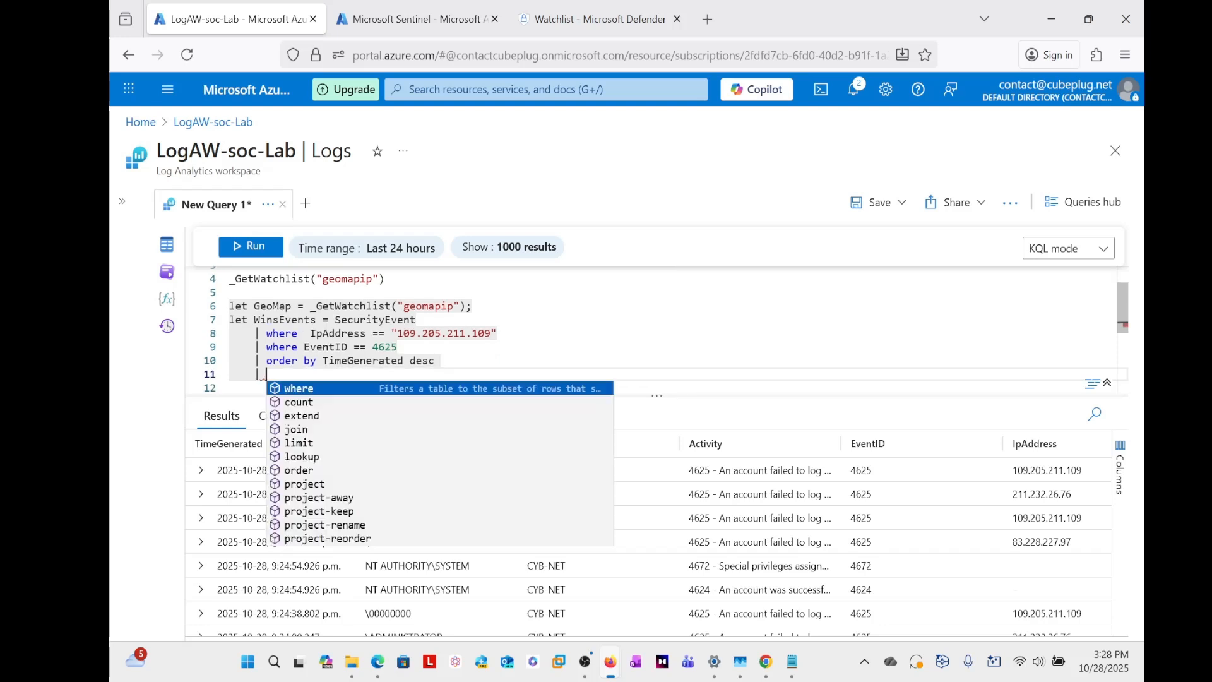
text(eva)
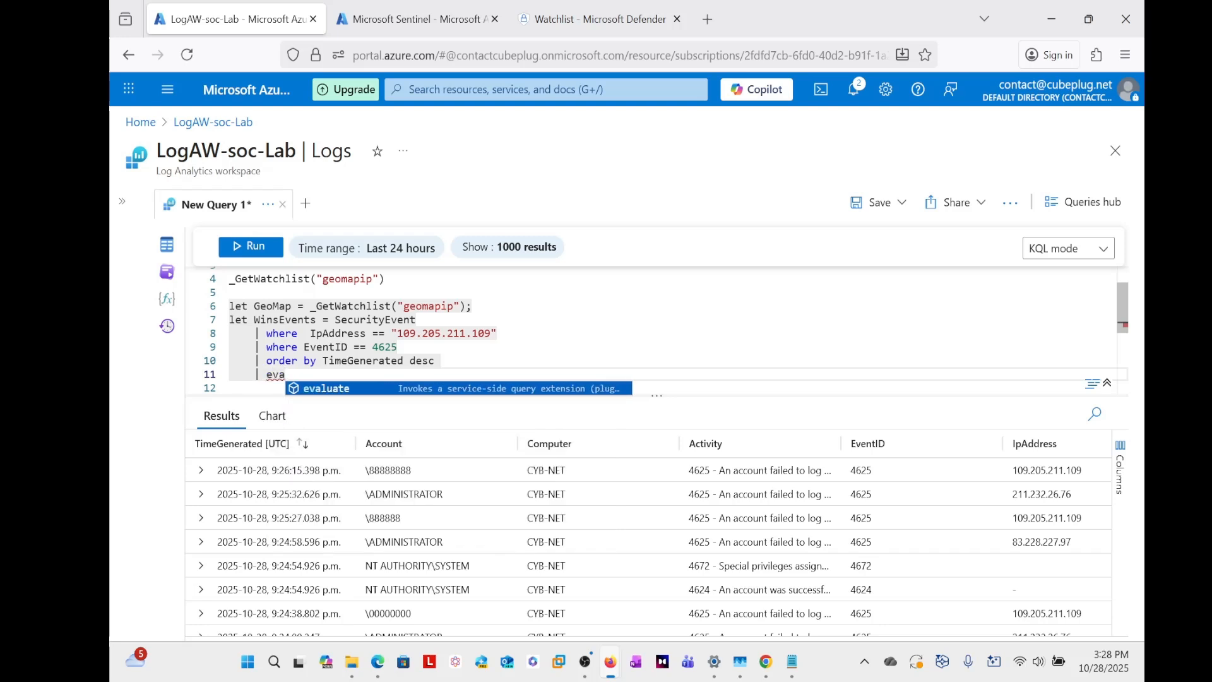
key(Tab)
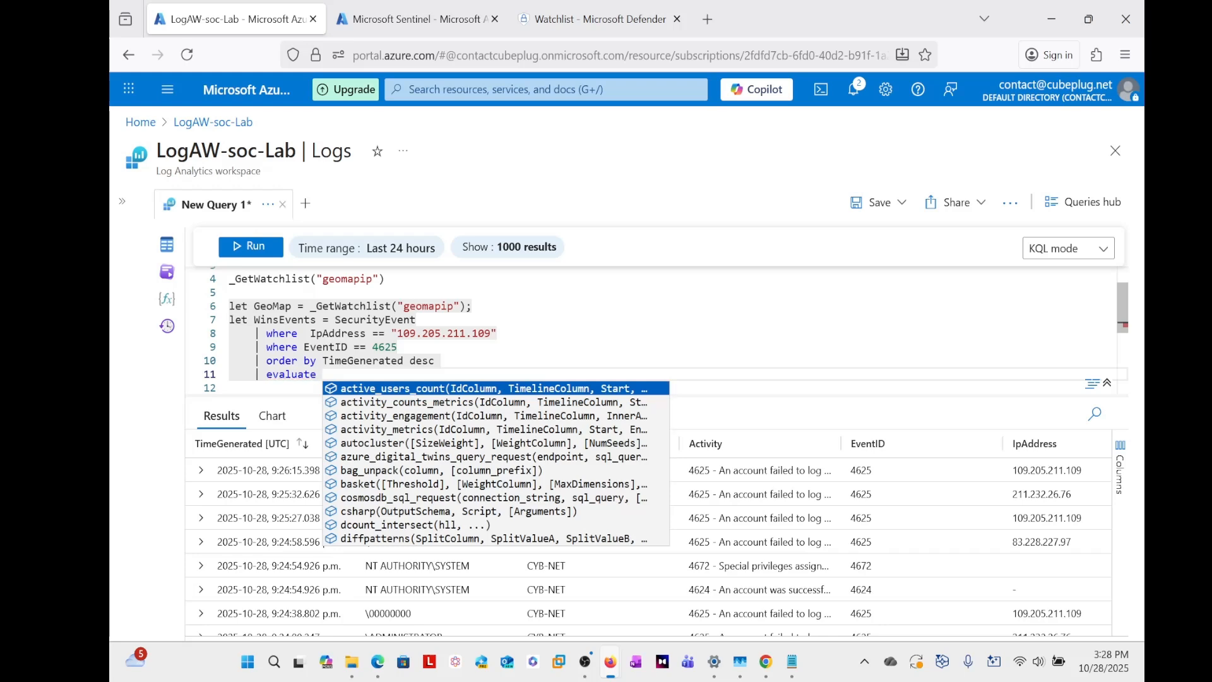
text(ip)
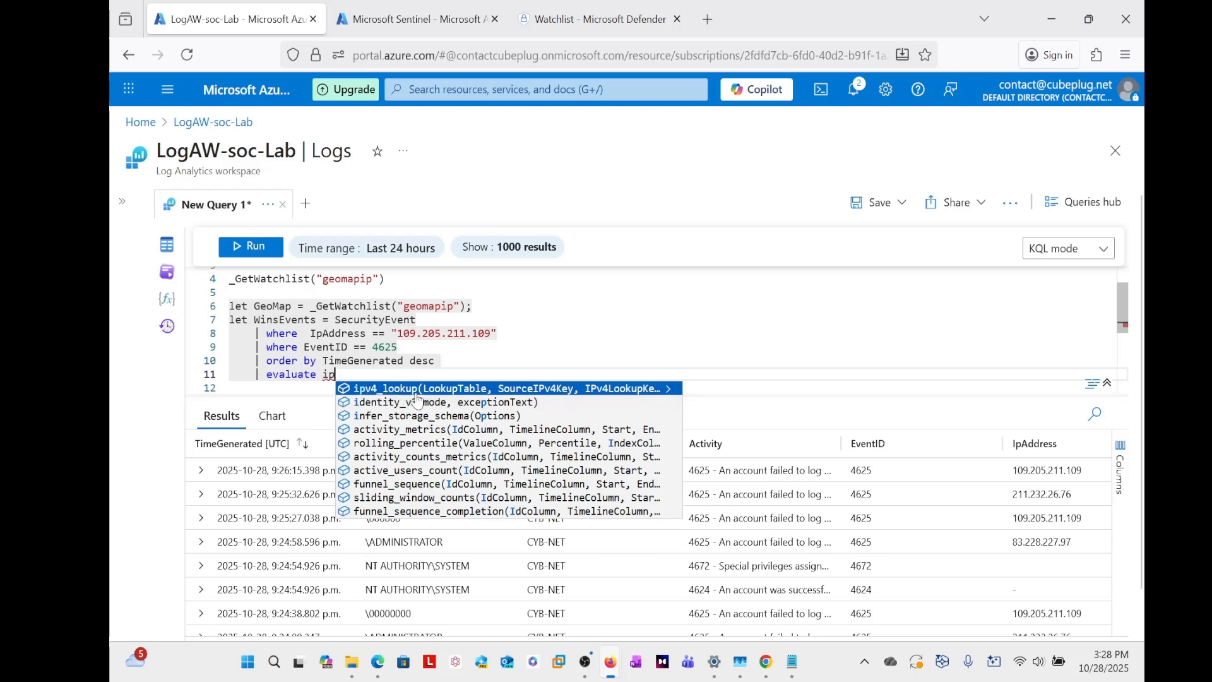
key(Left)
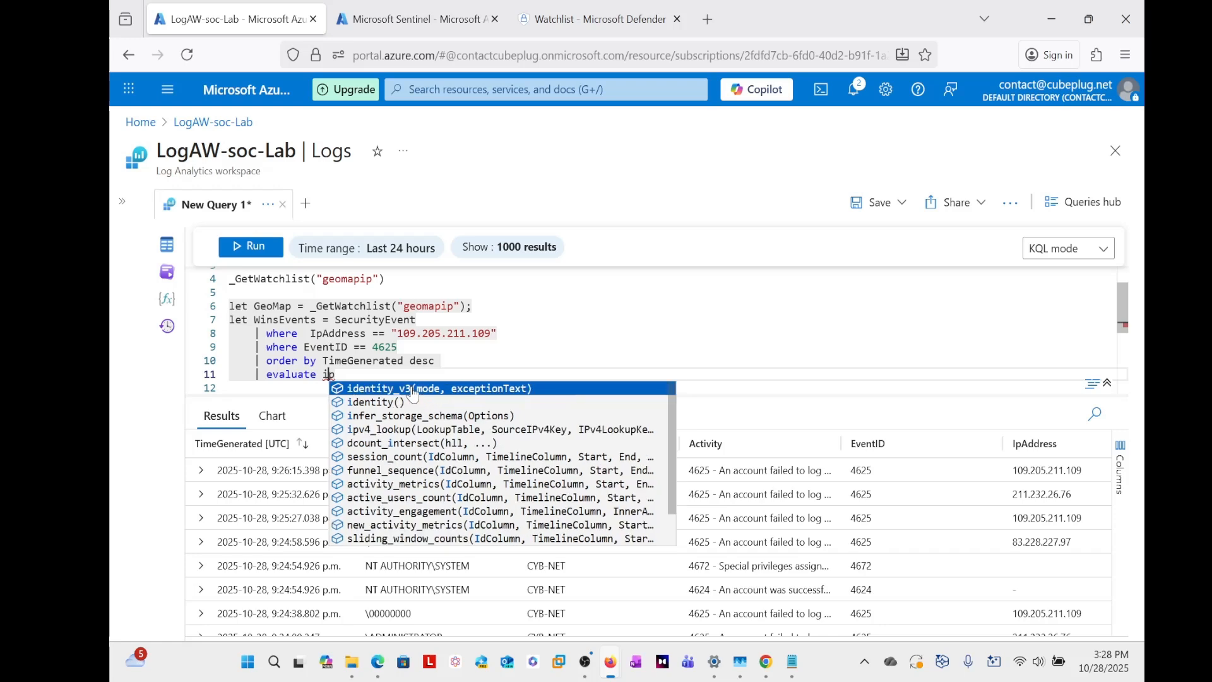
key(Right)
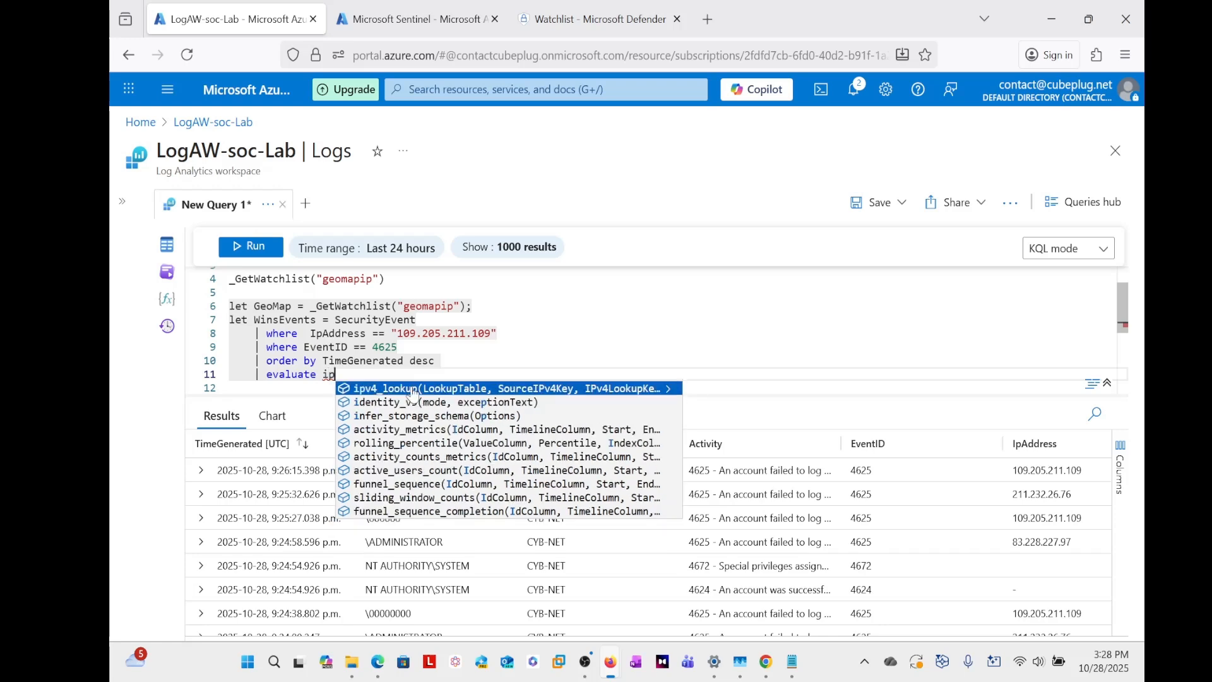
click(413, 389)
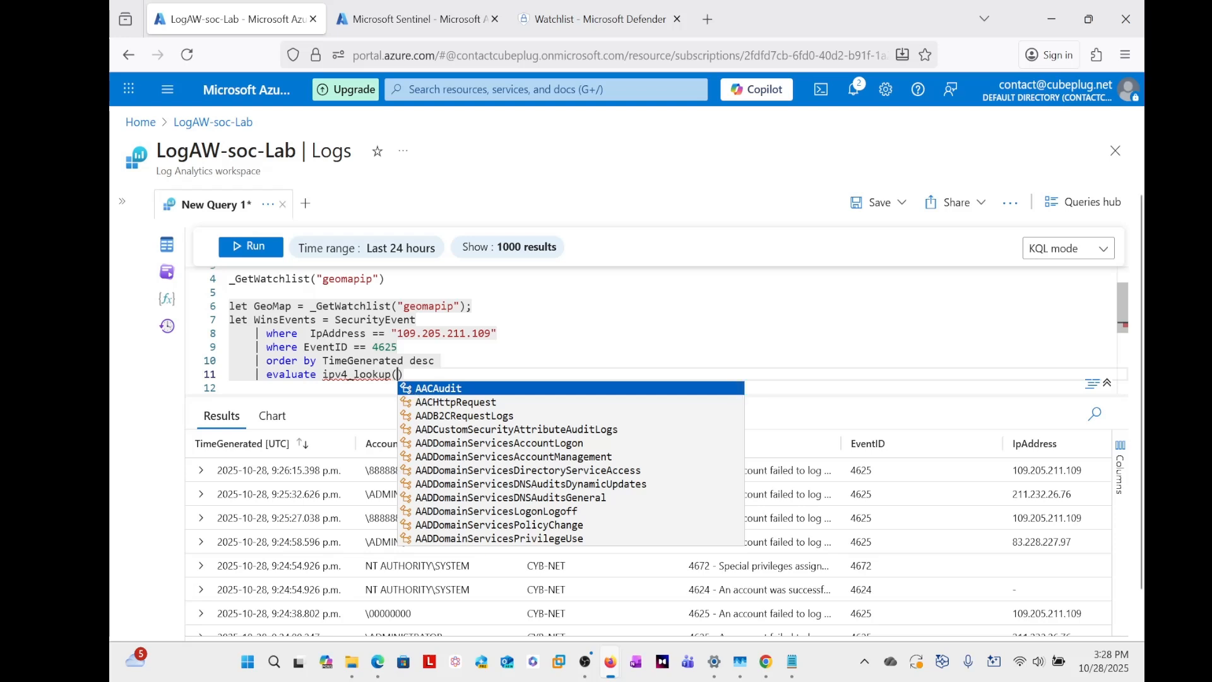
- Enter GeoMap as the lookup table and IpAddress as the source key in the ipv4_lookup call
text(Ge)
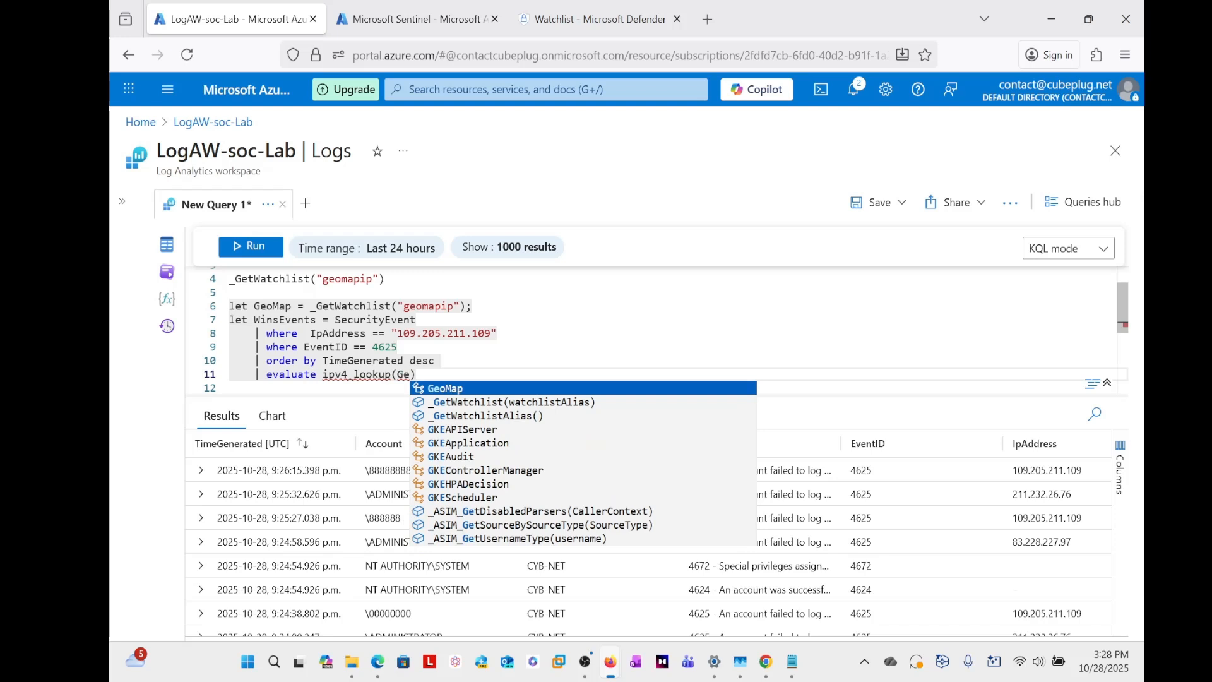
key(Tab)
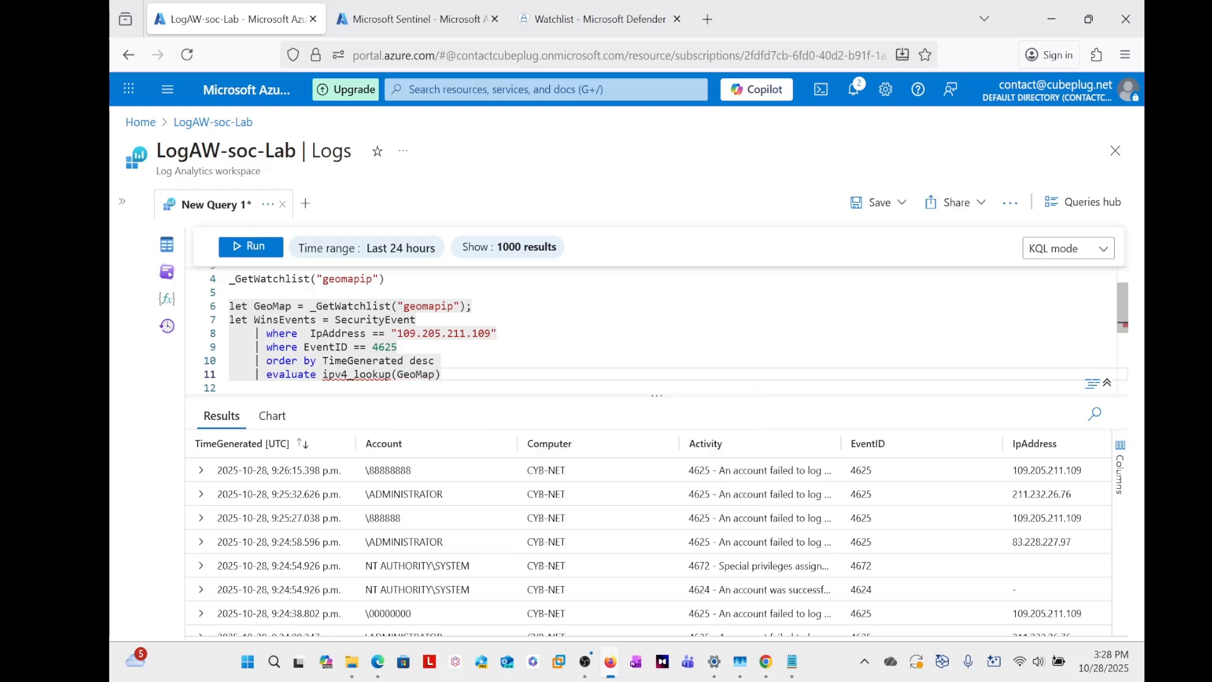
text(, )
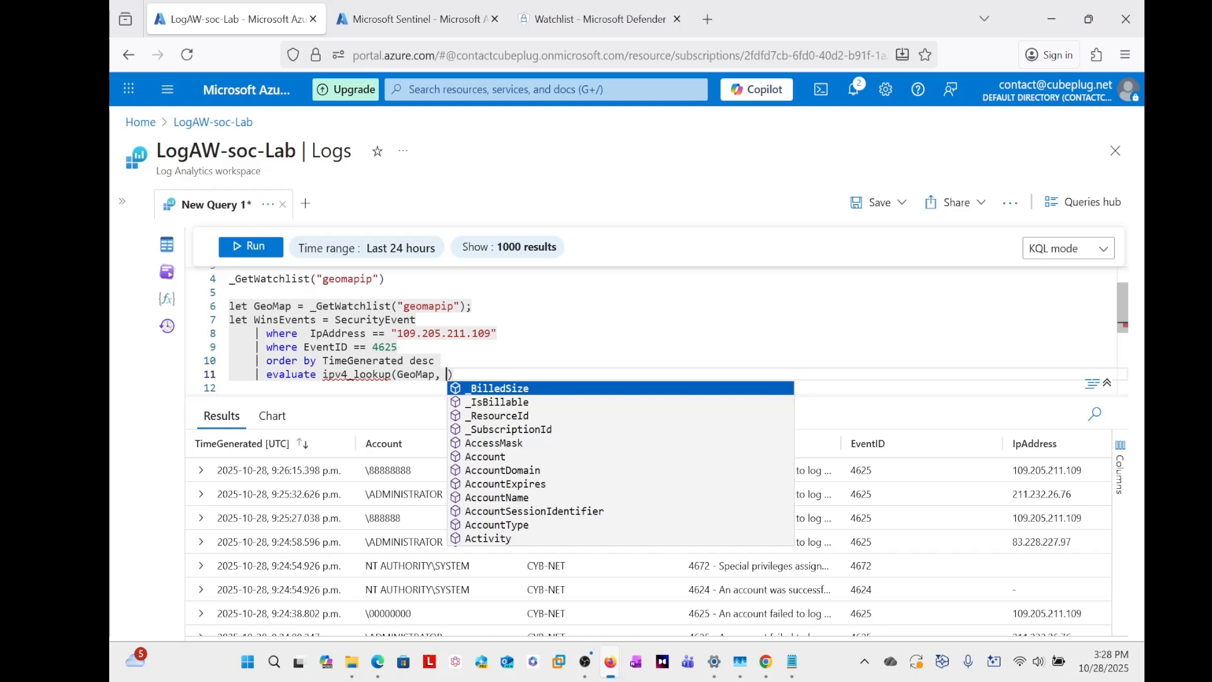
text(I)
key(Down)
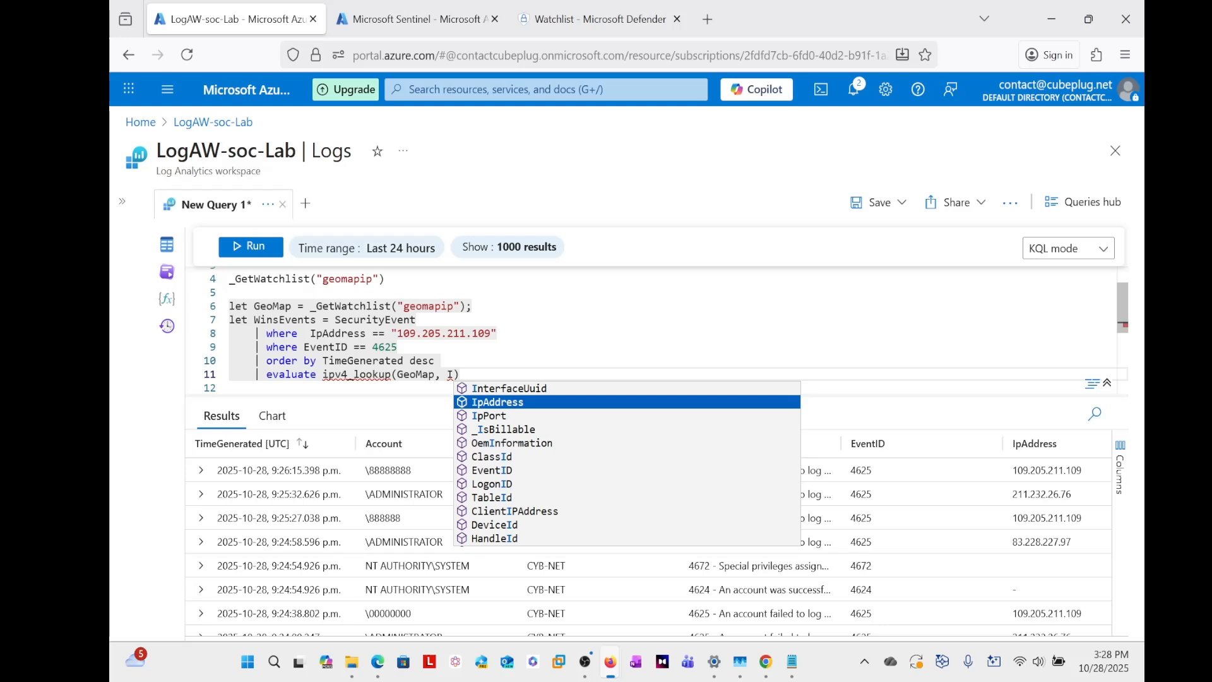
key(Return)
text(, )
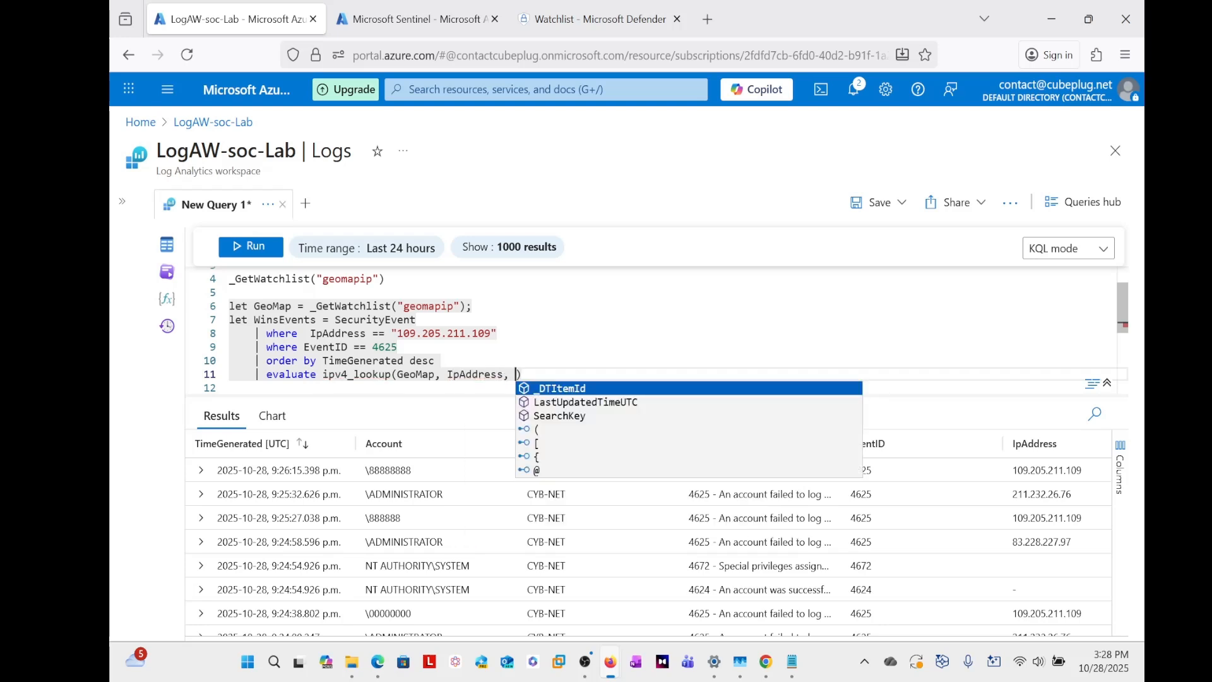
text(Ne)
- Enter network as the third ipv4_lookup argument and end the WinsEvents let statement with a semicolon
key(BackSpace)
key(BackSpace)
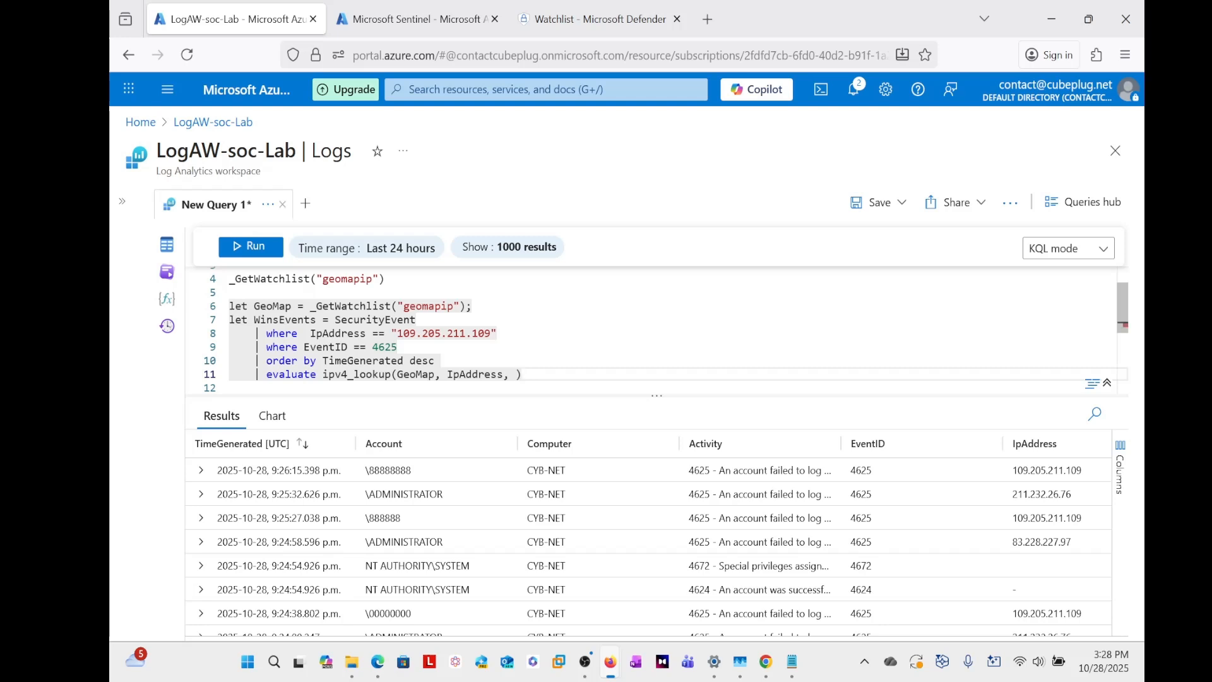
text(network);)
key(Return)
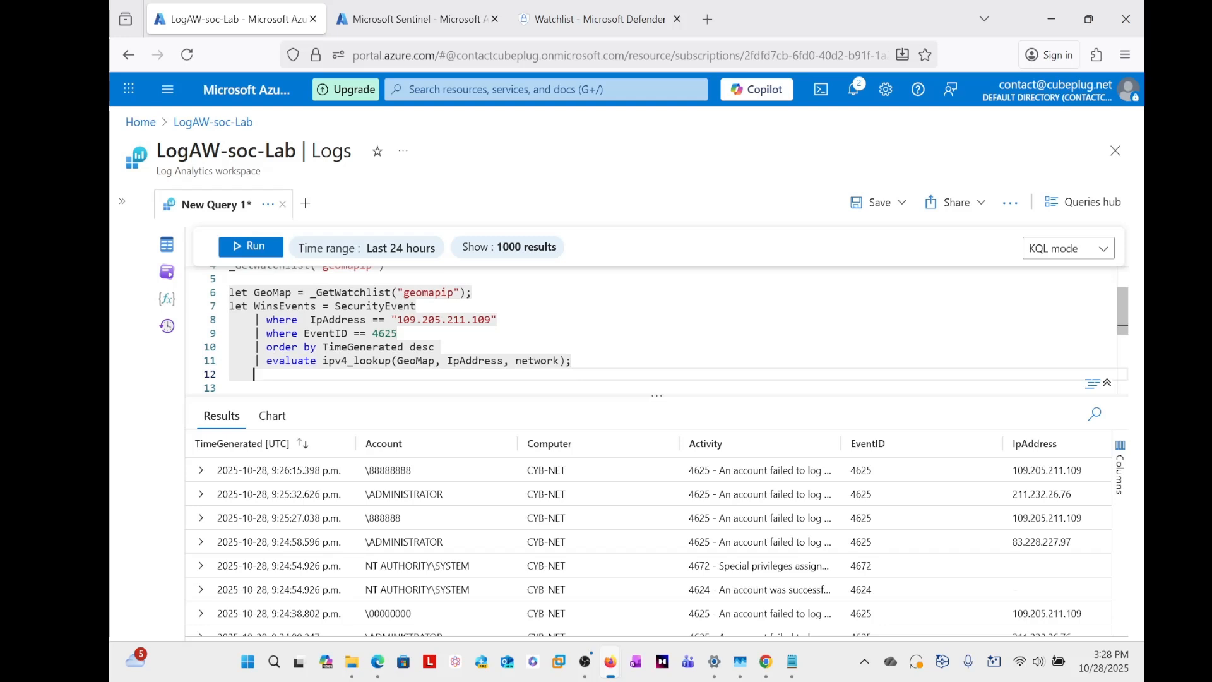
- Reference the WinsEvents variable on an unindented line below its let statement and start an empty pipe line beneath it
key(BackSpace)
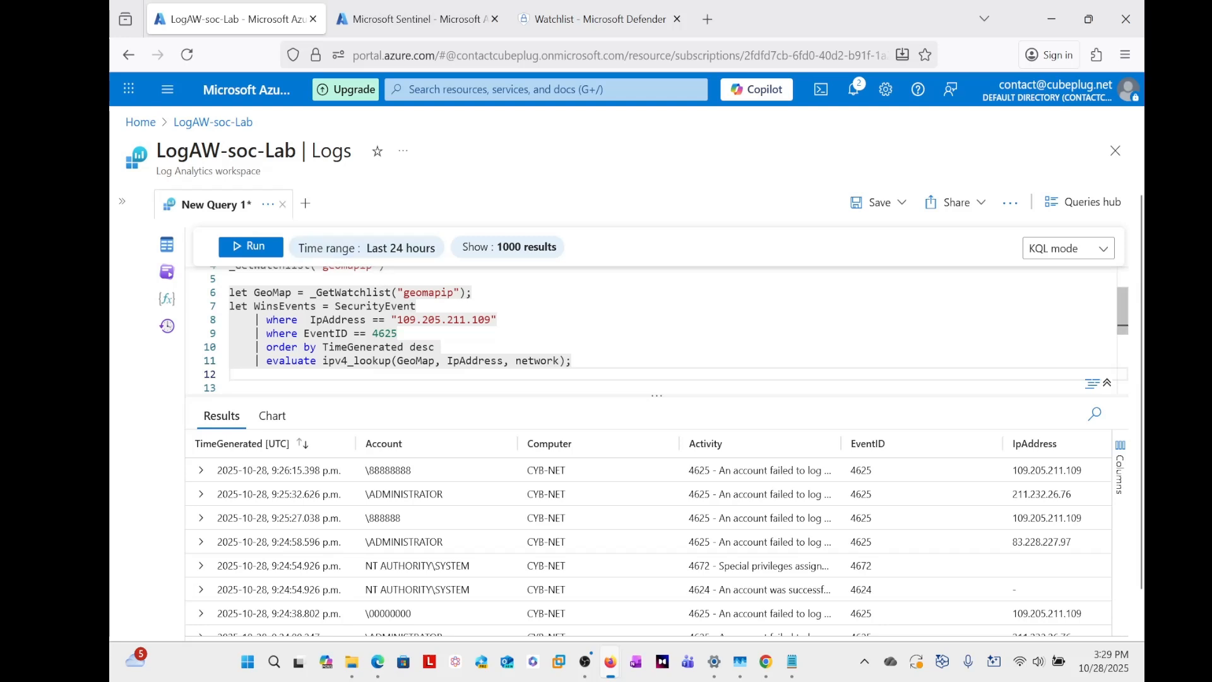
text(in)
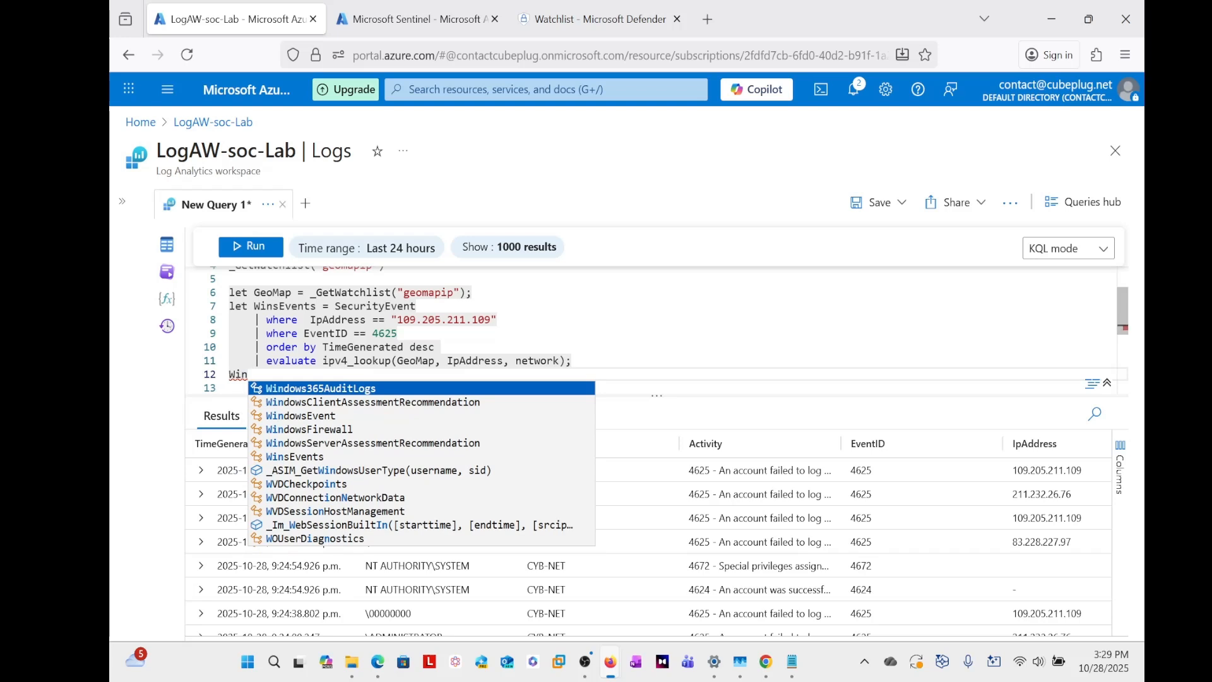
key(Down)
key(Down)
key(Down)
key(Down)
key(Down)
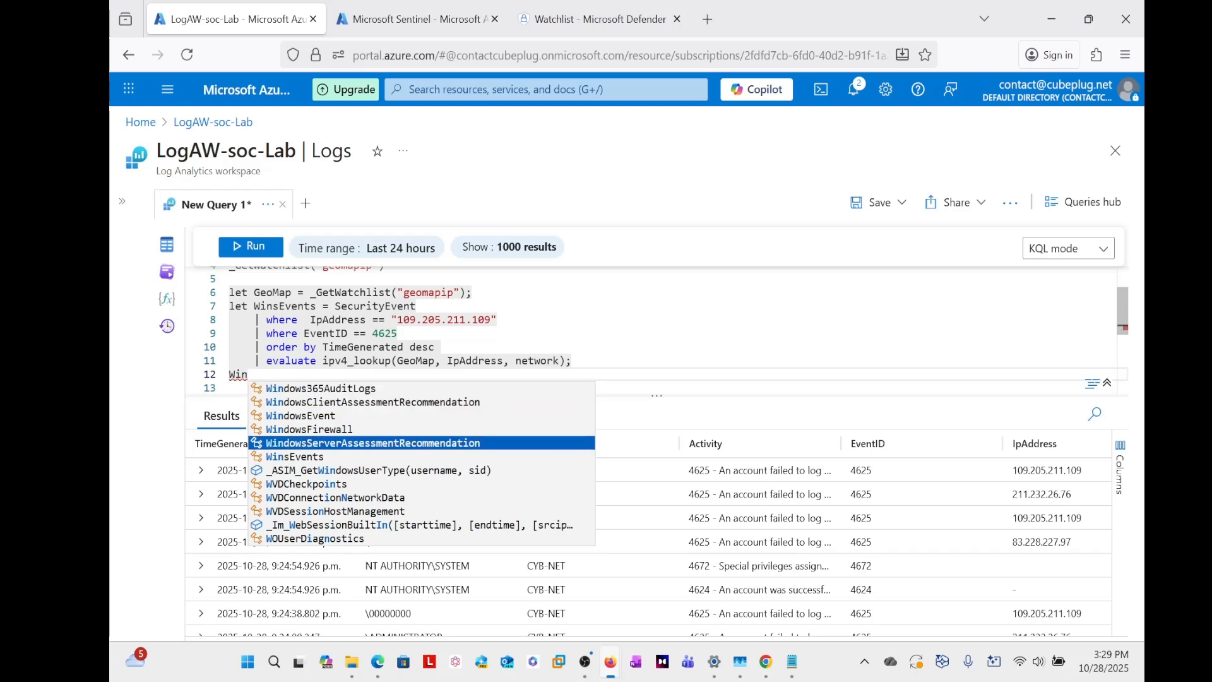
key(Return)
key(Return)
text(|)
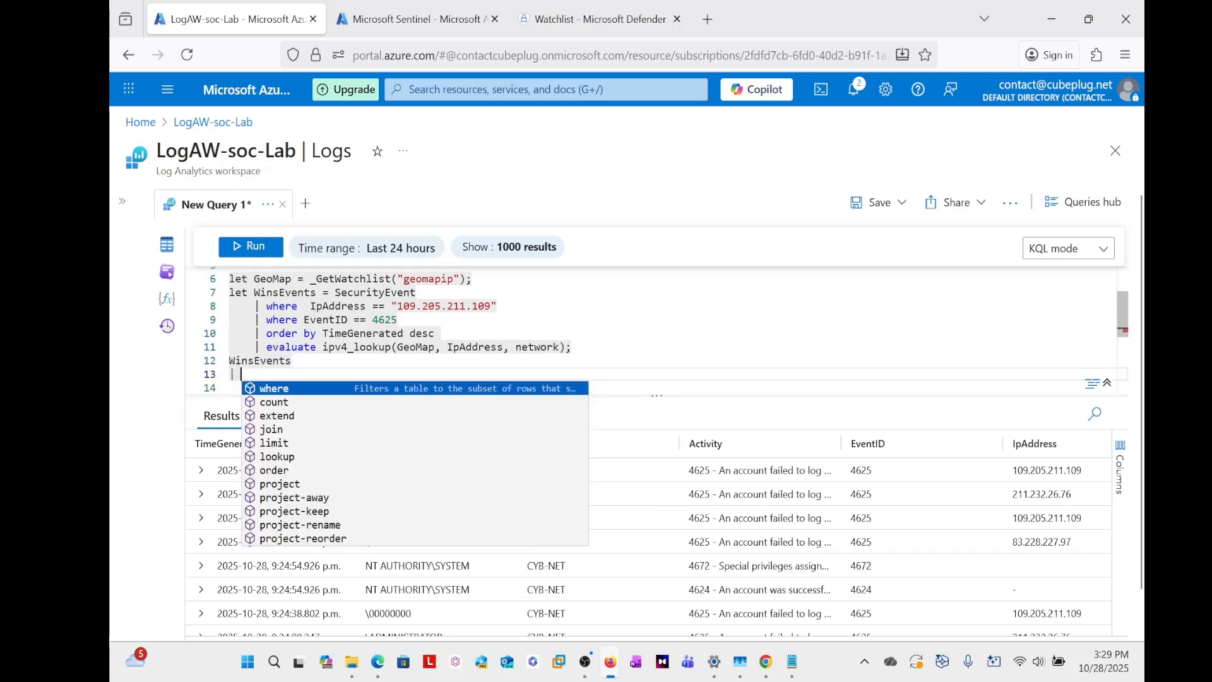
- Enlarge the query editor and run only the statements from let GeoMap through WinsEvents, leaving out the trailing pipe
click(293, 360)
scroll(657, 328, up, 1)
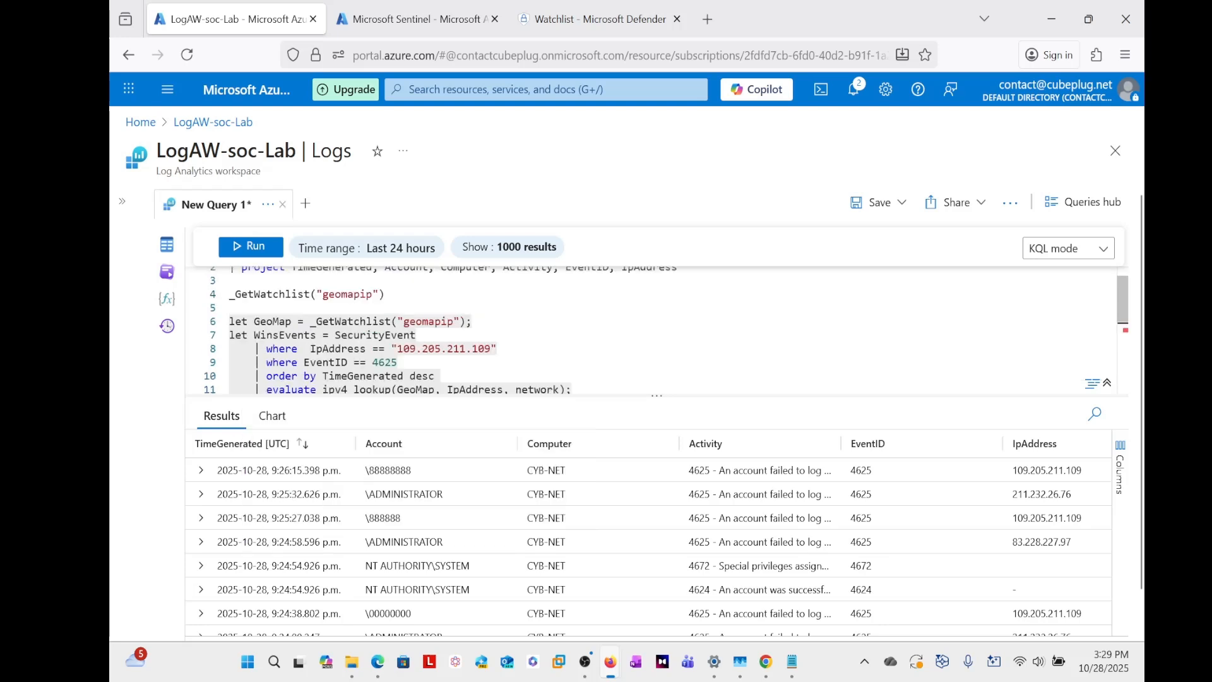
scroll(656, 328, down, 1)
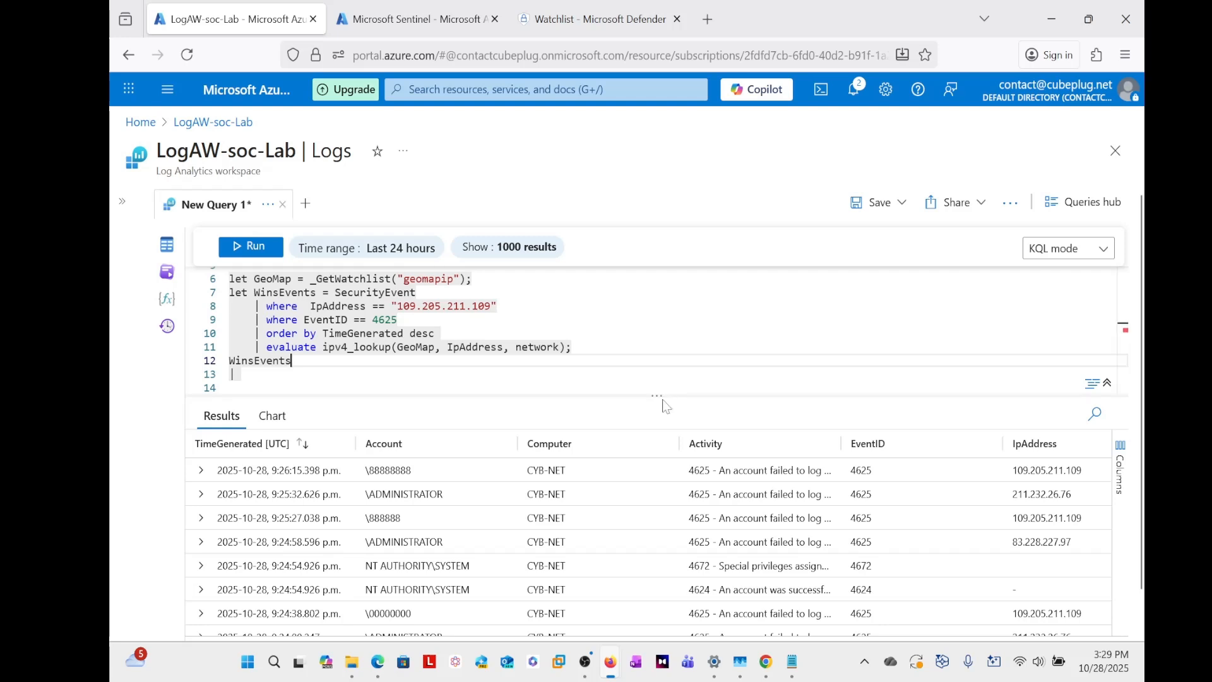
drag(660, 395, 661, 441)
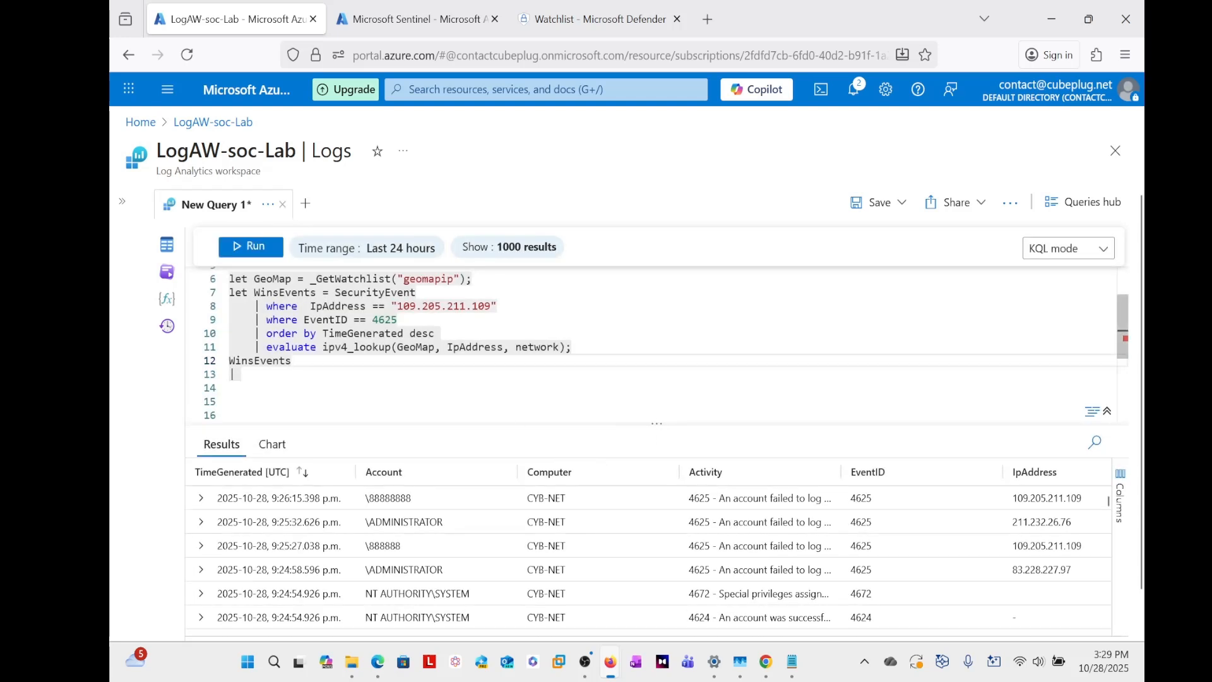
scroll(657, 344, up, 1)
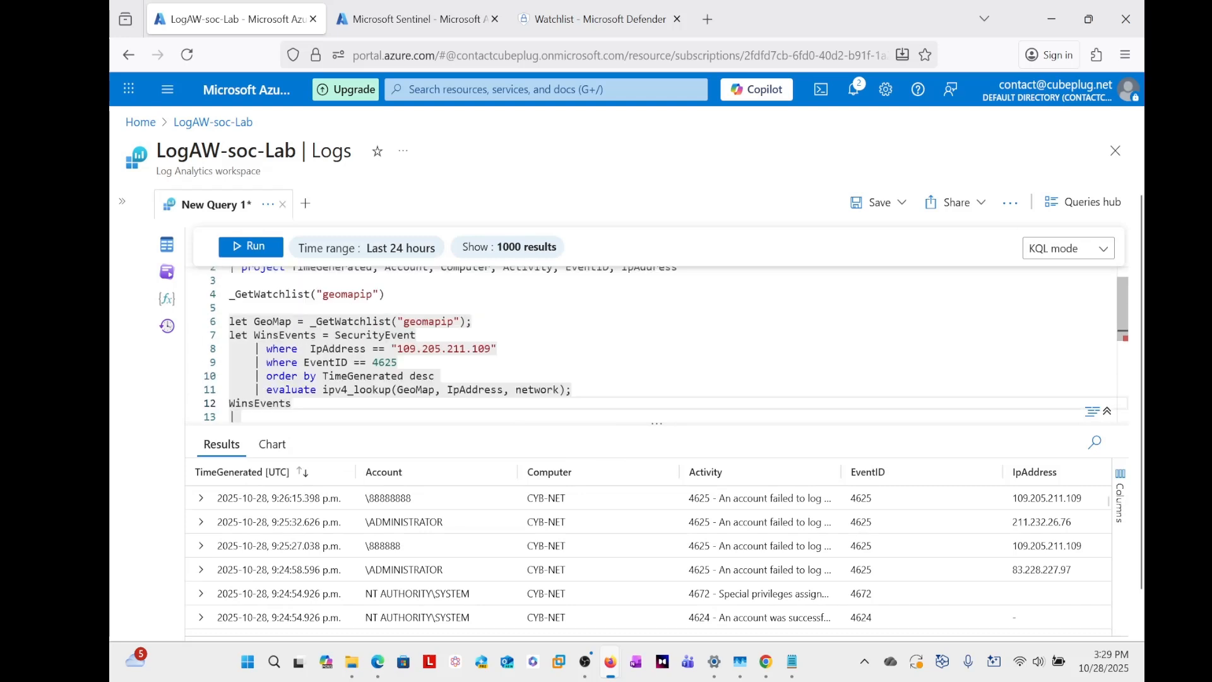
key(shift+Up)
key(shift+Up)
key(shift+Up)
key(shift+Up)
key(shift+Up)
key(shift+Up)
key(shift+Up)
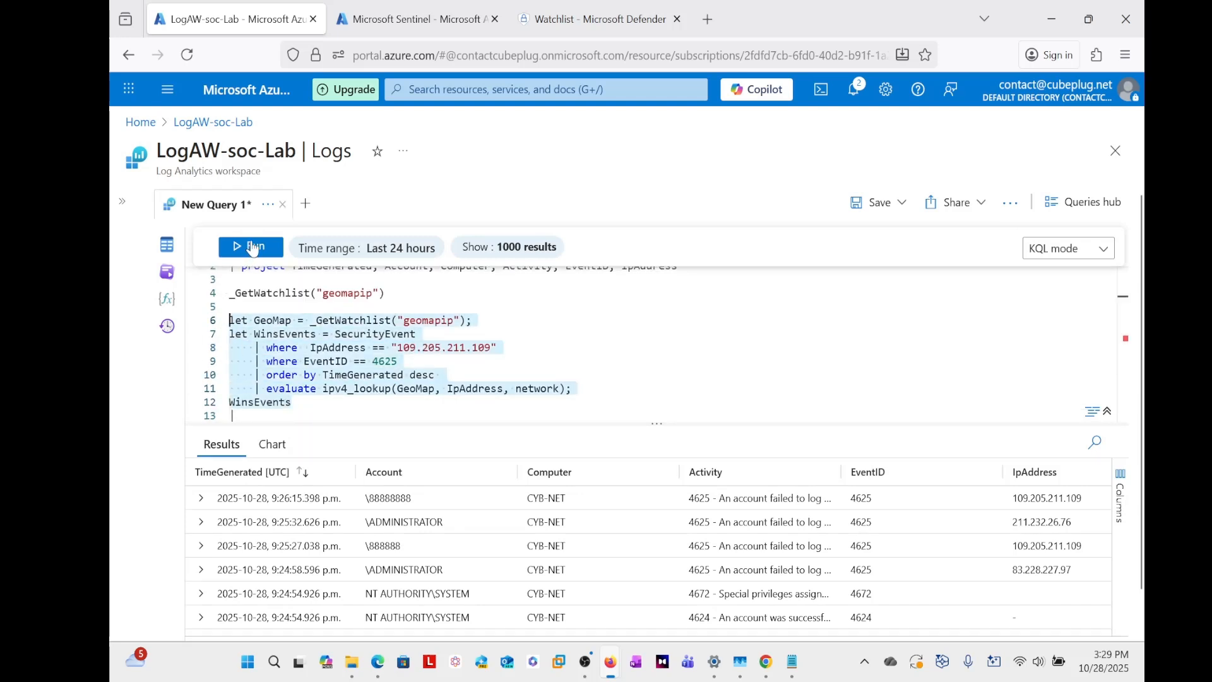
key(shift+Return)
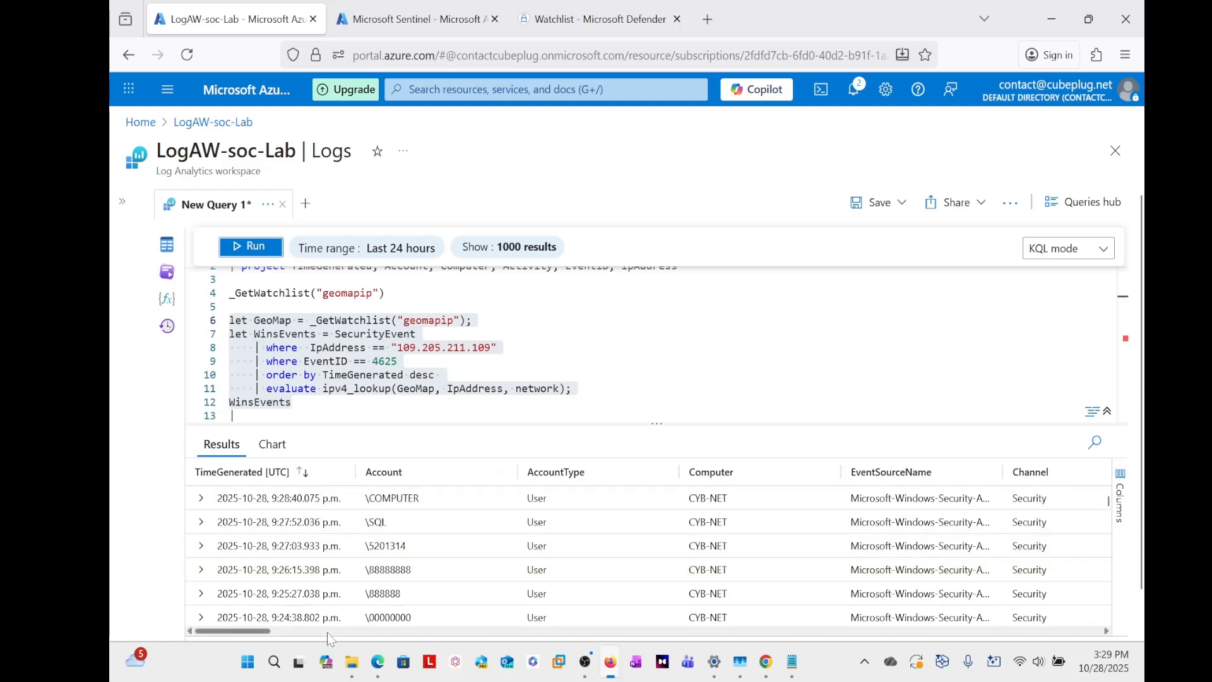
- Examine the result columns from EventID and IpAddress across to city, country, latitude, longitude and network, widening the Activity column
drag(268, 632, 377, 637)
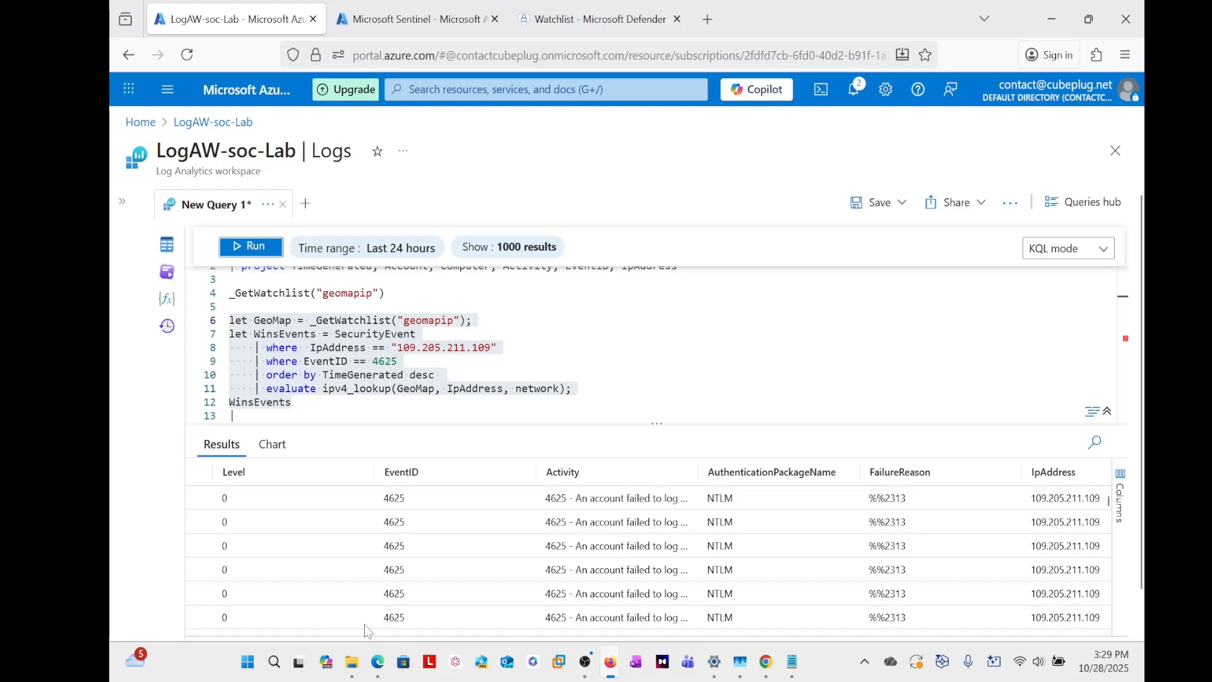
drag(369, 636, 383, 636)
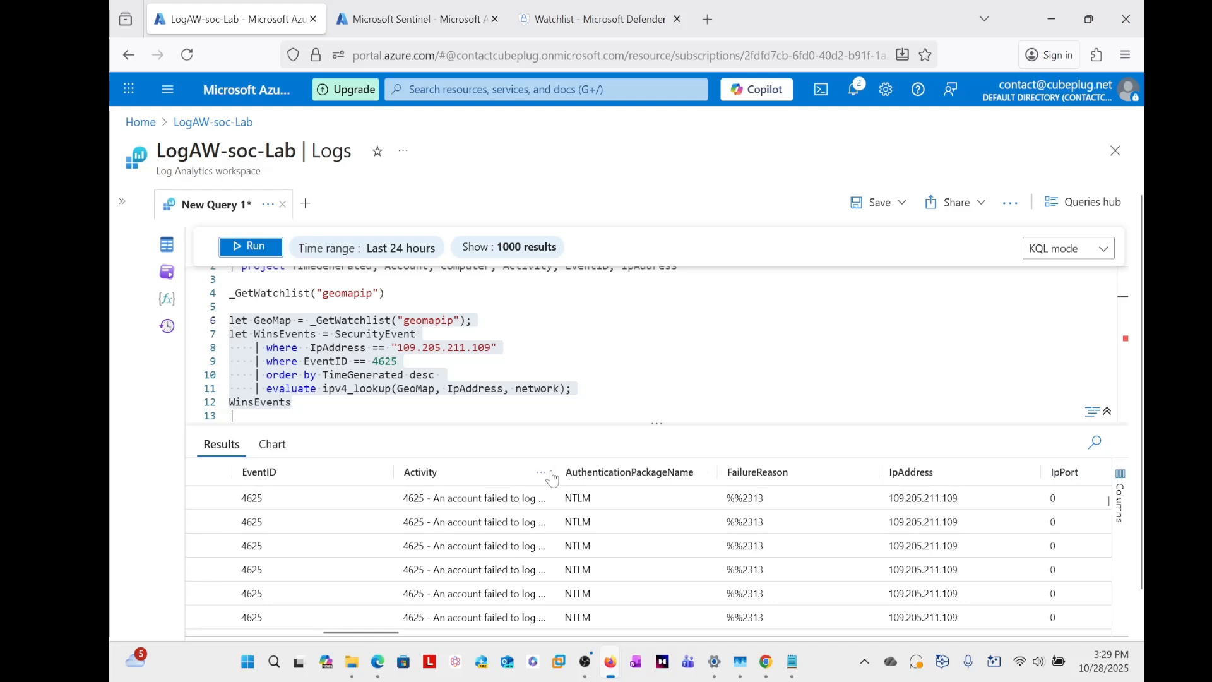
drag(556, 475, 611, 471)
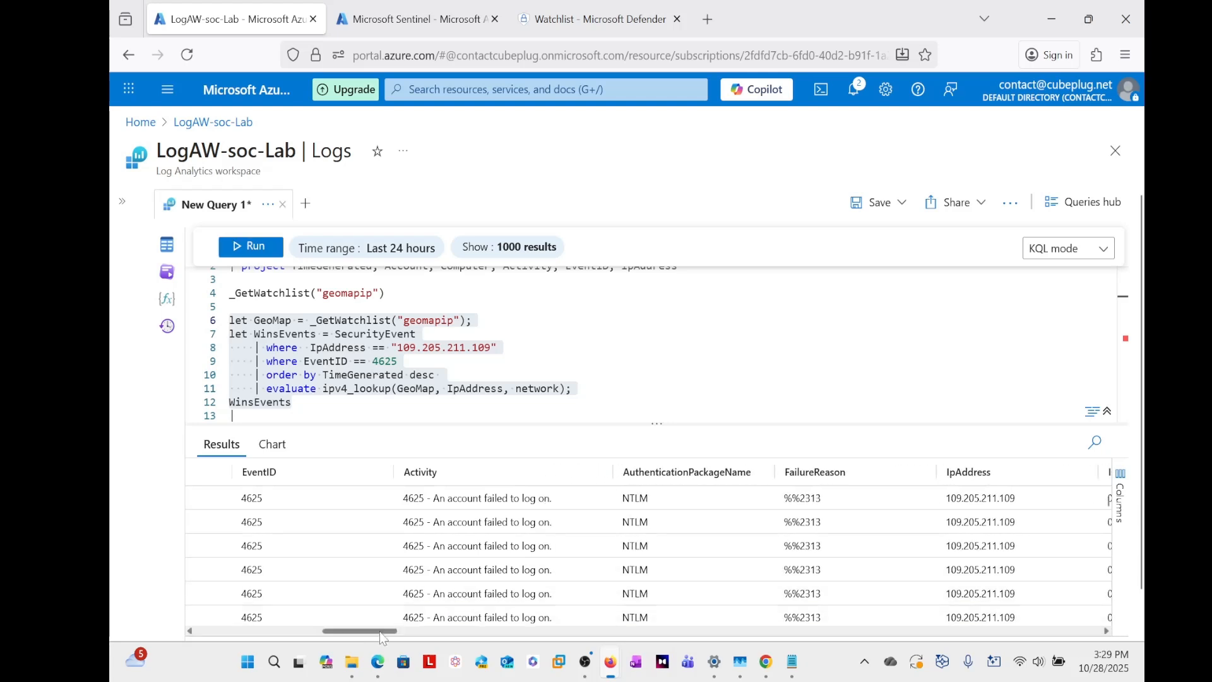
drag(379, 634, 435, 636)
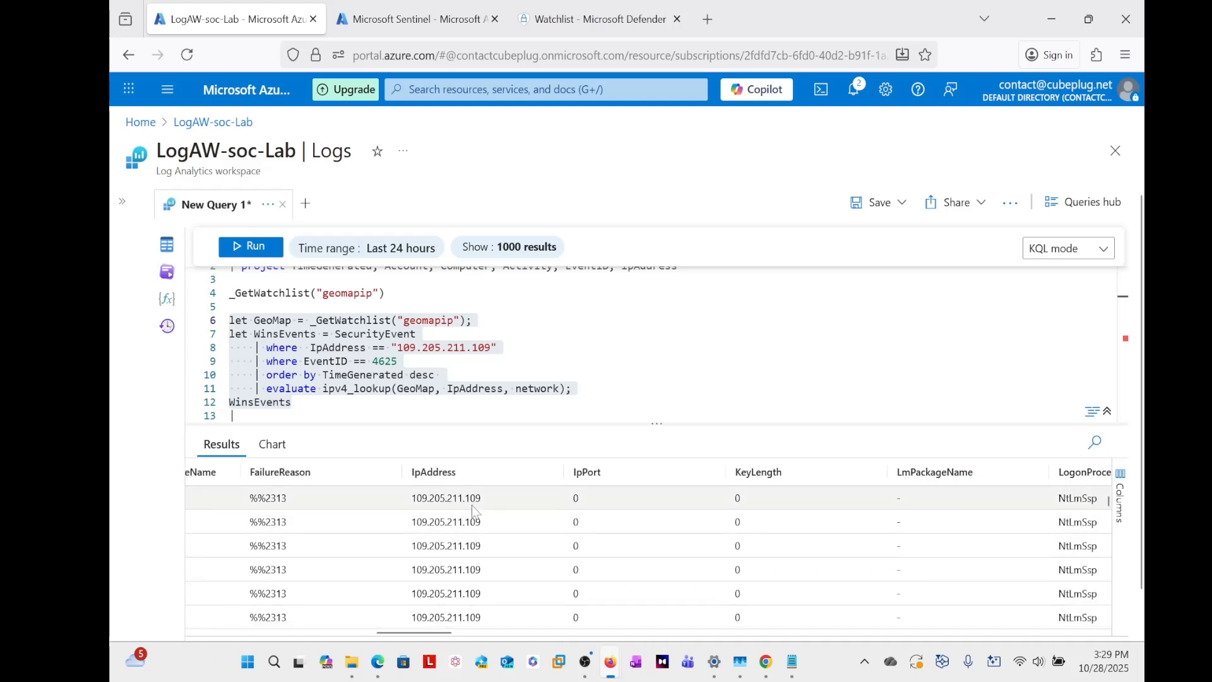
drag(436, 635, 1054, 628)
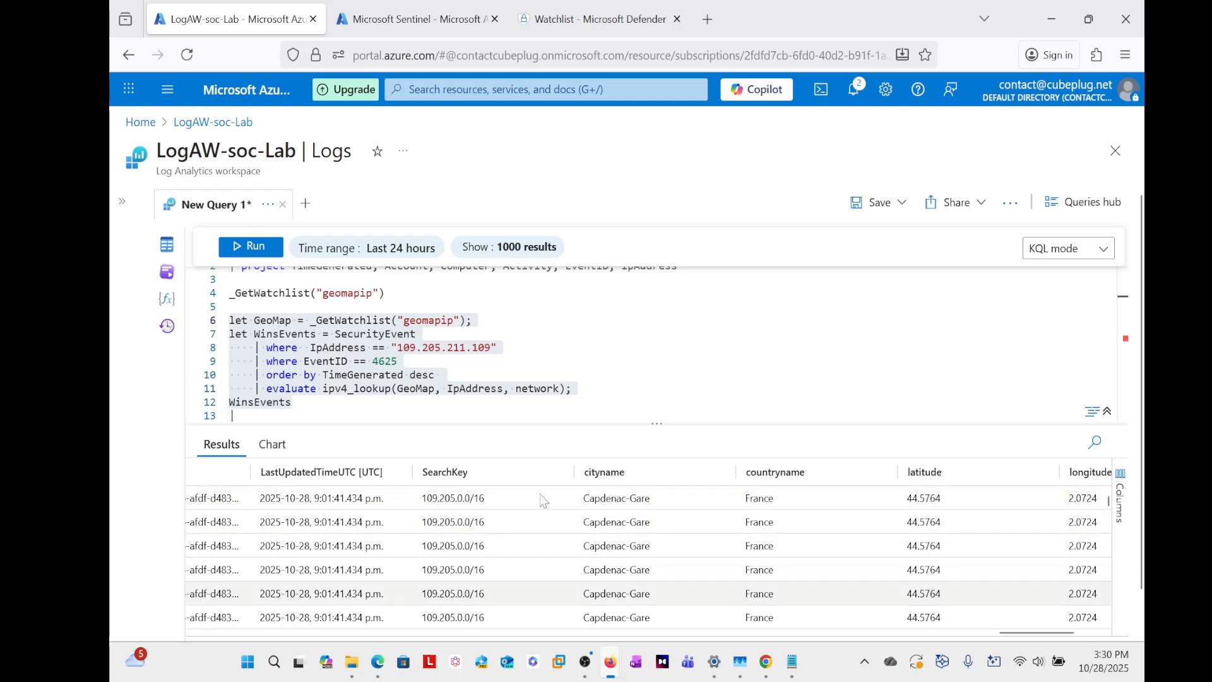
drag(1013, 631, 1039, 632)
scroll(1024, 528, down, 2)
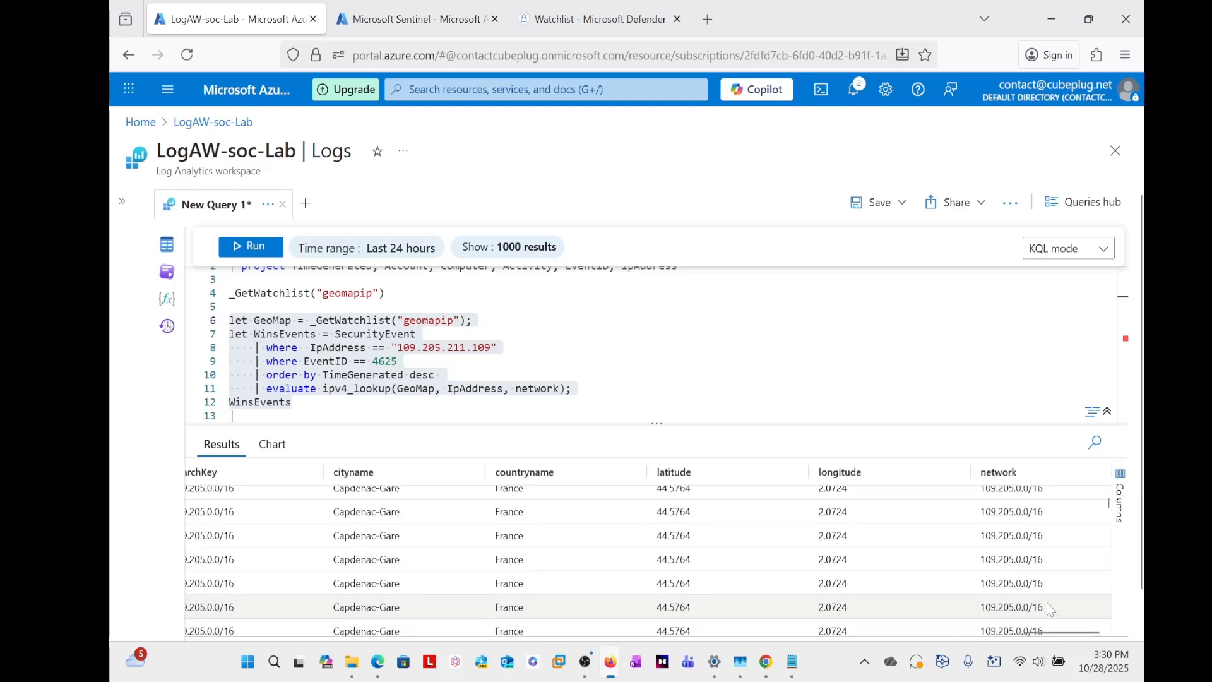
drag(1054, 632, 975, 631)
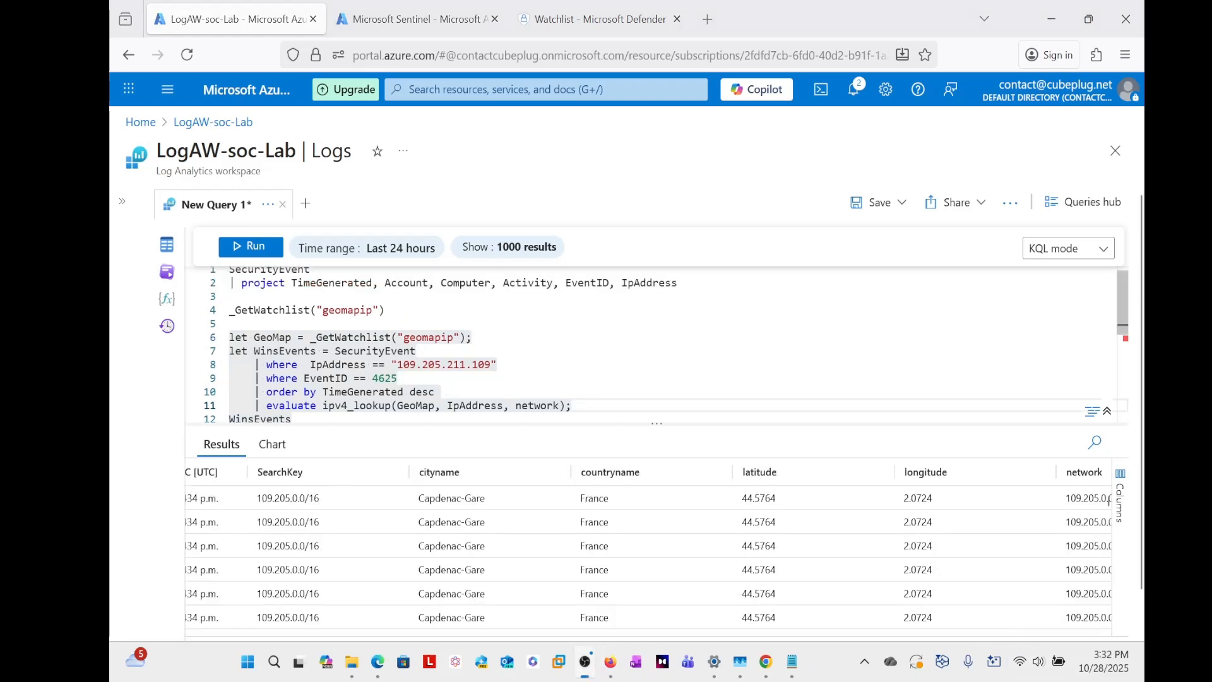
scroll(656, 344, up, 1)
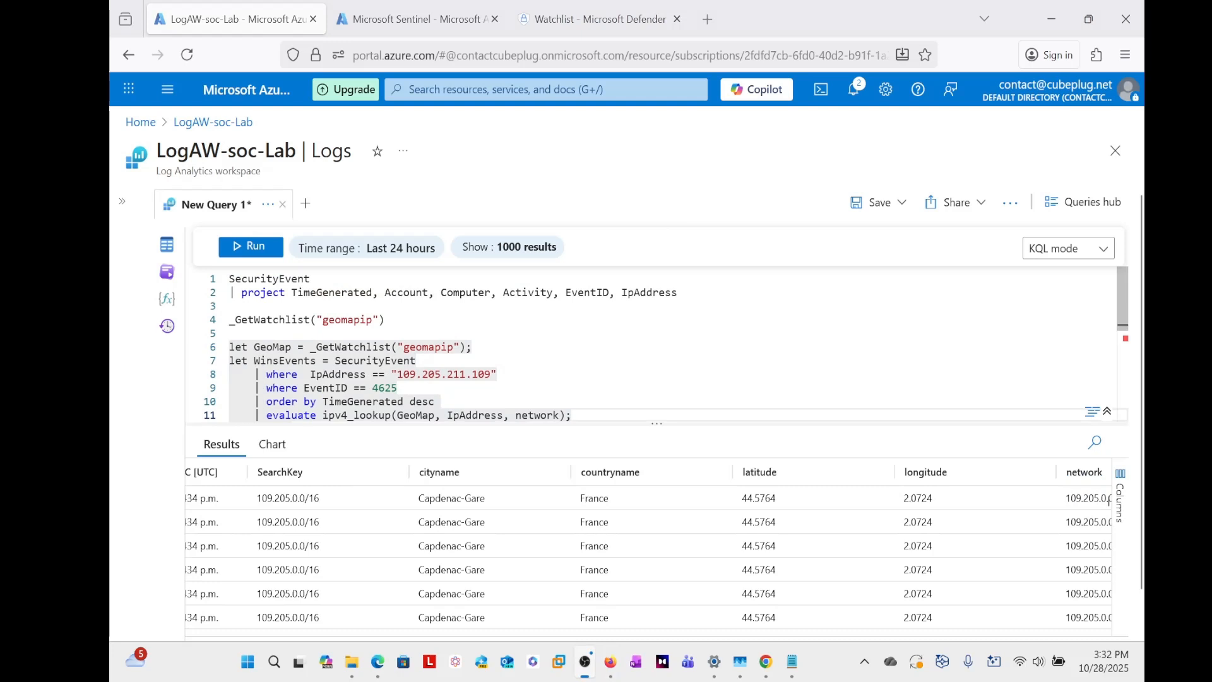
drag(678, 292, 248, 292)
click(386, 320)
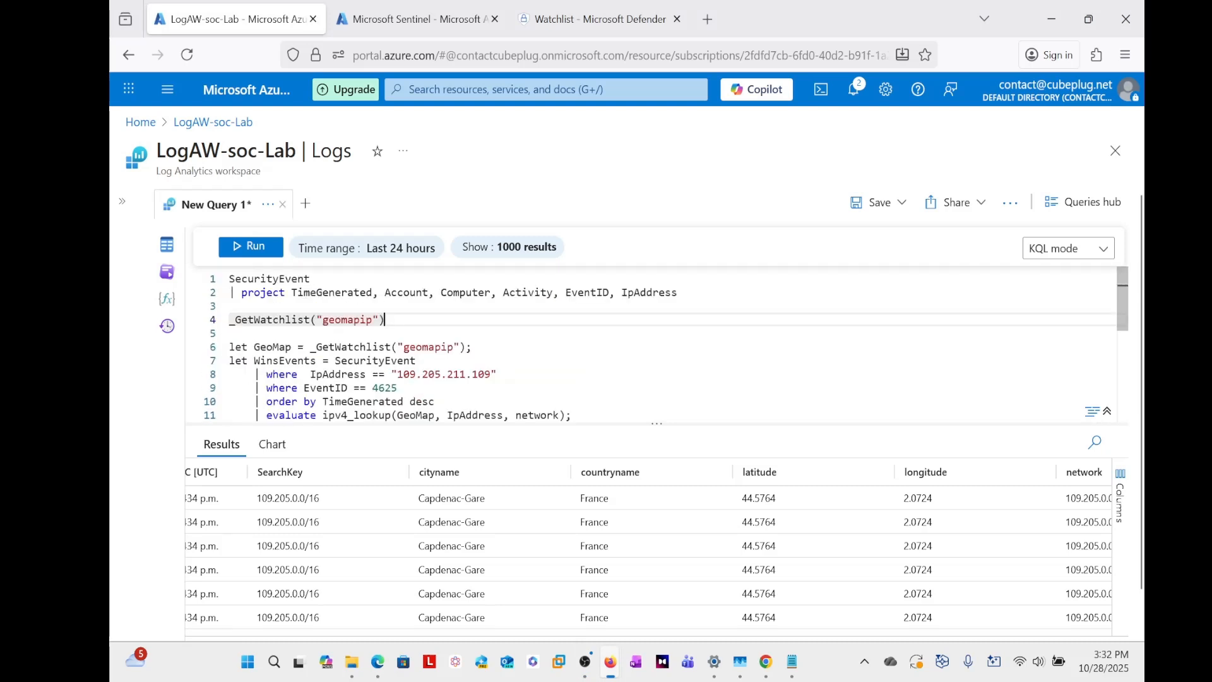
scroll(232, 400, down, 1)
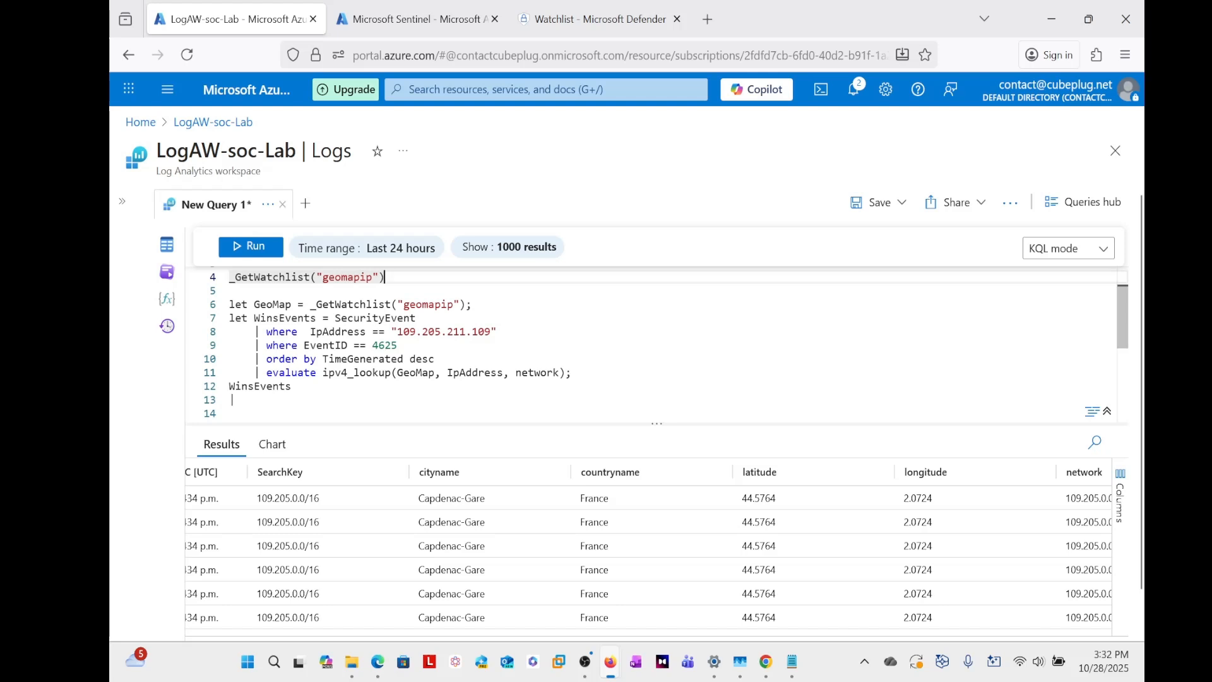
scroll(232, 400, up, 1)
scroll(233, 400, down, 1)
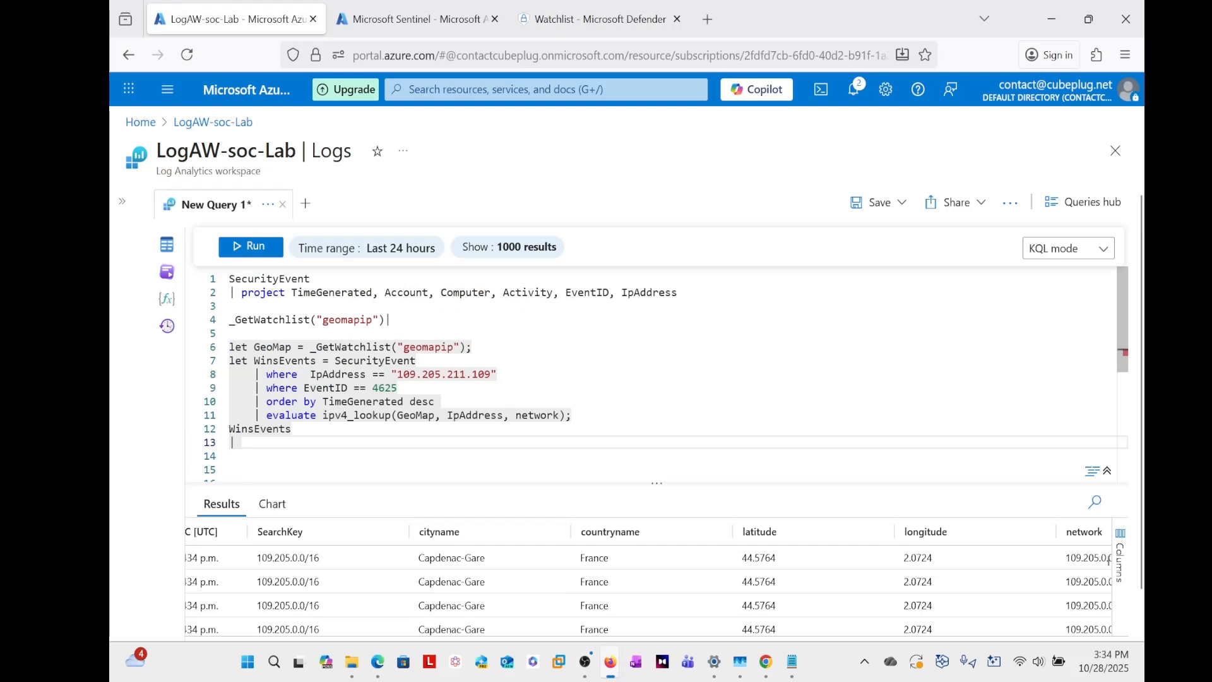
- Add a project operator to the pipe line beneath WinsEvents, with TimeGenerated and Computer as its columns
text(project)
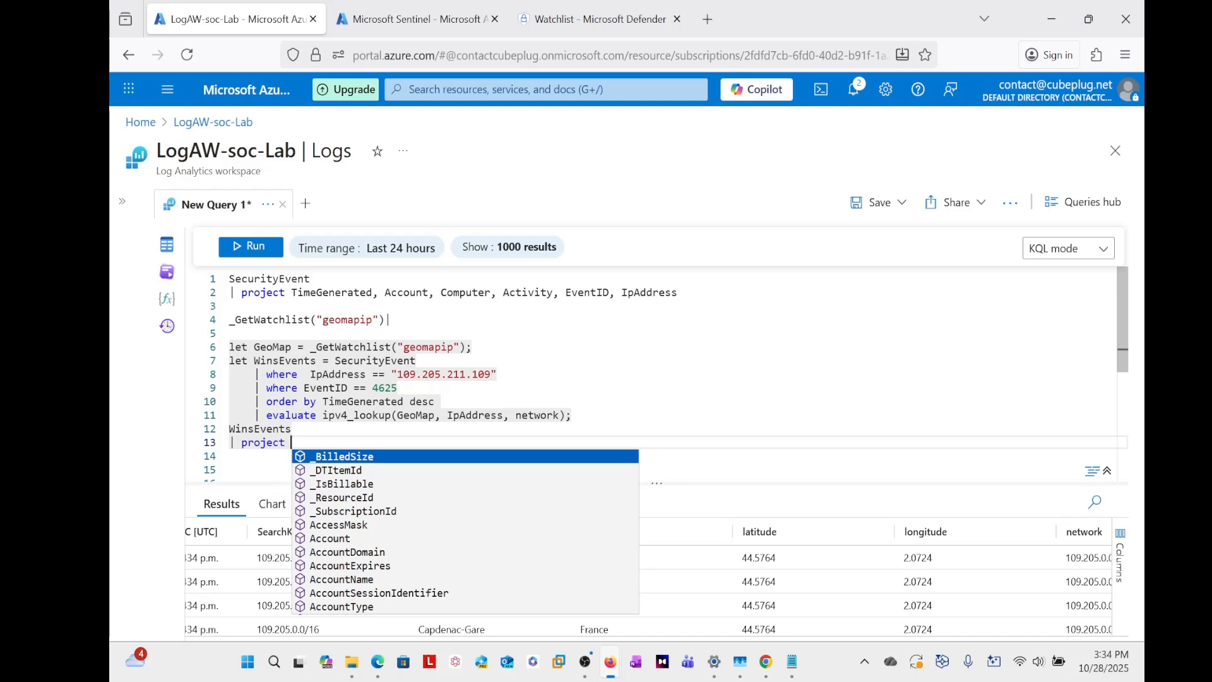
text( Tim)
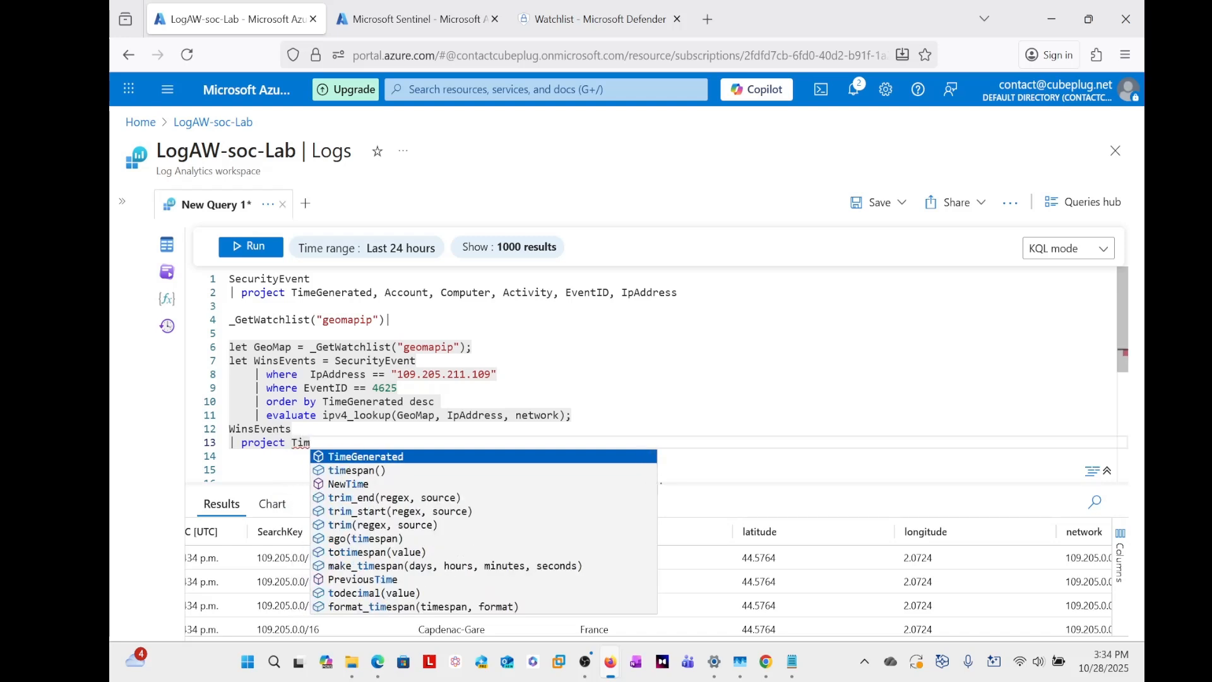
click(627, 292)
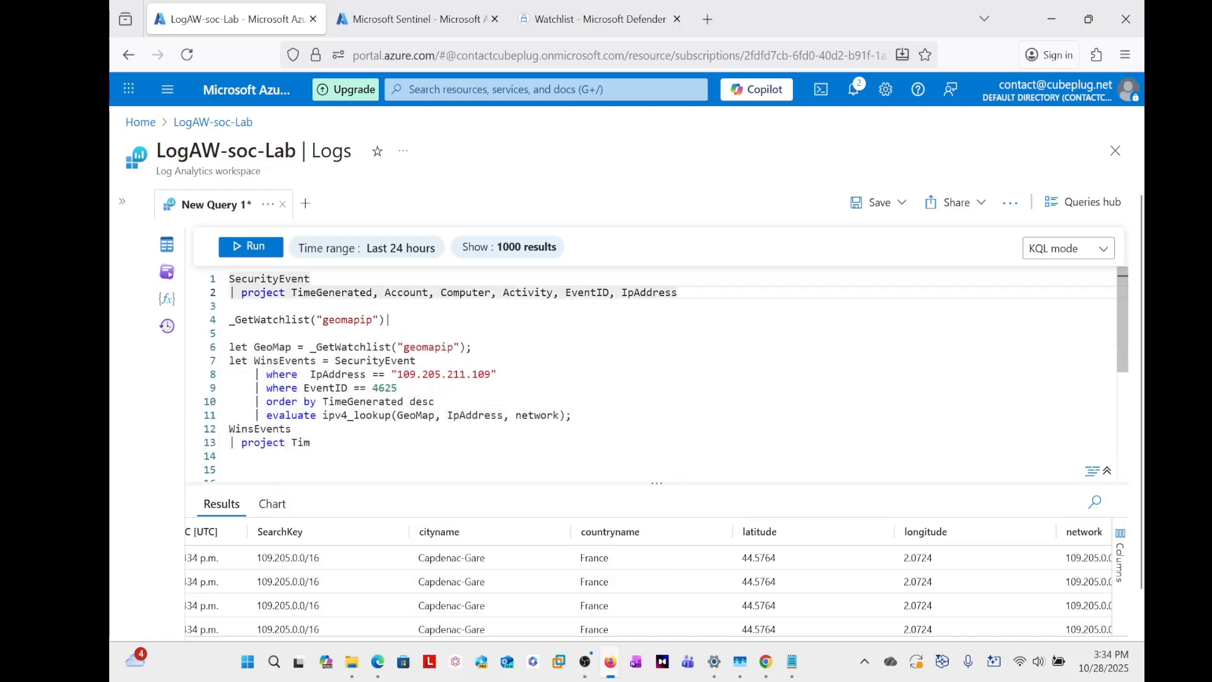
drag(626, 292, 240, 292)
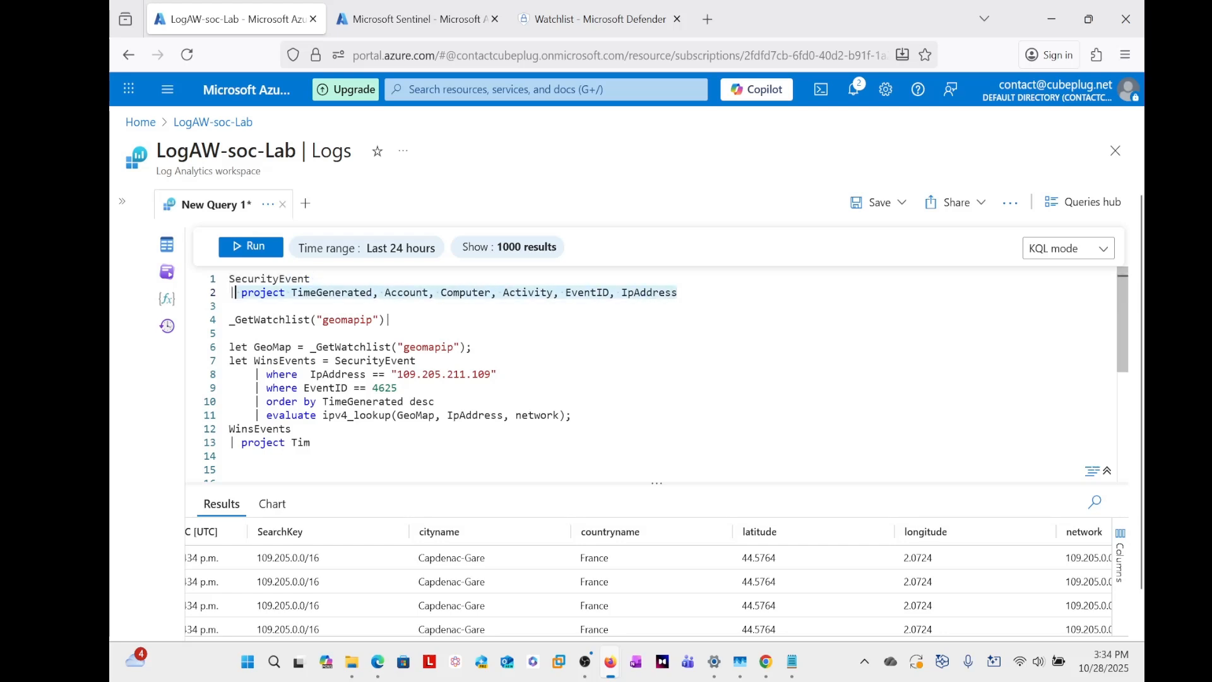
click(312, 442)
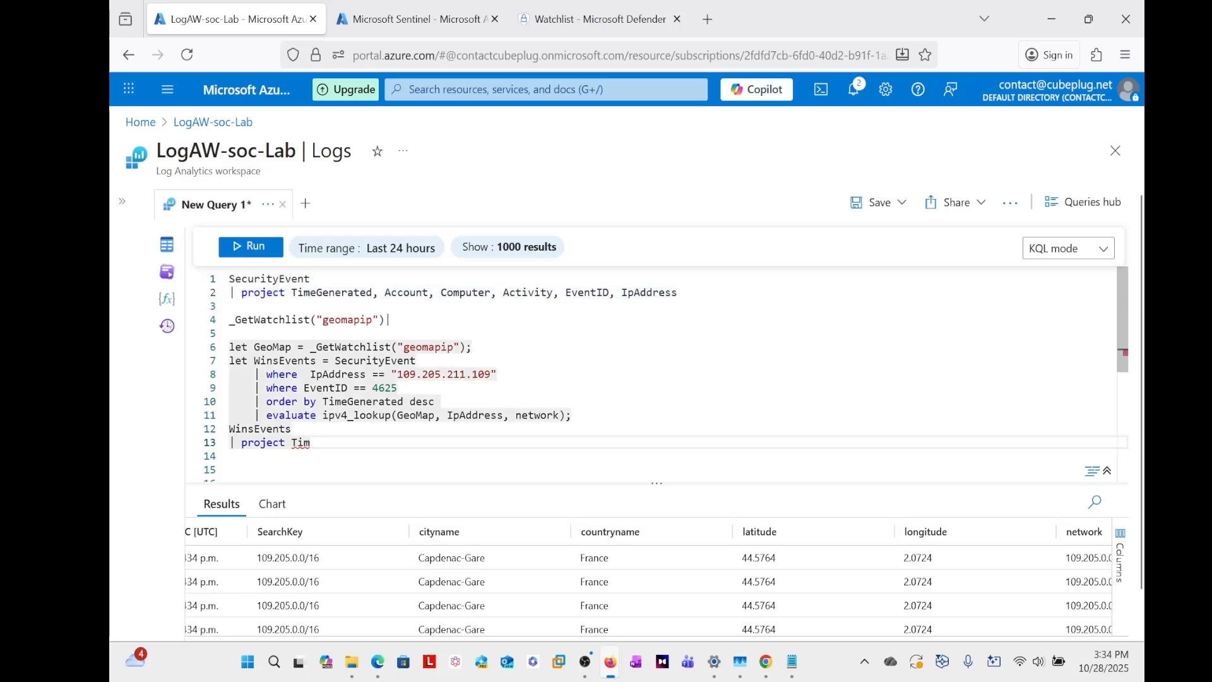
key(Tab)
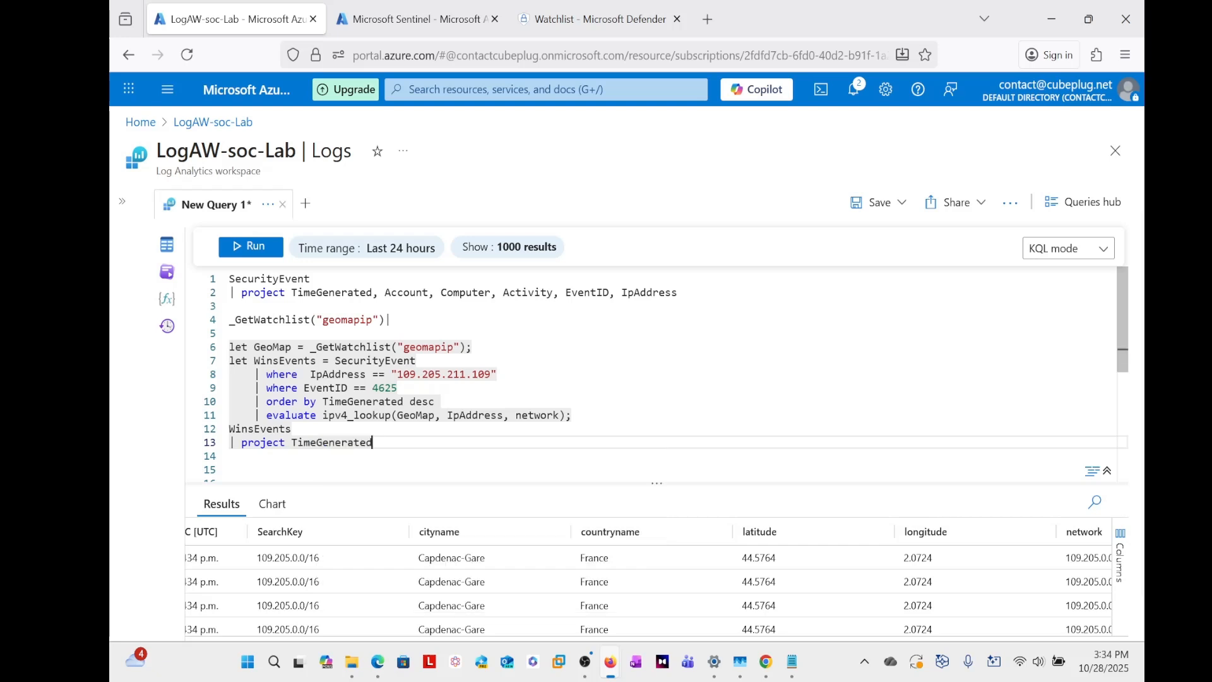
text(, Computer)
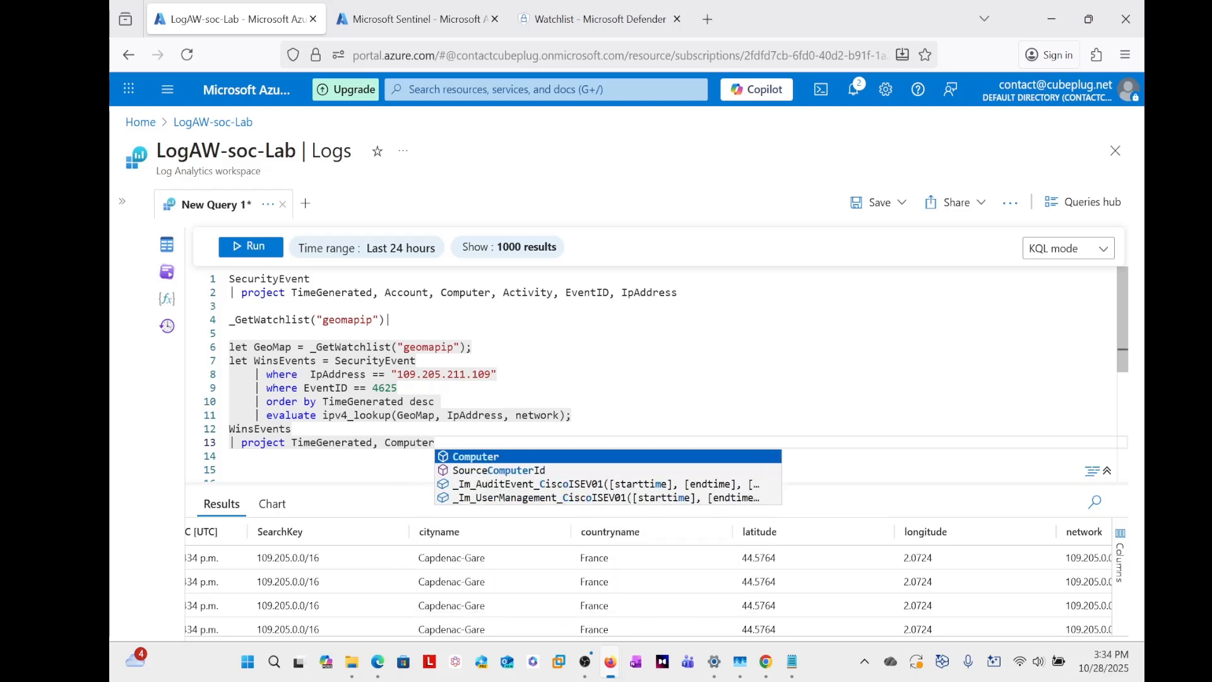
click(558, 460)
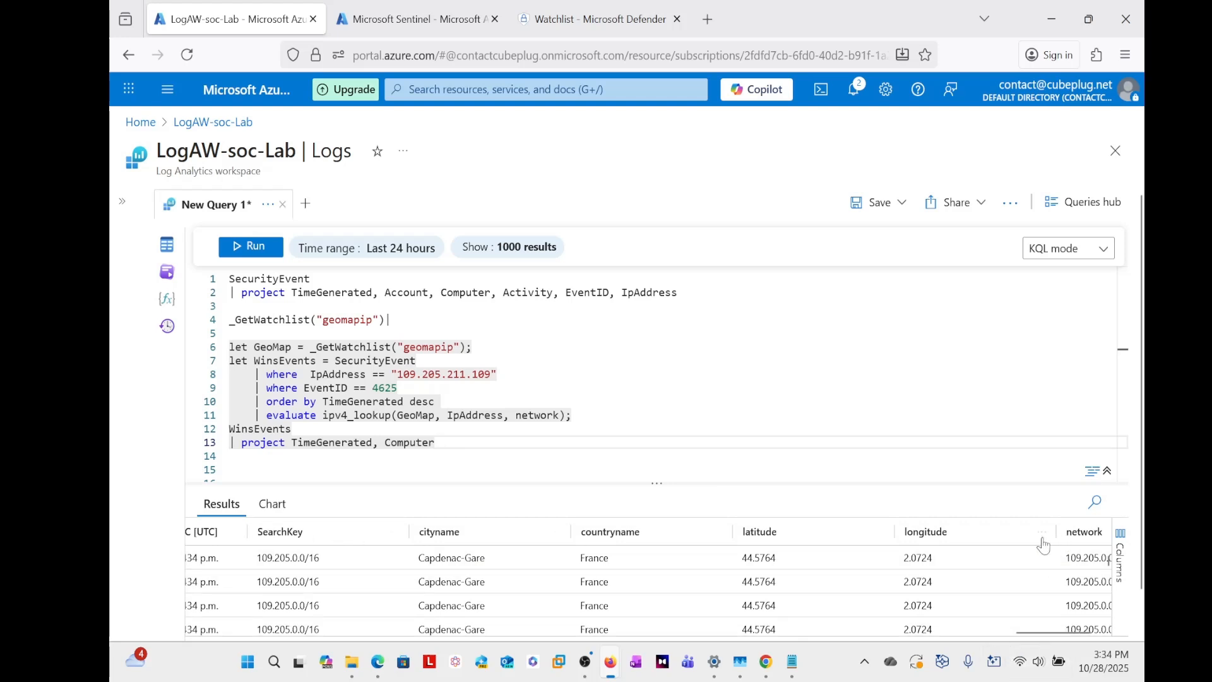
- Append cityname to the WinsEvents project list after Computer, followed by a comma
scroll(516, 611, left, 5)
scroll(516, 609, left, 6)
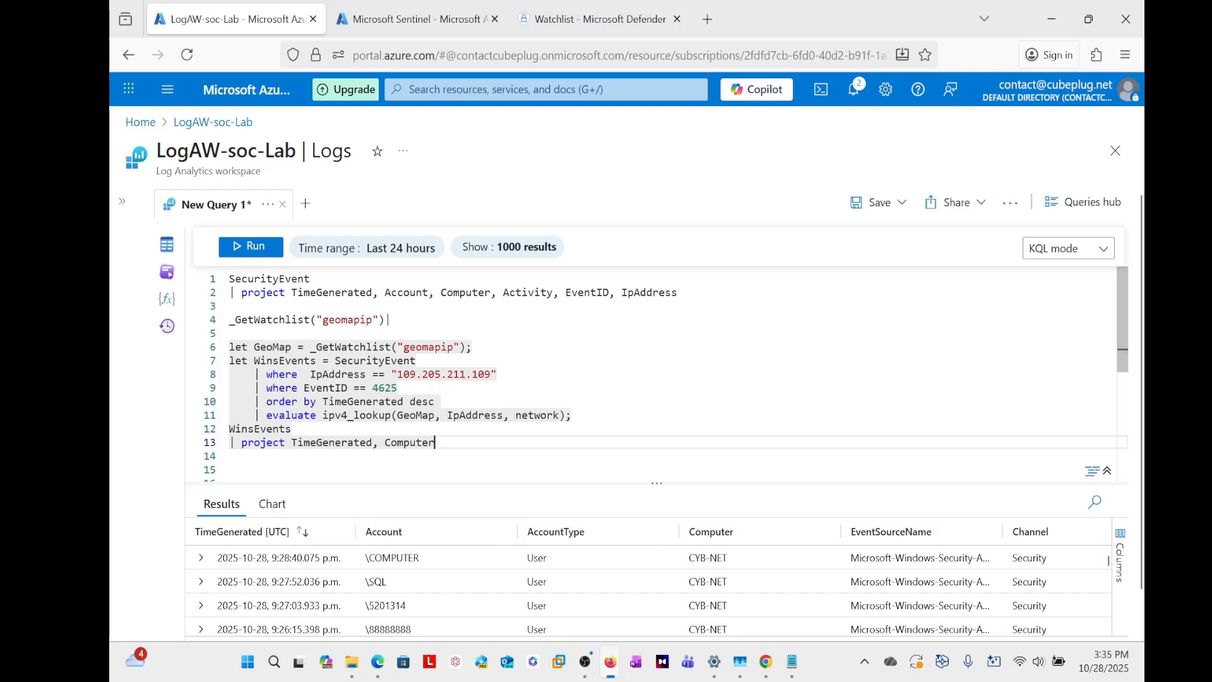
text(,)
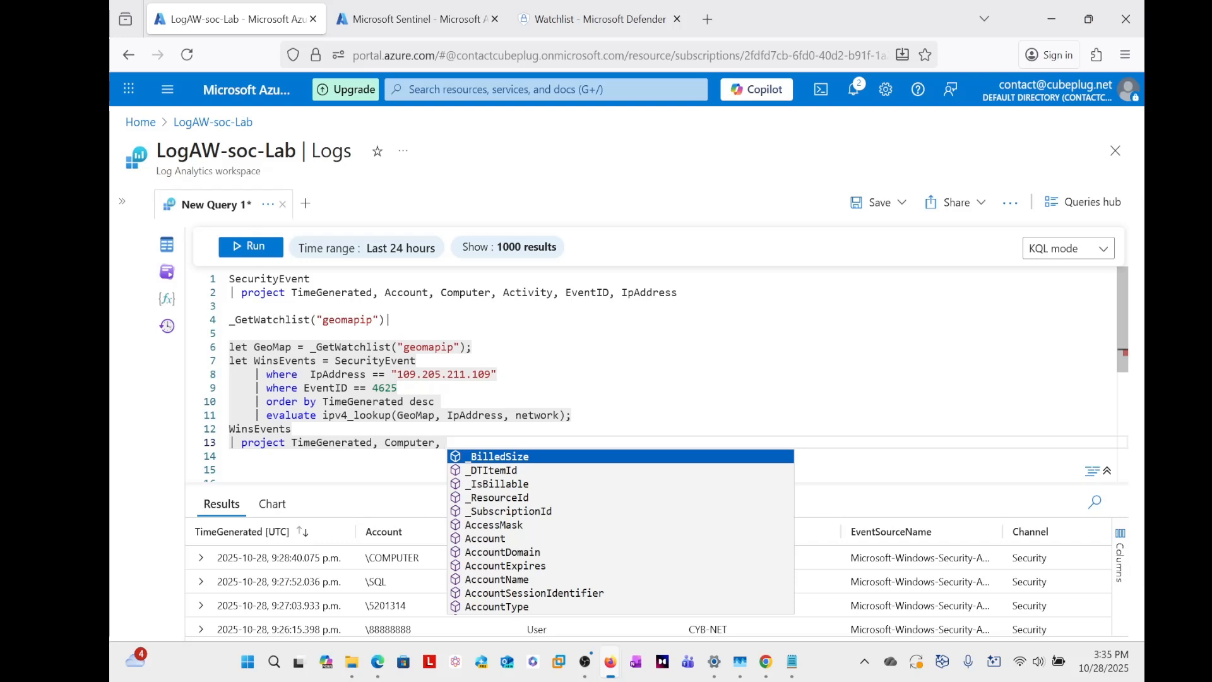
text(c)
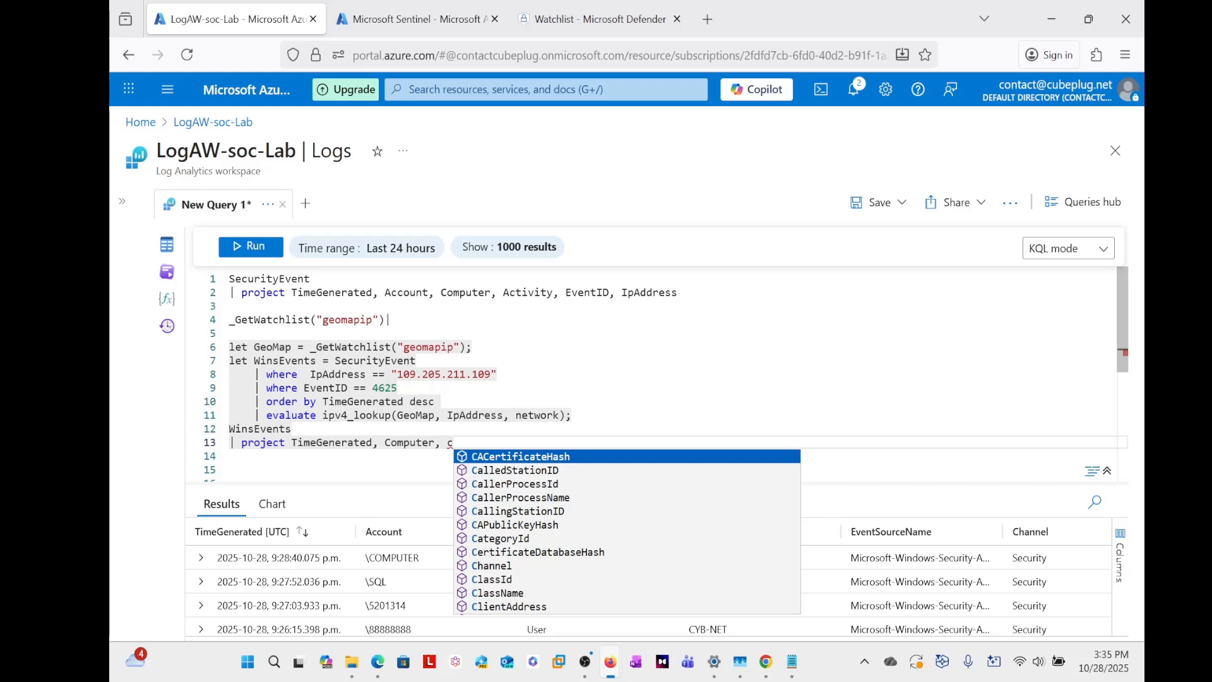
text(ity)
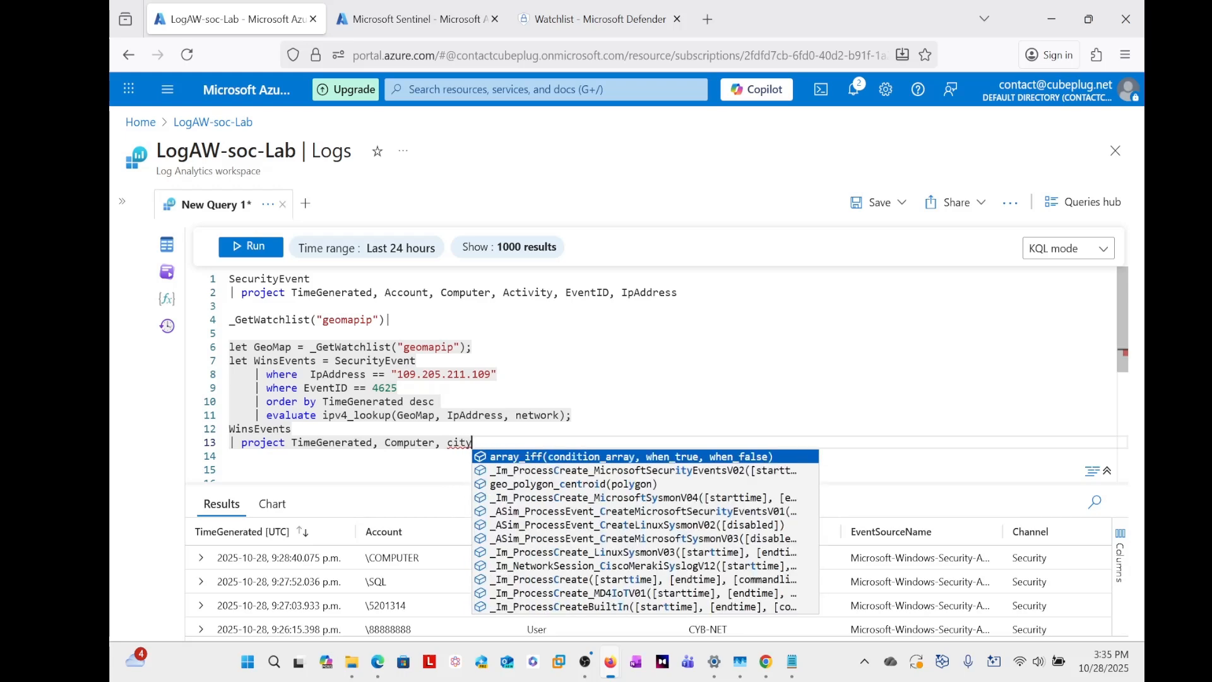
text(name)
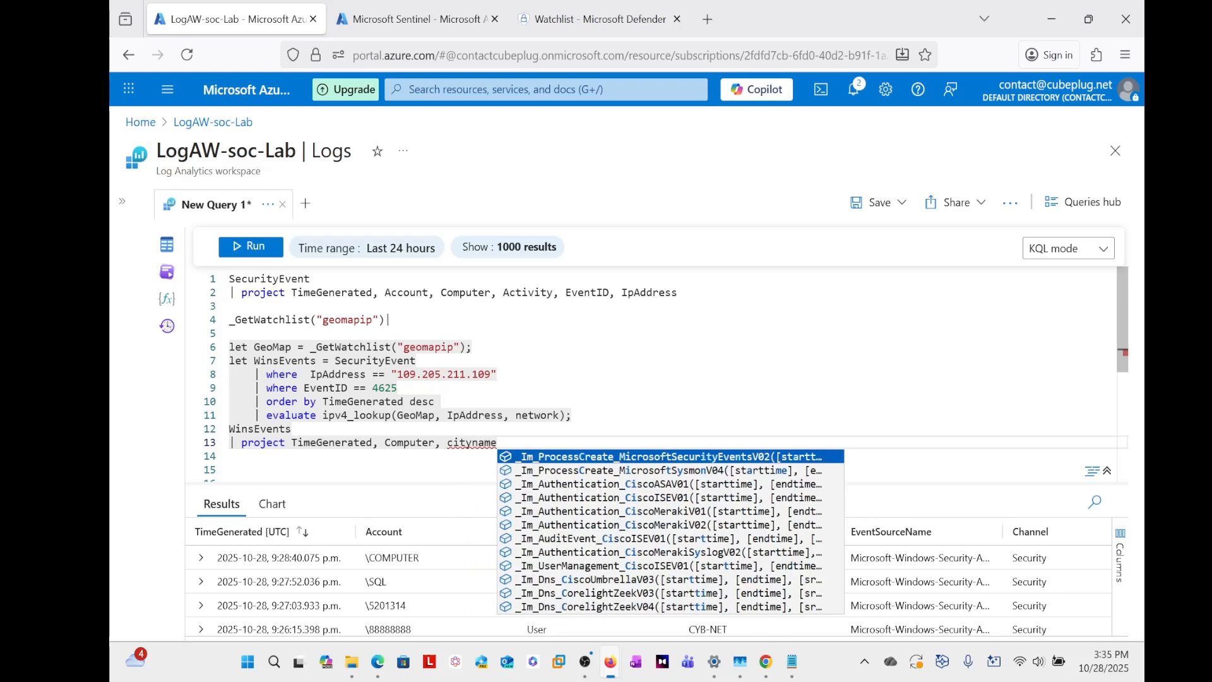
text(,)
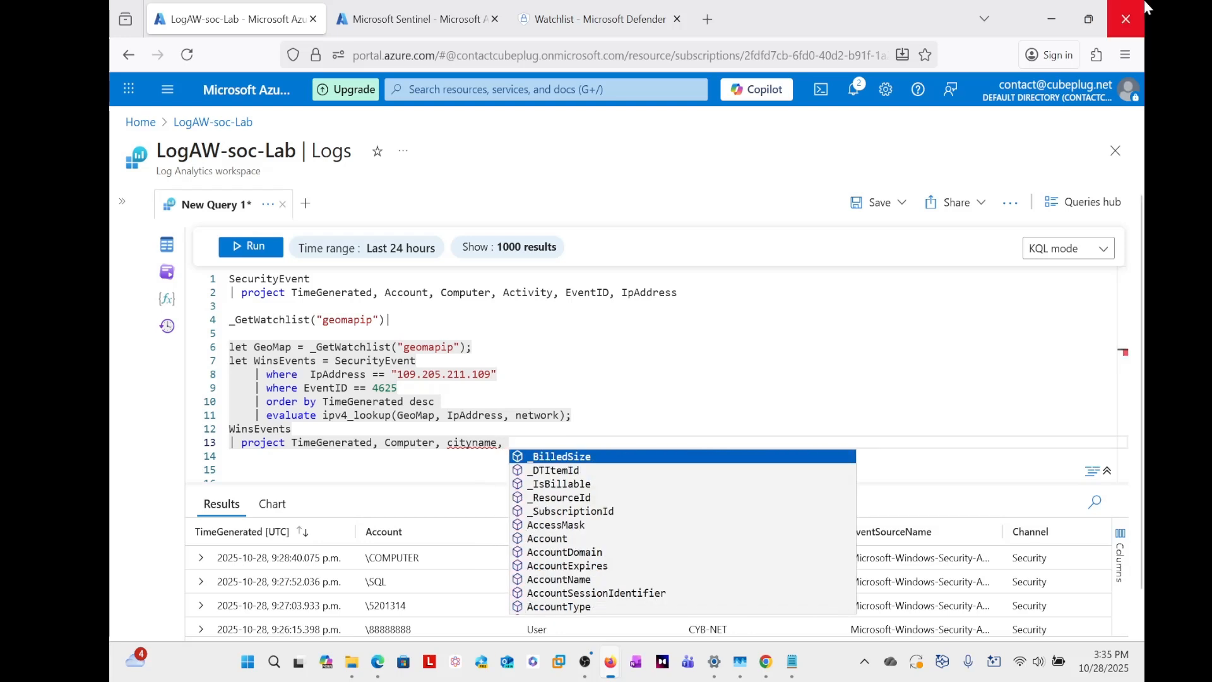
- Check the geolocation column names in the results and append countryname to the WinsEvents project list after cityname, followed by a comma
click(682, 347)
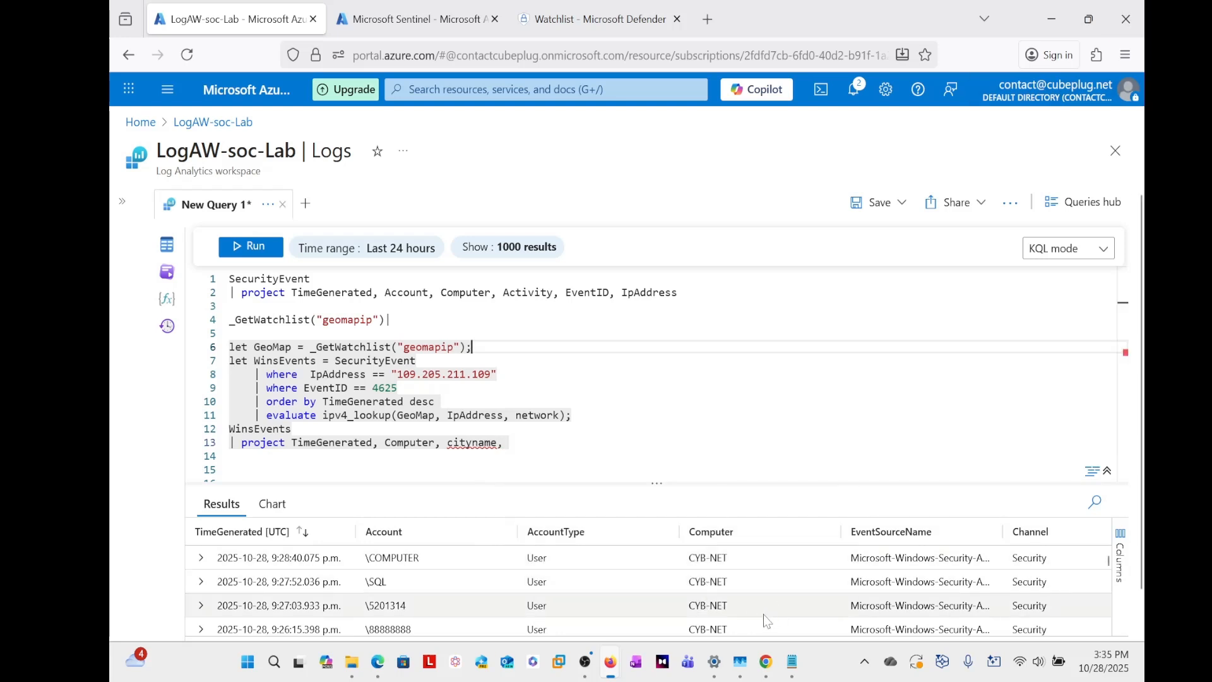
drag(233, 639, 1098, 653)
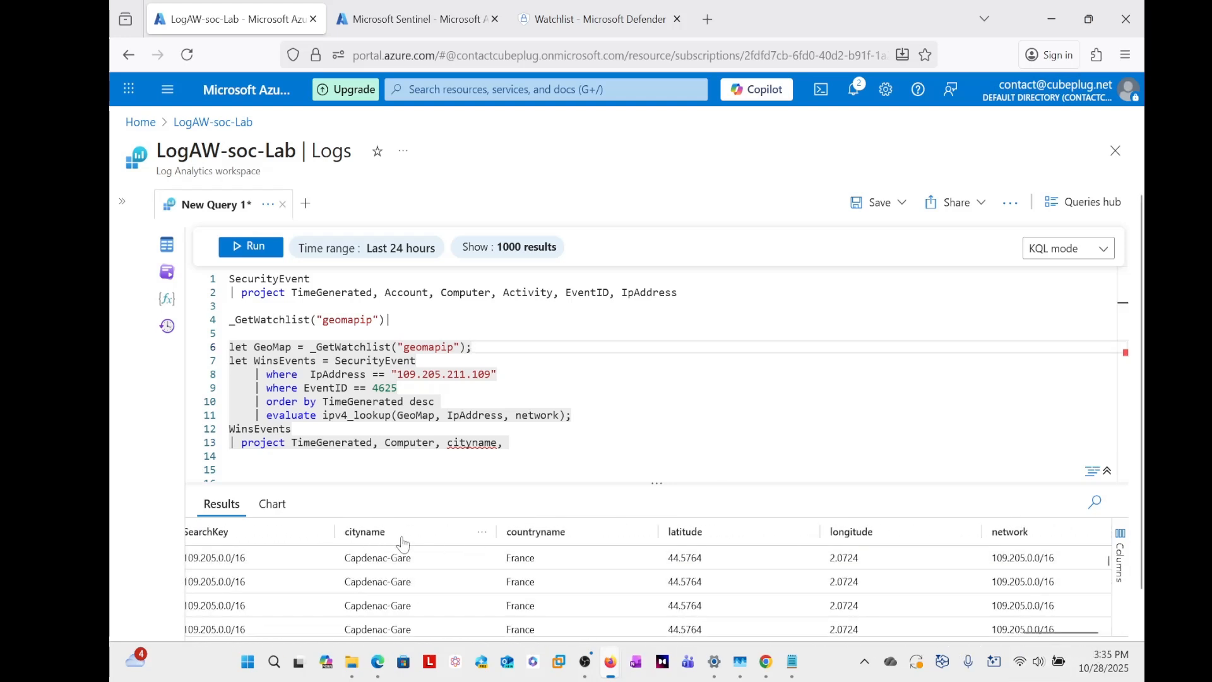
click(510, 443)
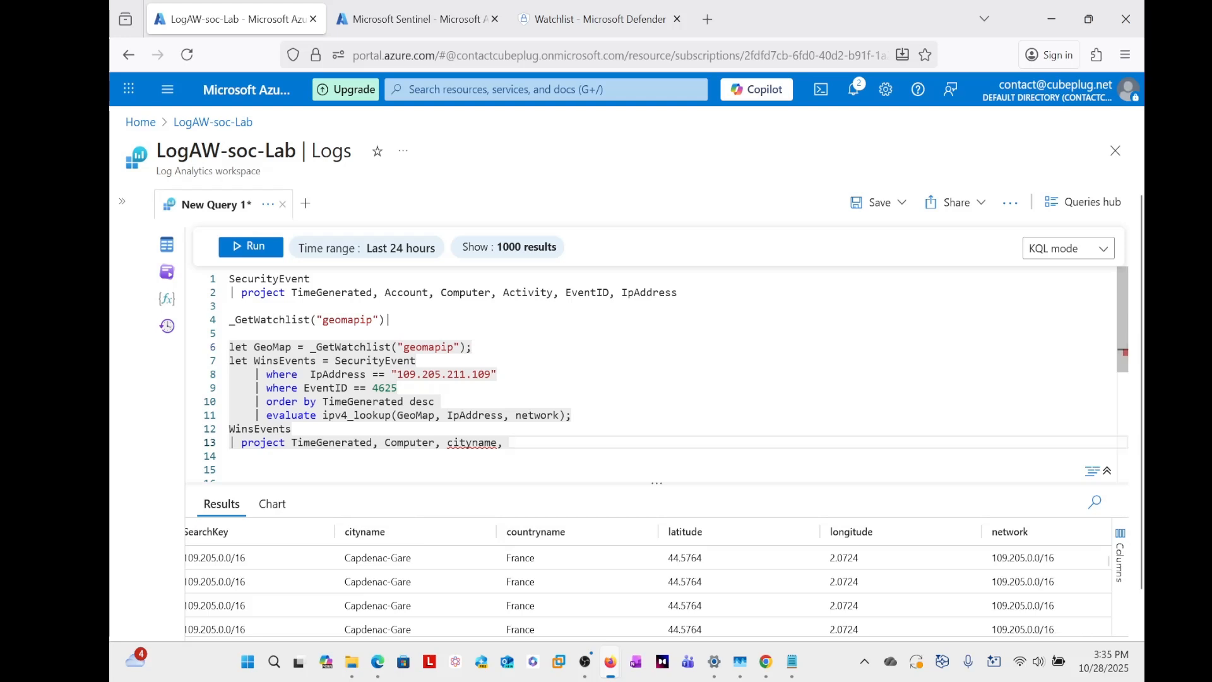
text(c)
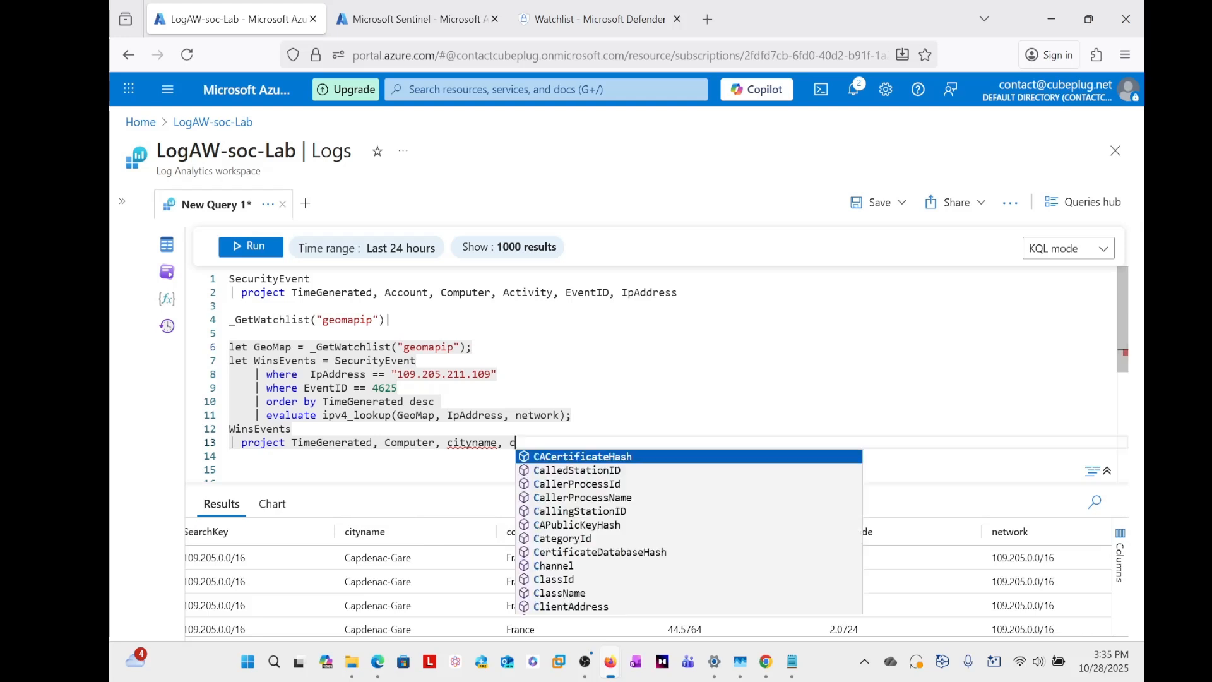
text(ountryname, )
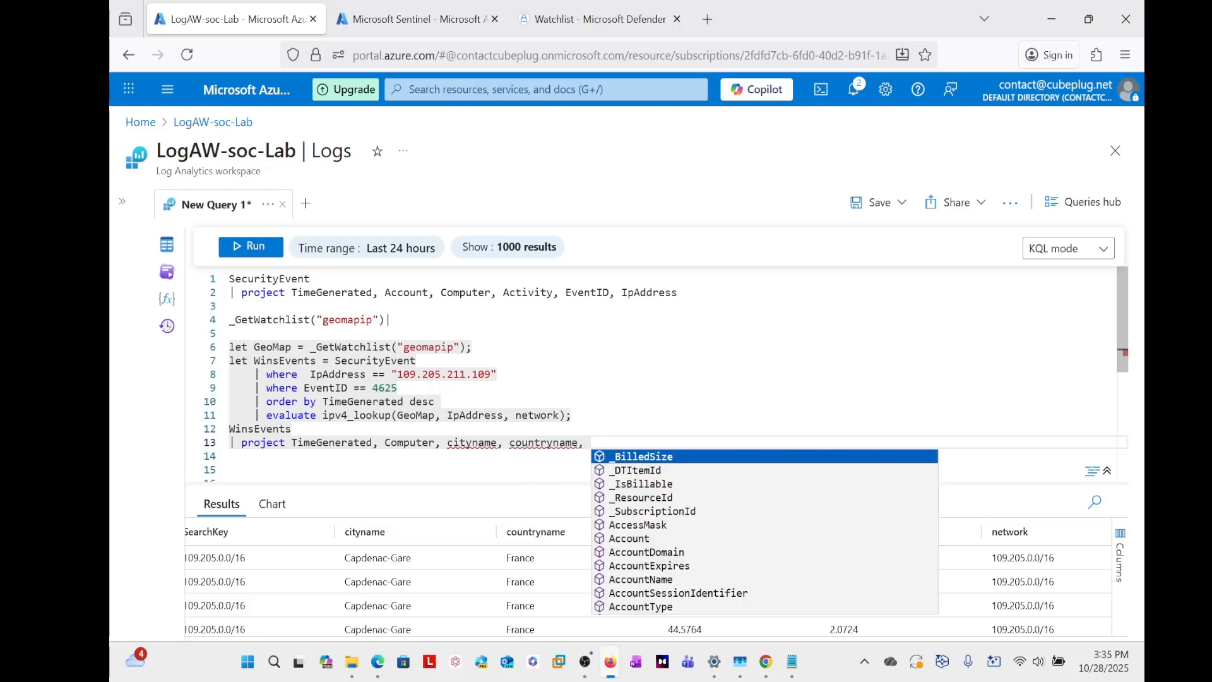
text(lat)
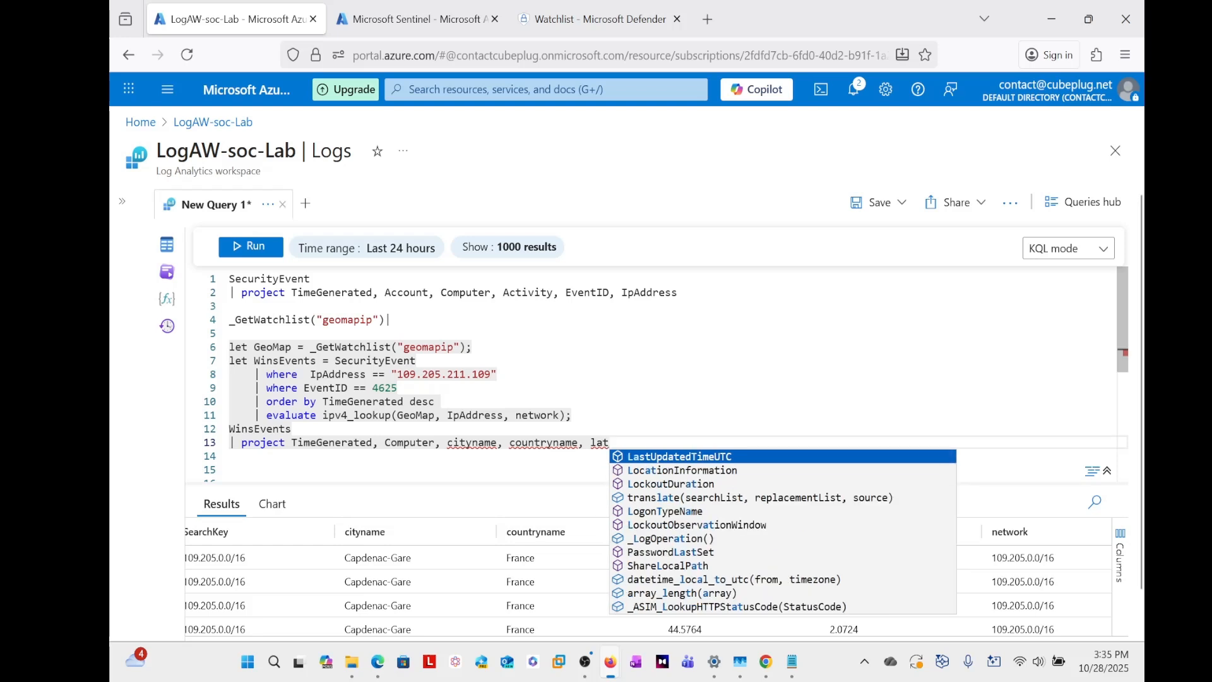
- Append latitude and longitude to the WinsEvents project list after countryname, followed by a comma
text(itude)
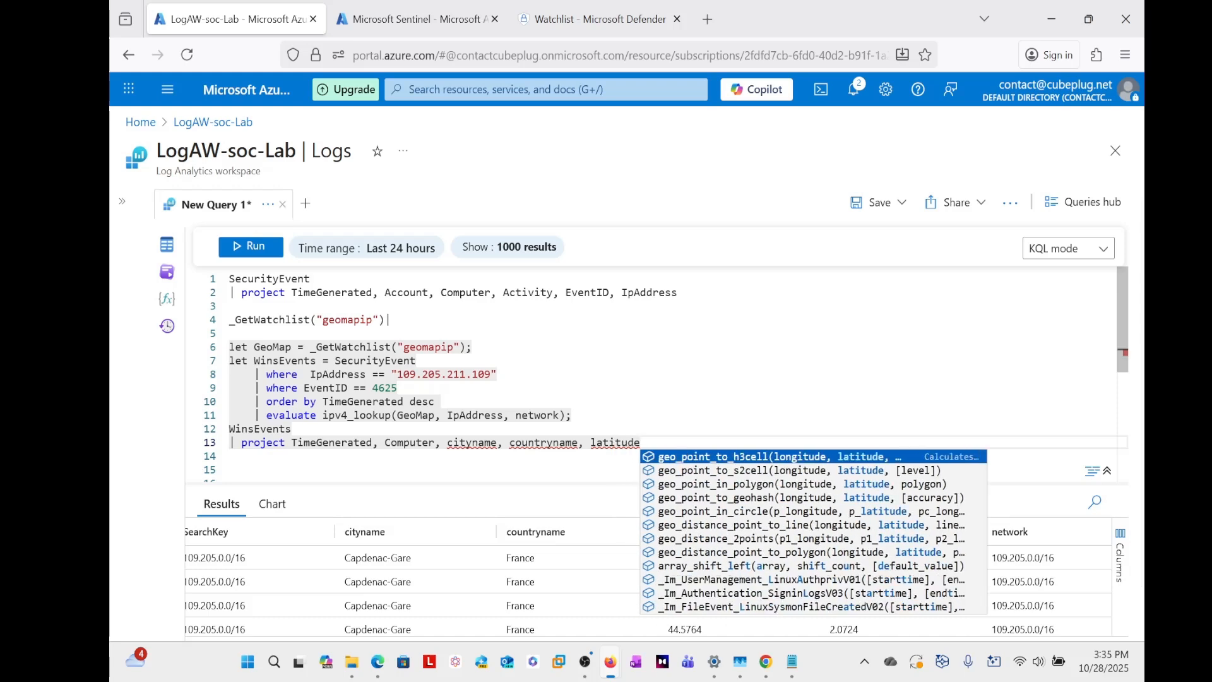
text(, )
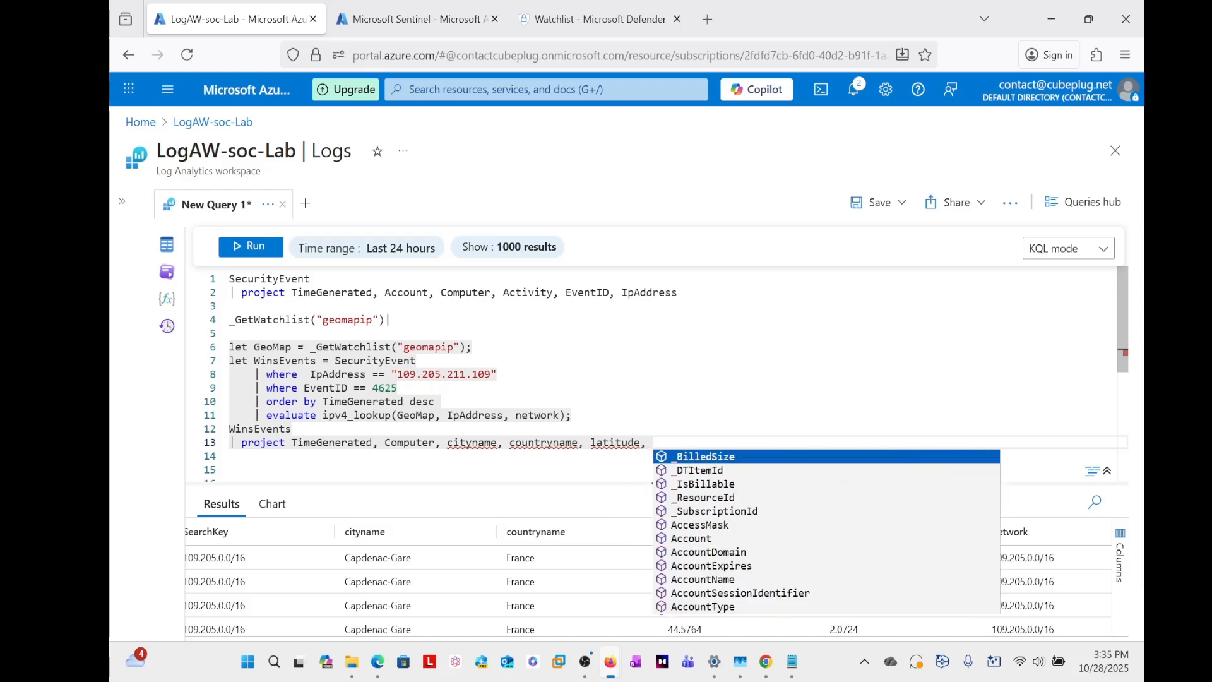
text(longi)
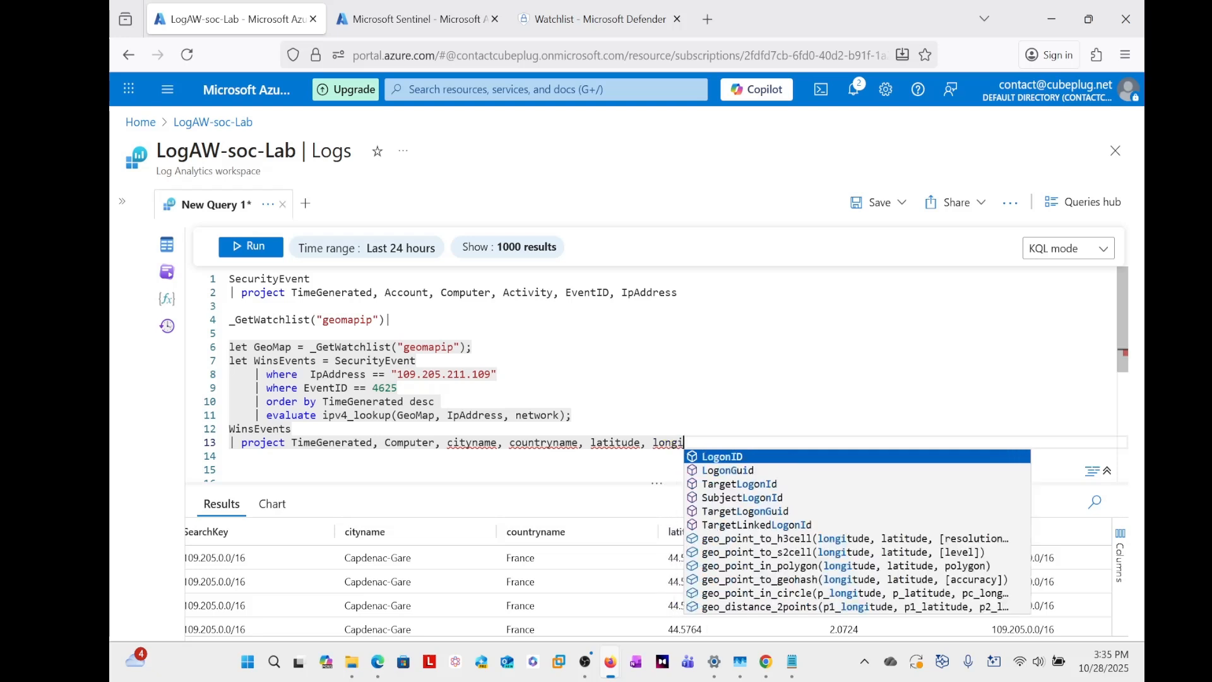
text(tude)
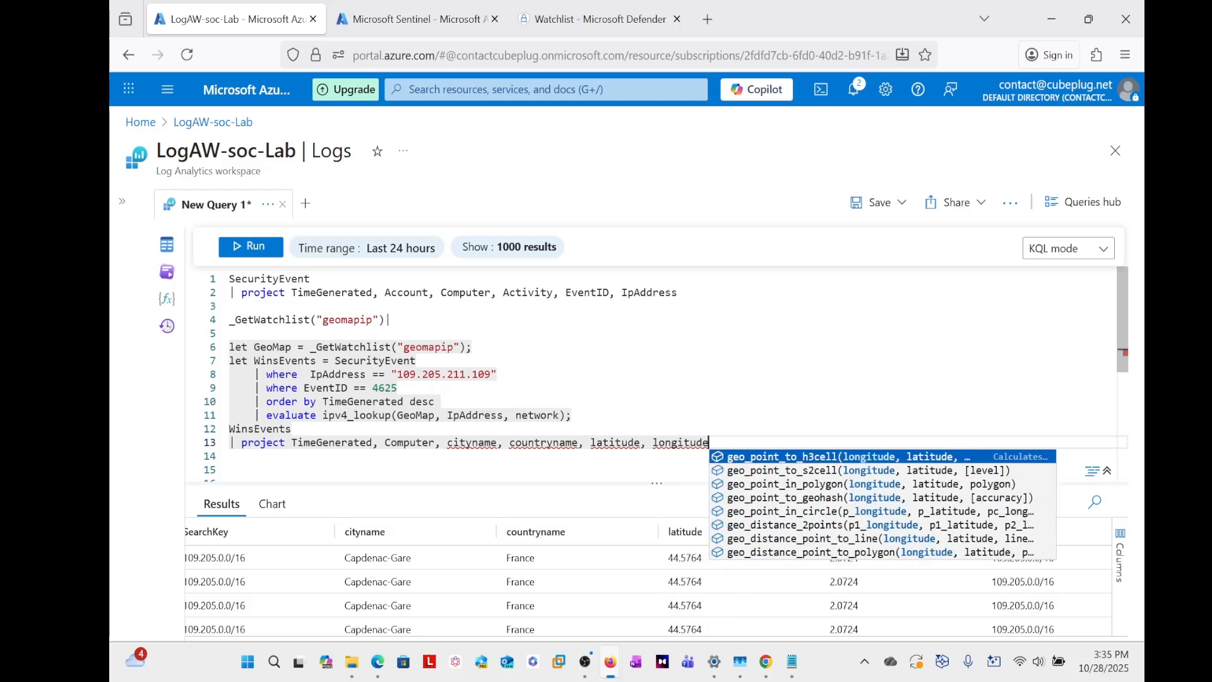
text(,)
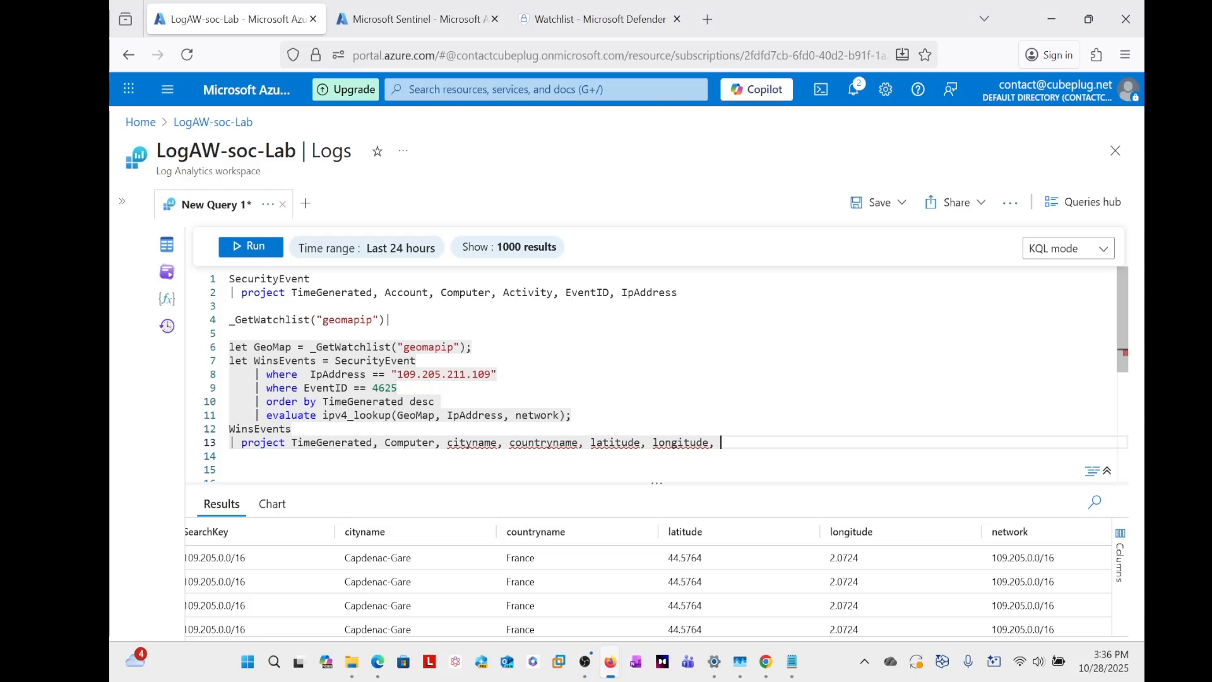
- Append IpAddress as the last column of the WinsEvents project list
text(Ip)
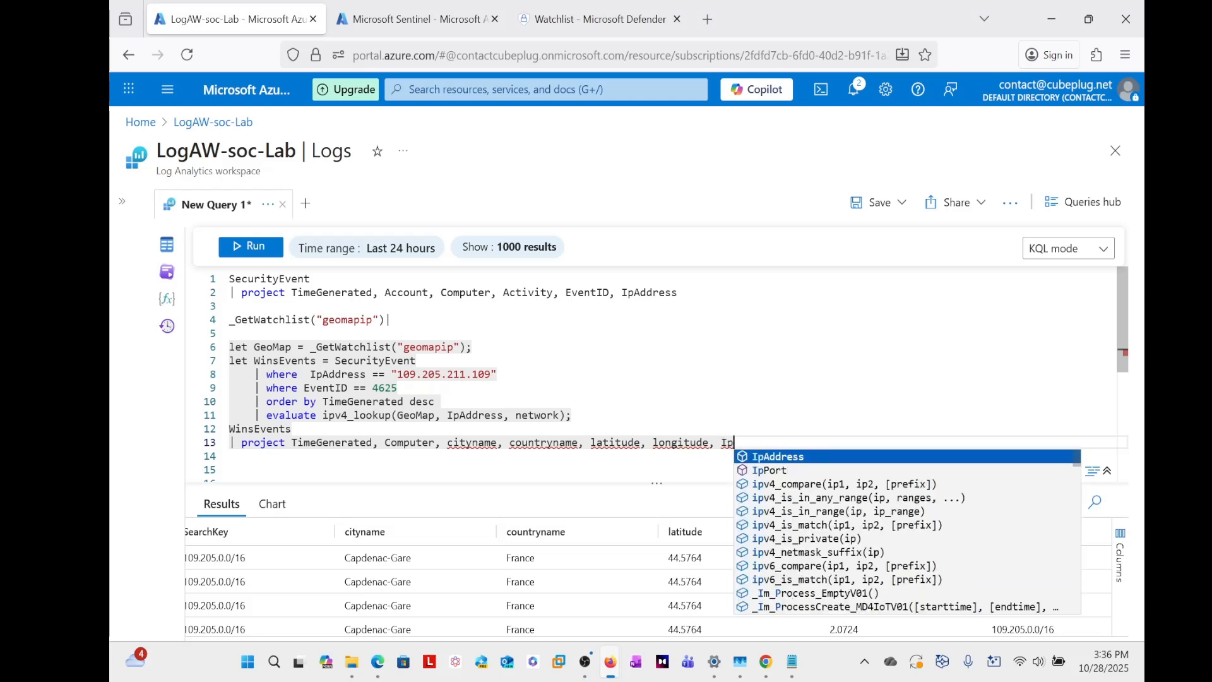
key(Tab)
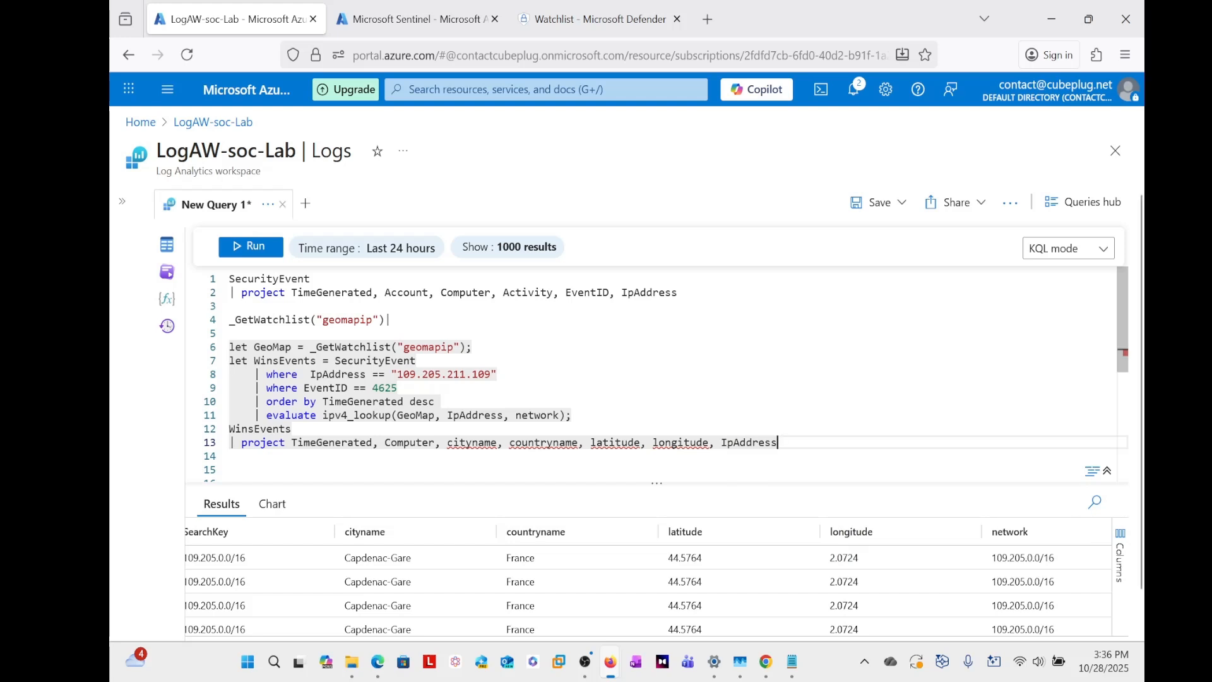
- Run only the statements from let GeoMap through the project line and examine the result columns across to IpAddress
drag(778, 443, 229, 347)
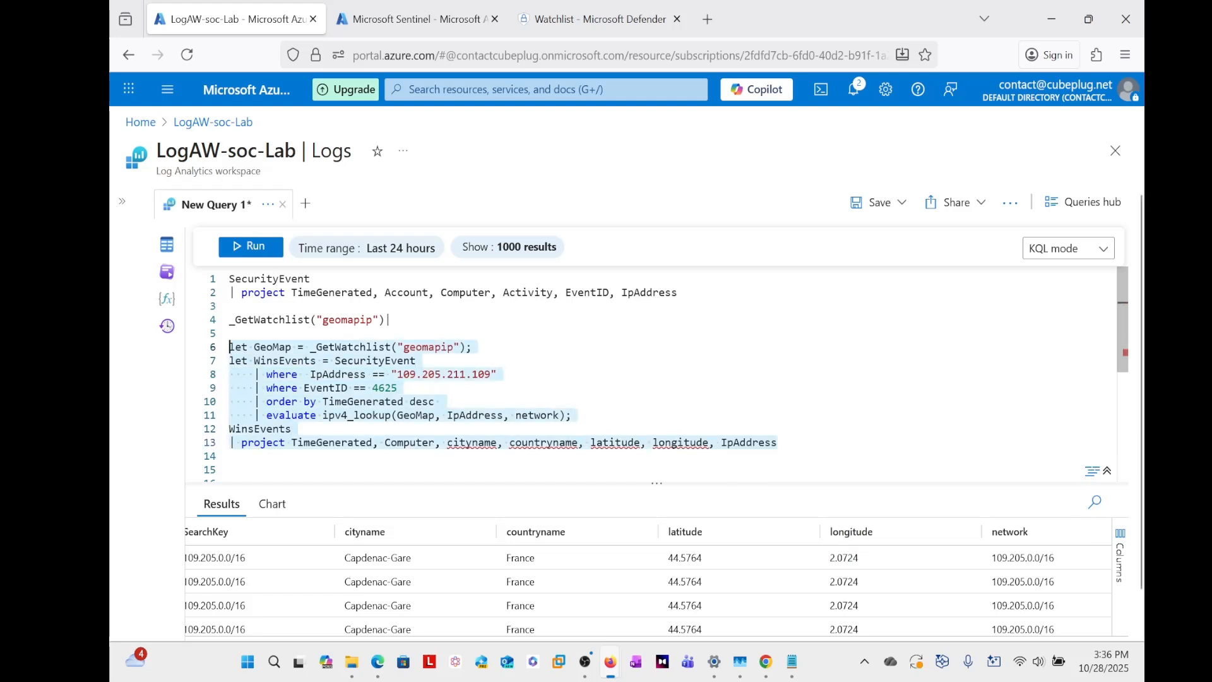
click(240, 251)
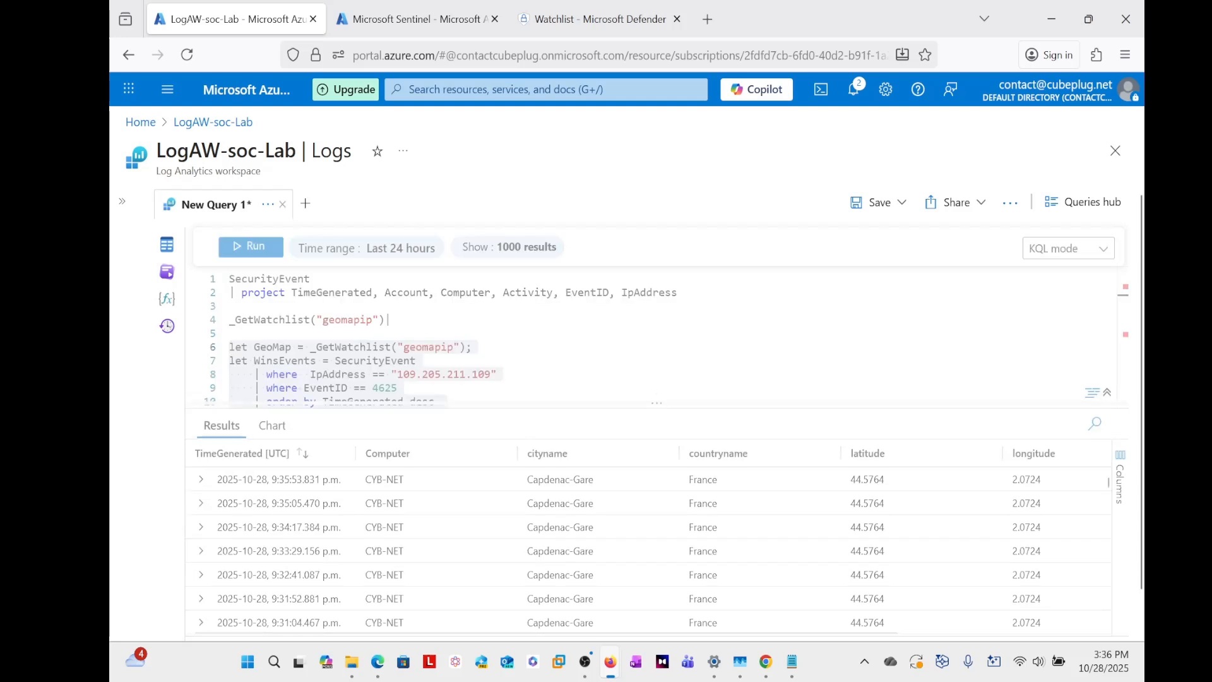
drag(657, 408, 656, 393)
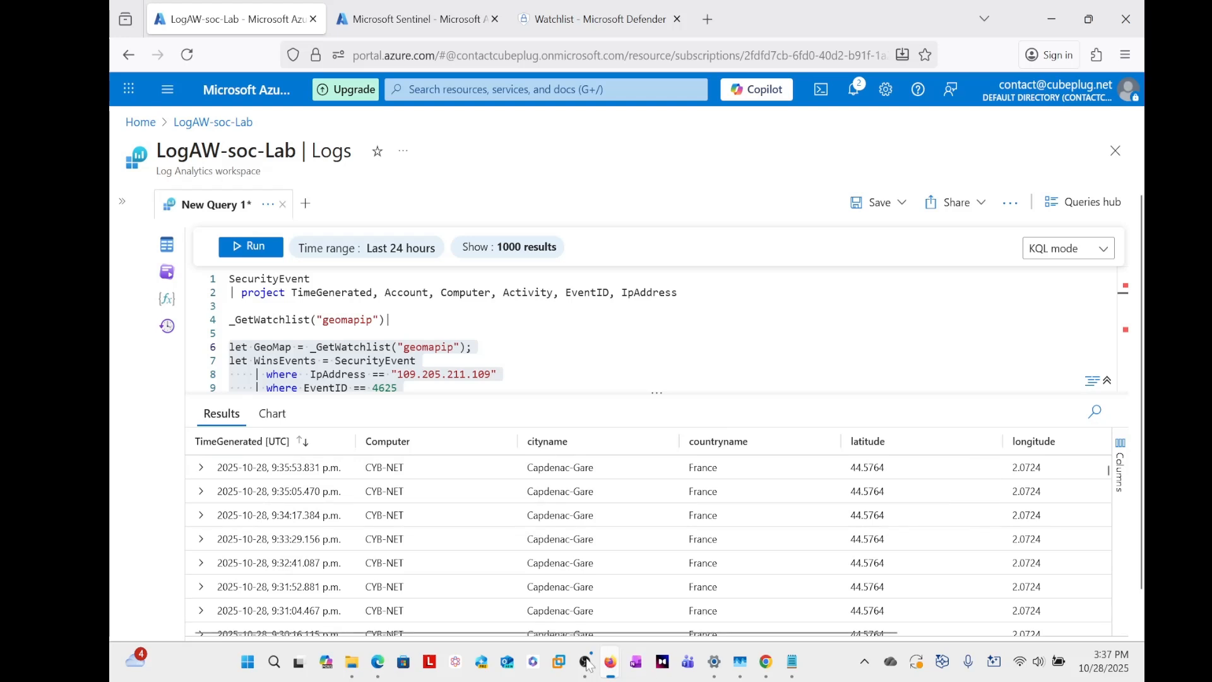
drag(550, 634, 754, 633)
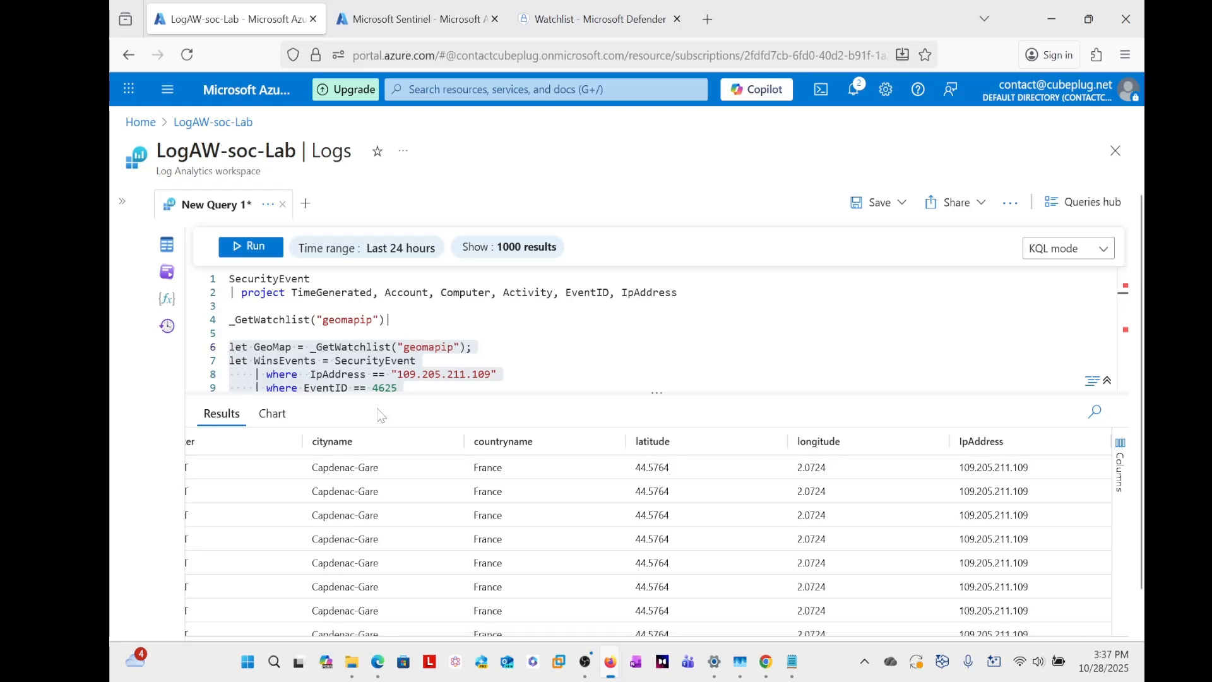
- Give the IpAddress column in the WinsEvents project list the alias HackersIP, written as HackersIP = IpAddress
scroll(650, 328, down, 2)
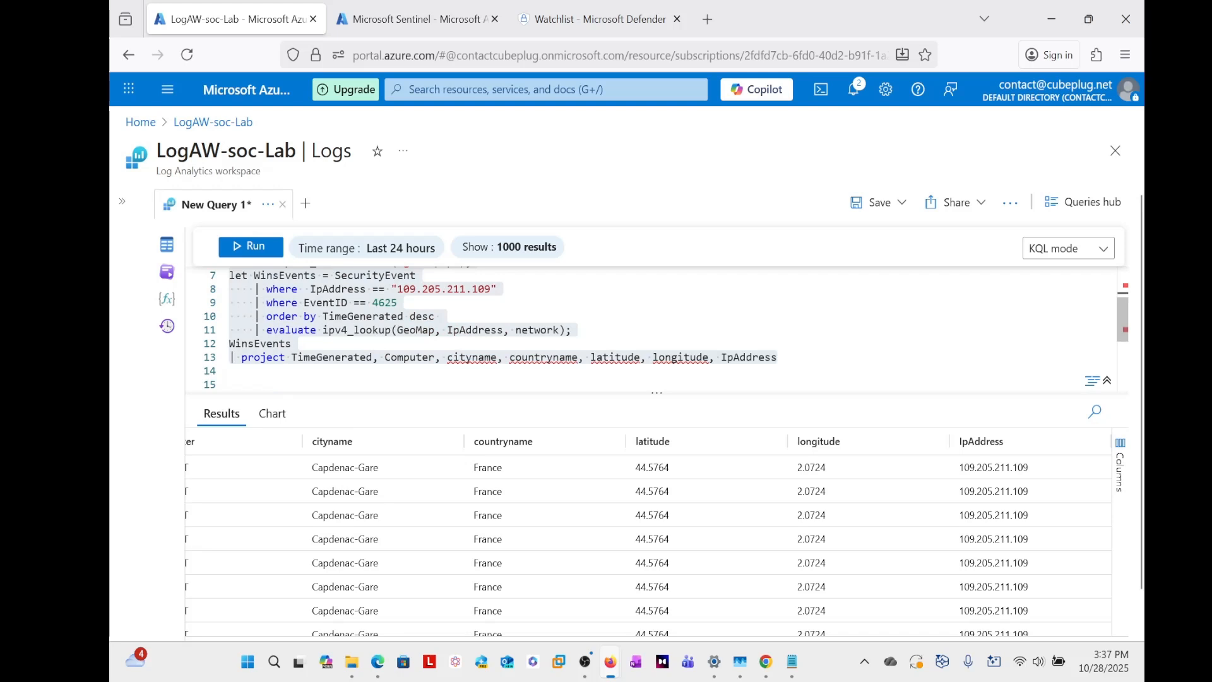
click(721, 357)
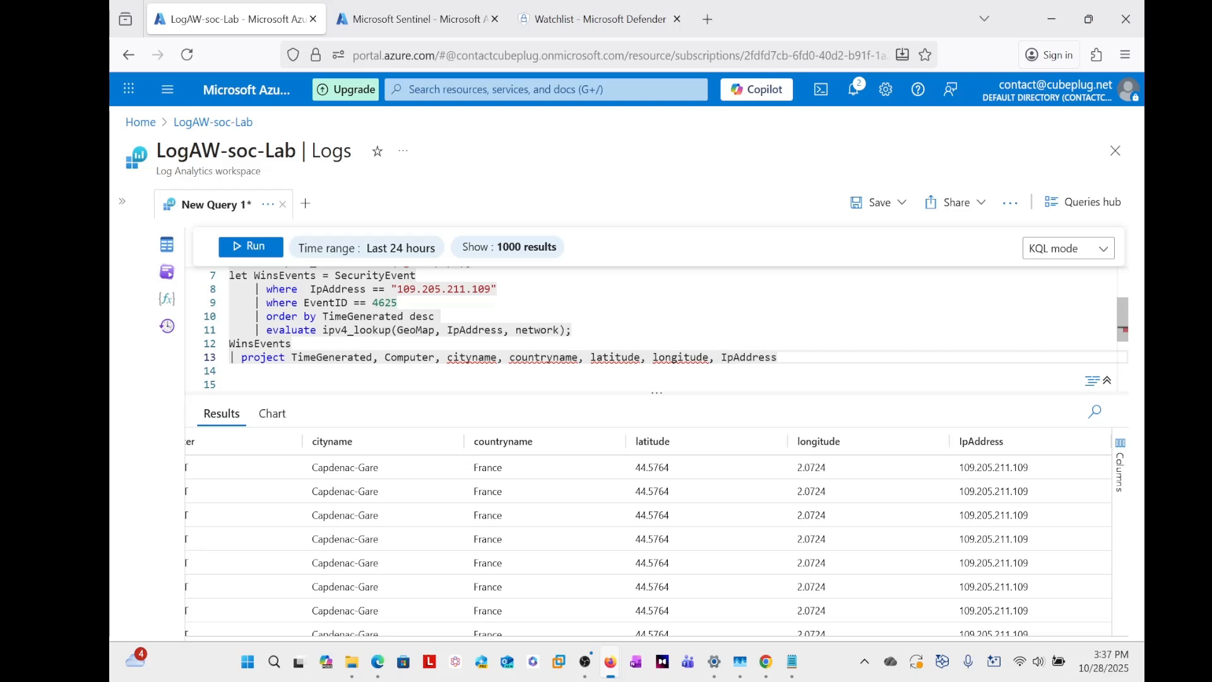
text(Hacker)
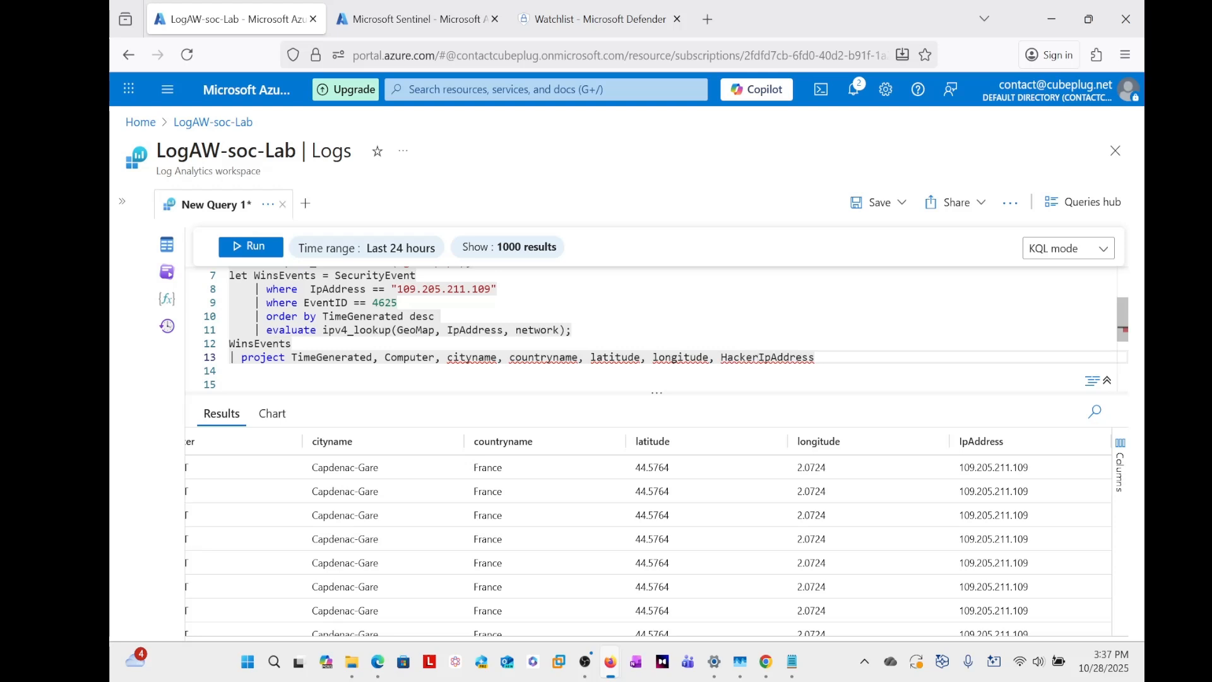
text(sIP =)
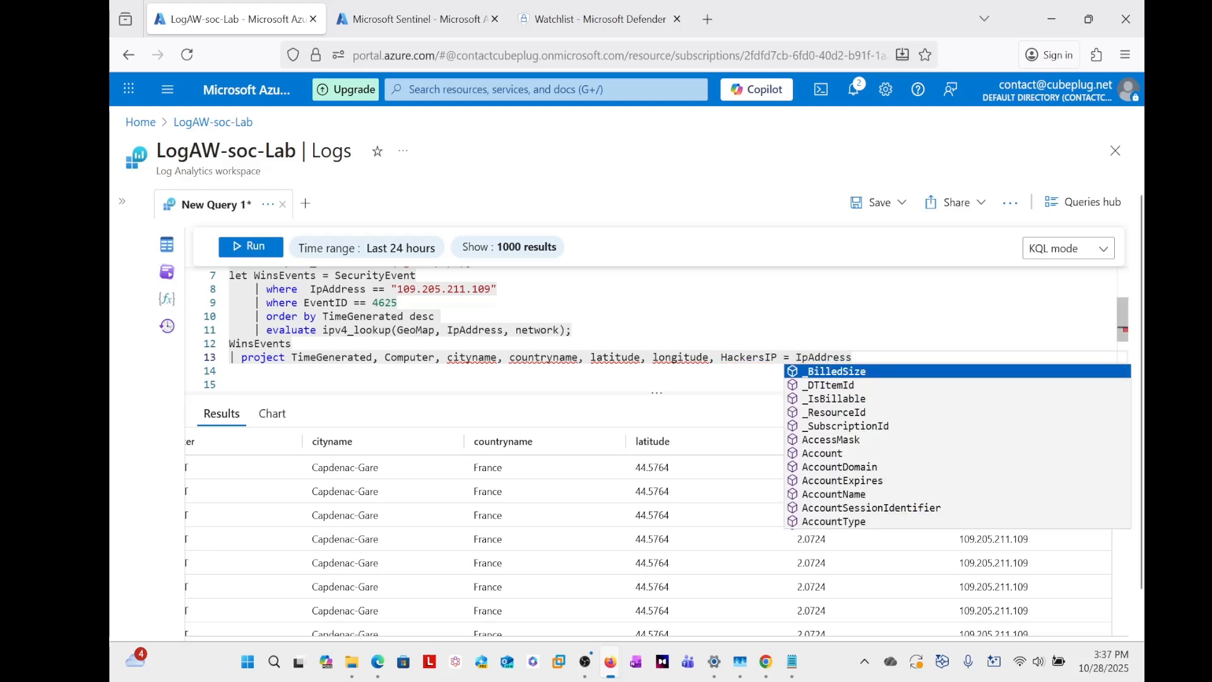
click(739, 357)
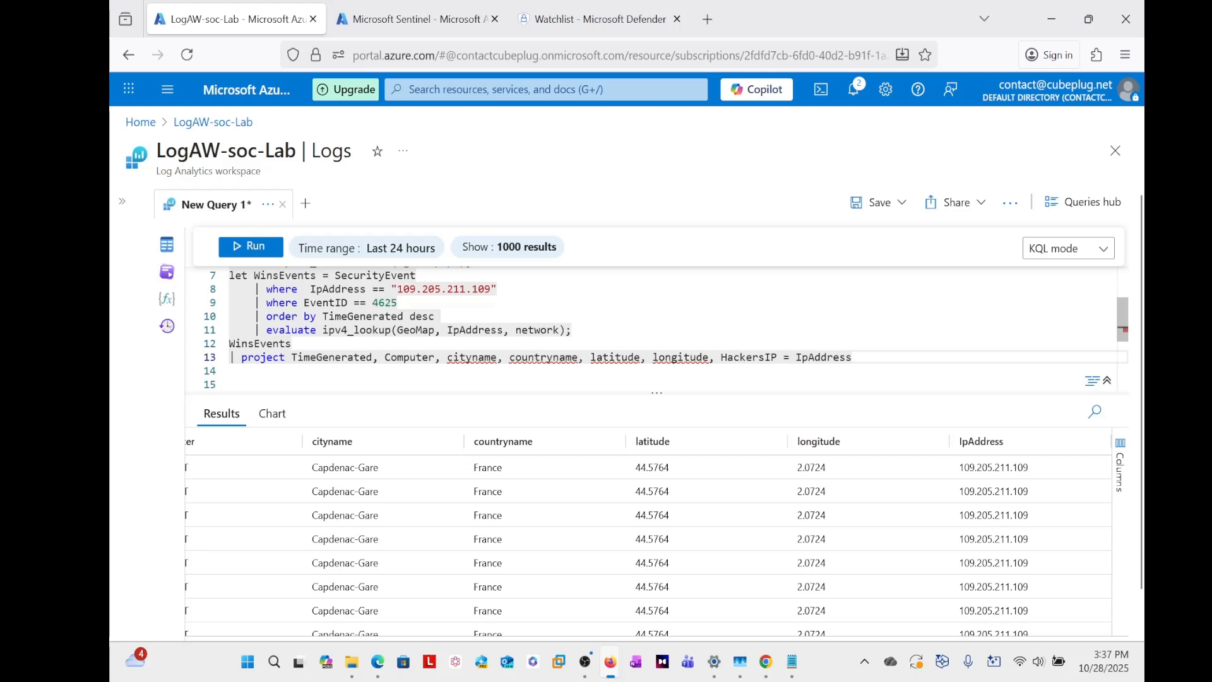
- Rerun the statements from let GeoMap through the project line and check the HackersIP column in the results
drag(852, 357, 227, 346)
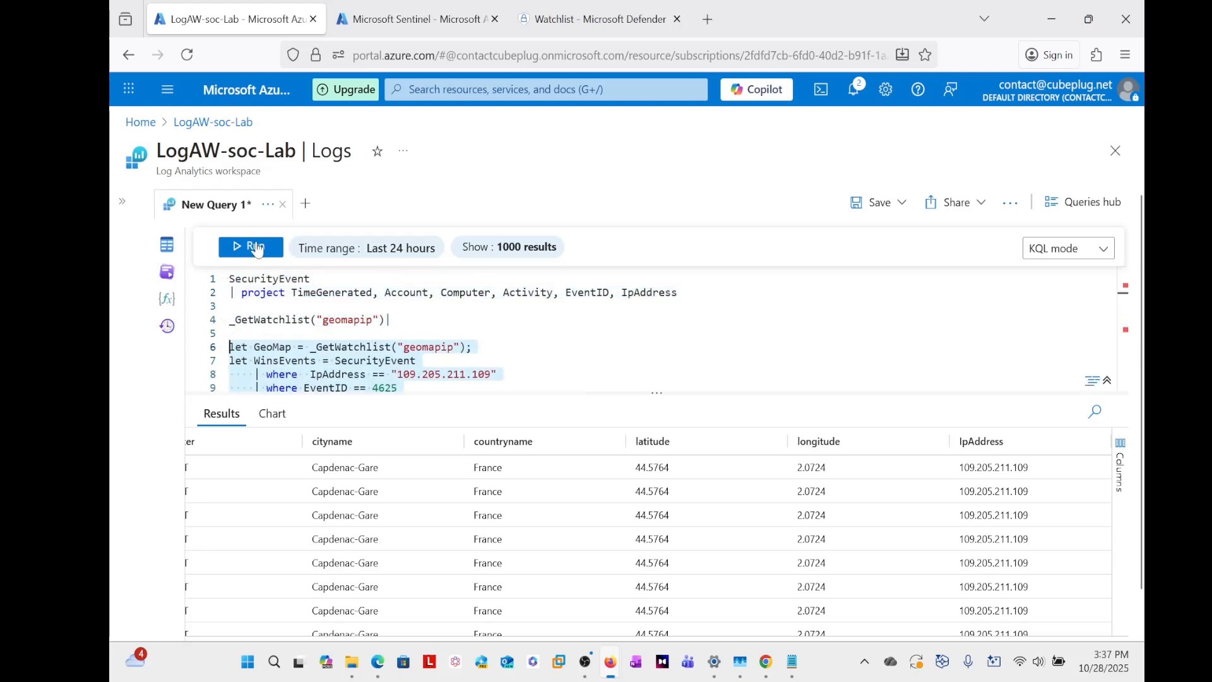
click(250, 246)
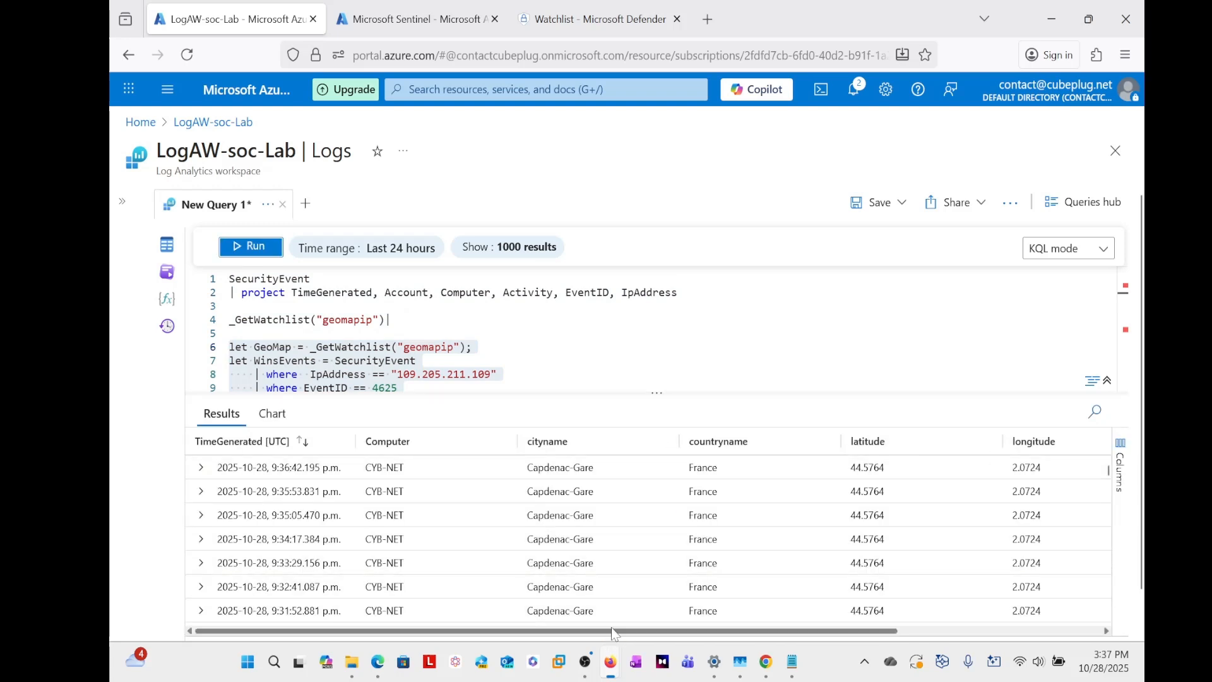
drag(611, 632, 814, 632)
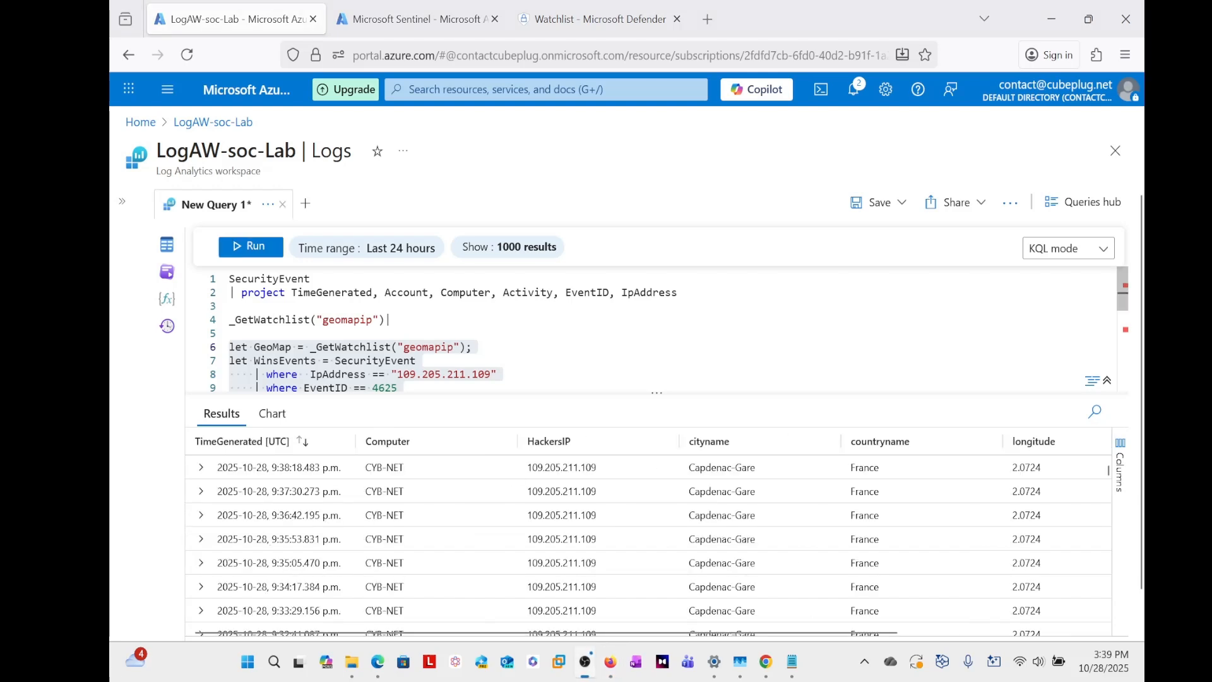
- Review the column order in the WinsEvents project line against the columns of the results
click(417, 360)
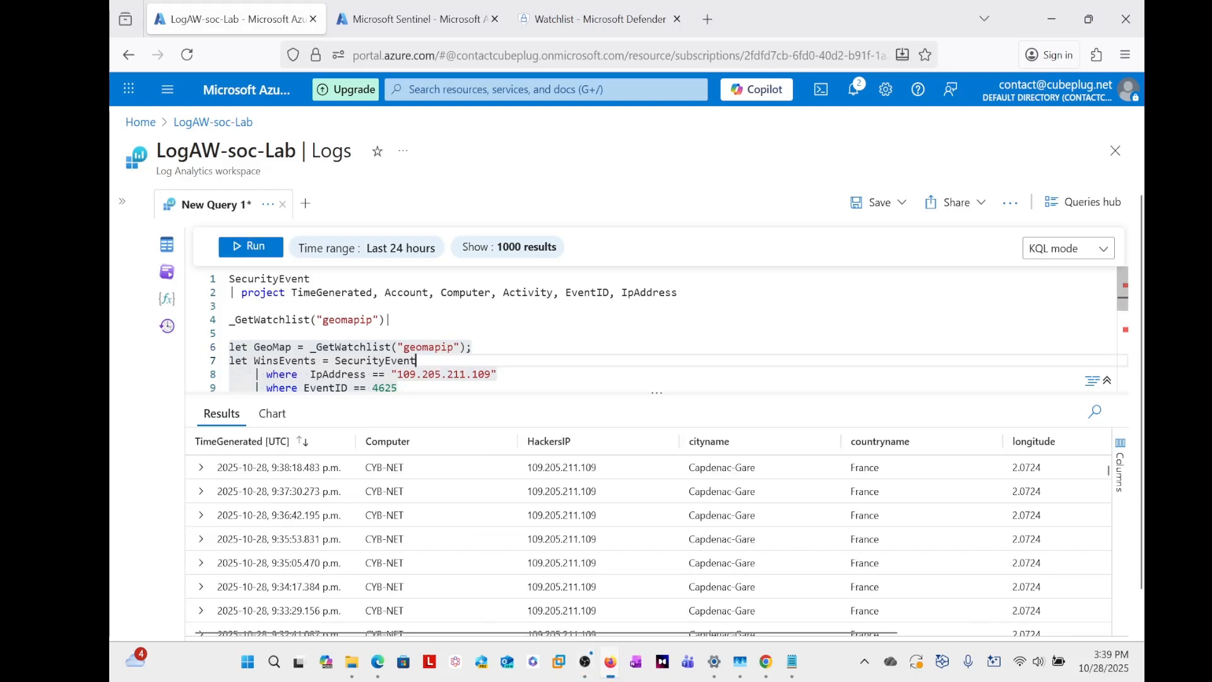
scroll(505, 329, down, 2)
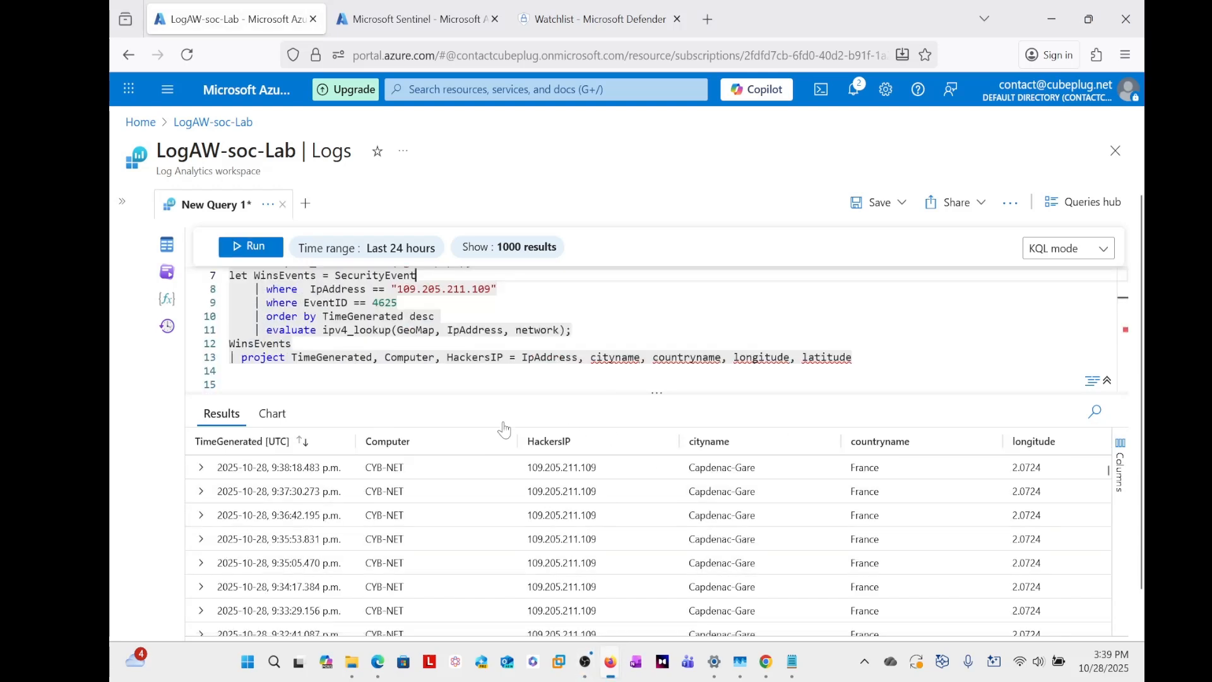
click(754, 366)
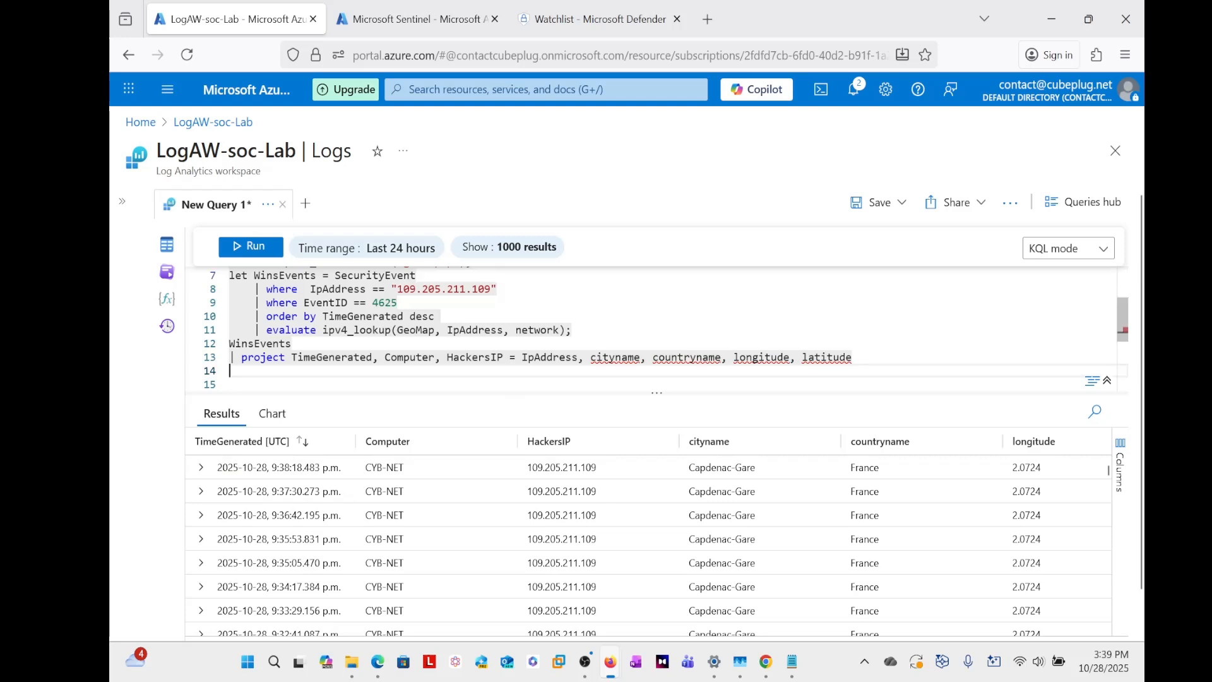
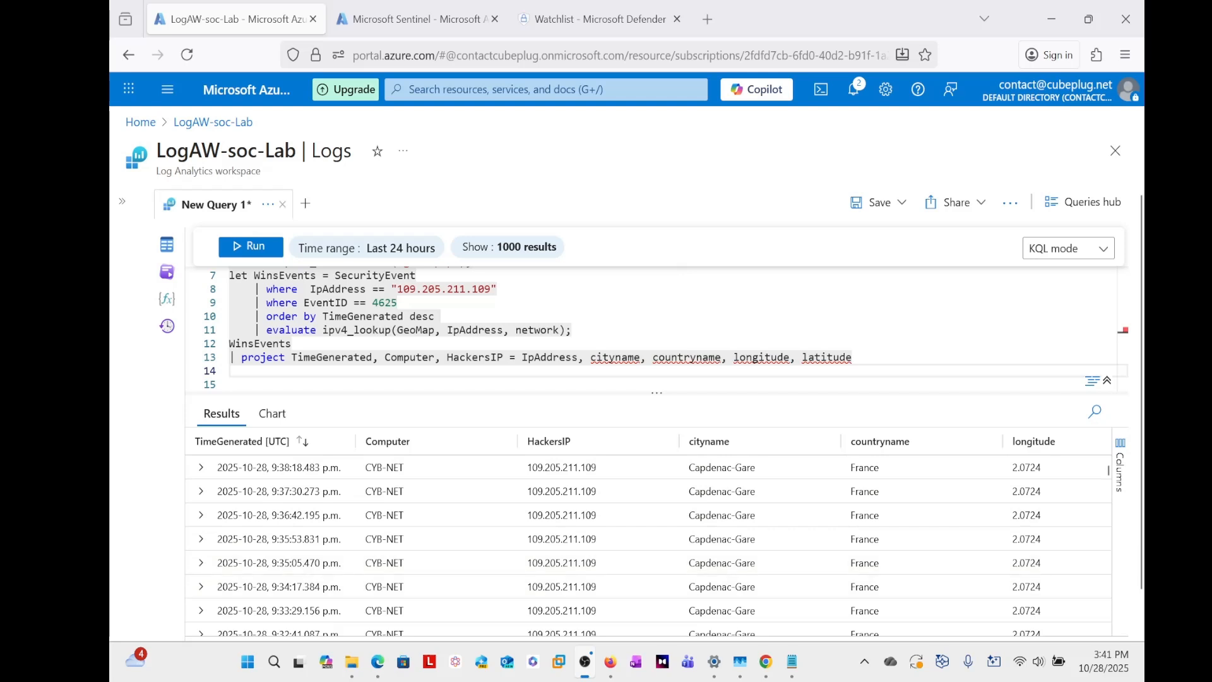
- Return to the Azure home page in the Sentinel browser tab and open the LogAW-soc-Lab workspace in Microsoft Sentinel
key(ctrl+Tab)
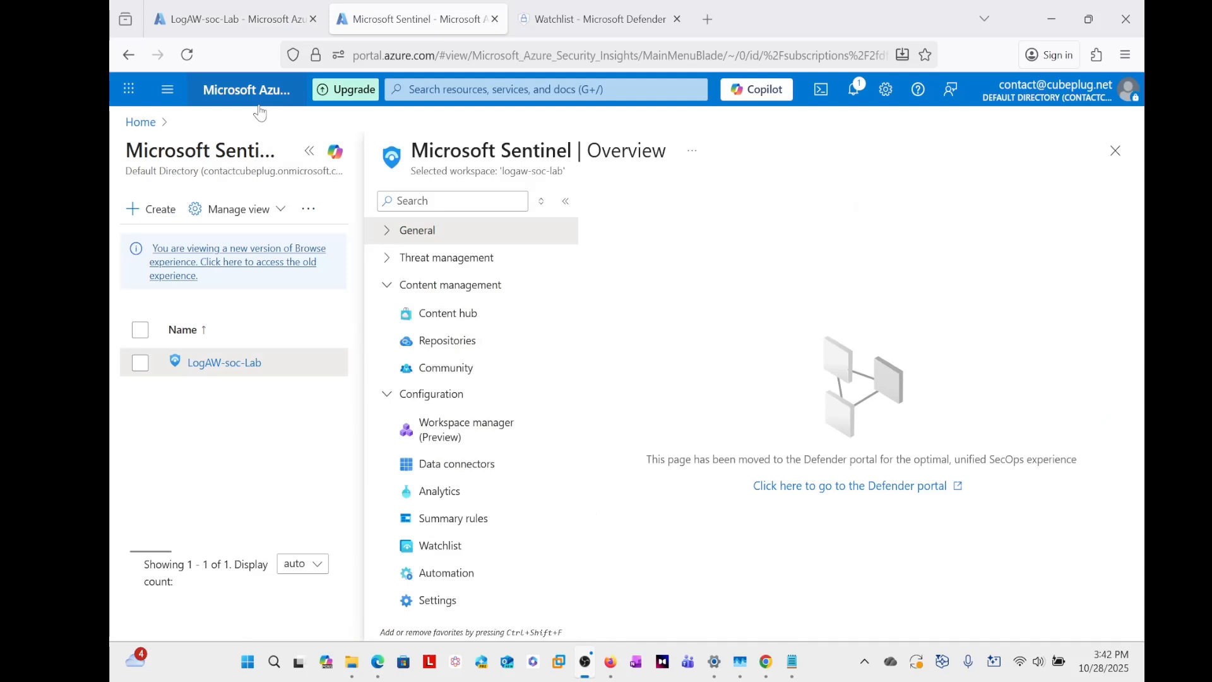
click(144, 126)
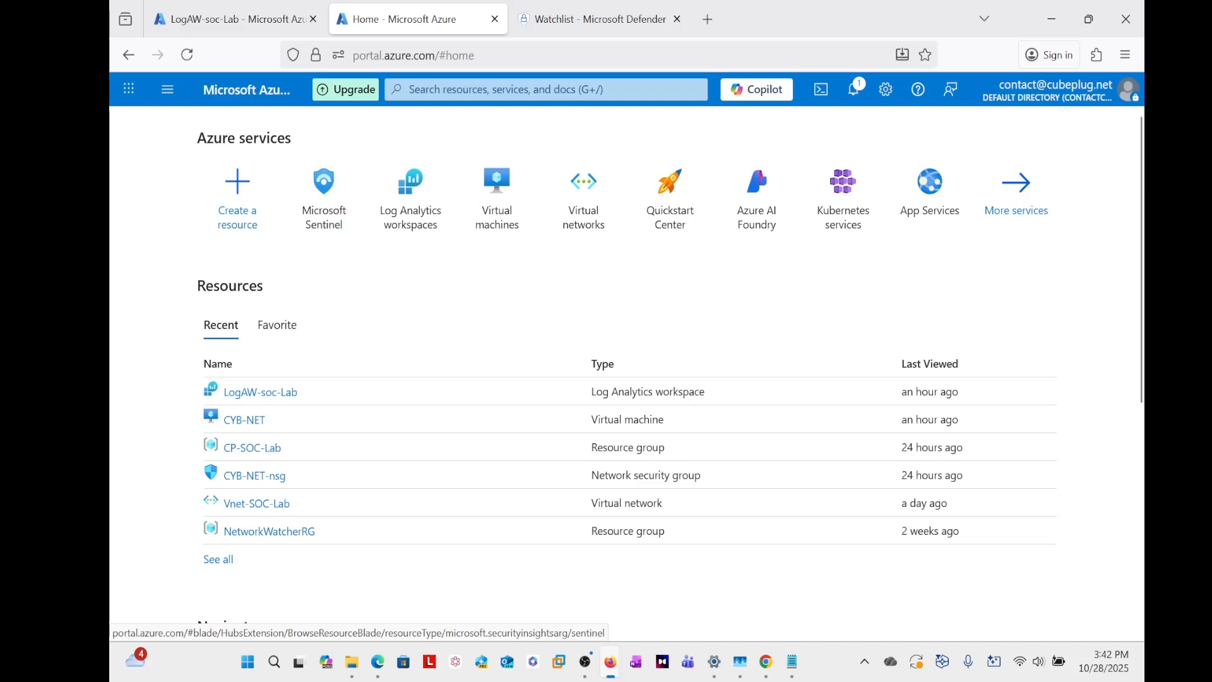
click(409, 89)
text(micros)
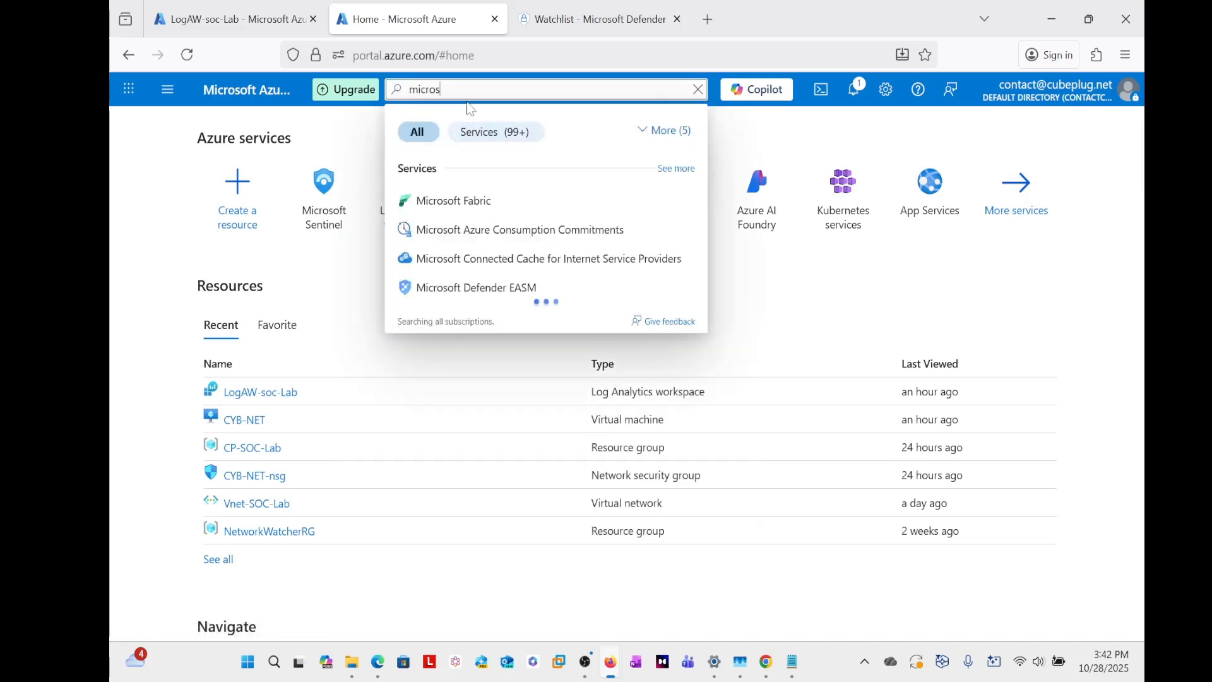
text(o)
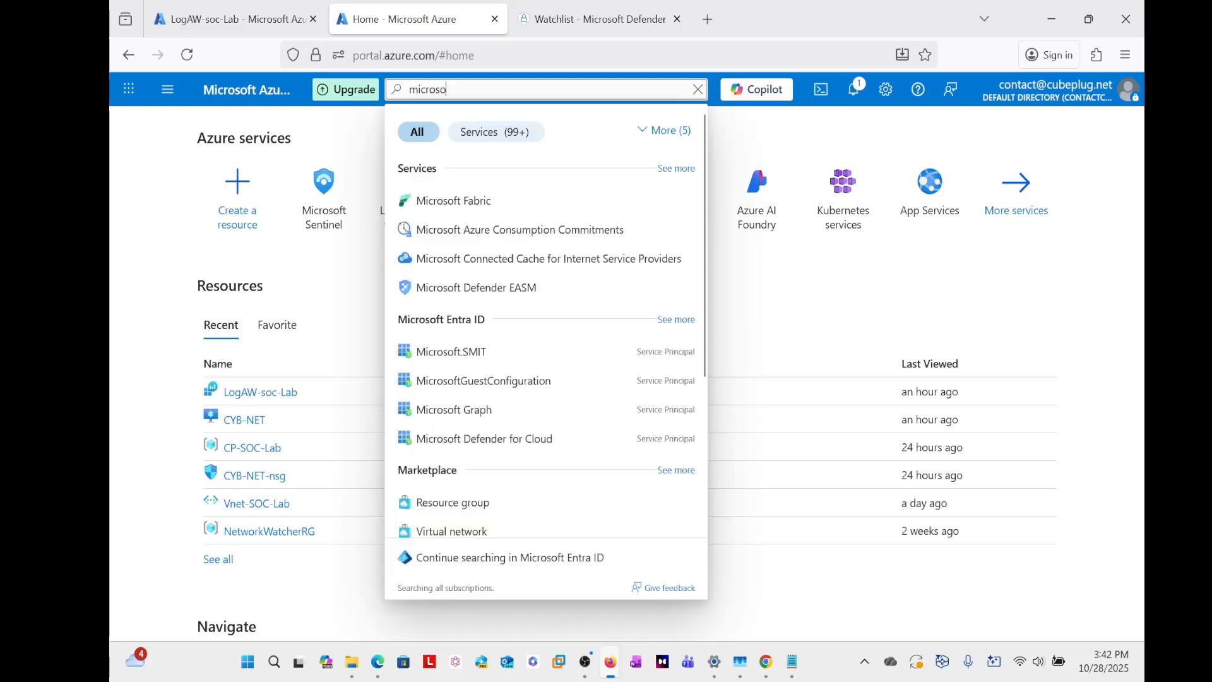
text(ft se)
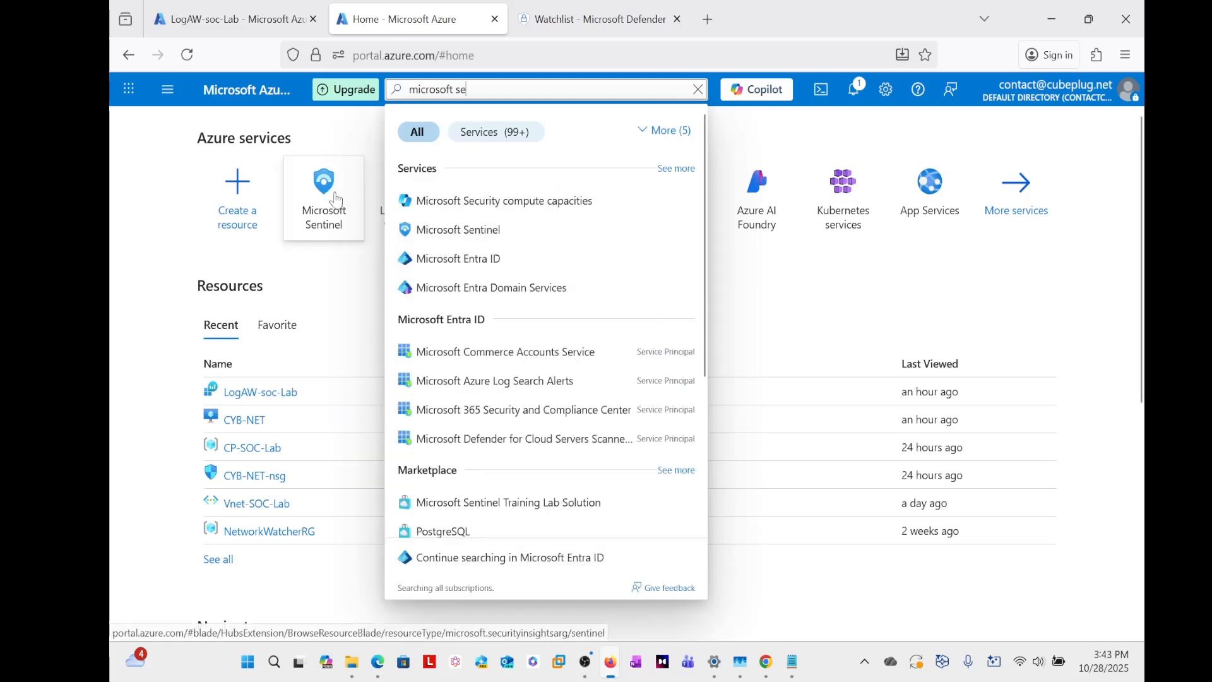
click(336, 200)
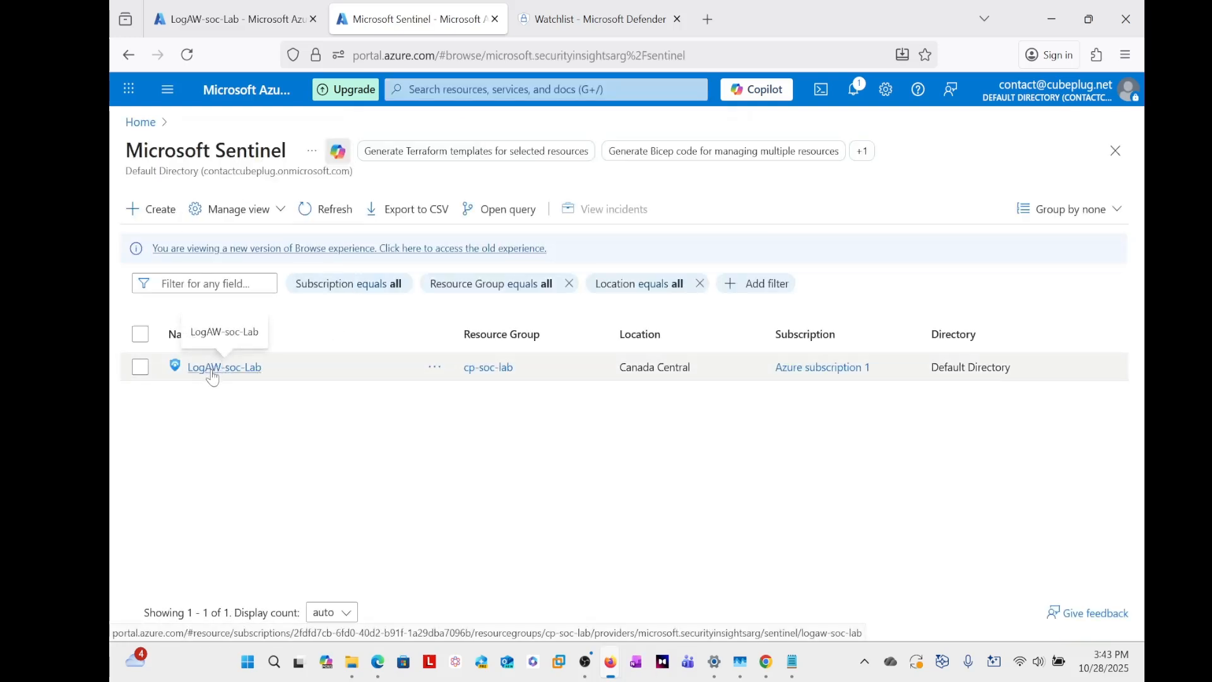
click(213, 372)
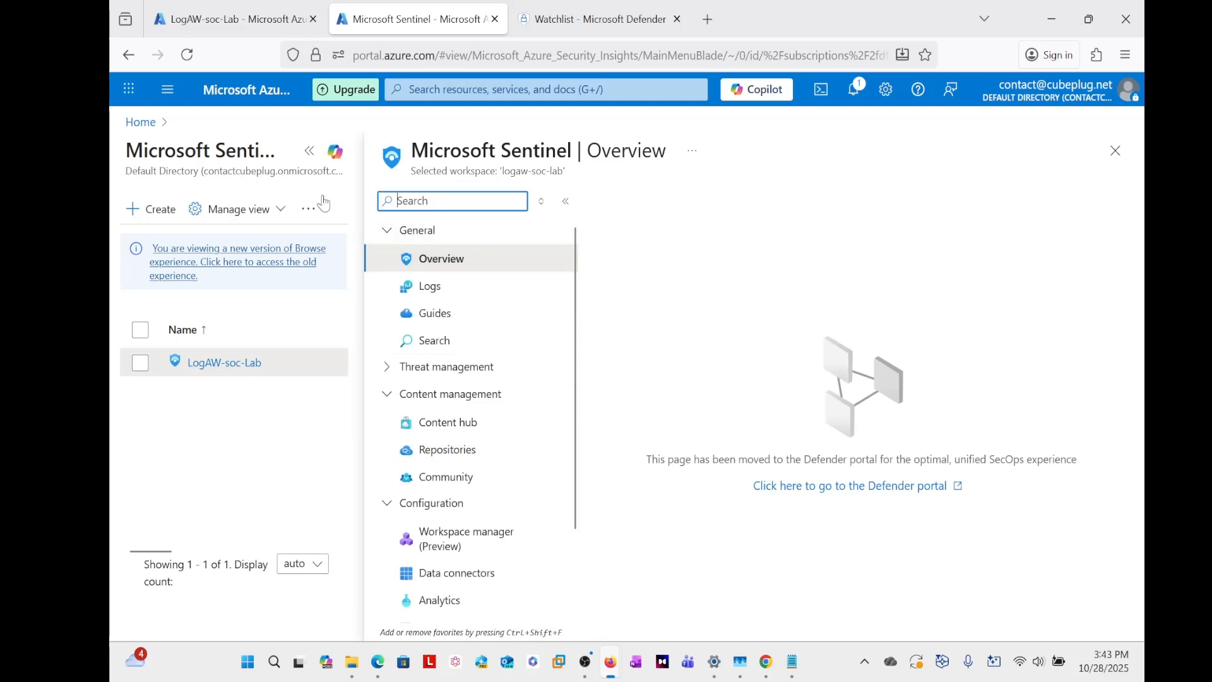
- Open the workspace's Workbooks page from Threat management and continue to it in the Defender portal
click(309, 150)
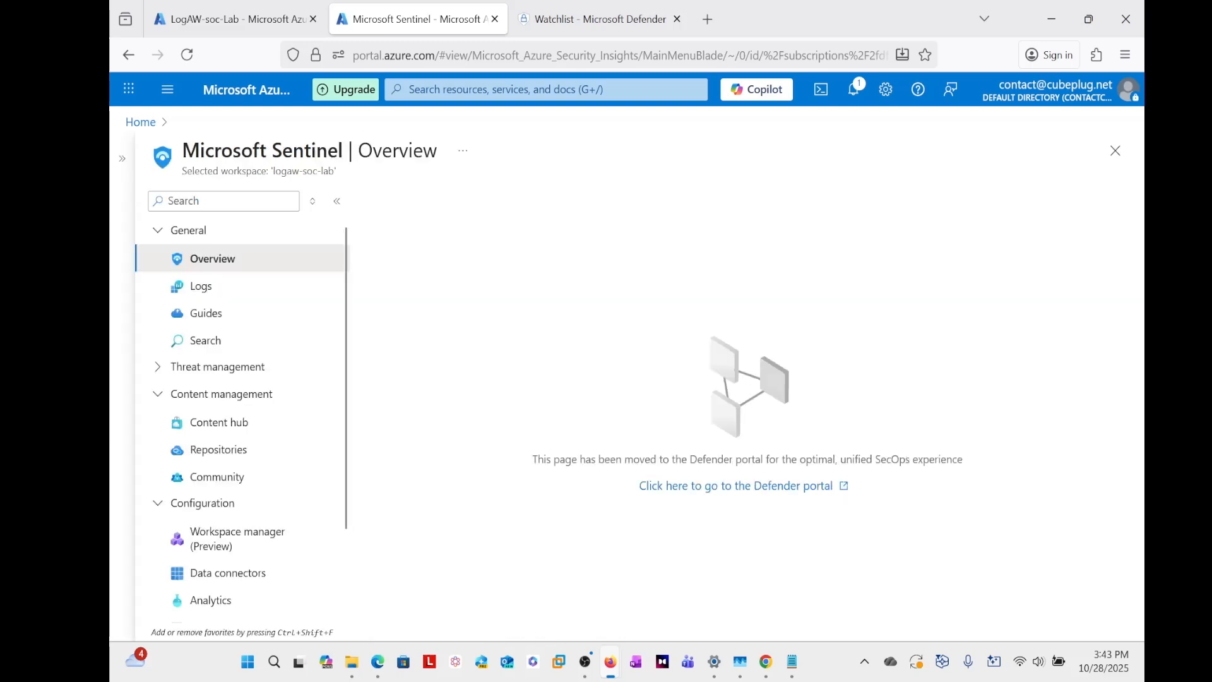
click(160, 373)
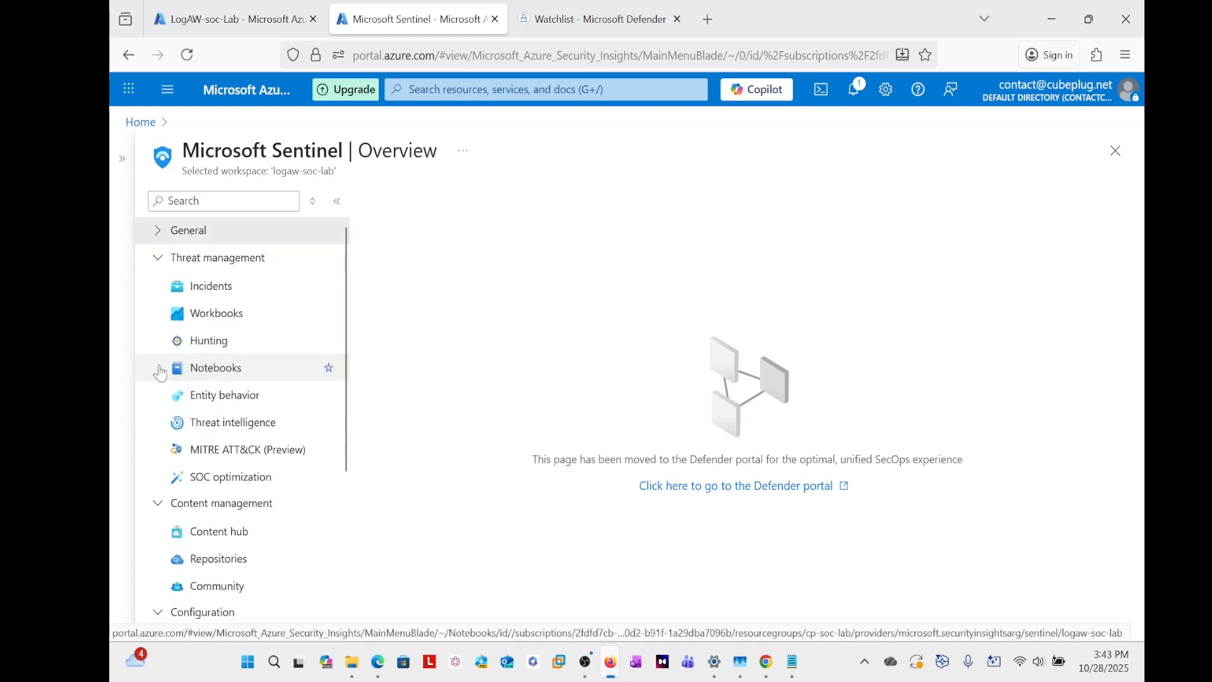
click(218, 315)
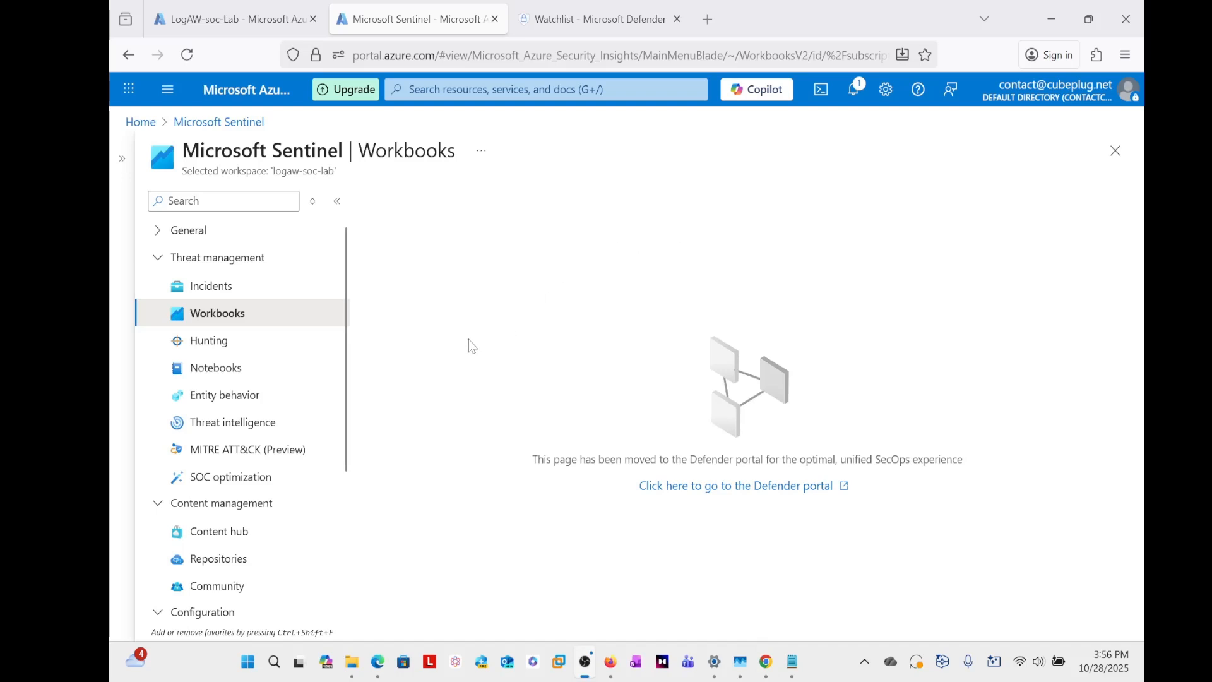
click(726, 487)
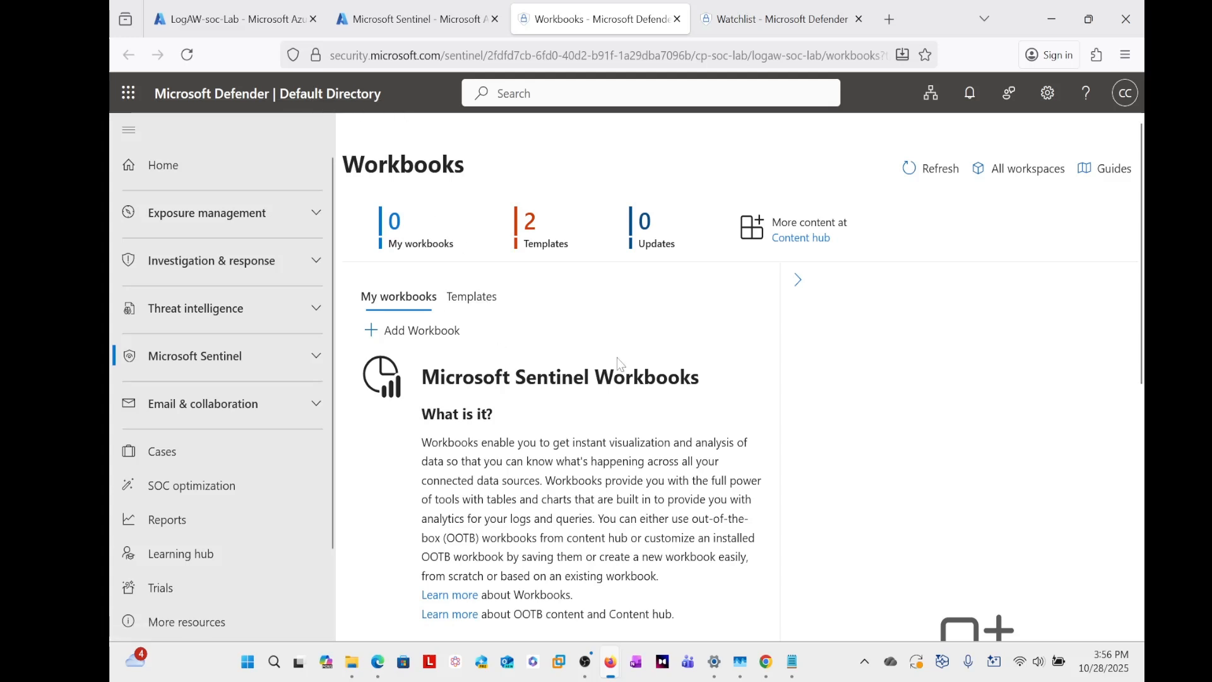
- Add a new workbook and switch it to edit mode
scroll(541, 321, down, 5)
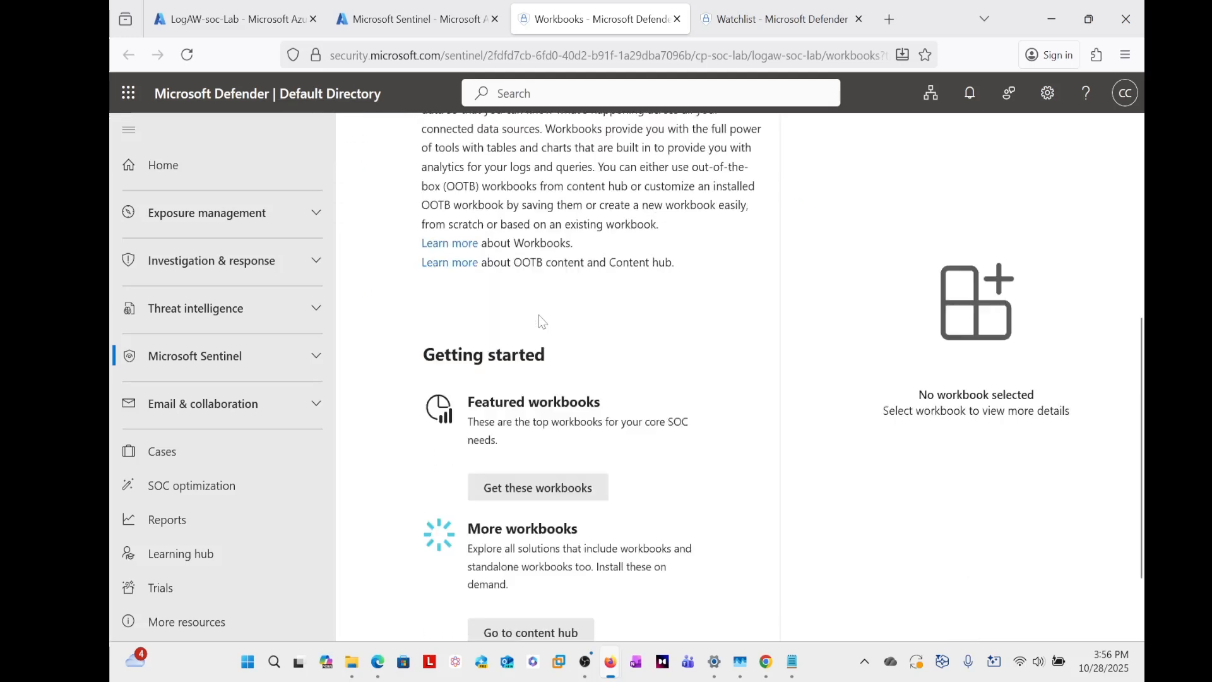
scroll(541, 321, up, 5)
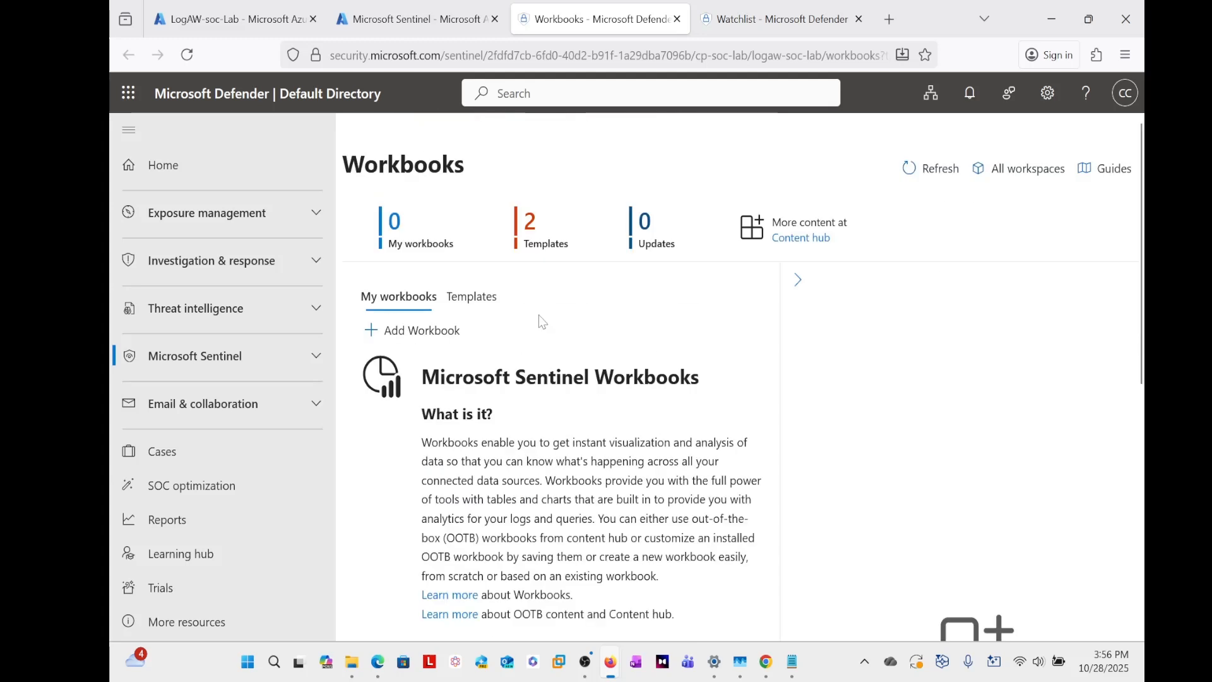
click(409, 337)
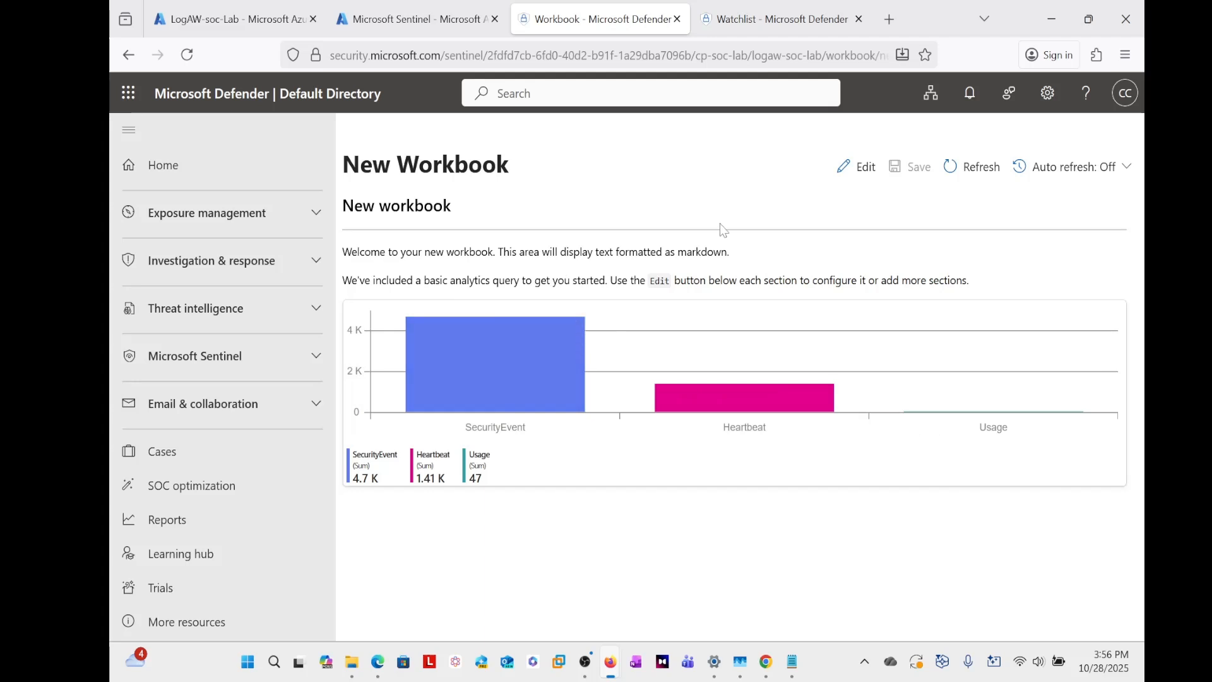
click(861, 168)
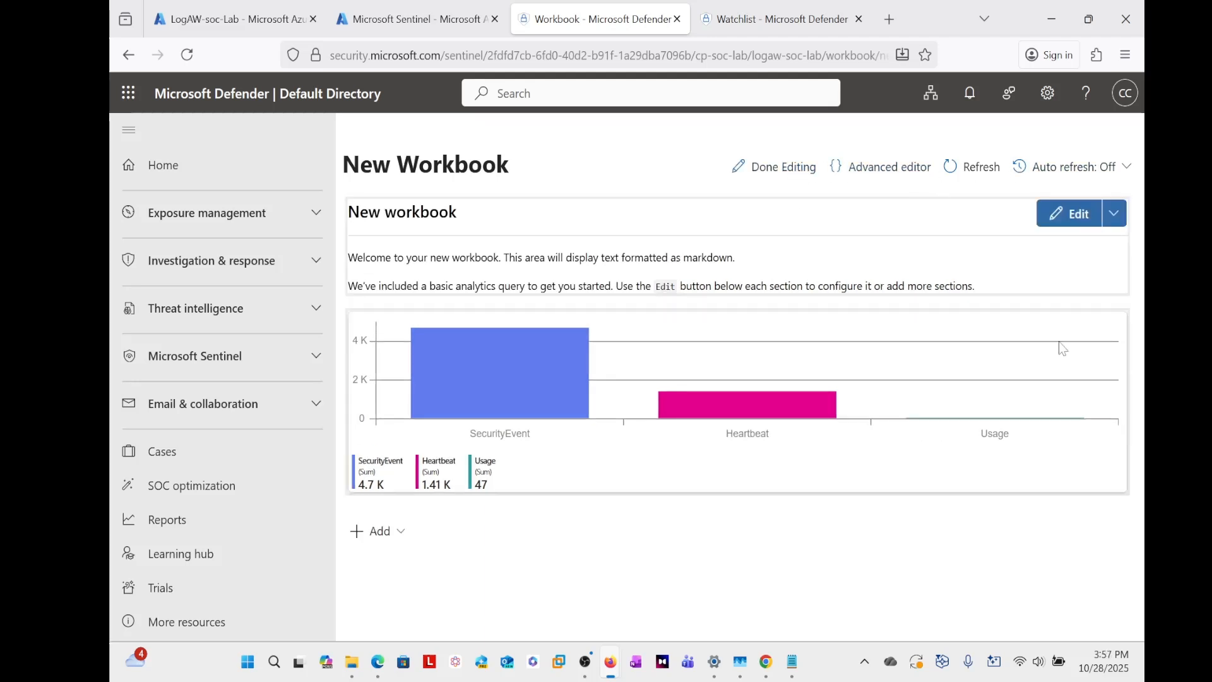
- Remove the default bar chart query from the new workbook and confirm the removal
mouse_move(1083, 491)
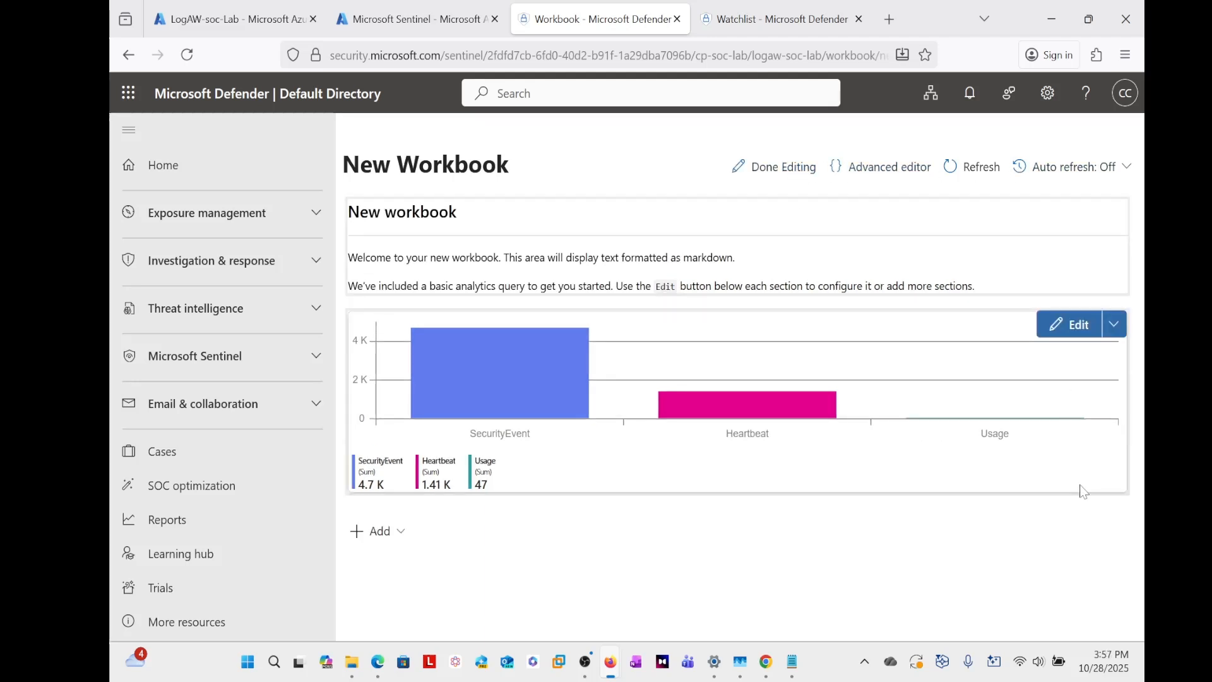
click(1114, 327)
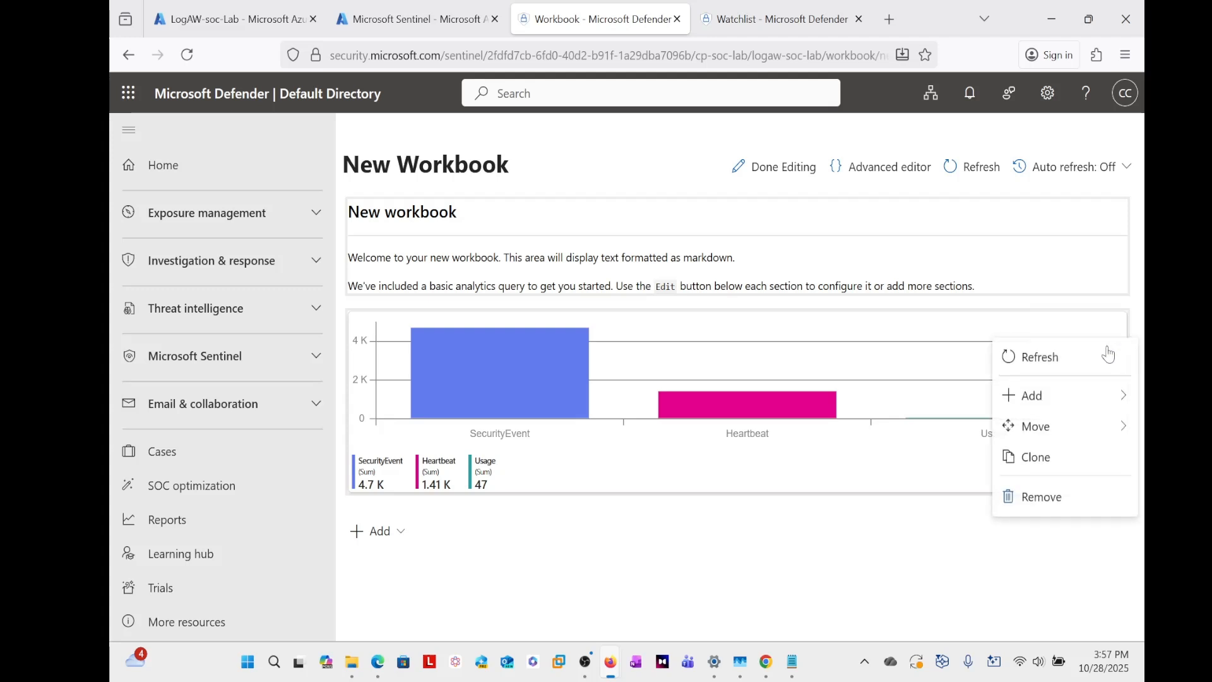
click(1041, 500)
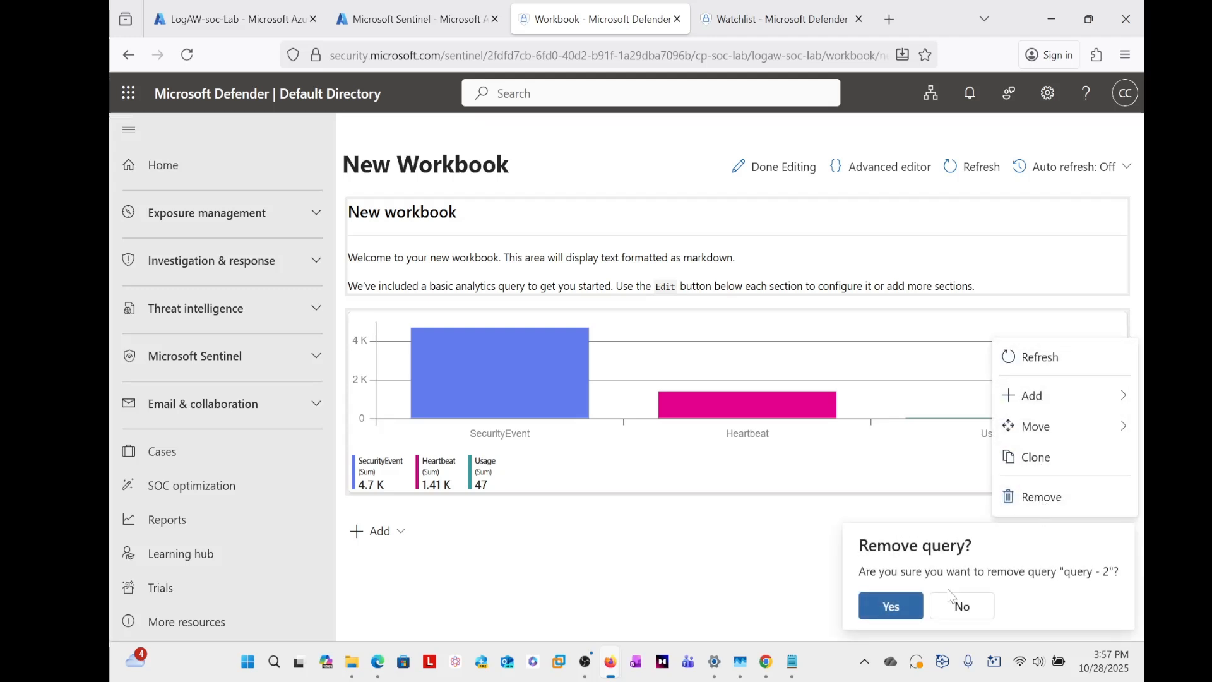
click(891, 608)
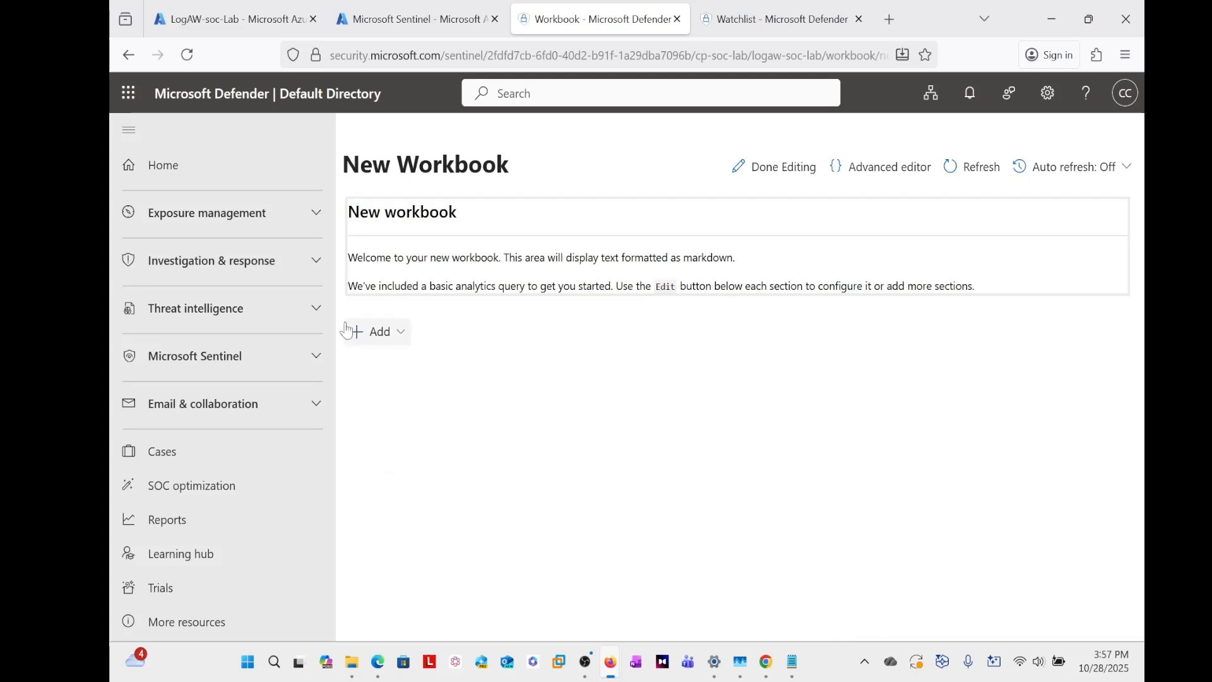
- Add a data source + visualization item to the workbook and replace its Advanced Editor JSON with the copied geomapip map query JSON
click(383, 346)
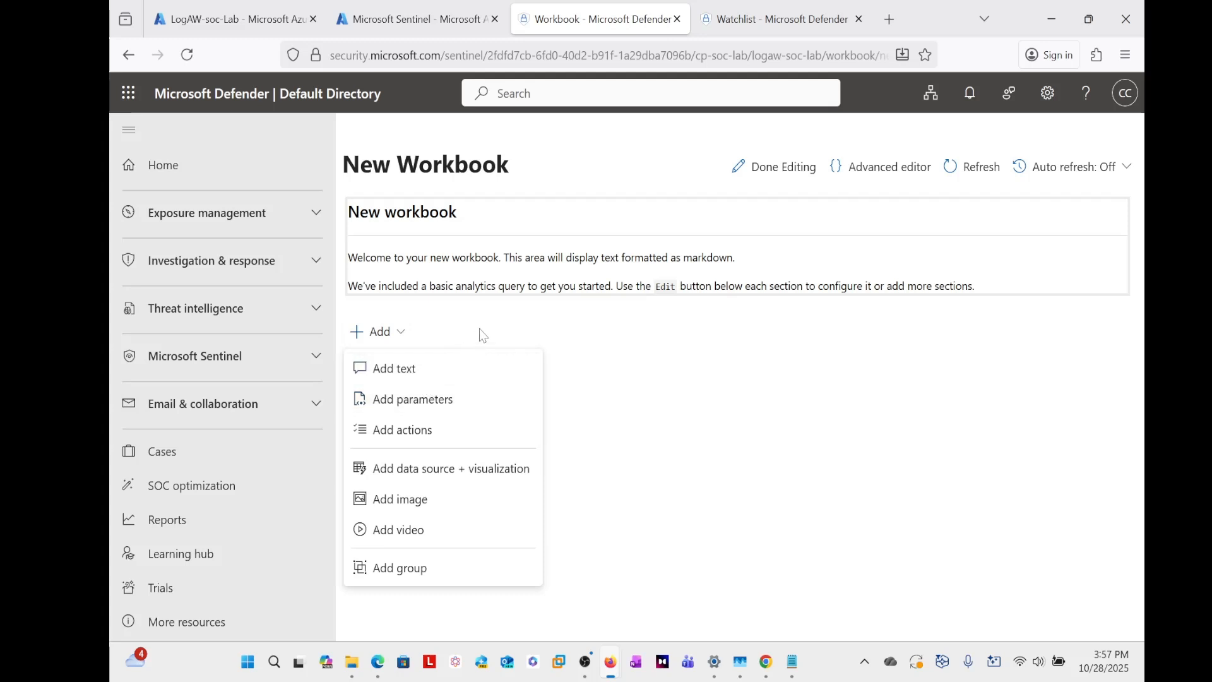
click(669, 341)
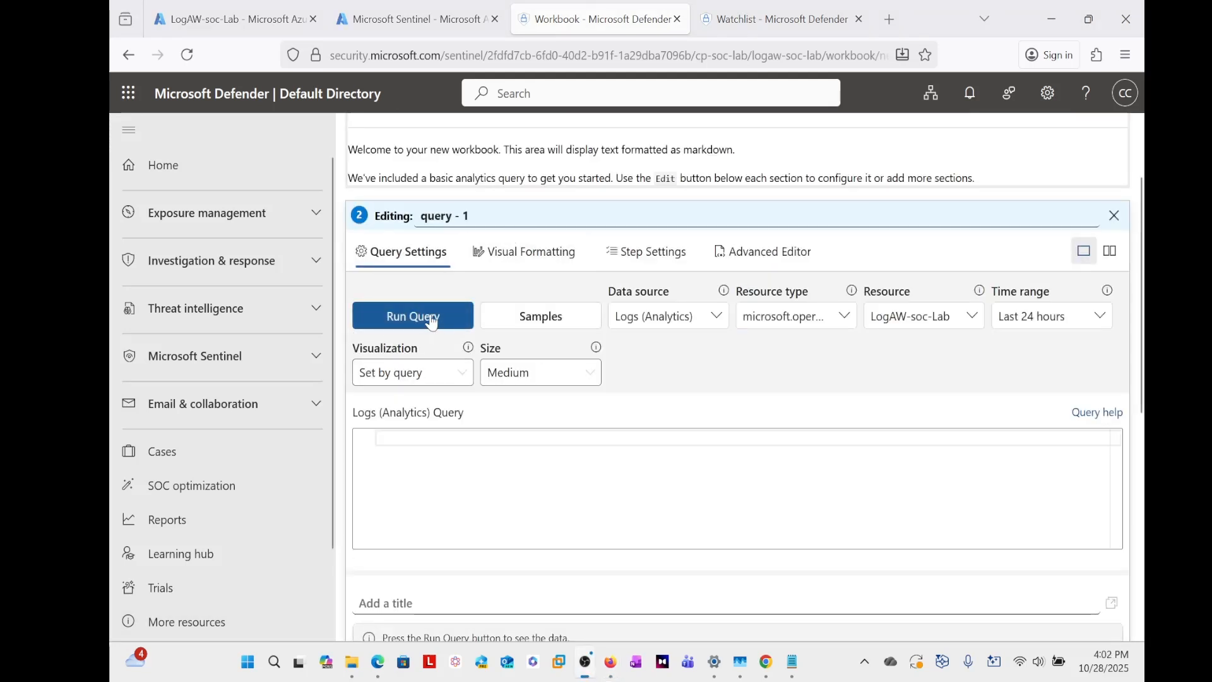
click(766, 254)
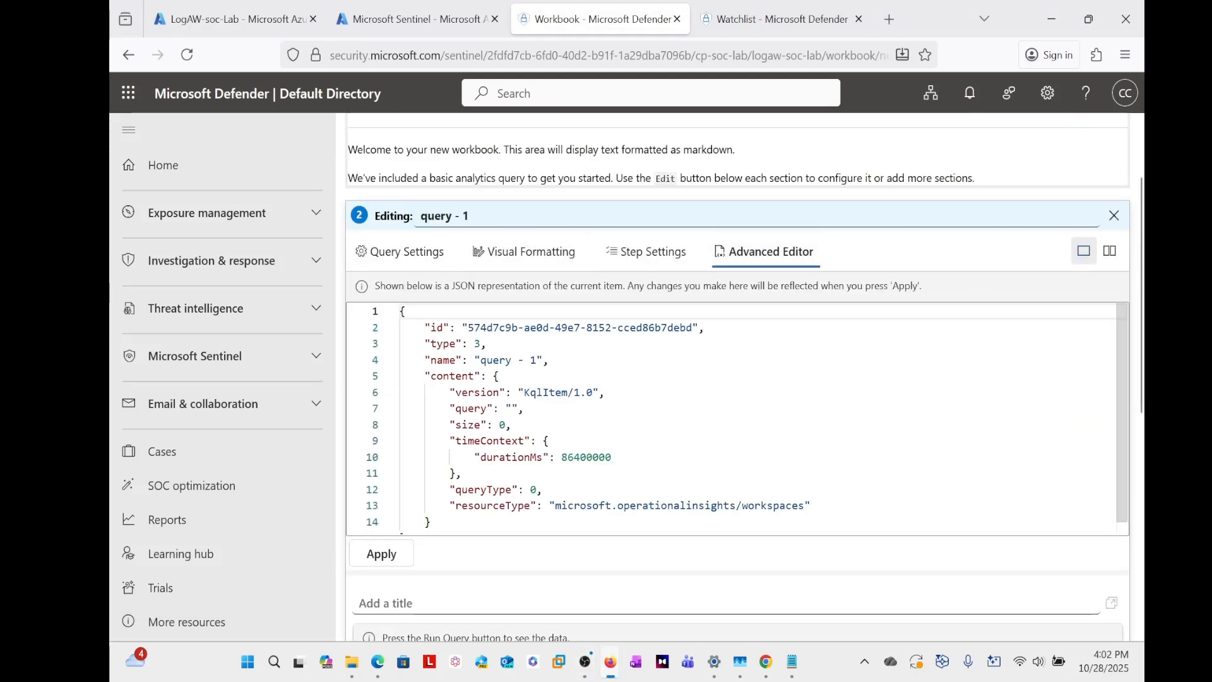
scroll(732, 416, down, 1)
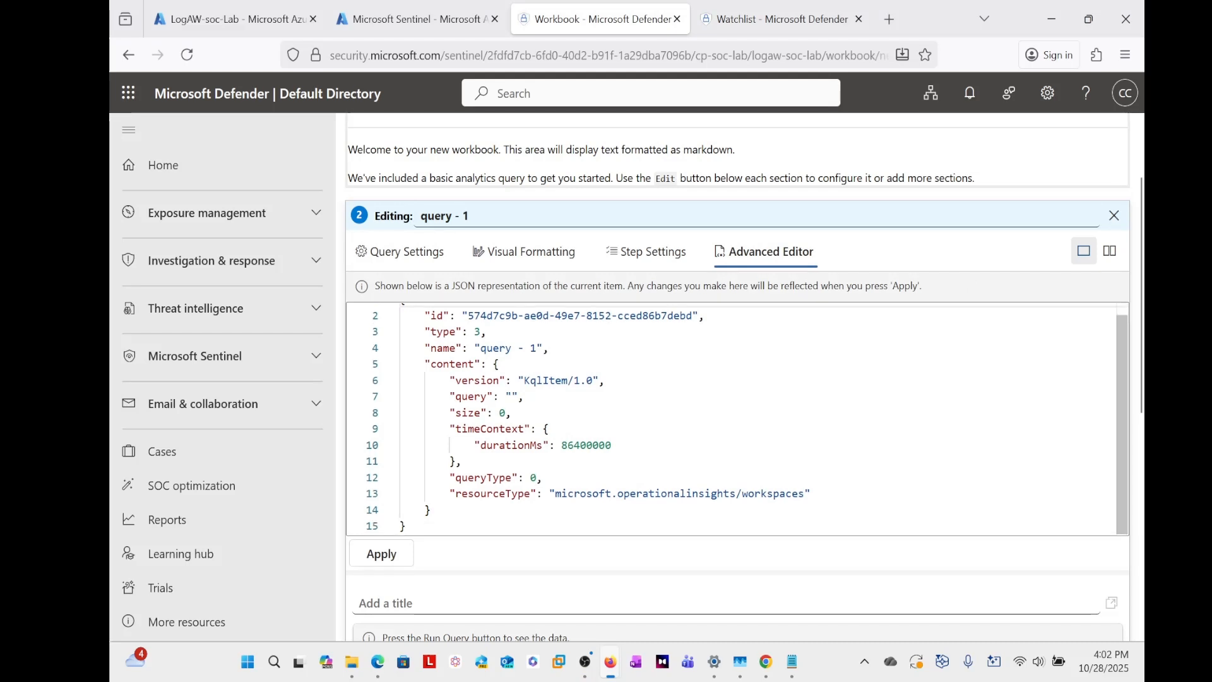
key(ctrl+a)
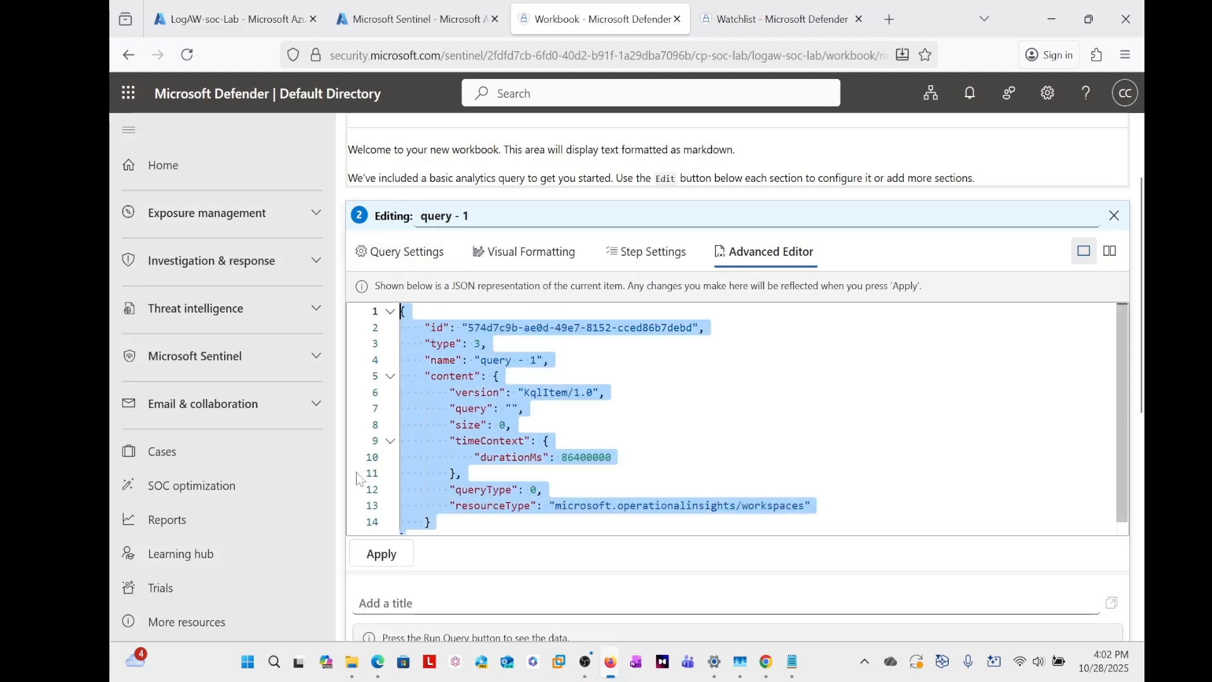
key(BackSpace)
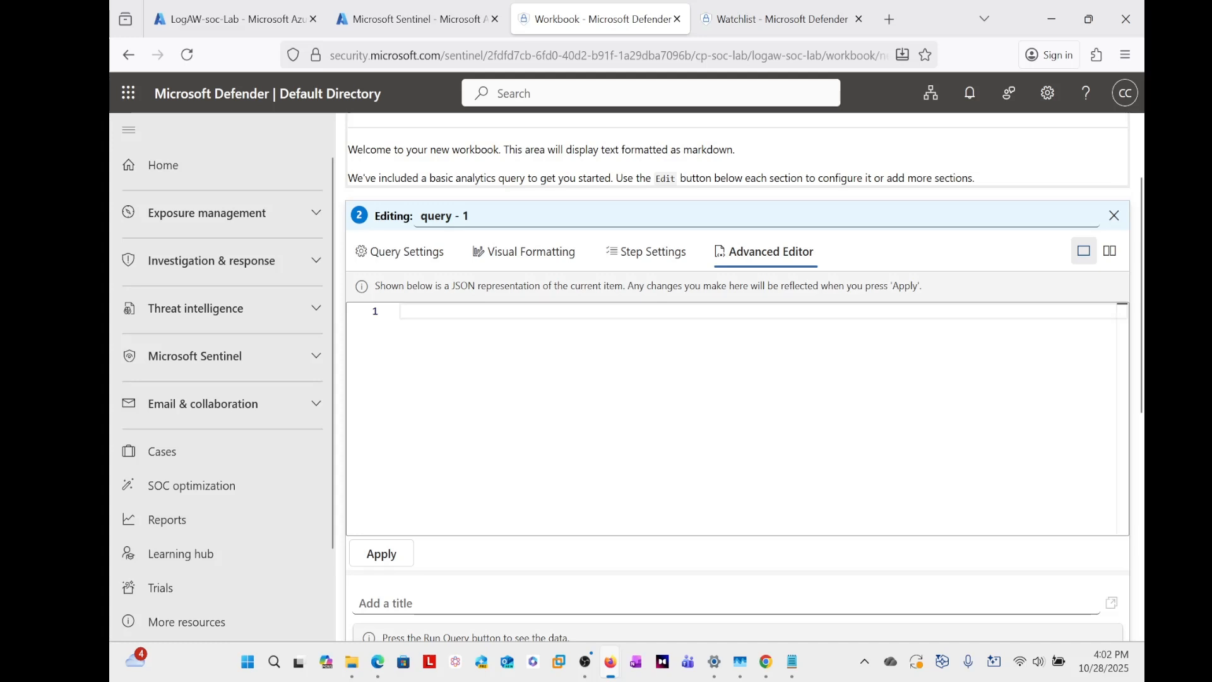
key(alt+Tab)
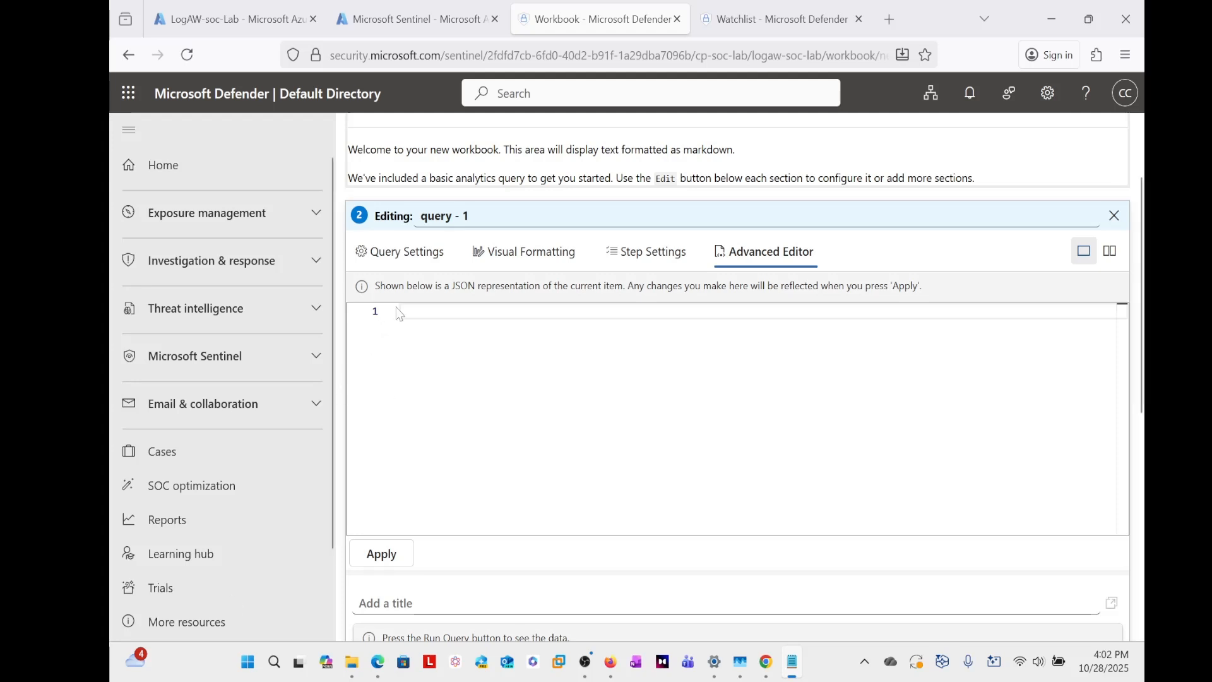
key(alt+Tab)
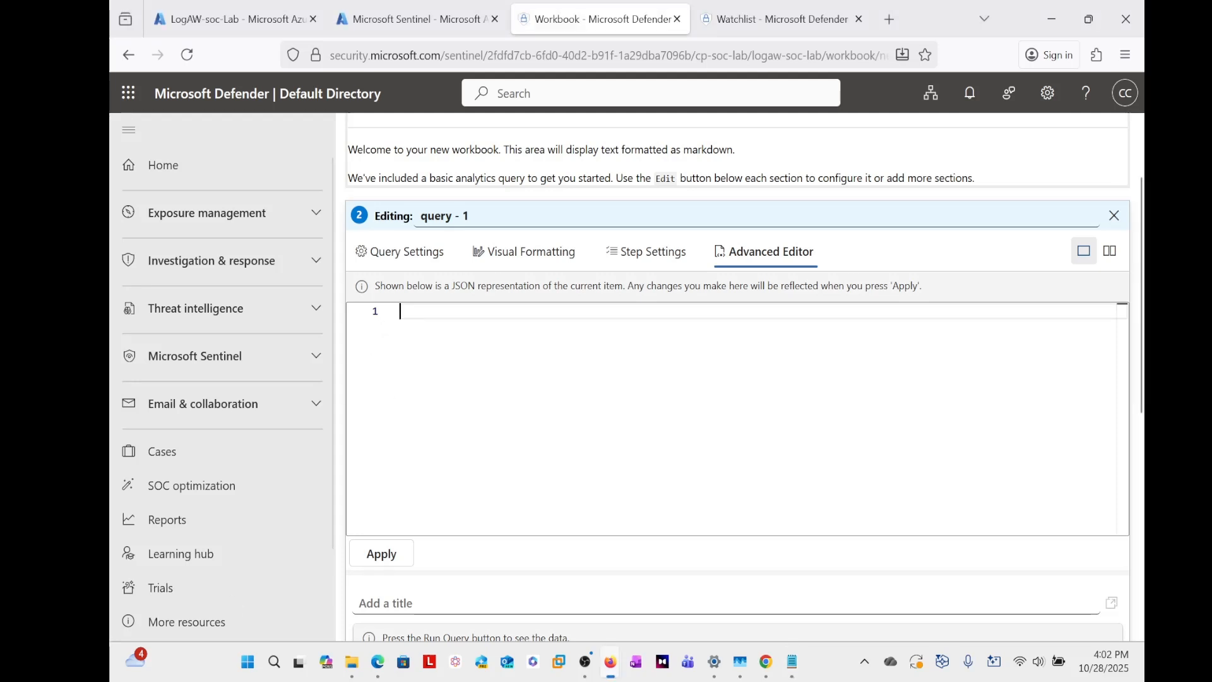
key(ctrl+v)
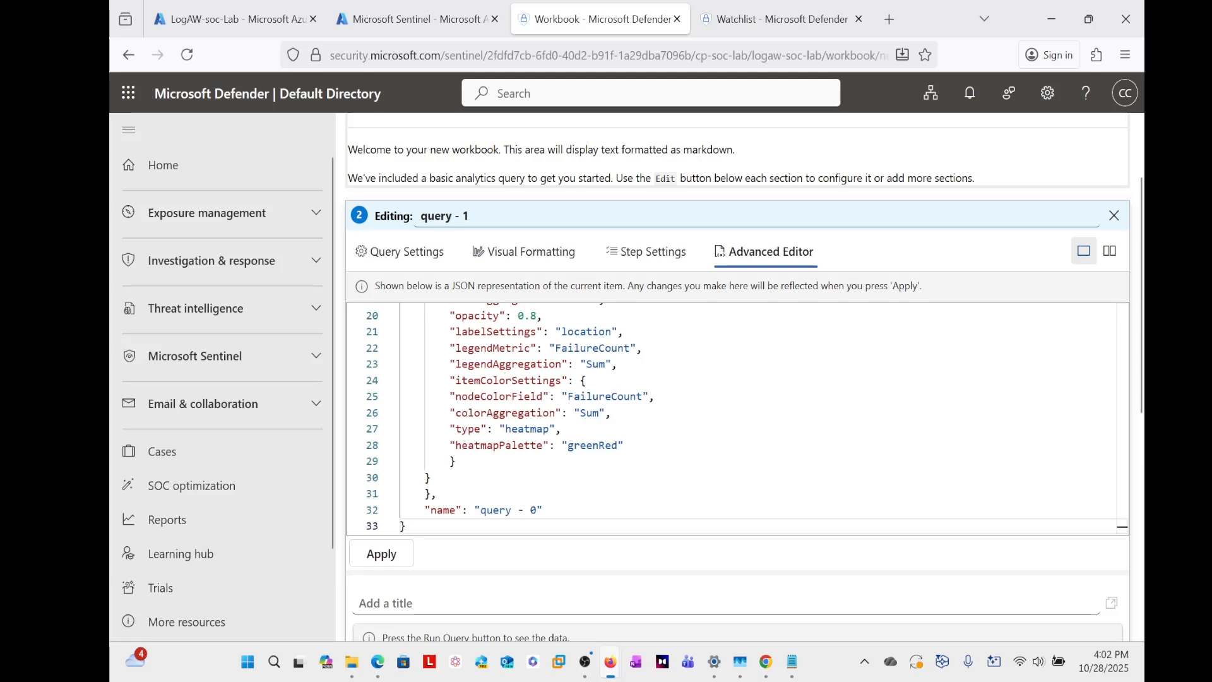
- Review the pasted map JSON through to its last line and finish editing the query item
scroll(658, 312, up, 6)
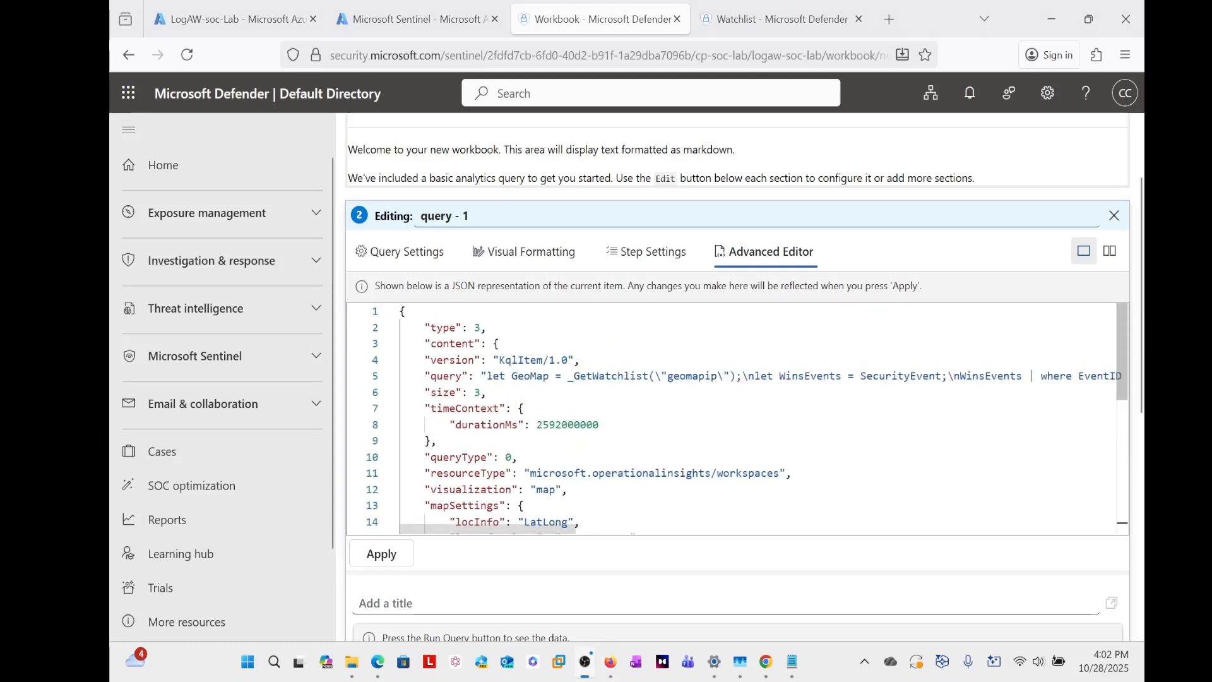
scroll(658, 311, down, 6)
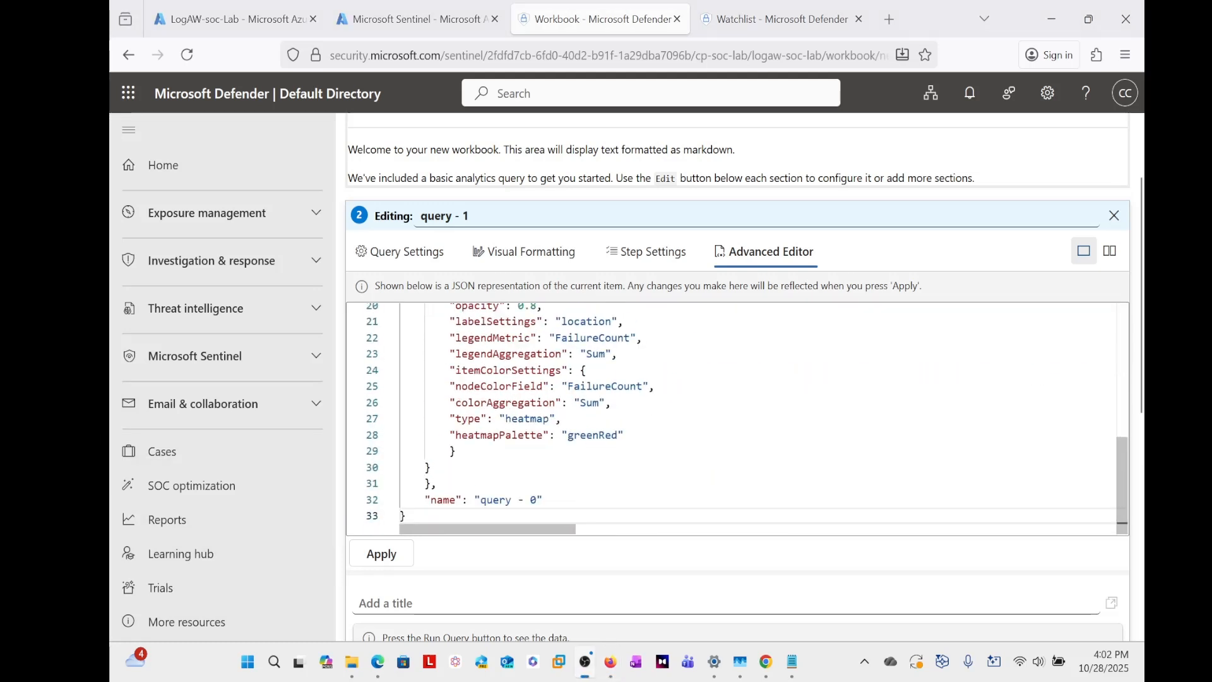
scroll(572, 555, down, 6)
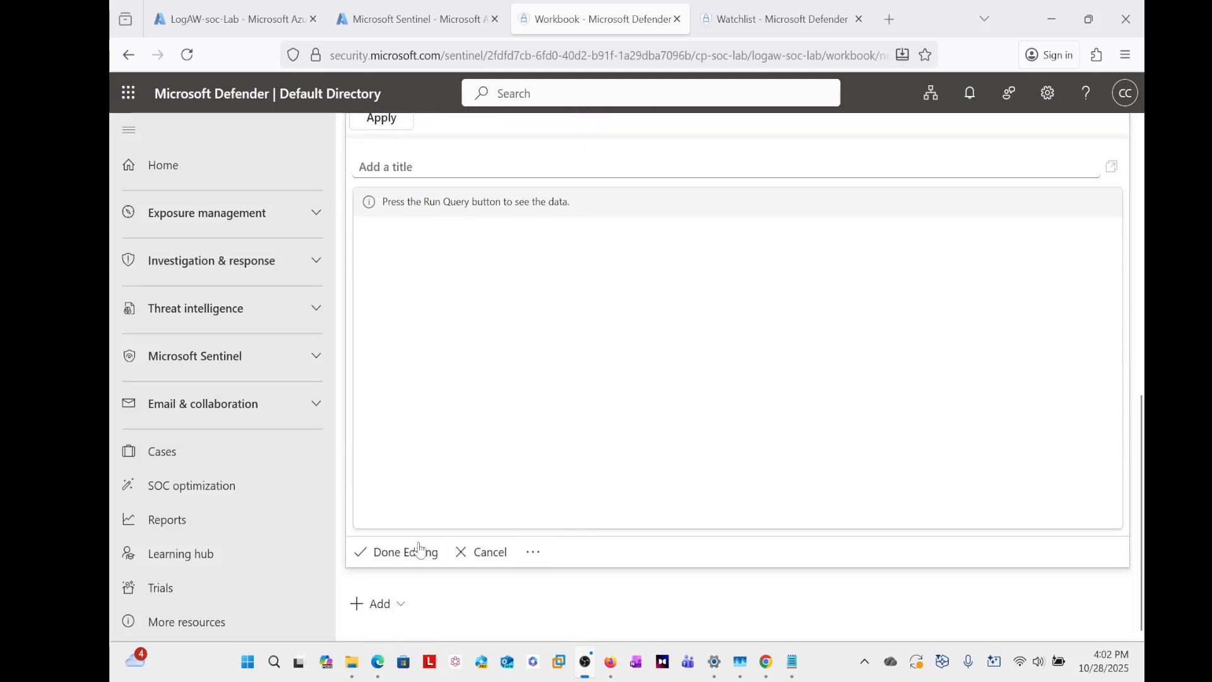
click(400, 555)
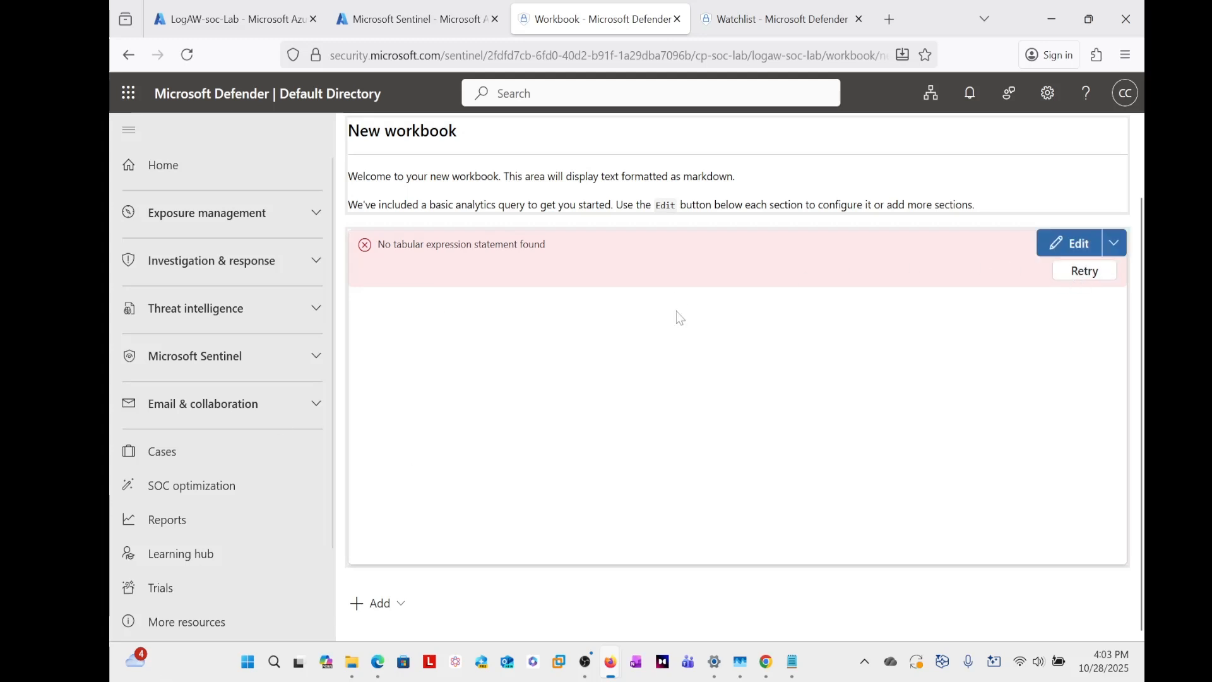
- Reopen the query item, apply the geomapip map JSON in the Advanced Editor, and display its query settings
click(1072, 251)
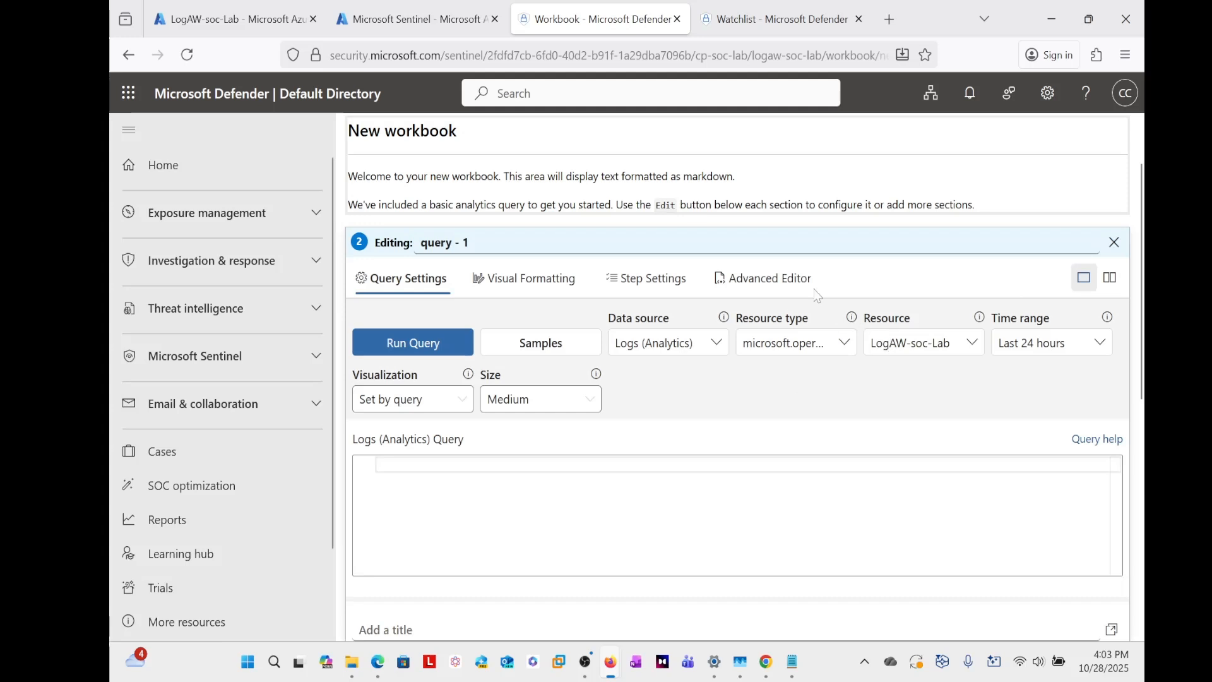
click(766, 278)
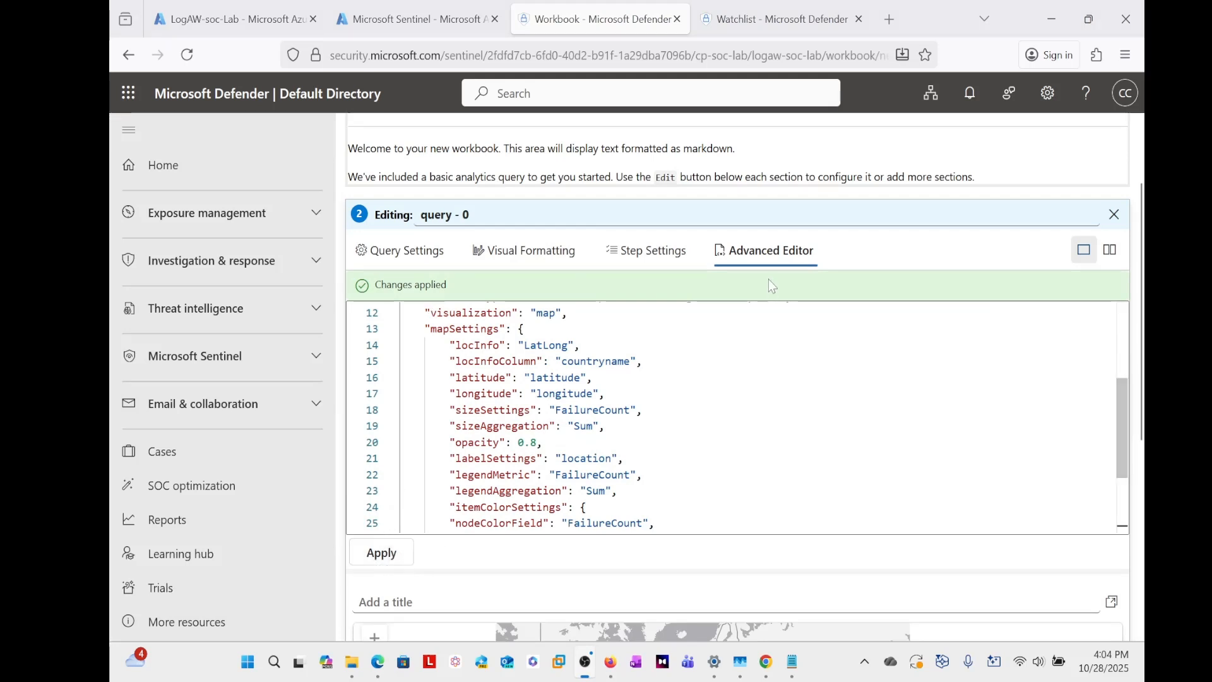
click(414, 255)
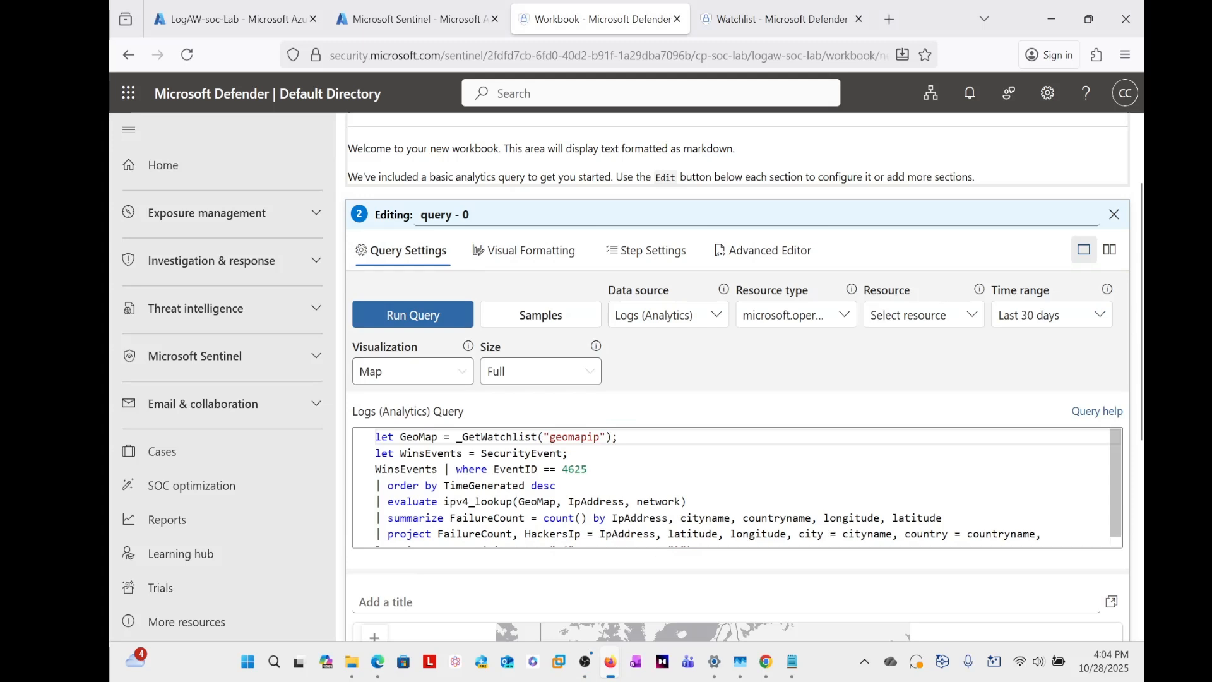
- Review the geomapip KQL query to its last line and reapply the query item's JSON in the Advanced Editor
scroll(737, 488, down, 1)
scroll(737, 487, up, 1)
scroll(737, 487, down, 1)
scroll(738, 487, up, 1)
scroll(737, 487, down, 1)
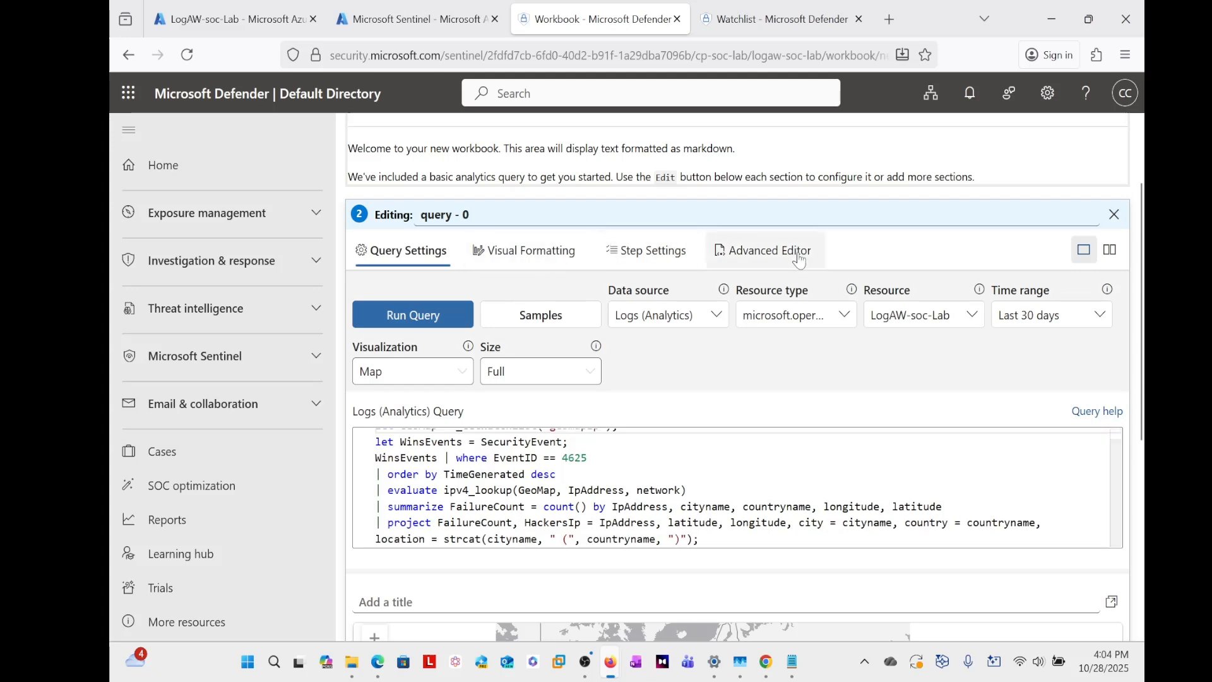
click(767, 252)
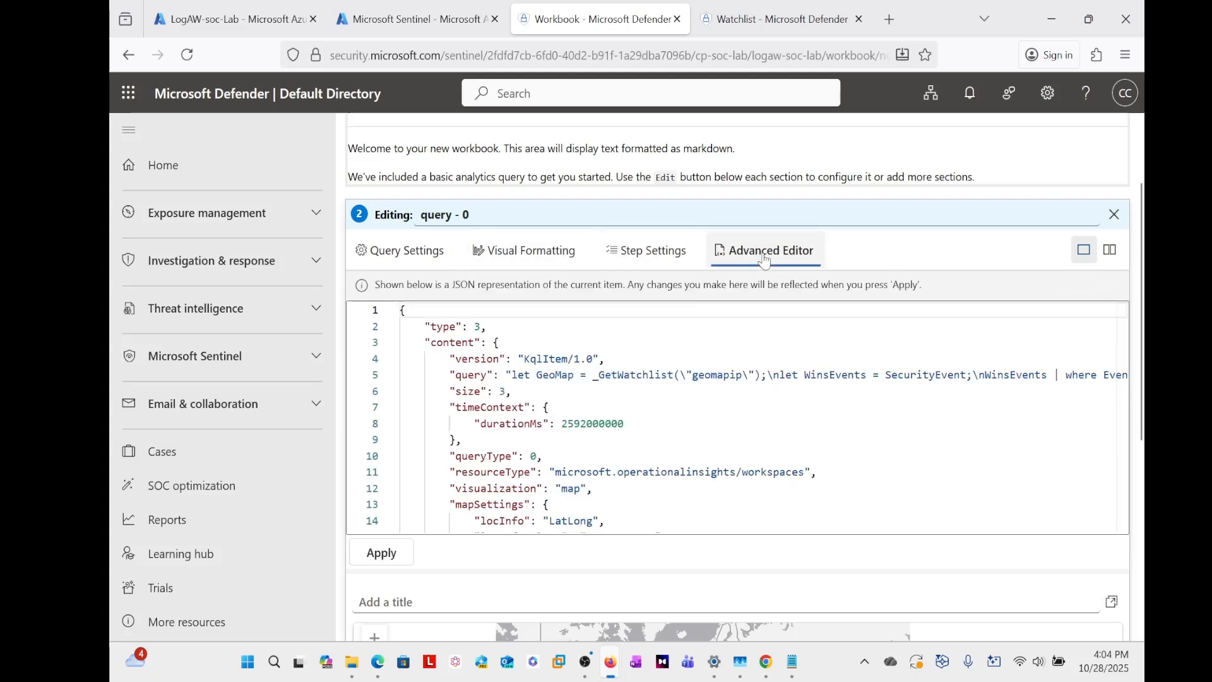
click(549, 408)
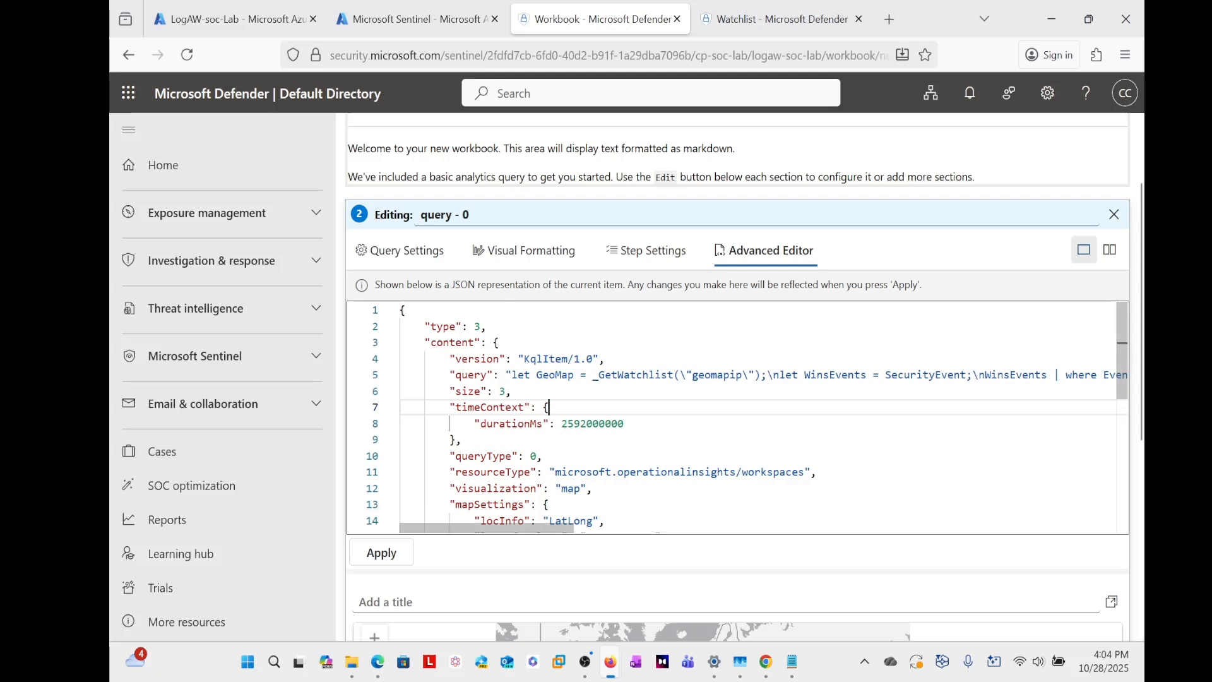
click(389, 562)
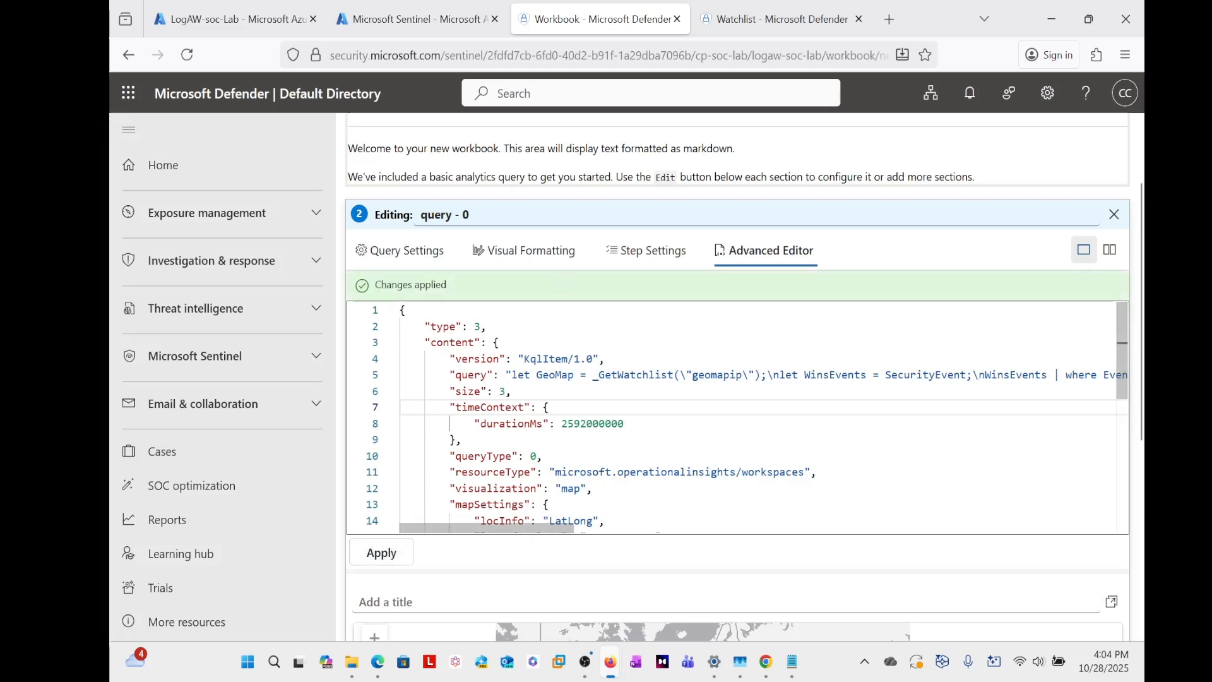
- Check the failed-logon map preview below the JSON and finish editing the query item
scroll(566, 520, down, 1)
scroll(568, 517, down, 6)
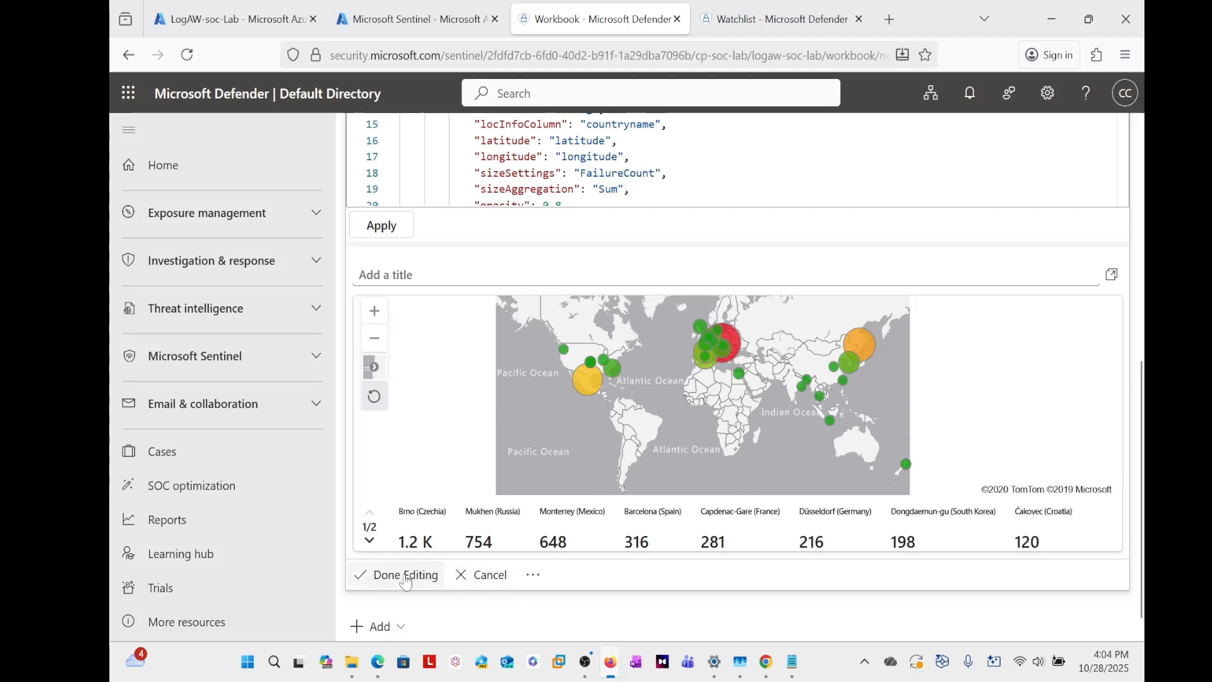
scroll(1009, 439, up, 3)
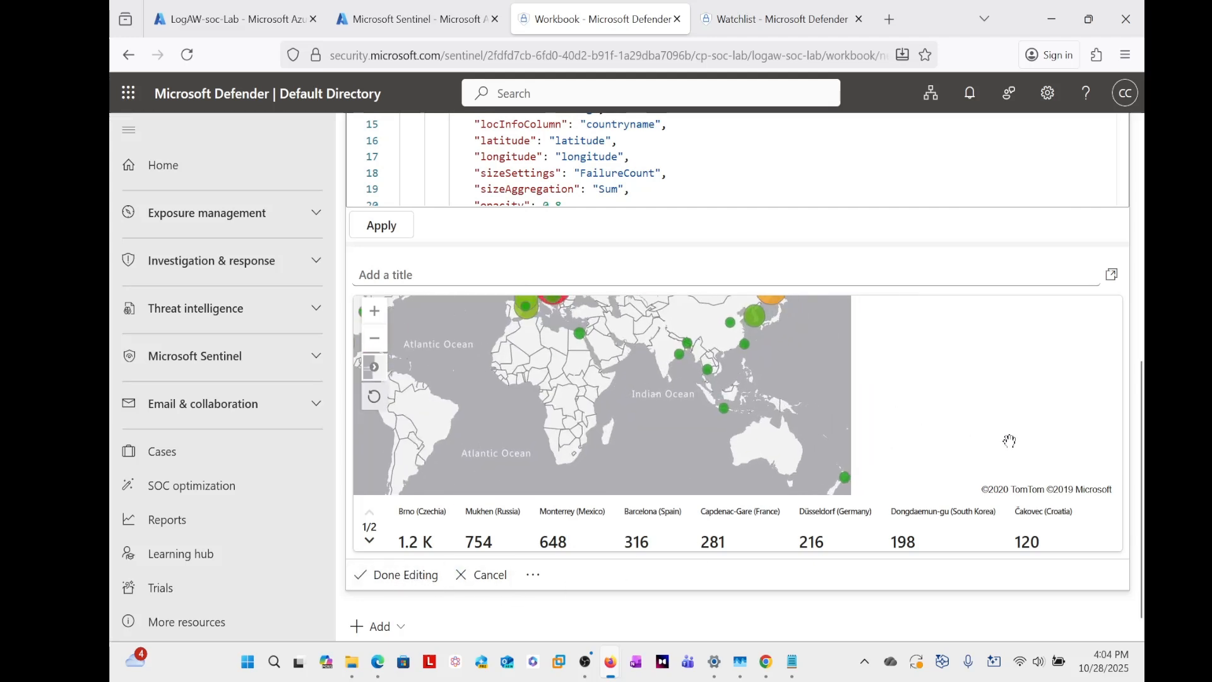
scroll(982, 444, down, 3)
scroll(1130, 328, up, 3)
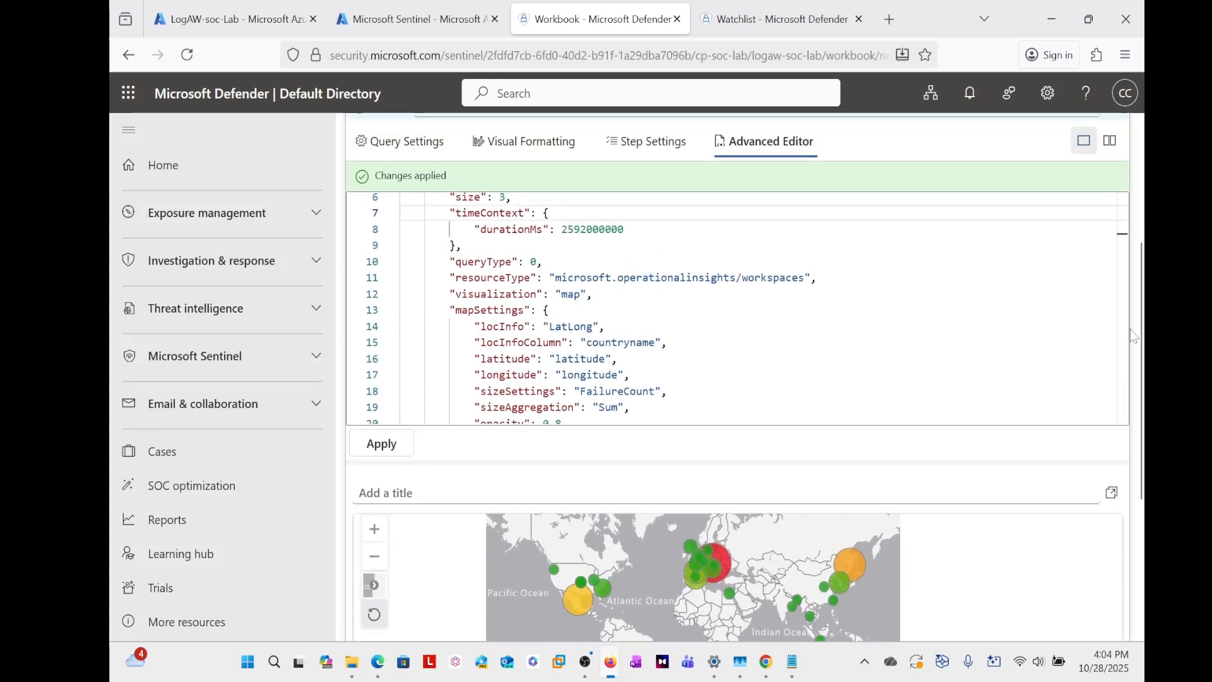
scroll(1130, 328, down, 3)
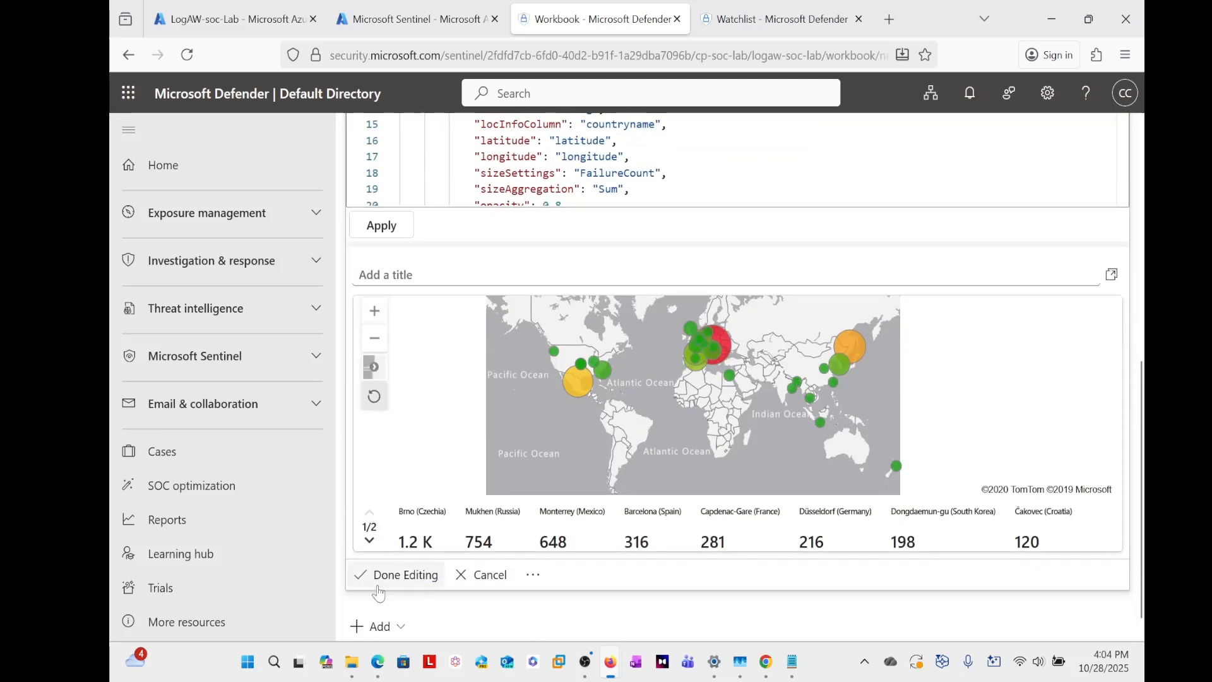
click(394, 575)
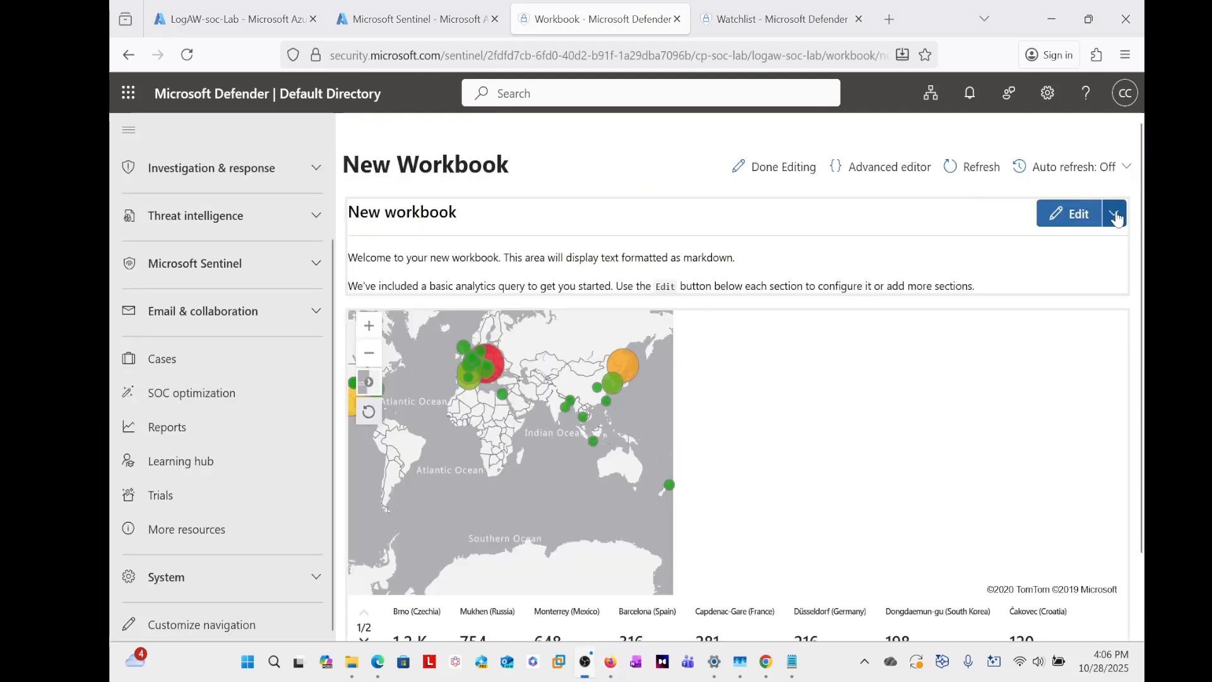
- Remove the default welcome text item from the workbook and confirm the removal
click(1114, 216)
click(1042, 346)
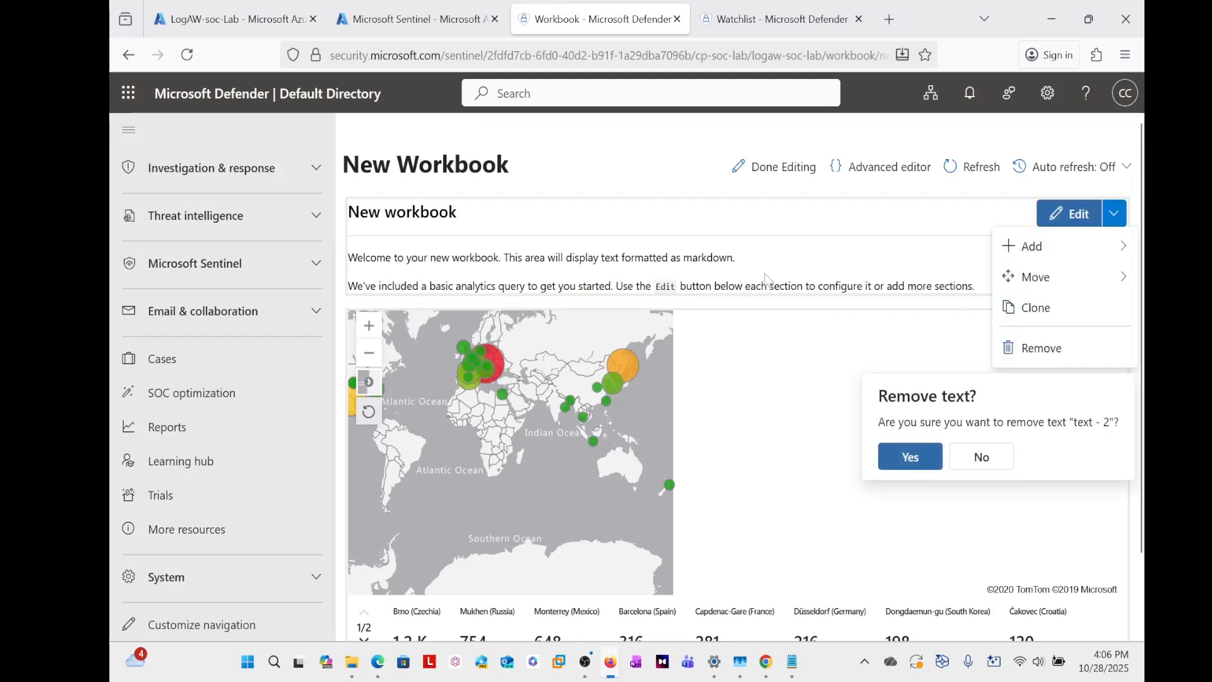
click(917, 460)
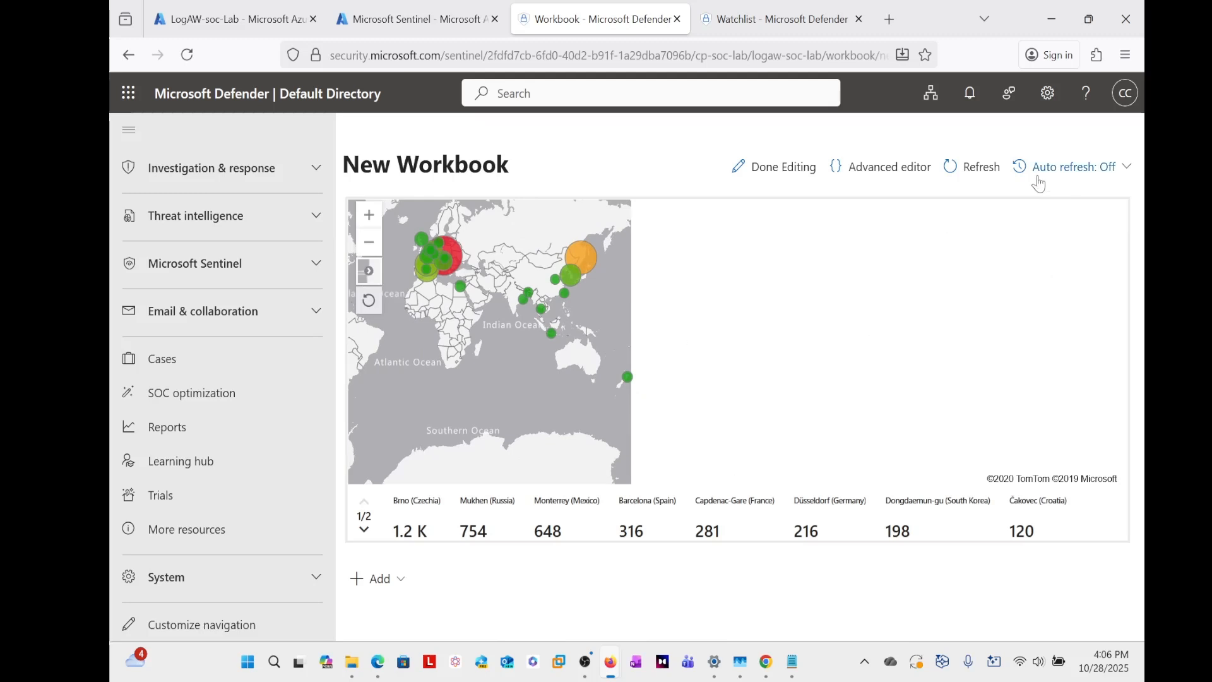
- Finish editing the workbook and save it with the title "Windows Attack Geo Map"
click(785, 171)
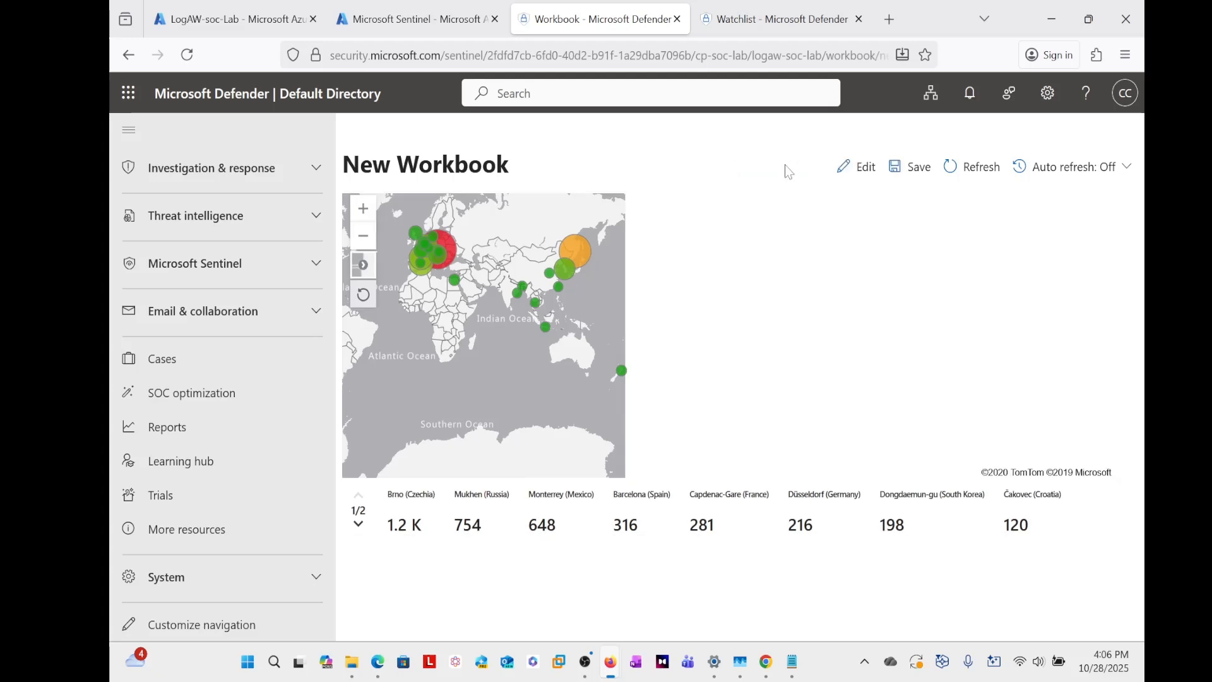
click(910, 169)
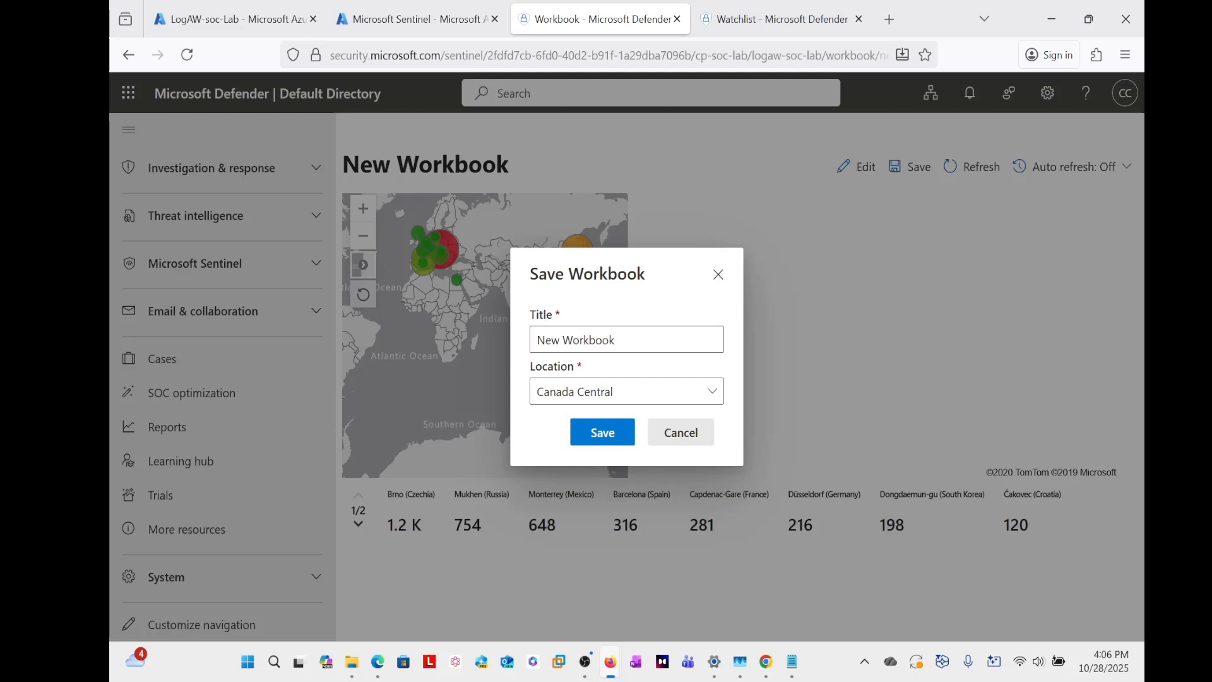
key(ctrl+a)
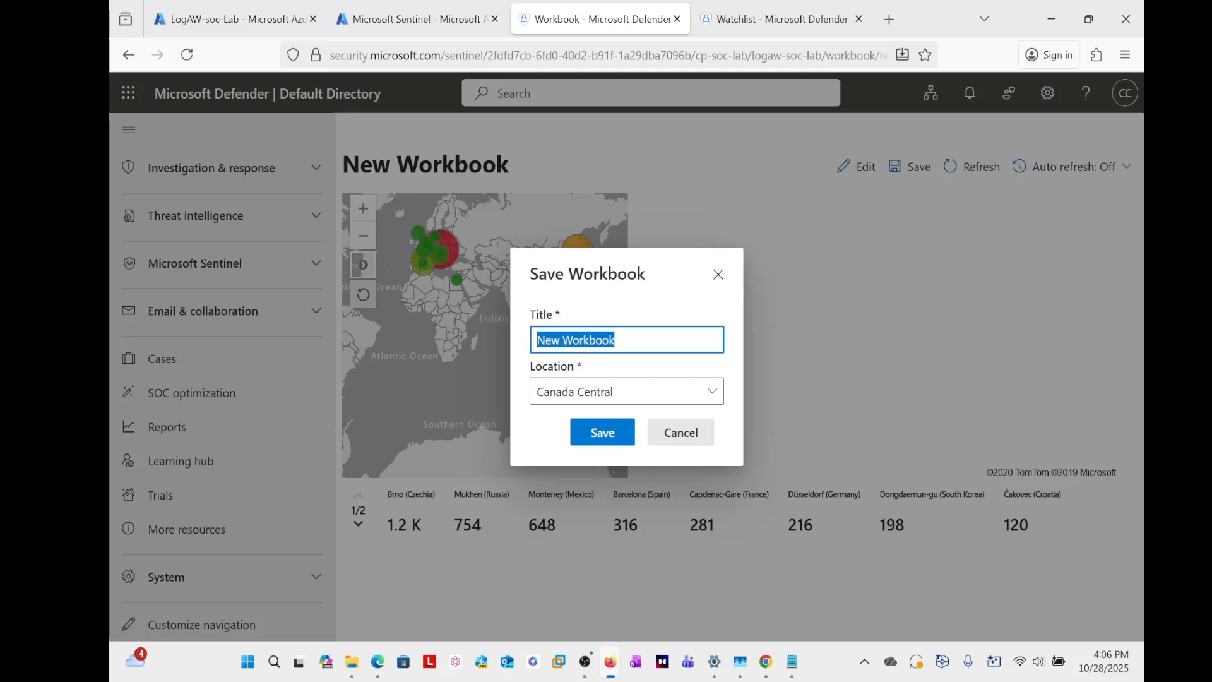
key(BackSpace)
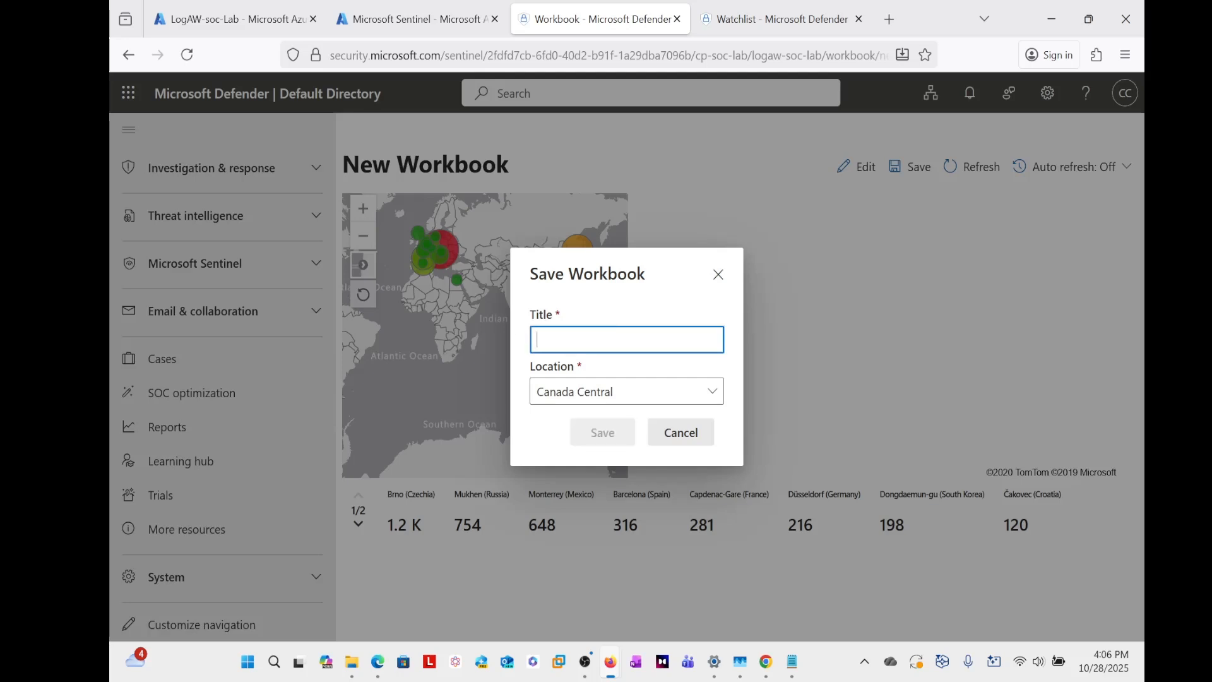
text(Windows)
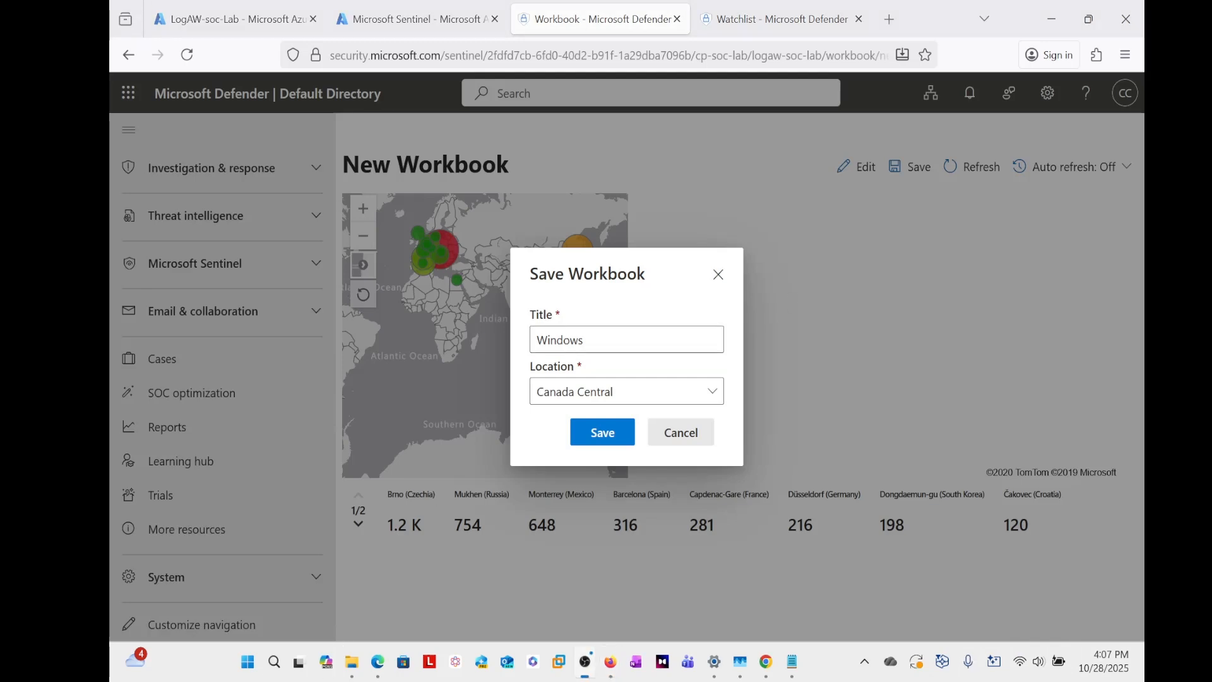
click(586, 340)
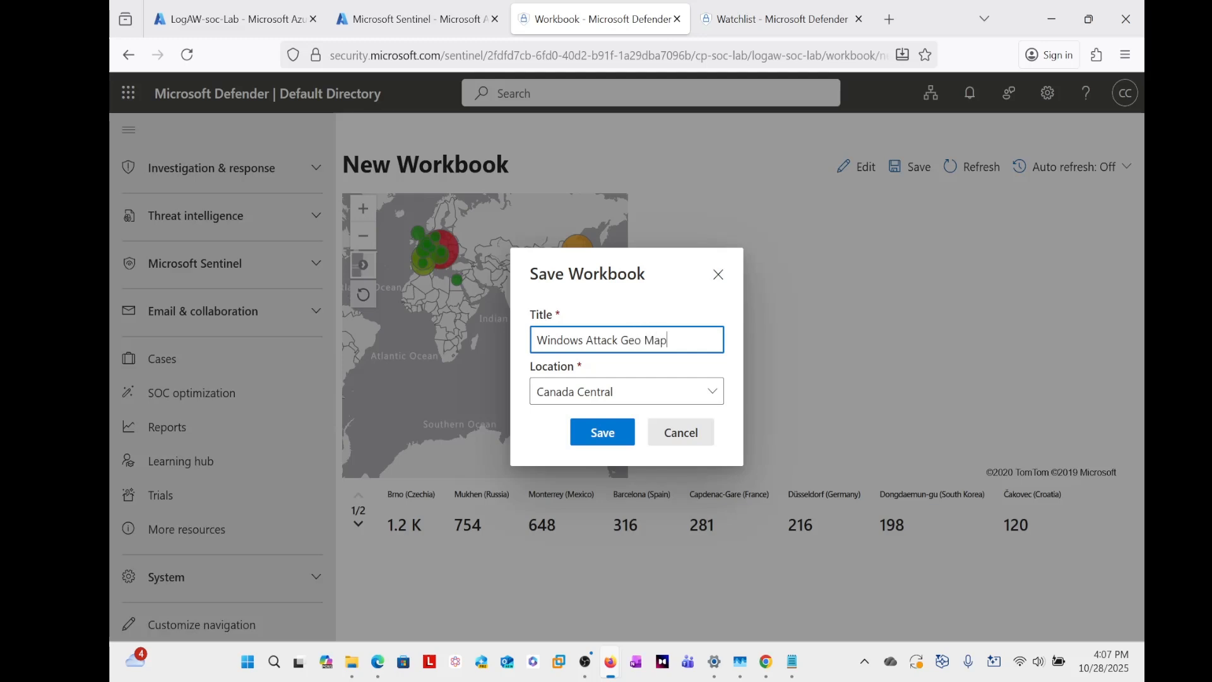
click(607, 436)
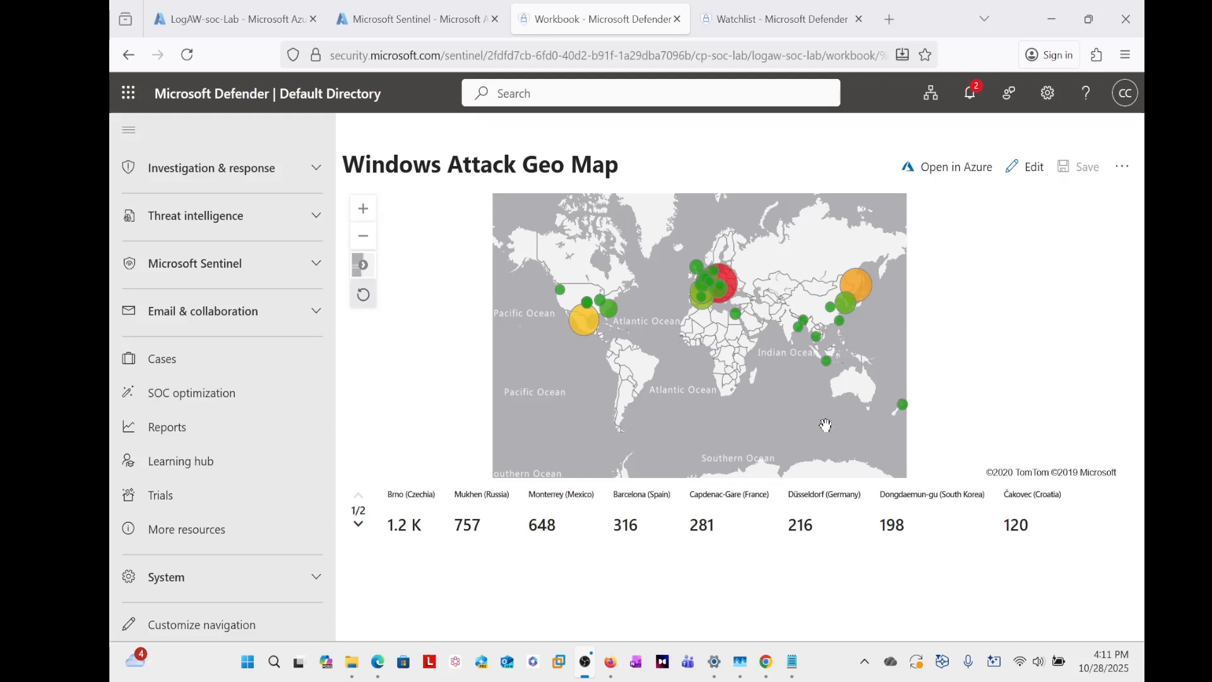
- Inspect the attack details of the The Dalles, Barcelona and Hawke's Bay markers on the map
click(560, 290)
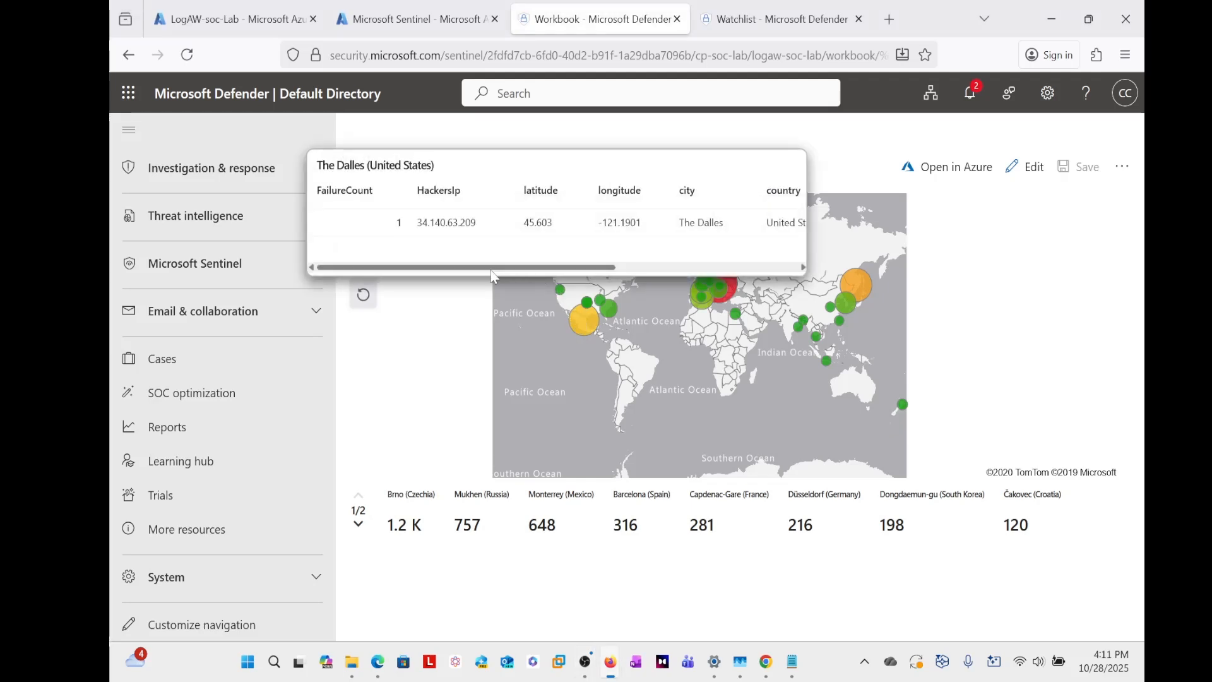
mouse_move(493, 273)
mouse_down()
mouse_move(670, 291)
mouse_move(493, 278)
mouse_up()
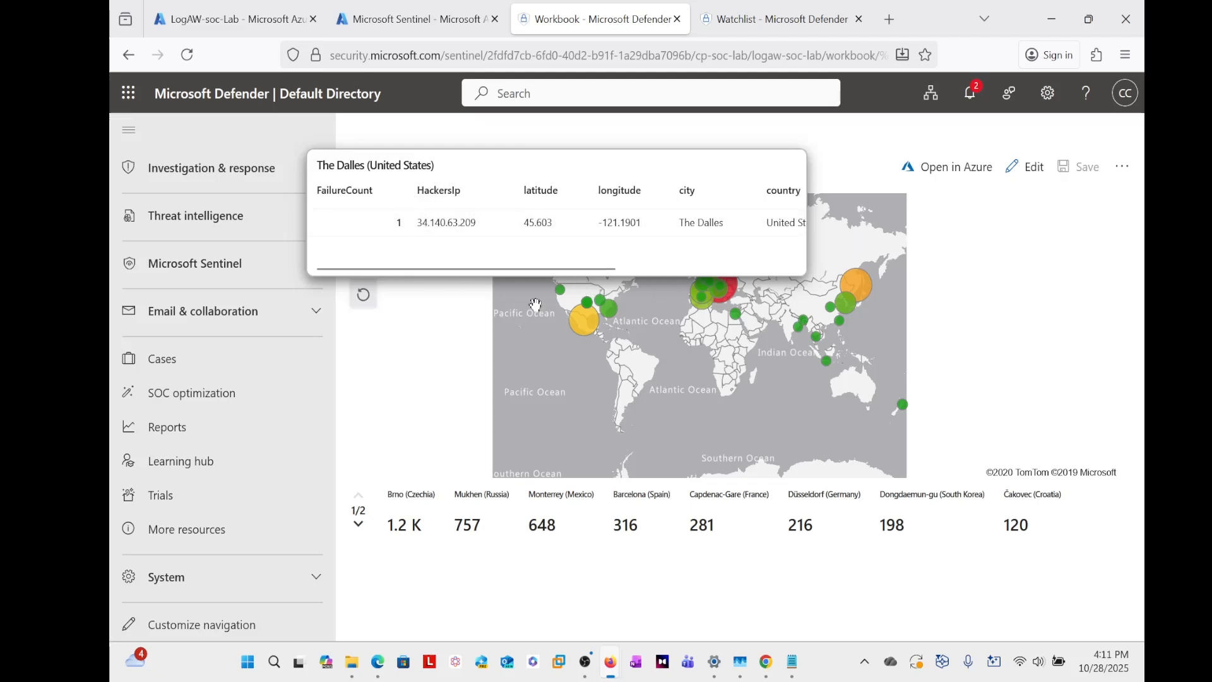
click(700, 306)
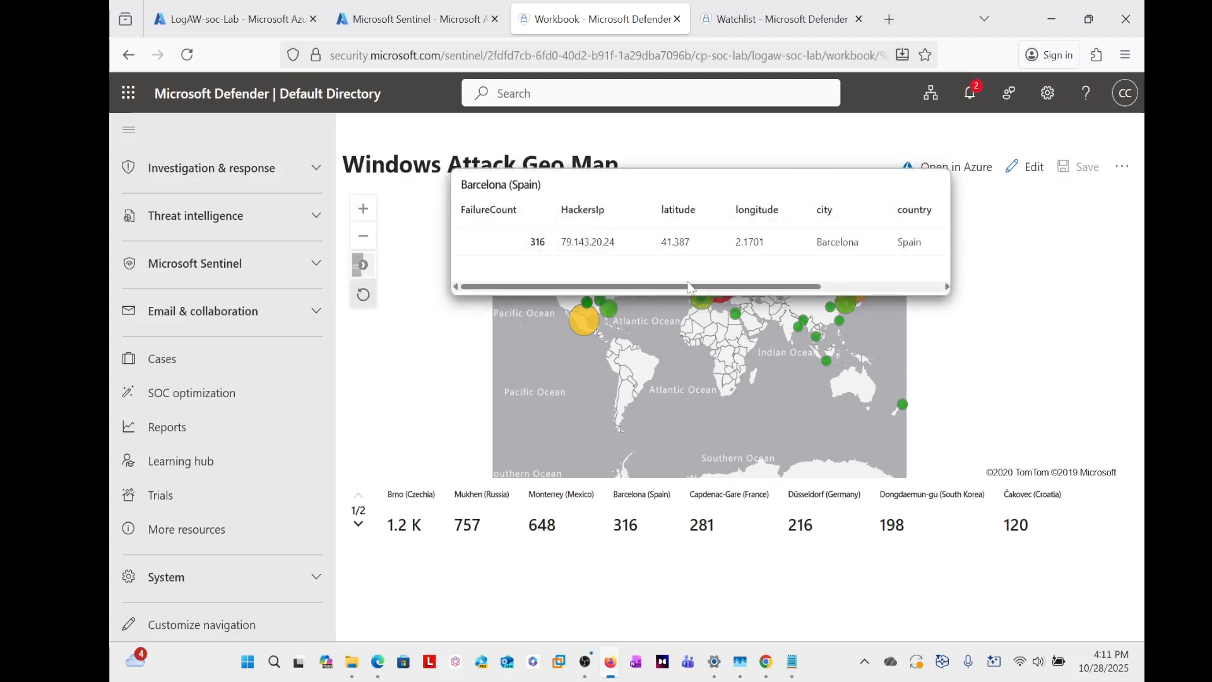
drag(680, 284, 598, 254)
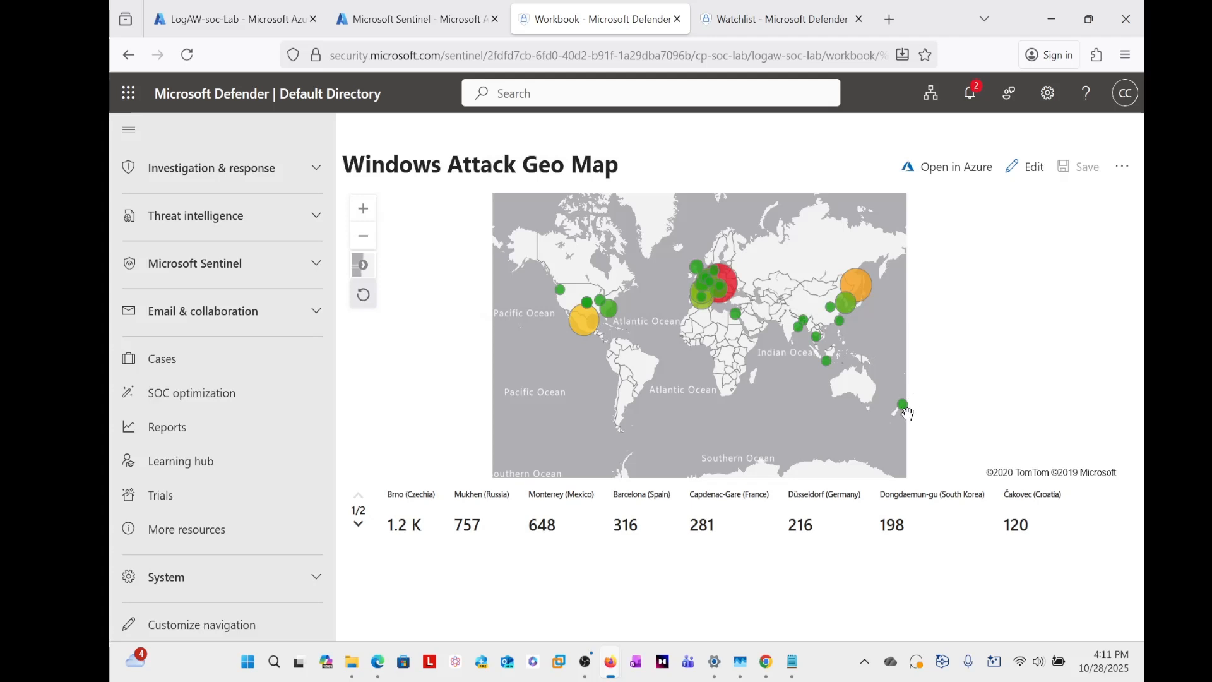
mouse_move(903, 410)
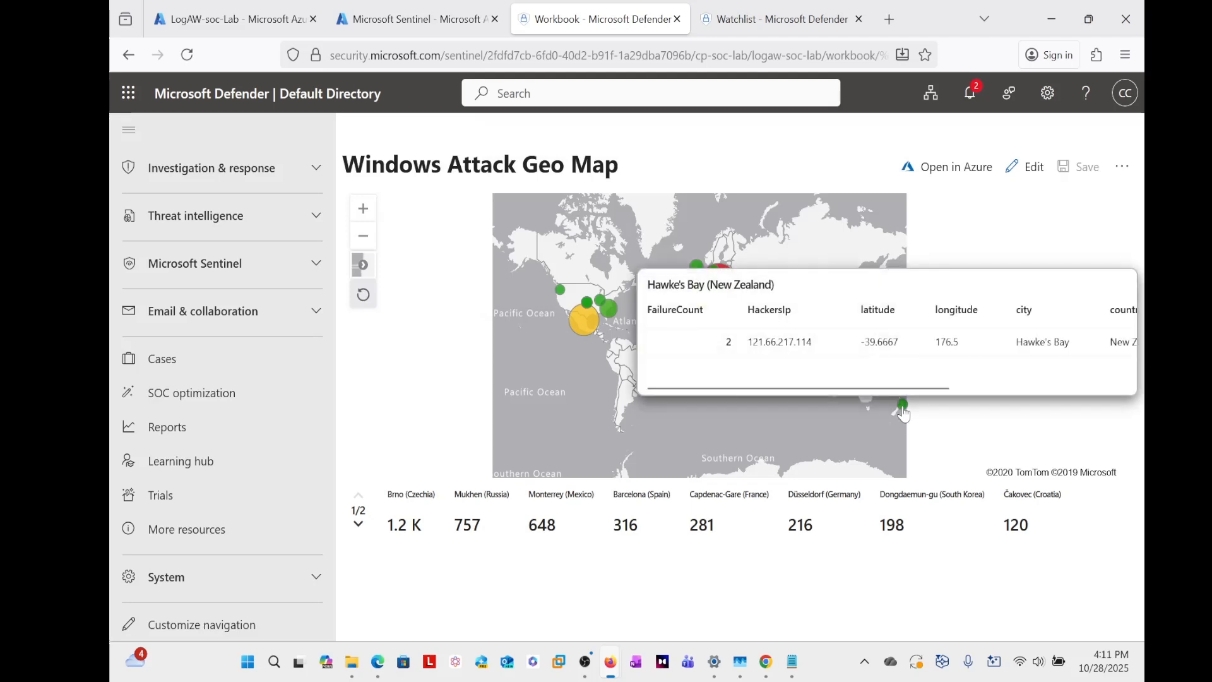
drag(845, 390, 1030, 401)
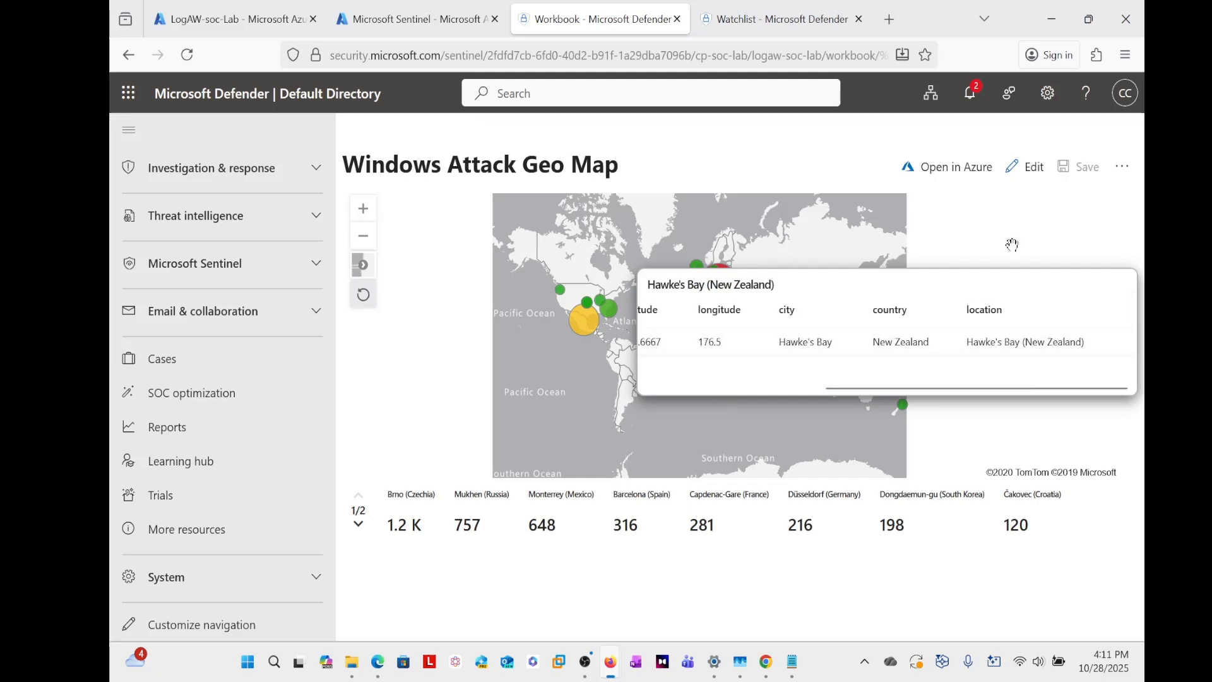
- Examine the failure count, source IP and location details of the Mukhen and Brno markers
mouse_move(863, 289)
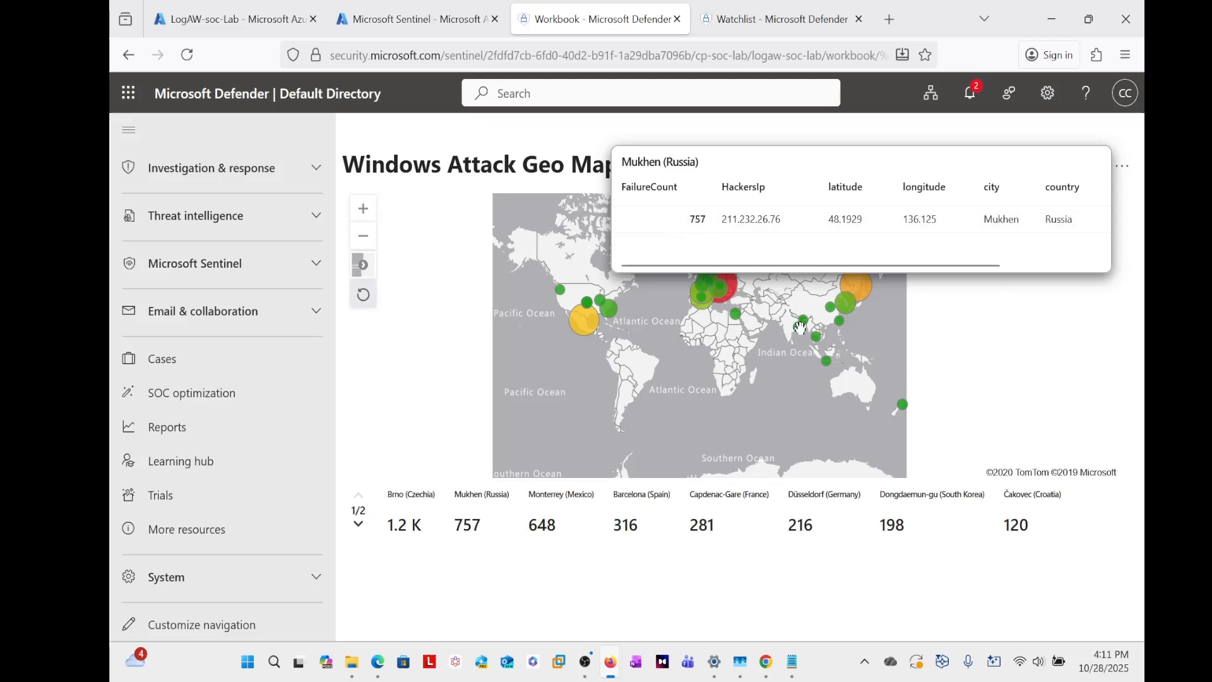
drag(687, 222, 709, 226)
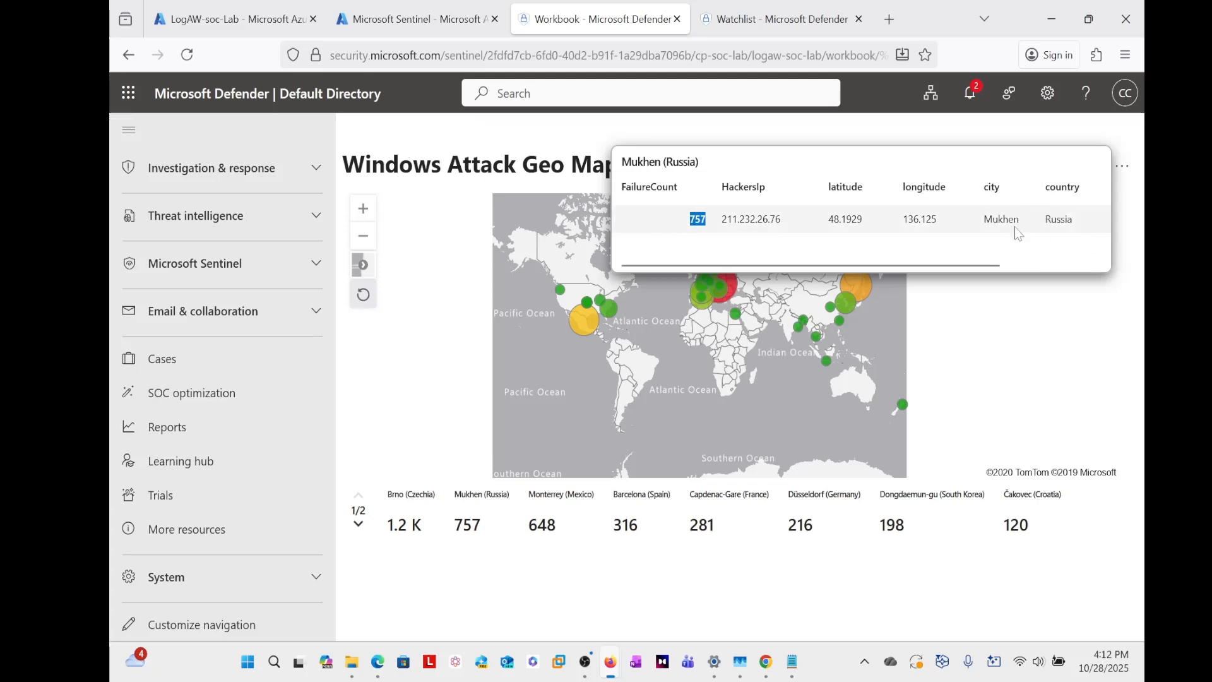
click(1003, 329)
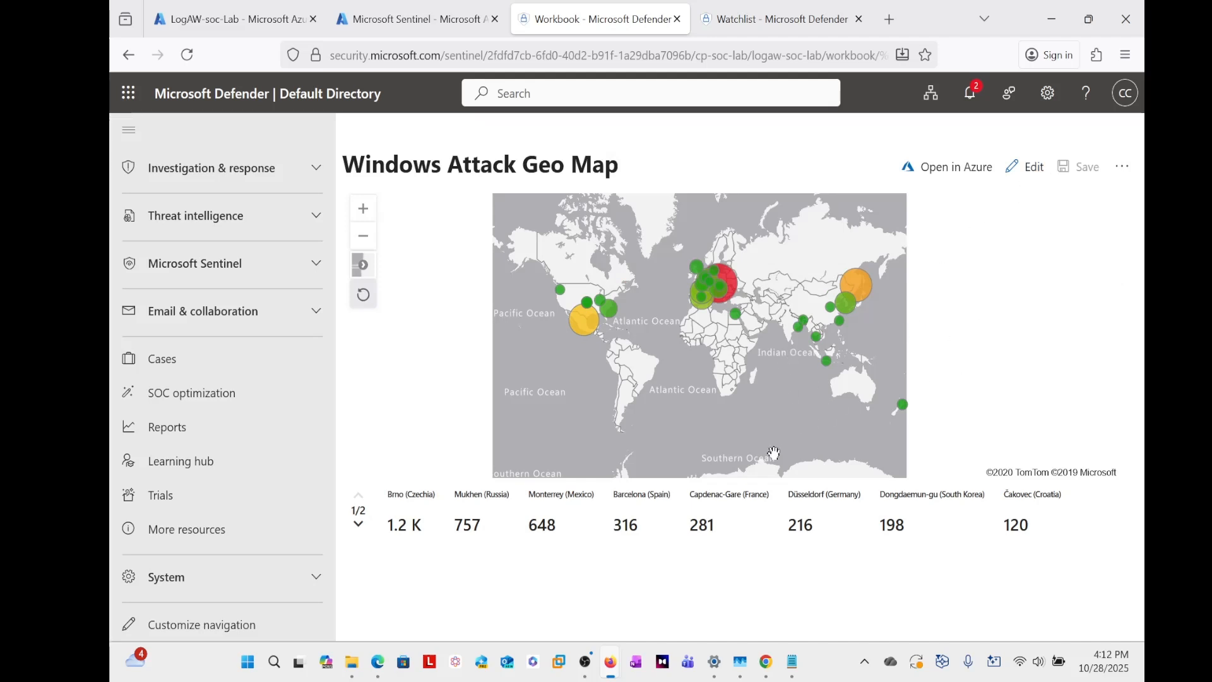
click(734, 282)
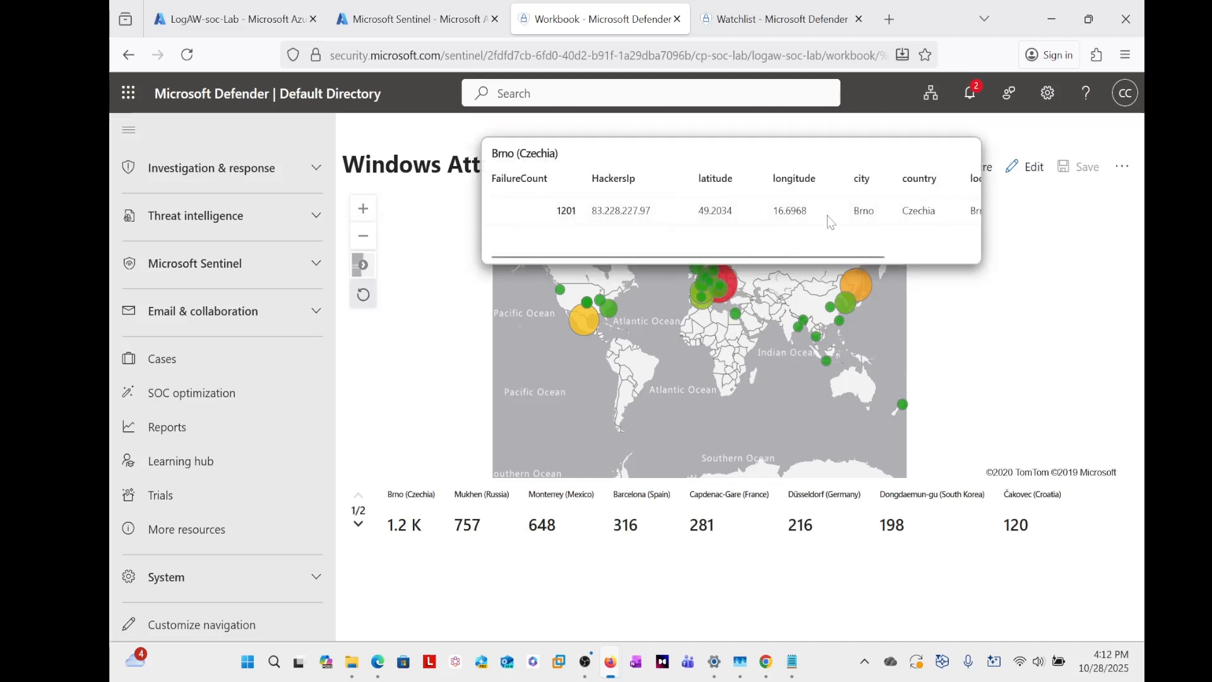
drag(585, 255, 796, 264)
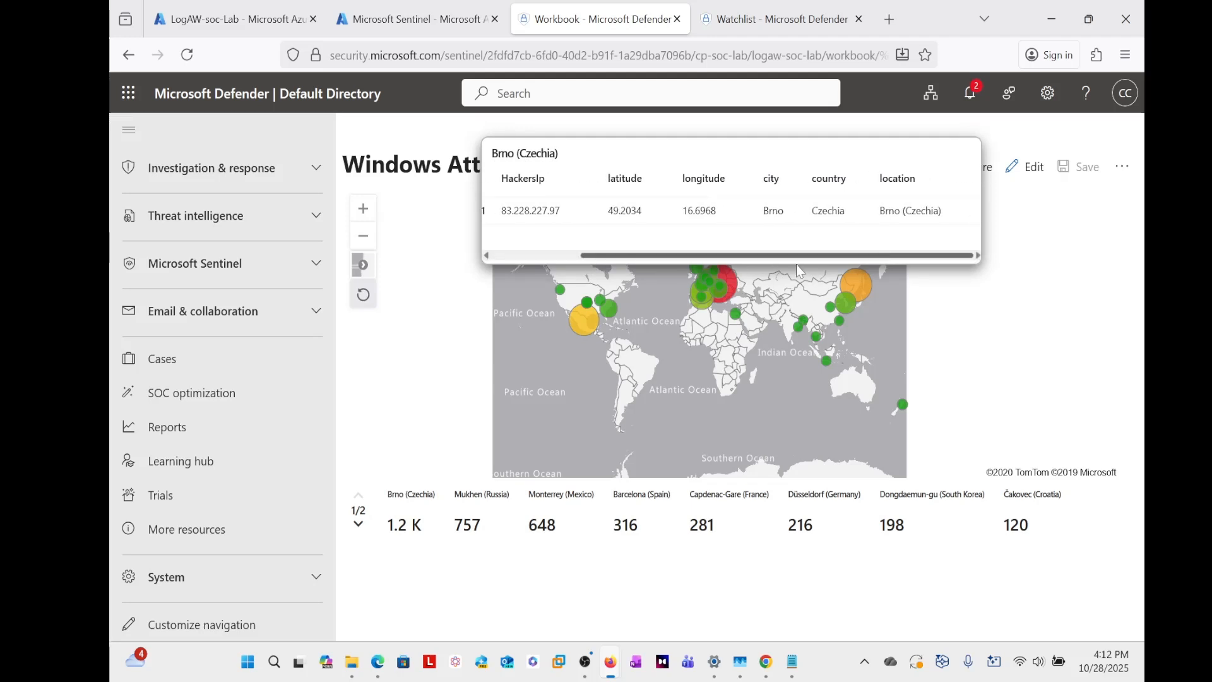
drag(796, 264, 571, 252)
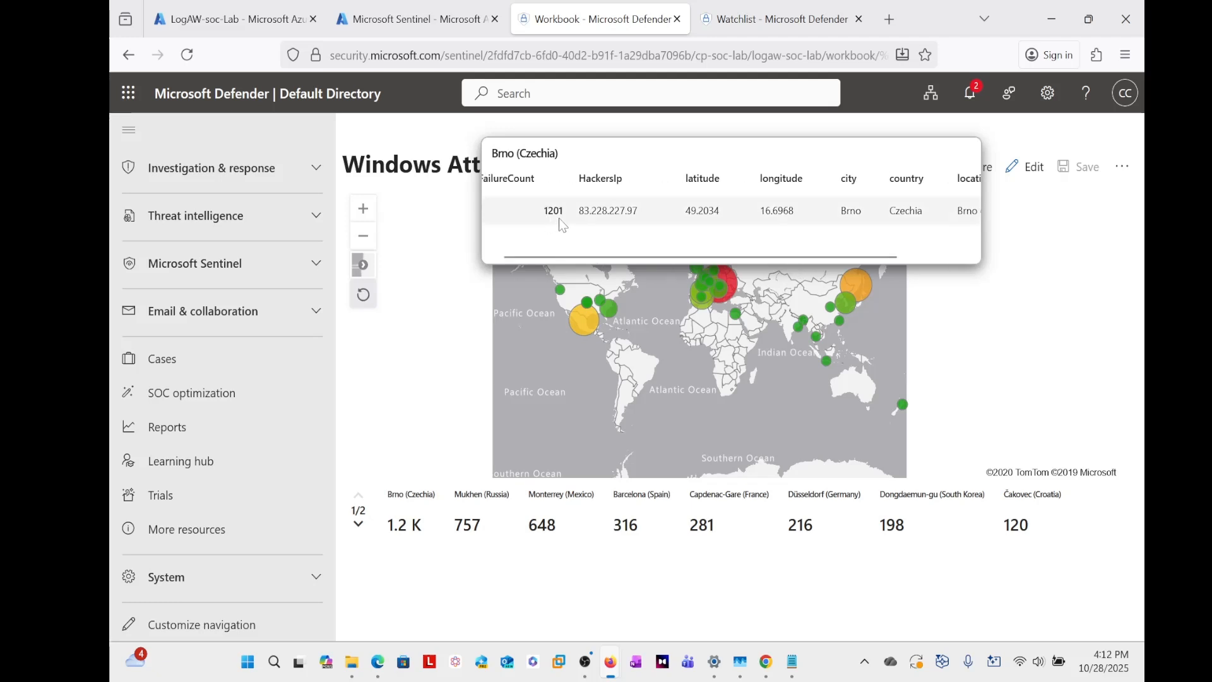
drag(559, 259, 526, 256)
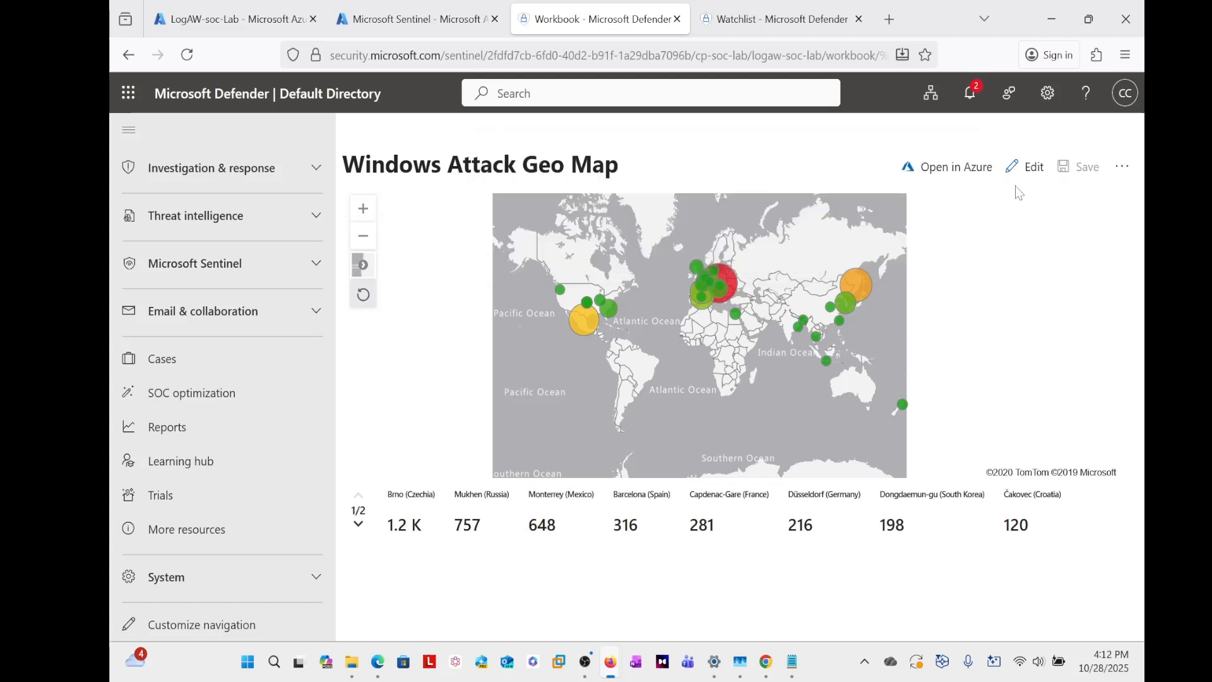
- Open the saved workbook's map query for editing and examine its "summarize FailureCount = count() by IpAddress" line
click(1032, 174)
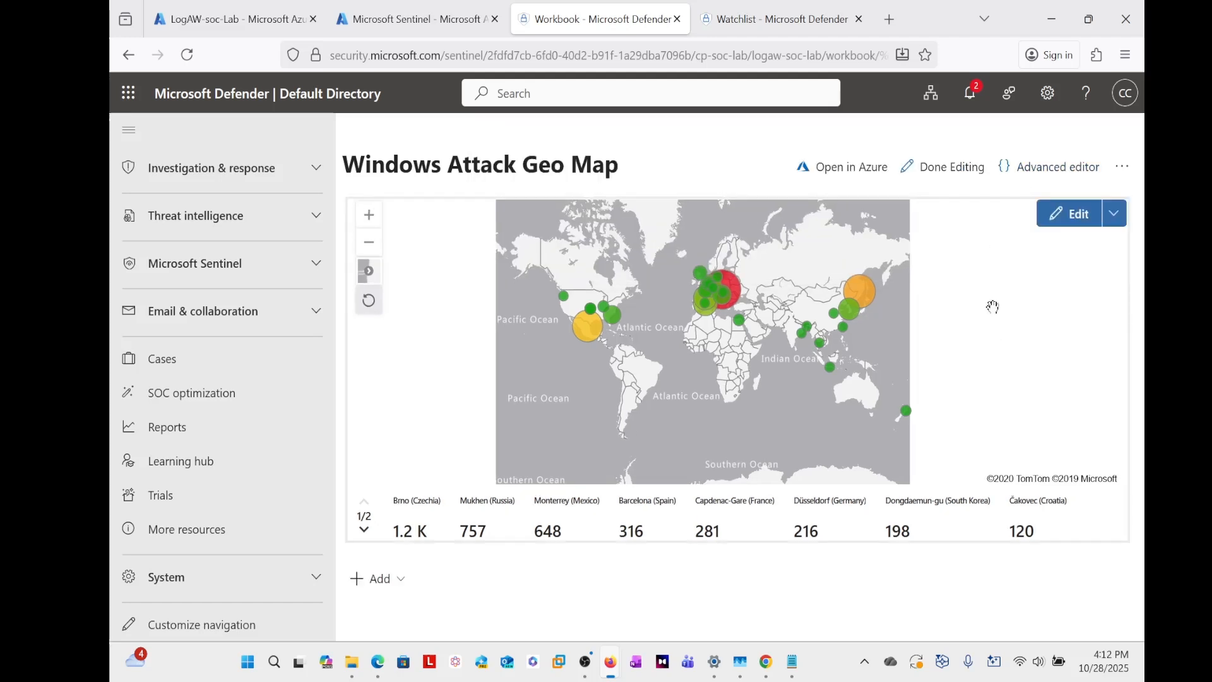
click(1077, 218)
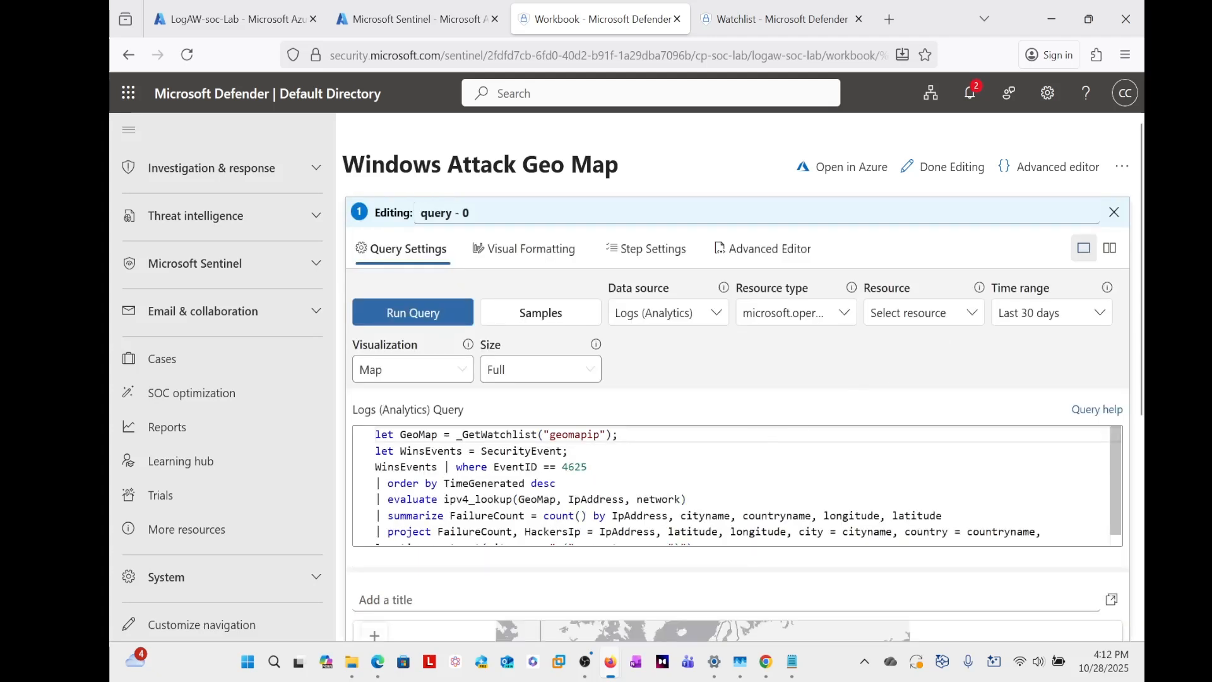
drag(388, 515, 673, 515)
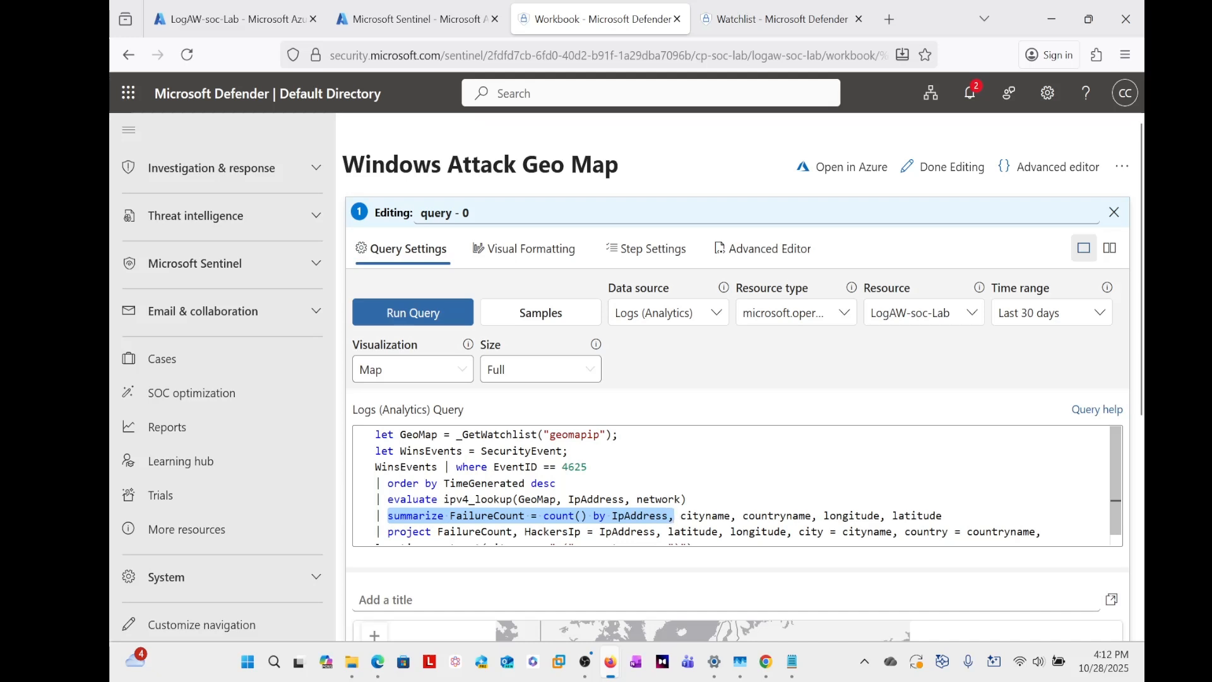
click(524, 516)
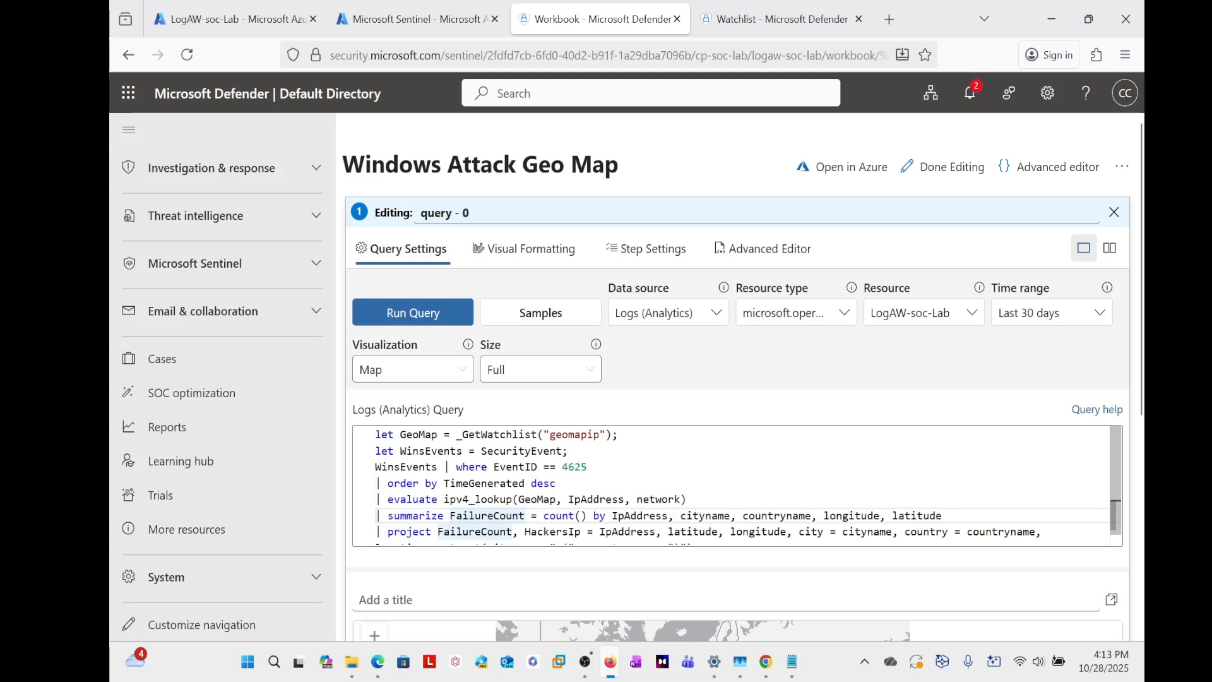
- Review the map query from the EventID 4625 filter to its location line and finish editing the workbook
click(588, 467)
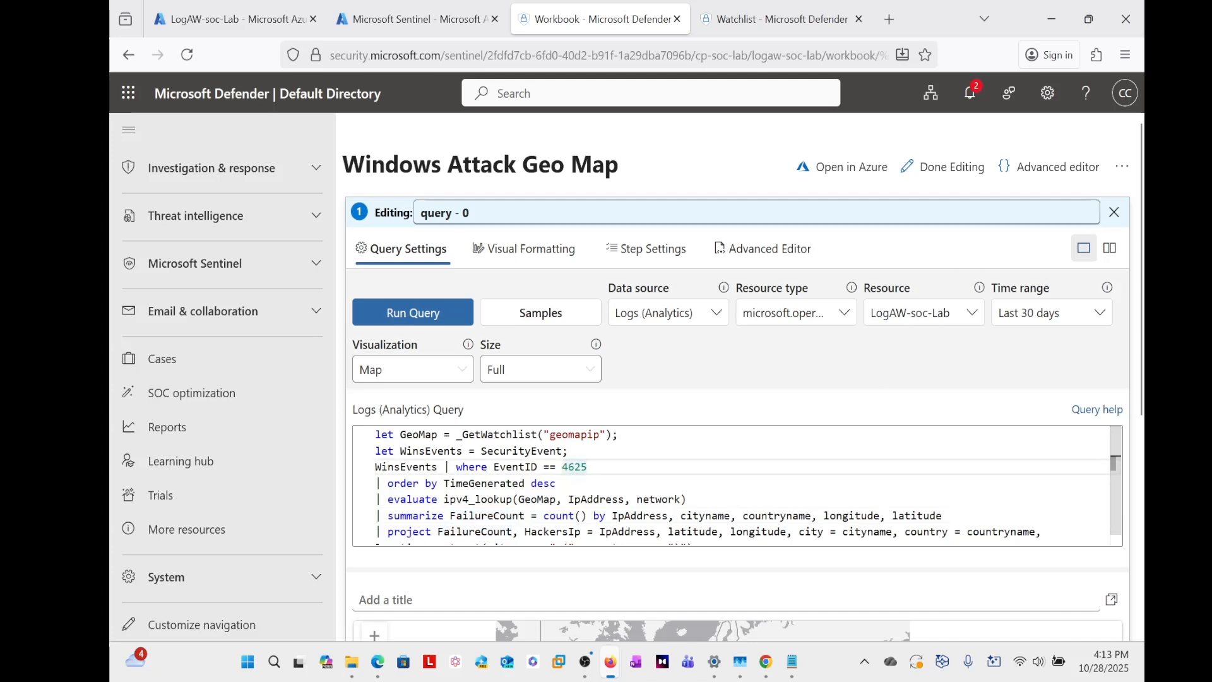
scroll(737, 485, down, 1)
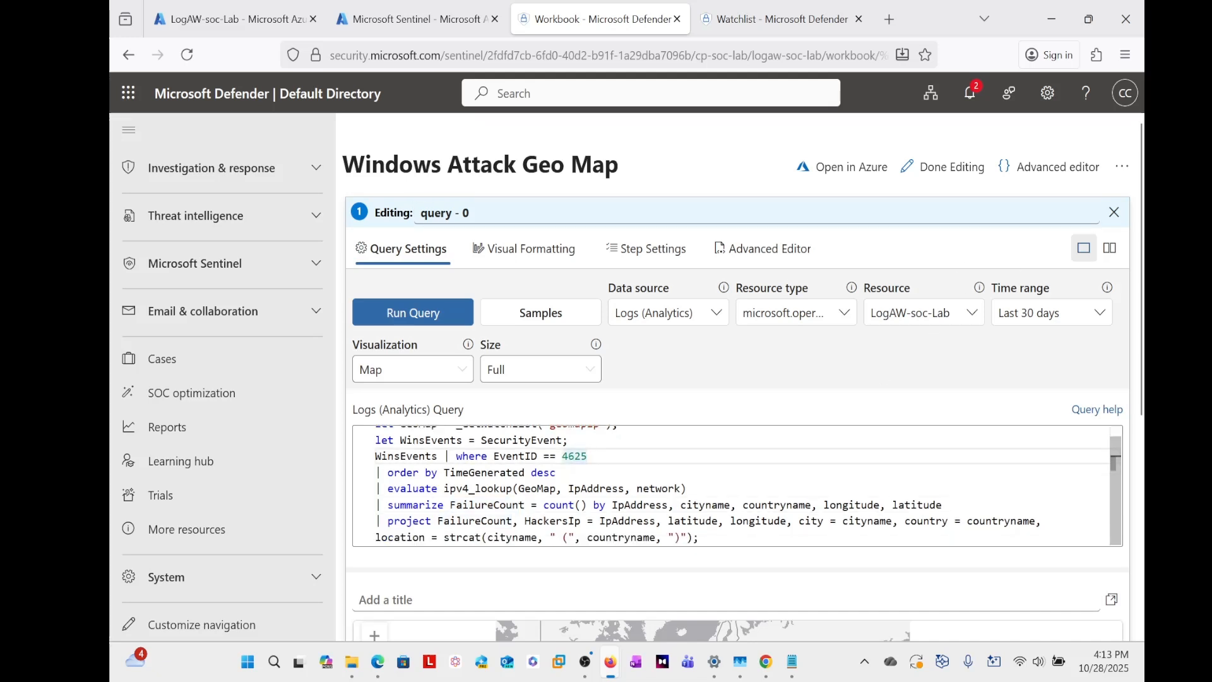
click(949, 167)
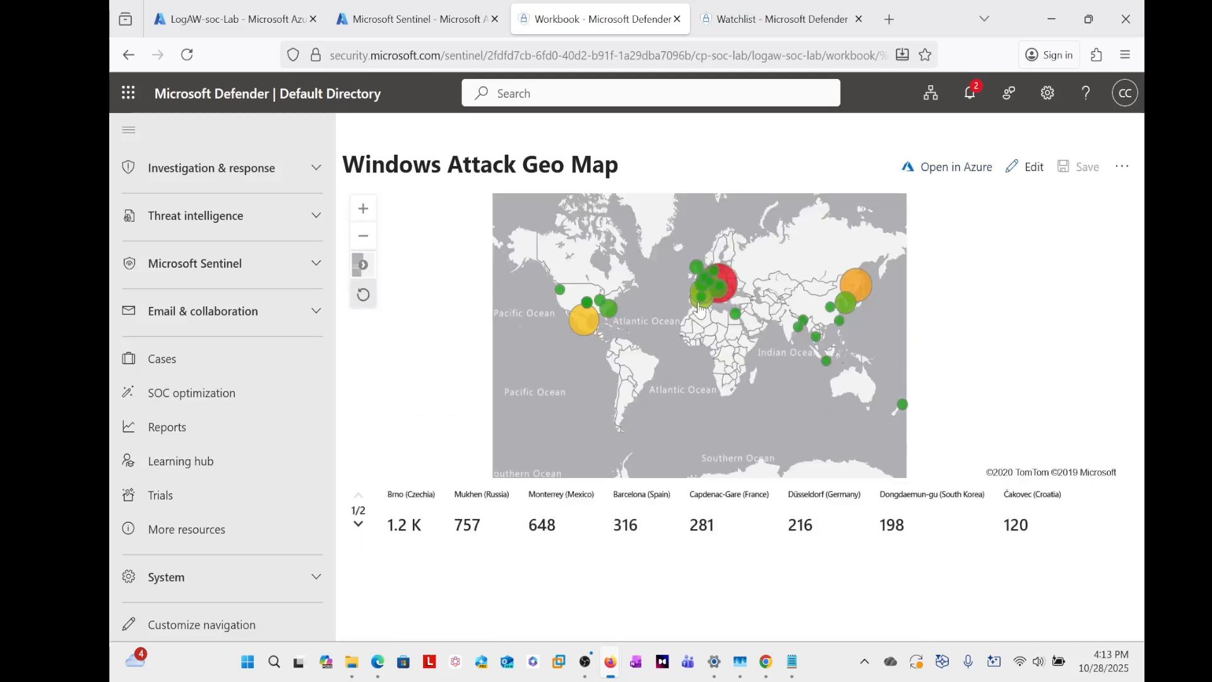
- Examine the attack details of the Capdenac-Gare marker in France on the workbook map
mouse_move(698, 307)
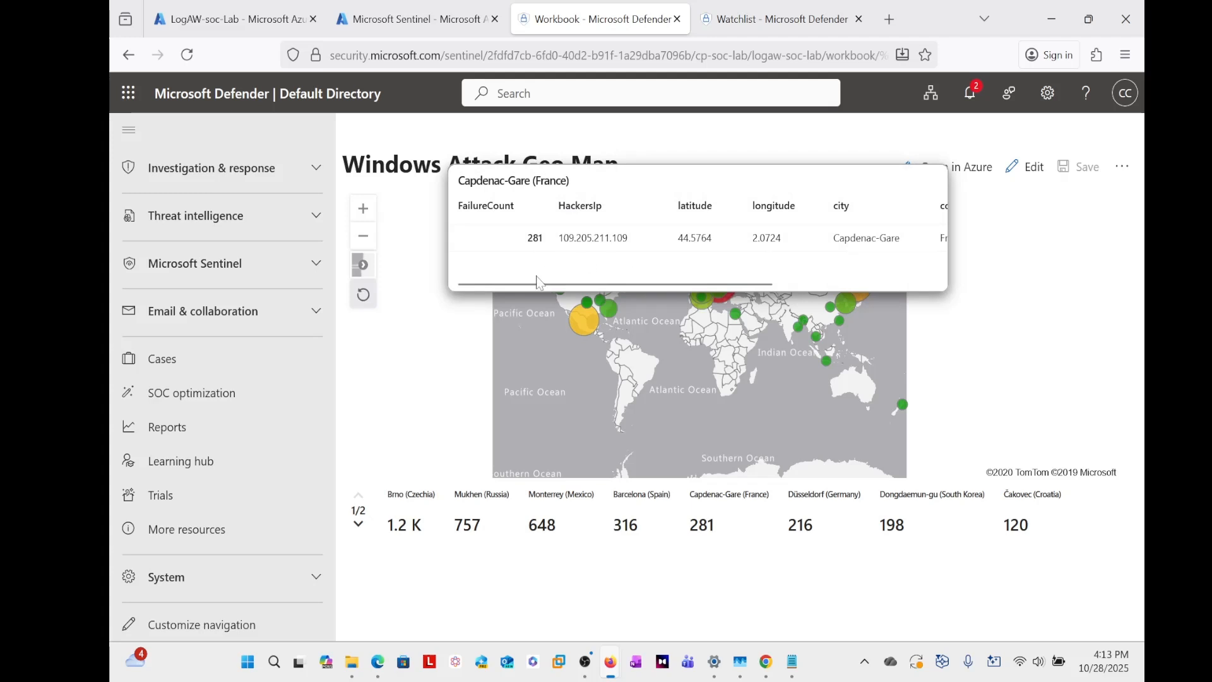
drag(535, 282, 405, 274)
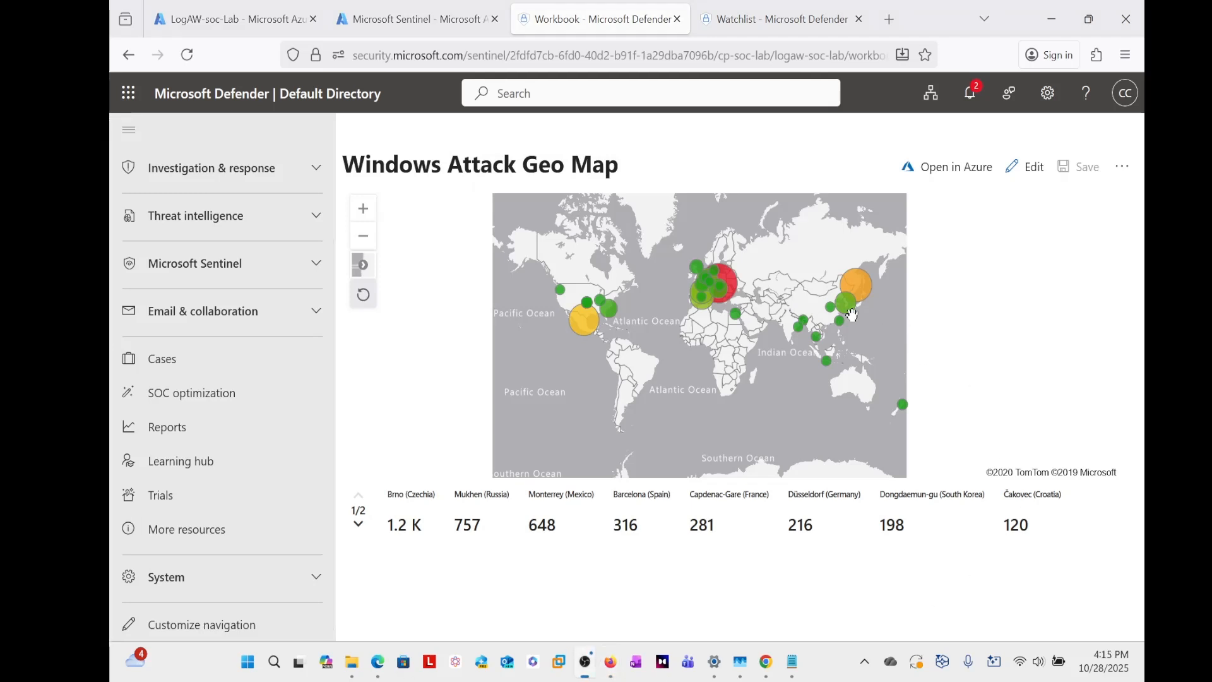
scroll(452, 449, up, 3)
scroll(497, 425, down, 3)
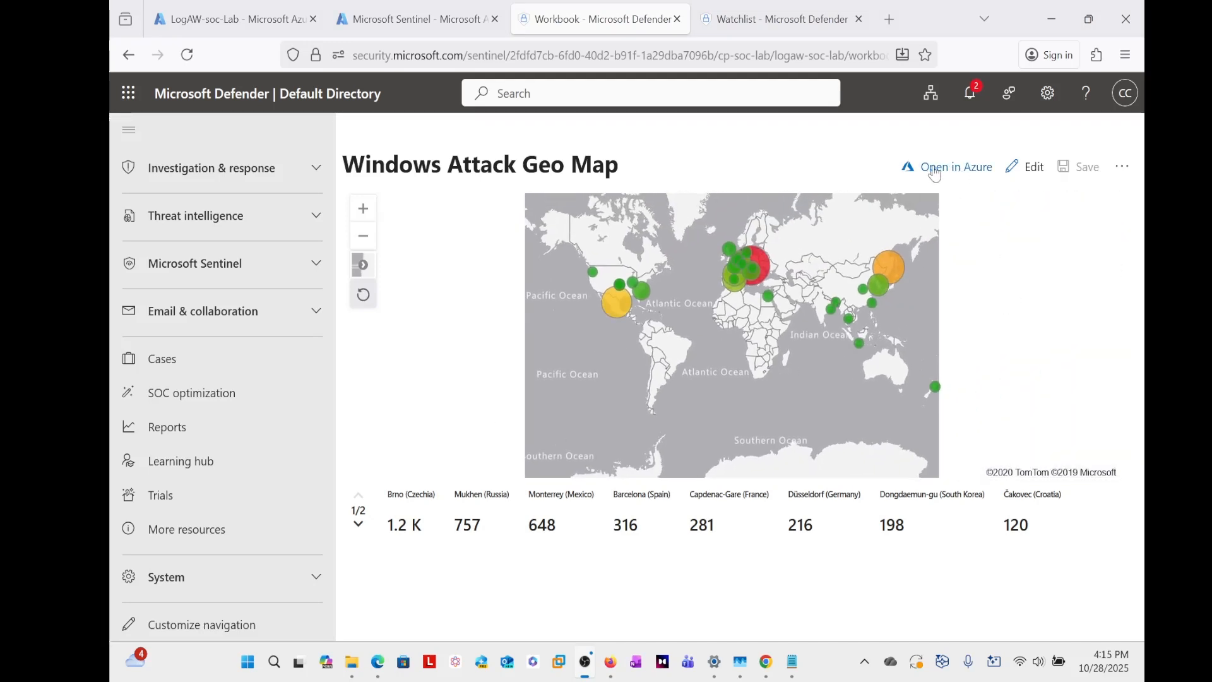
- Open the Windows Attack Geo Map workbook in the Azure portal, dismissing the credit notification, and examine the failure counts per city
click(949, 170)
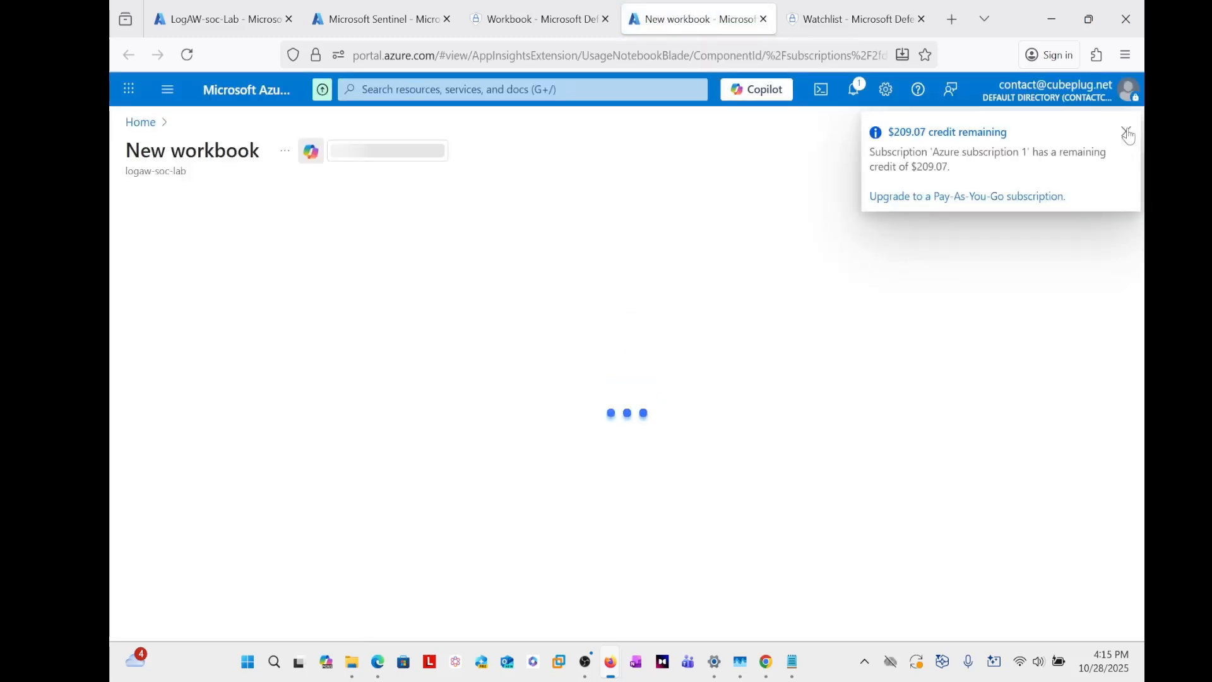
click(1127, 134)
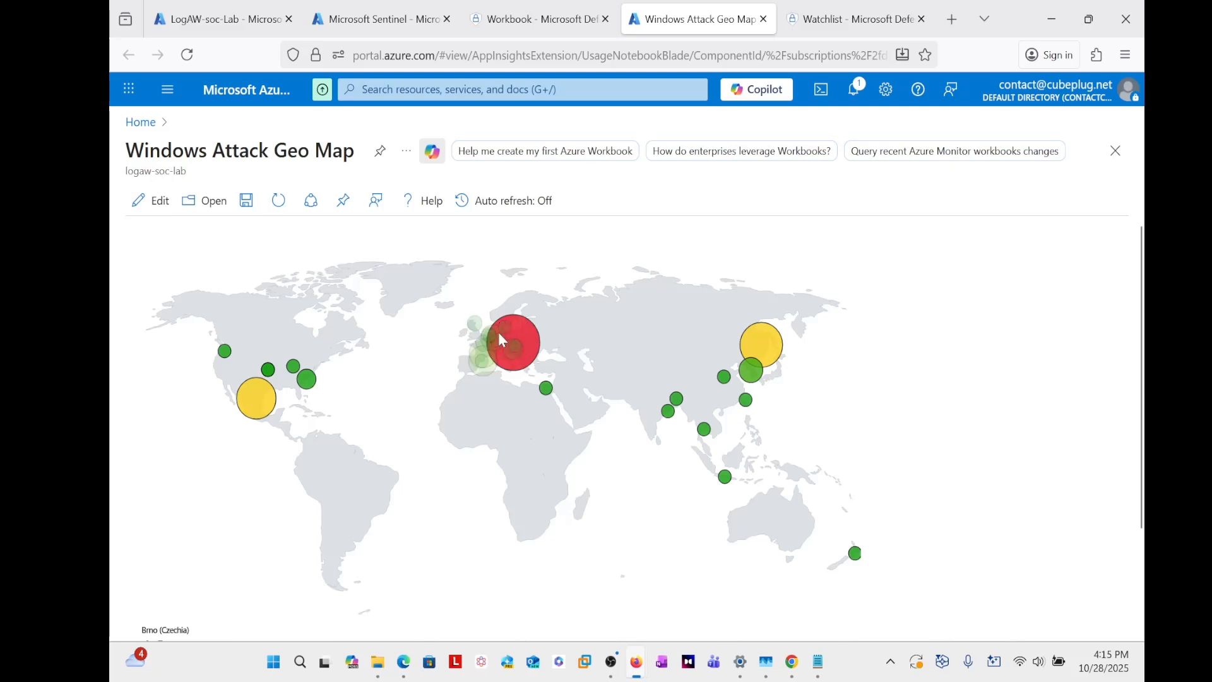
scroll(517, 342, down, 2)
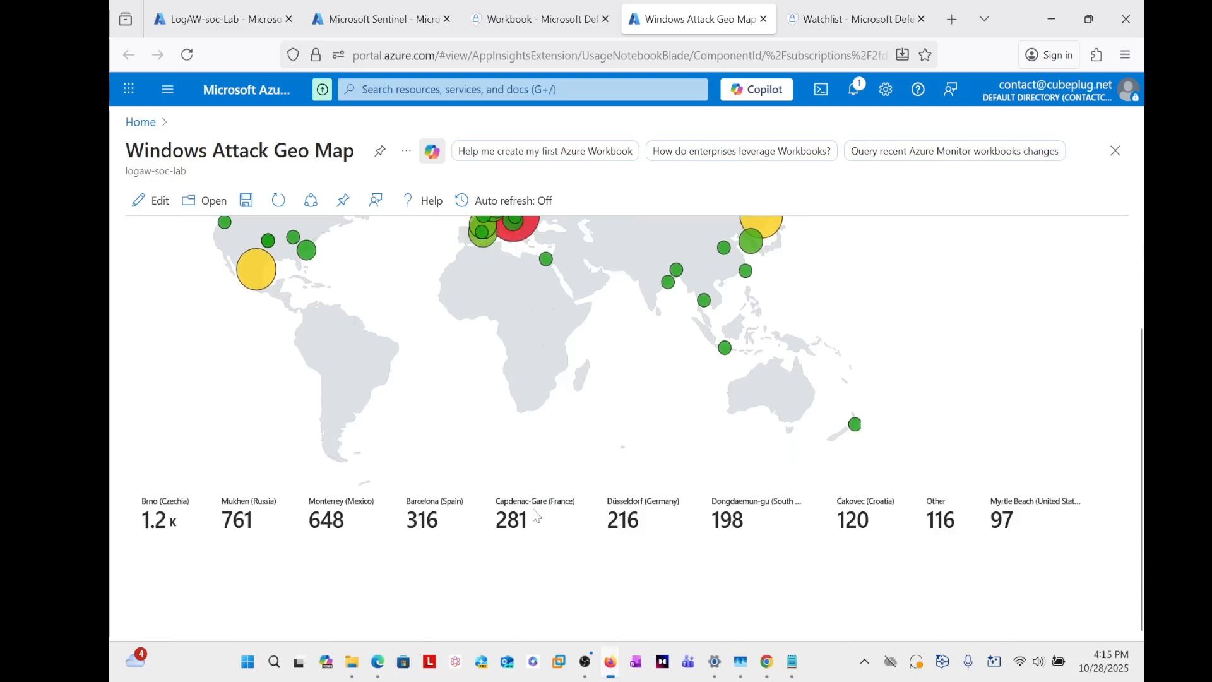
- Select the Mukhen, Brno and Barcelona markers in turn and examine the failure count of each
scroll(768, 353, up, 2)
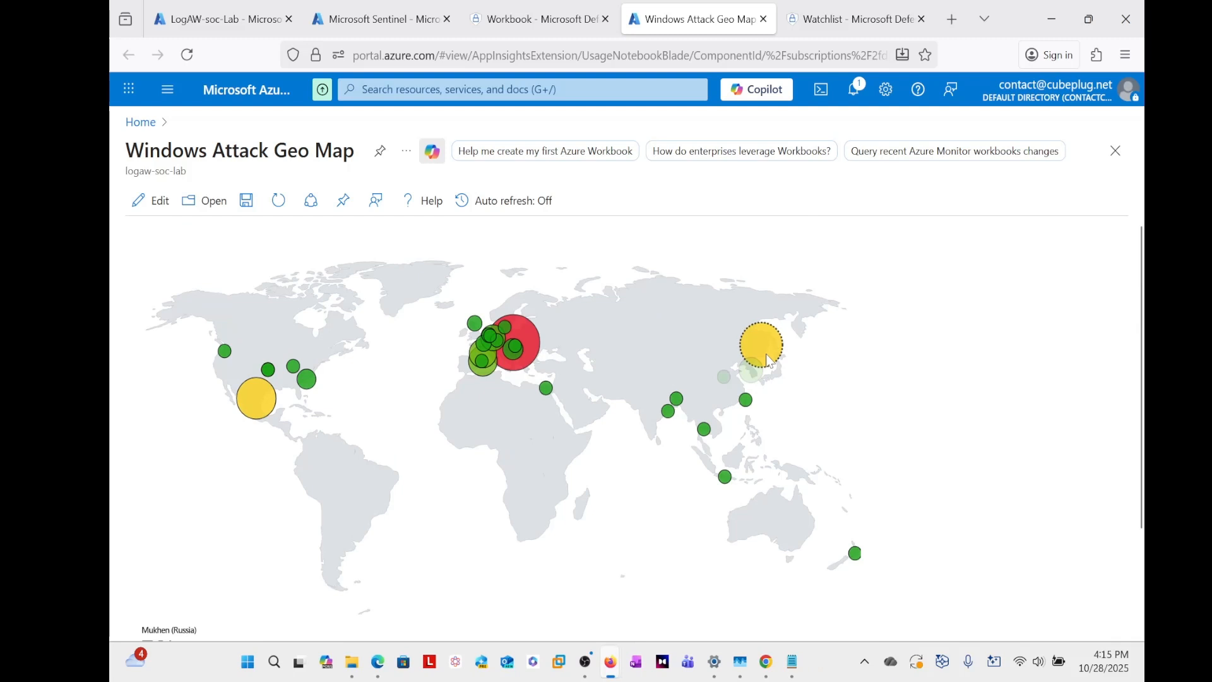
scroll(591, 443, down, 1)
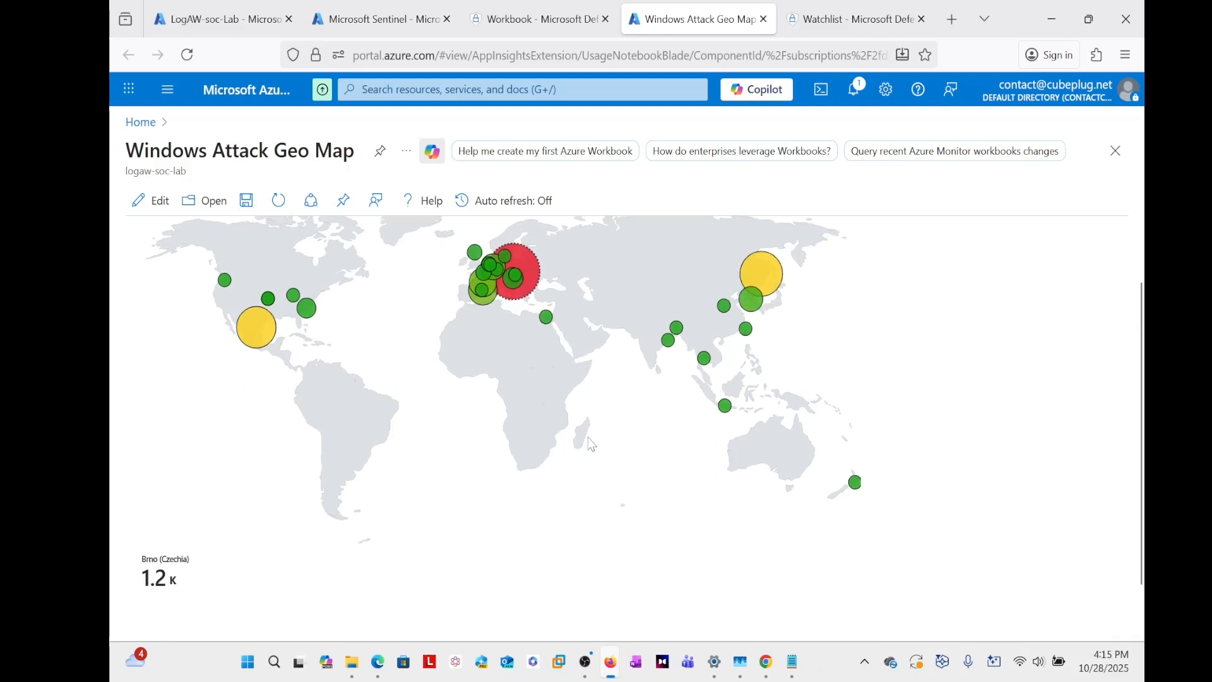
scroll(592, 444, down, 1)
scroll(473, 472, up, 2)
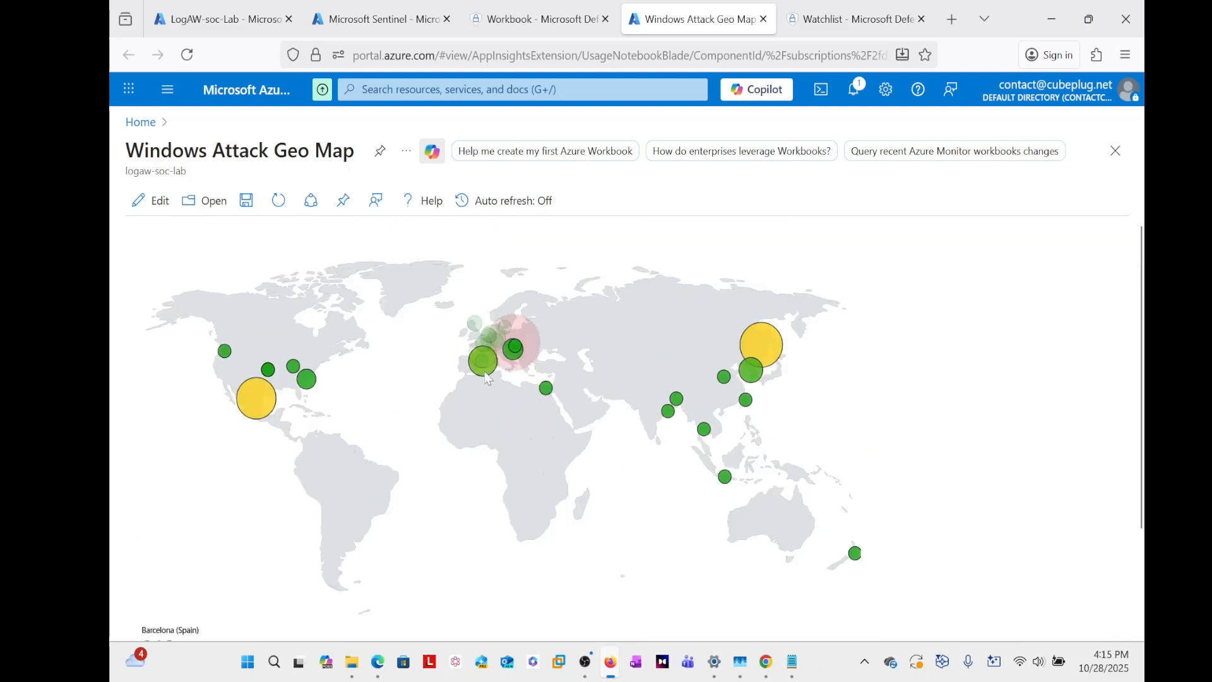
scroll(343, 530, down, 2)
scroll(301, 439, up, 2)
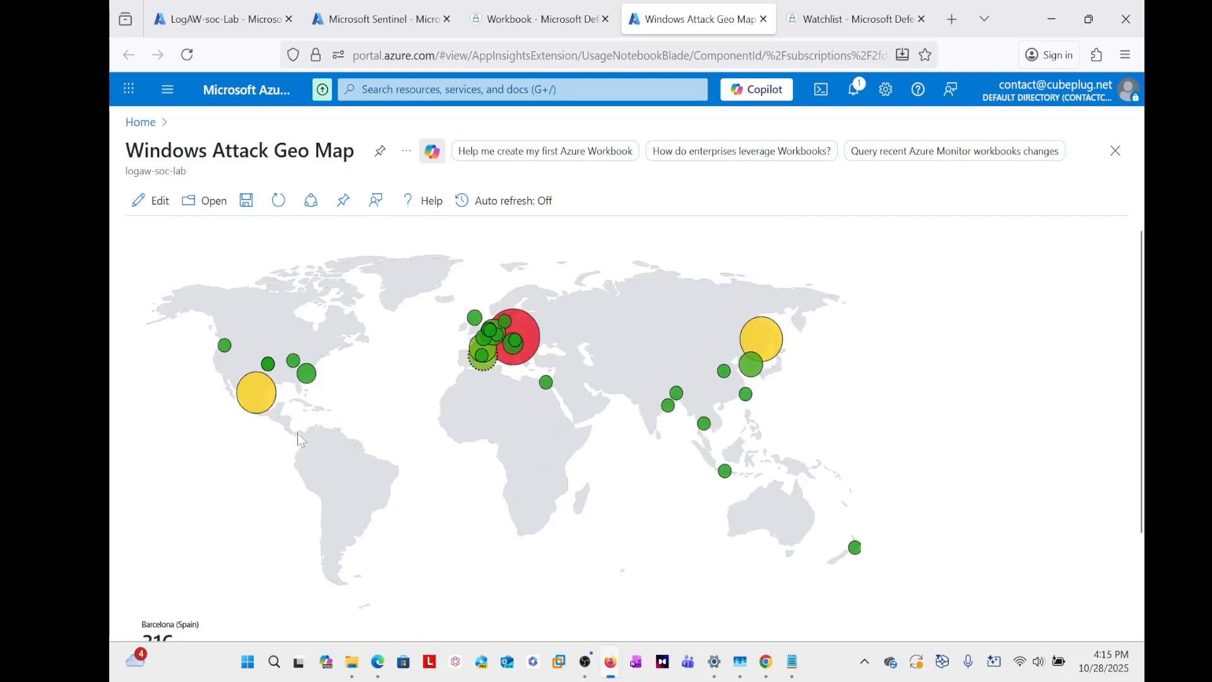
- Check the individual failure counts of the Monterrey, Myrtle Beach and The Dalles markers on the Azure map
scroll(425, 489, down, 2)
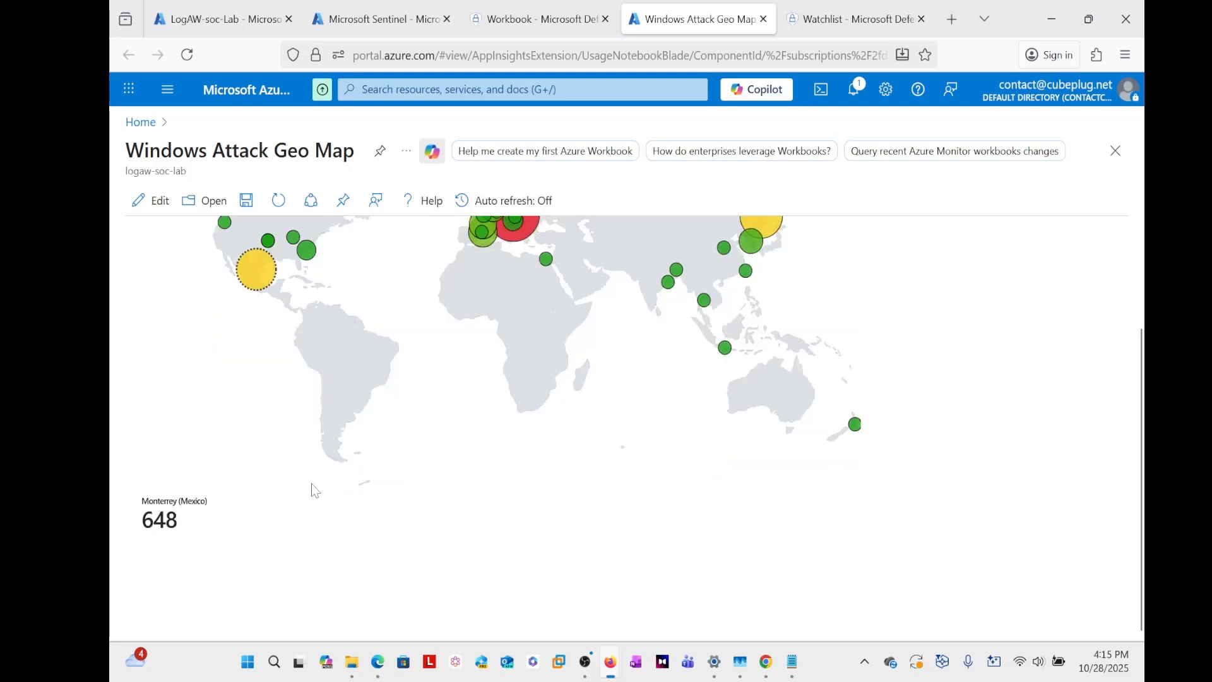
scroll(313, 489, up, 2)
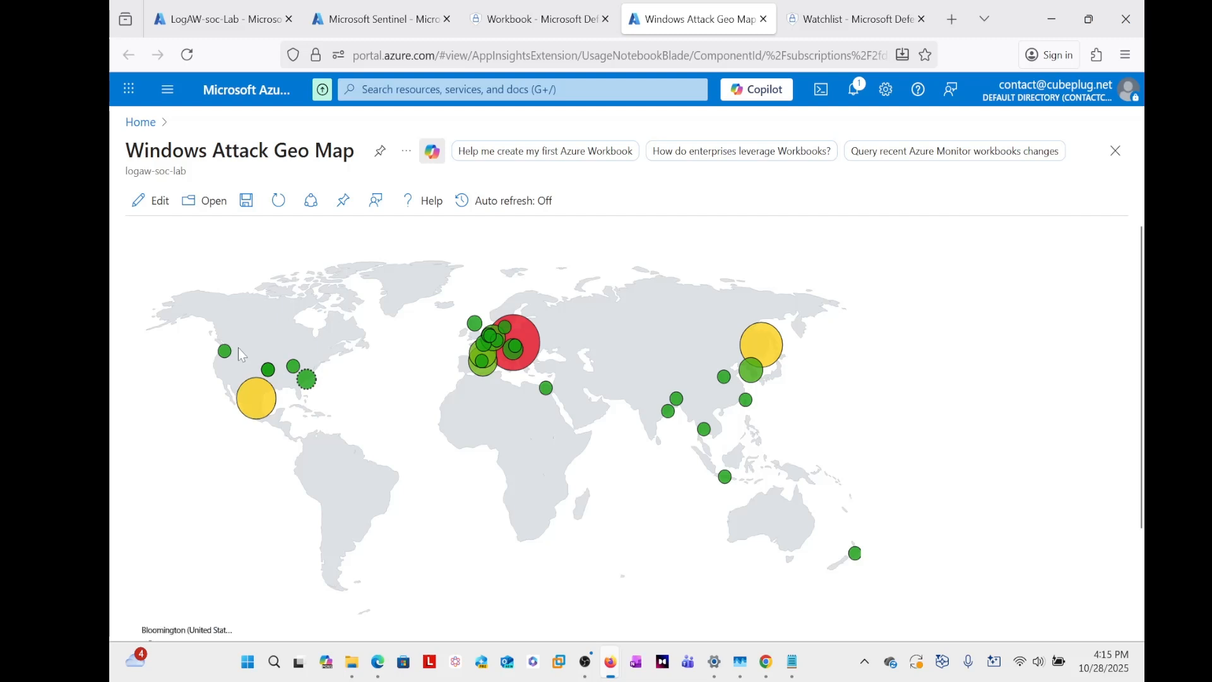
scroll(327, 452, down, 2)
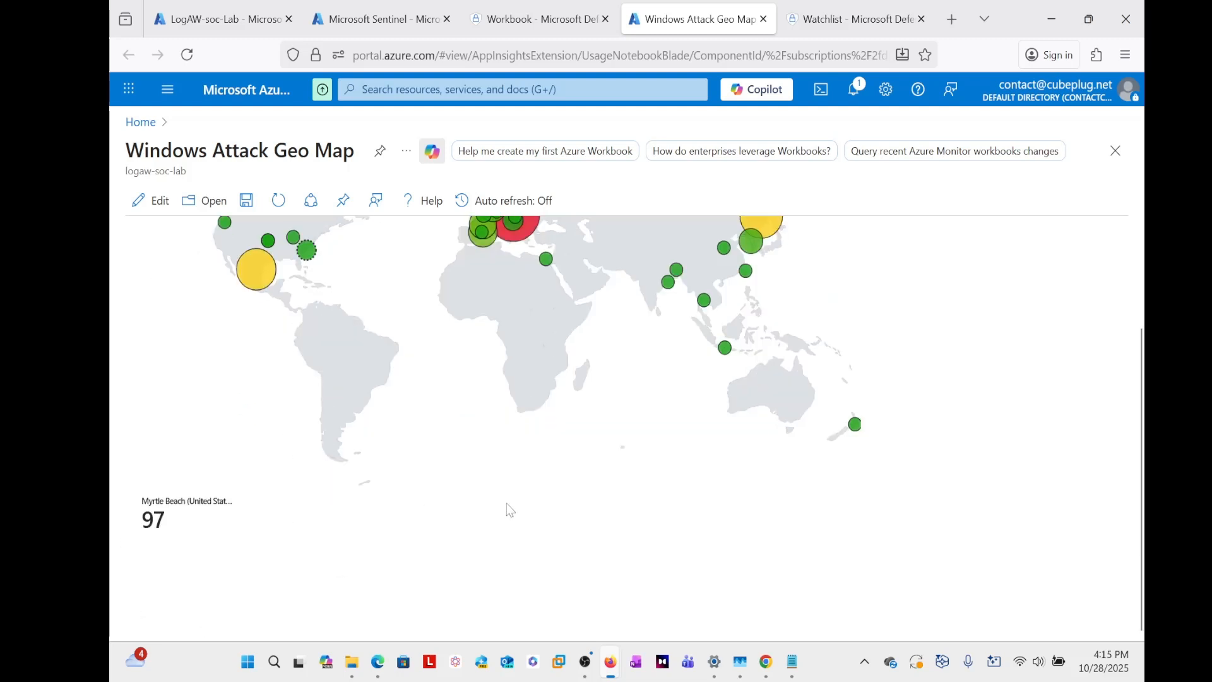
scroll(499, 508, up, 2)
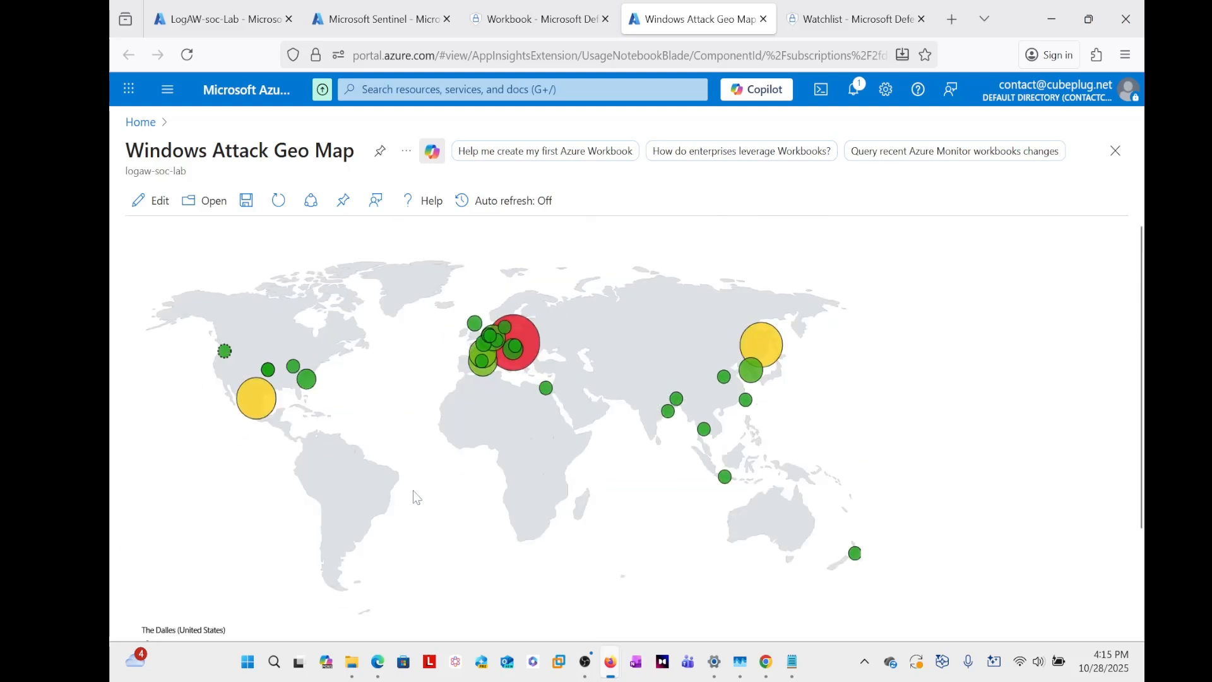
scroll(413, 498, down, 2)
scroll(307, 489, up, 2)
- Revisit the workbook in Microsoft Defender, then switch to the SecurityOperationsCenter(SOC).drawio diagram in diagrams.net
click(540, 19)
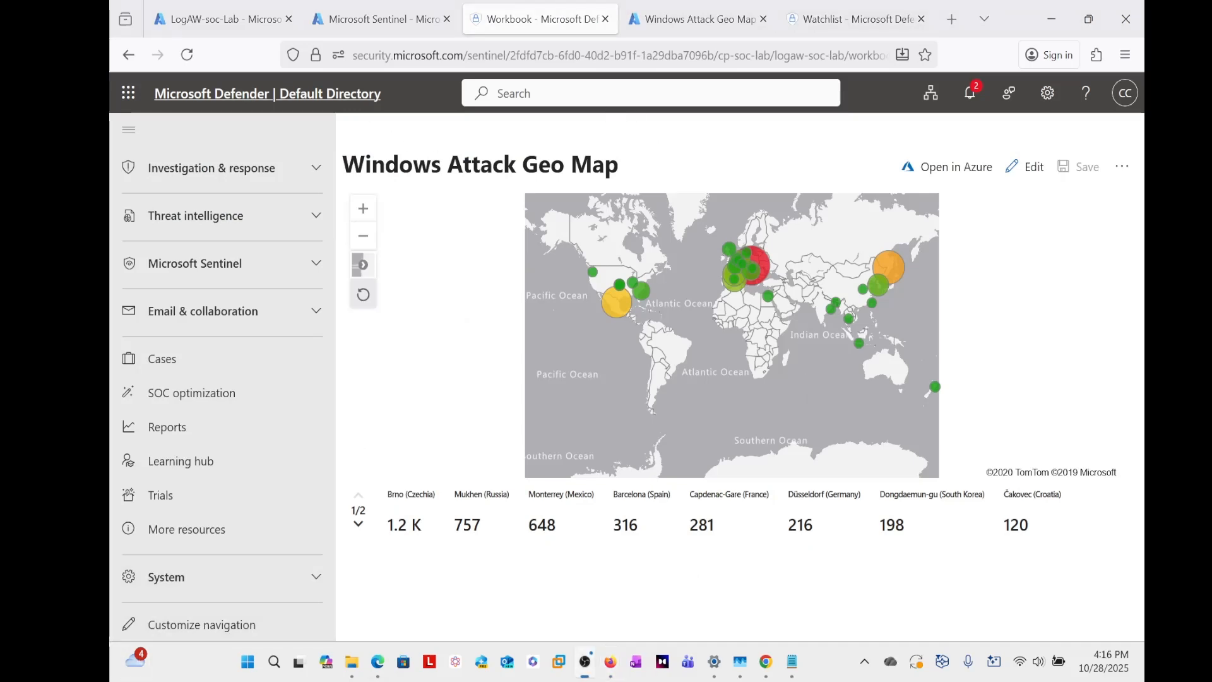
click(382, 19)
click(527, 21)
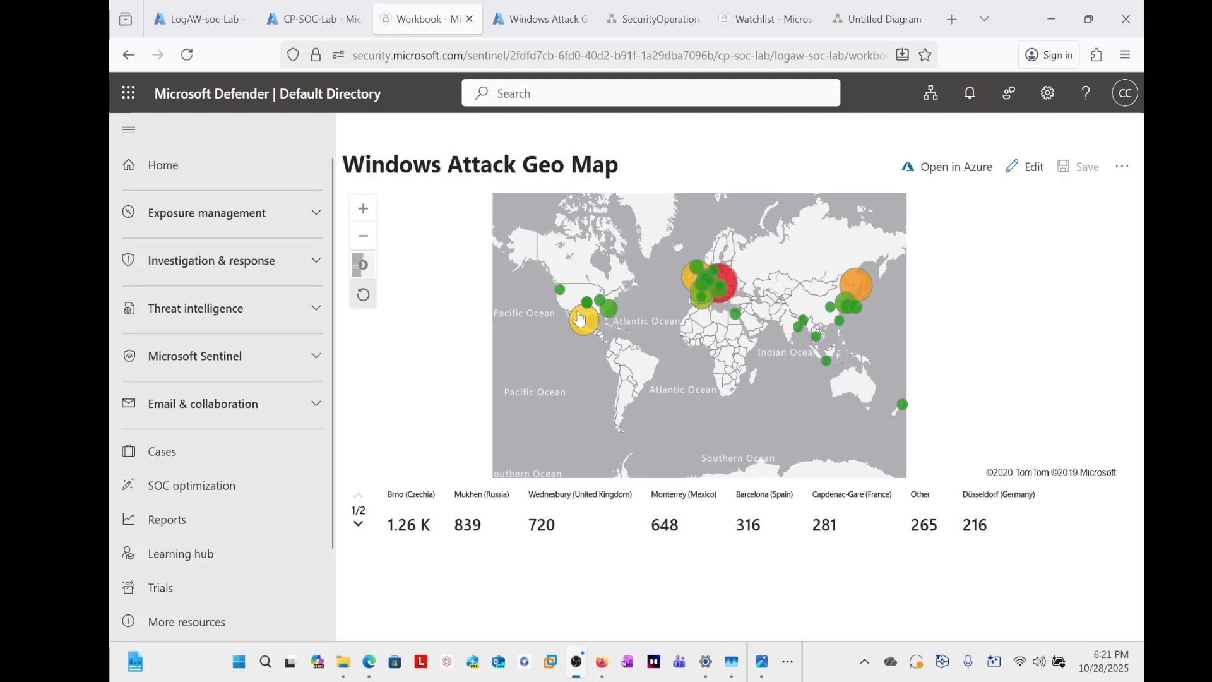
click(647, 23)
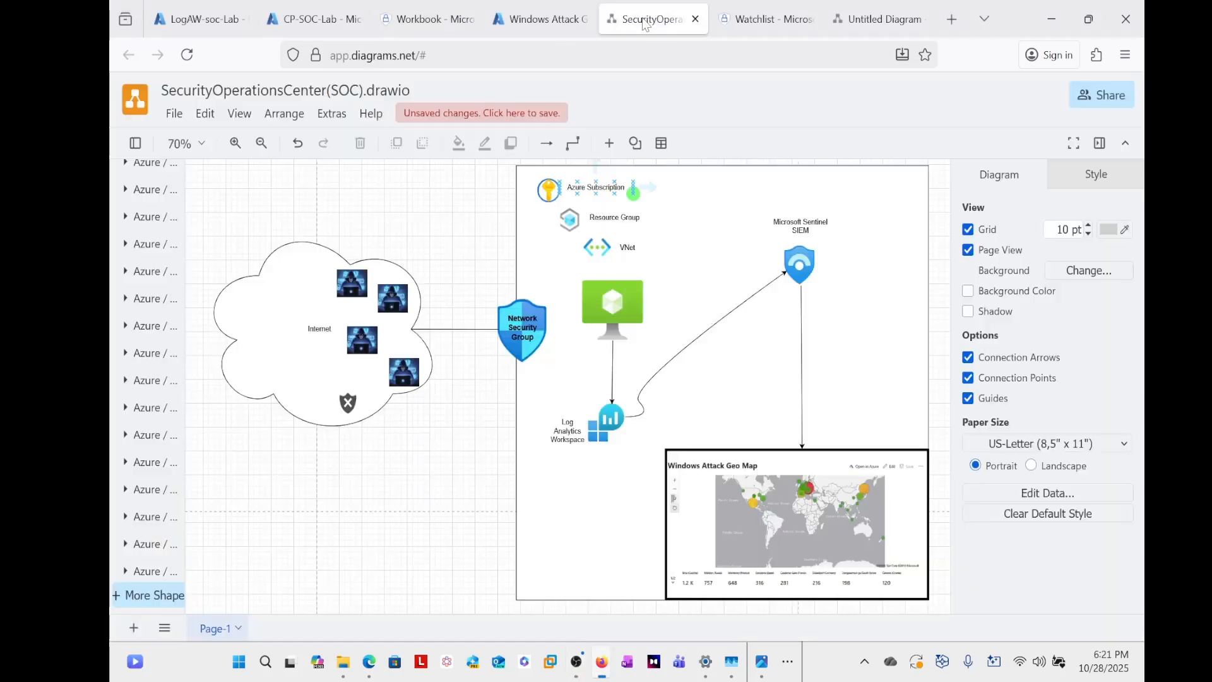